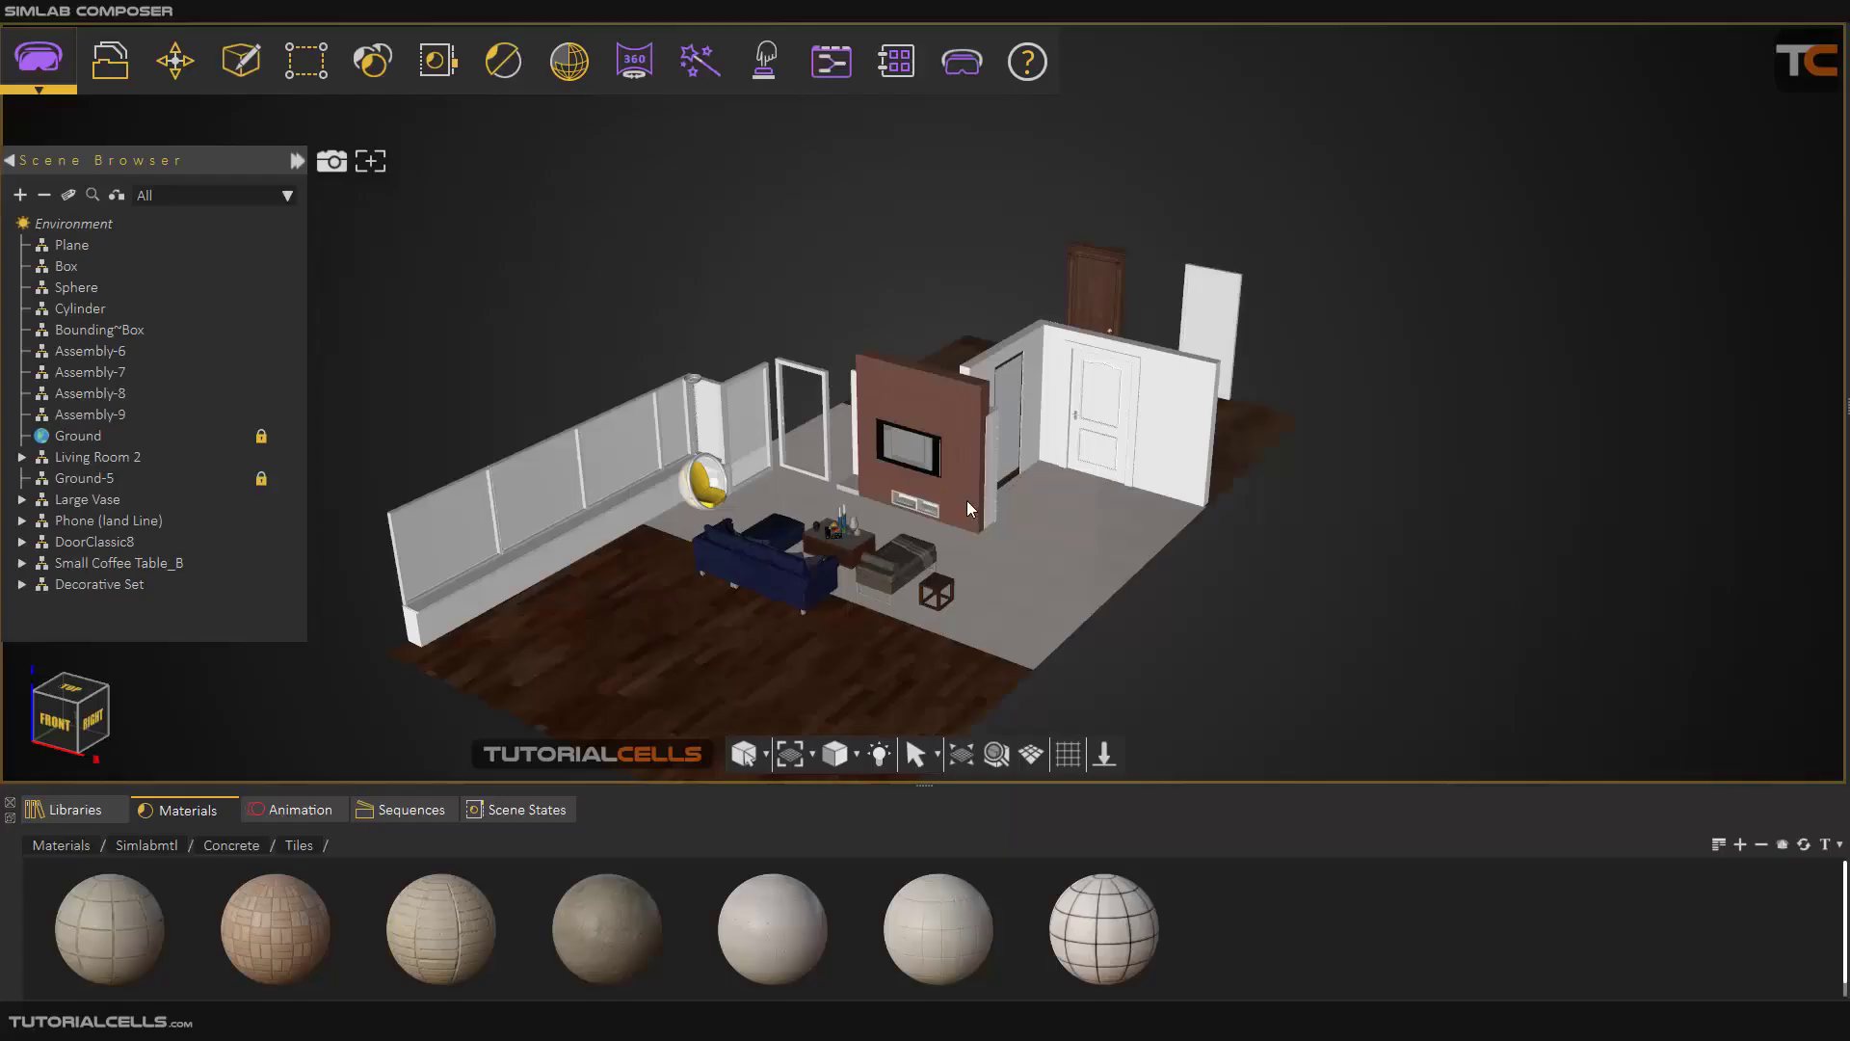
# Open the scene materials manager in an enlarged window and remove the unused materials from the scene
pyautogui.moveTo(963, 500)
pyautogui.mouseDown()
pyautogui.moveTo(836, 513)
pyautogui.moveTo(985, 478)
pyautogui.mouseUp()
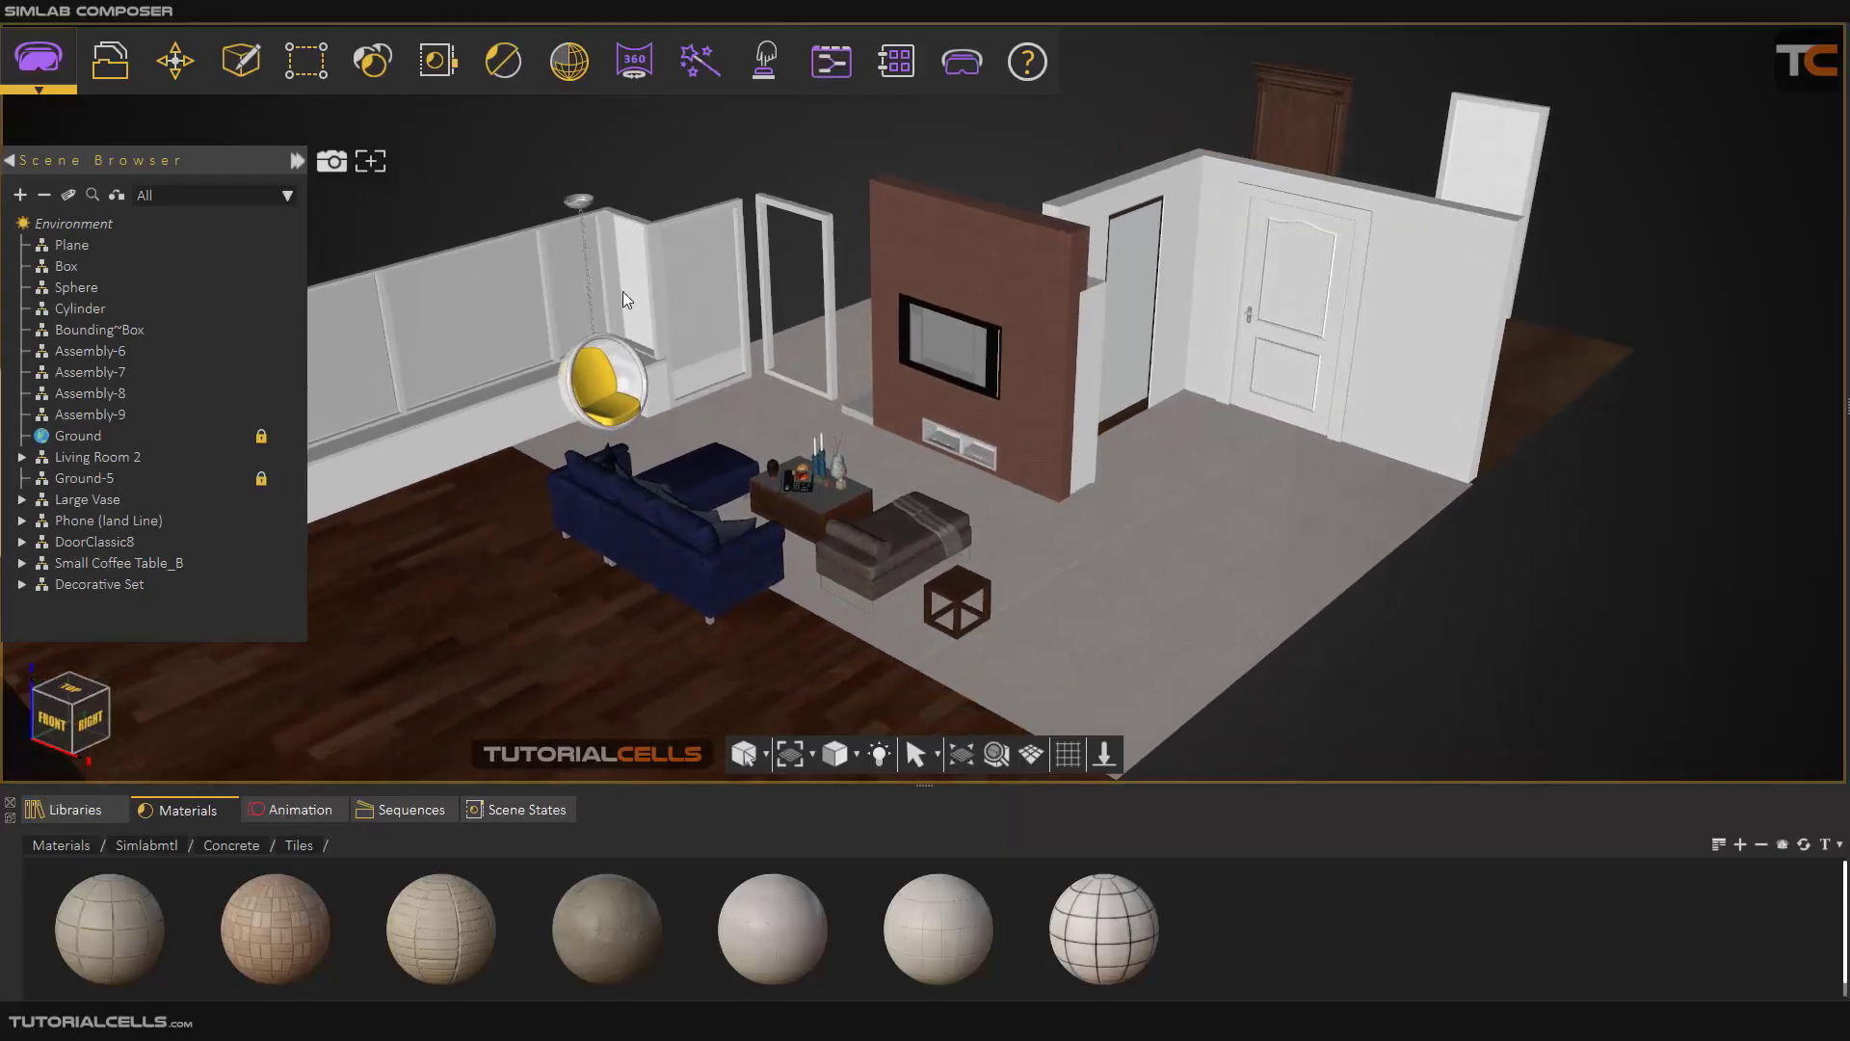
pyautogui.click(373, 63)
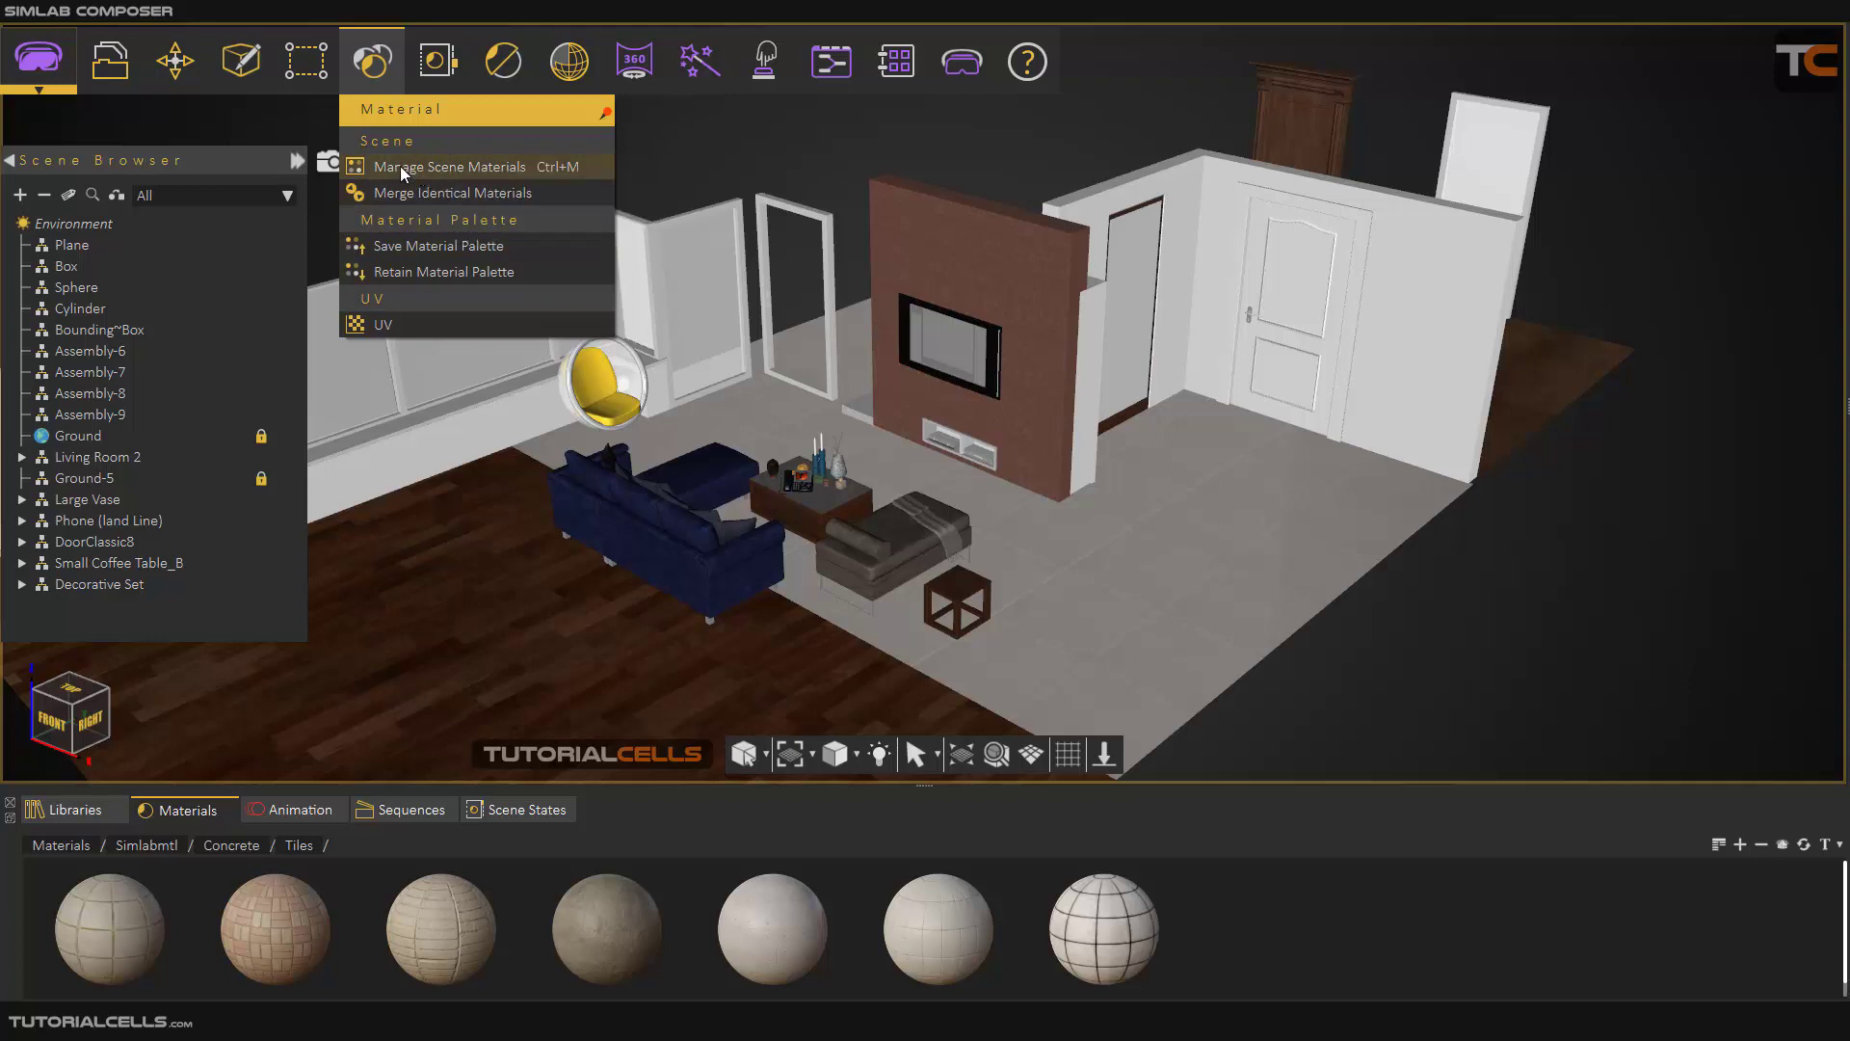
pyautogui.click(449, 166)
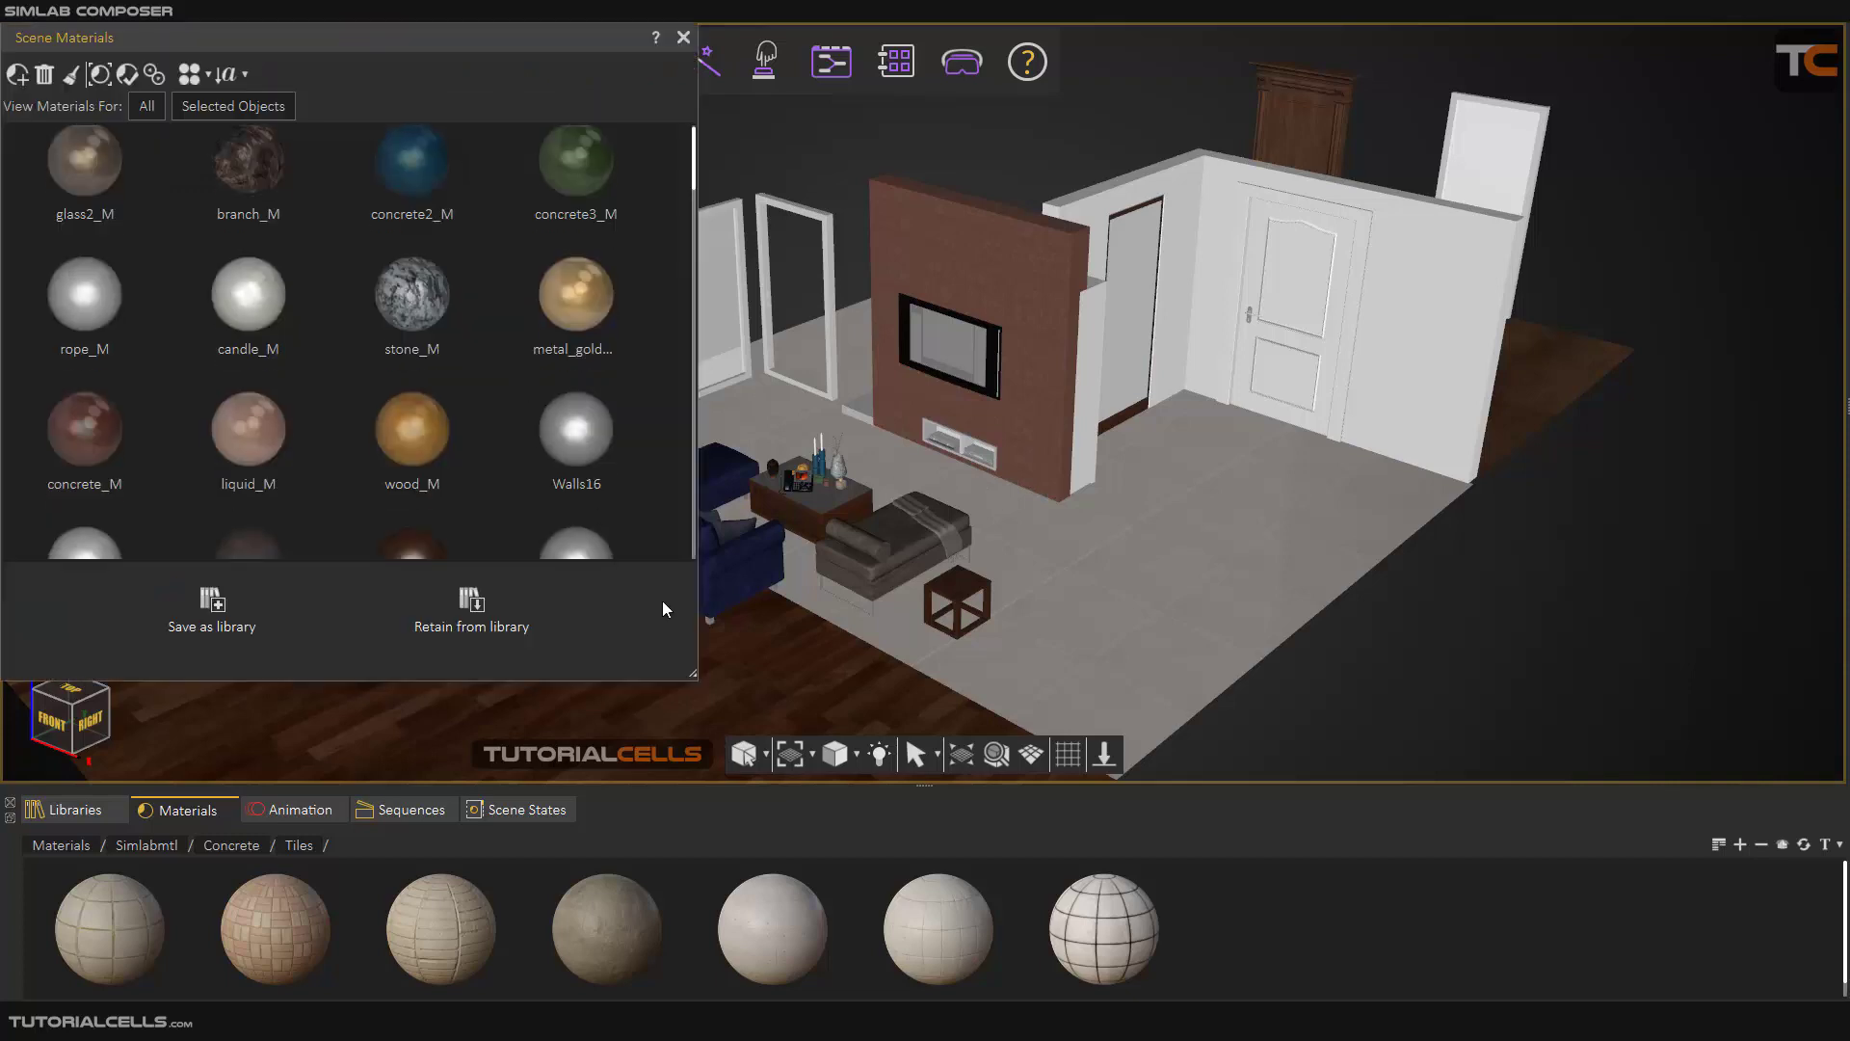
pyautogui.moveTo(694, 676); pyautogui.dragTo(761, 715)
pyautogui.moveTo(344, 46); pyautogui.dragTo(381, 82)
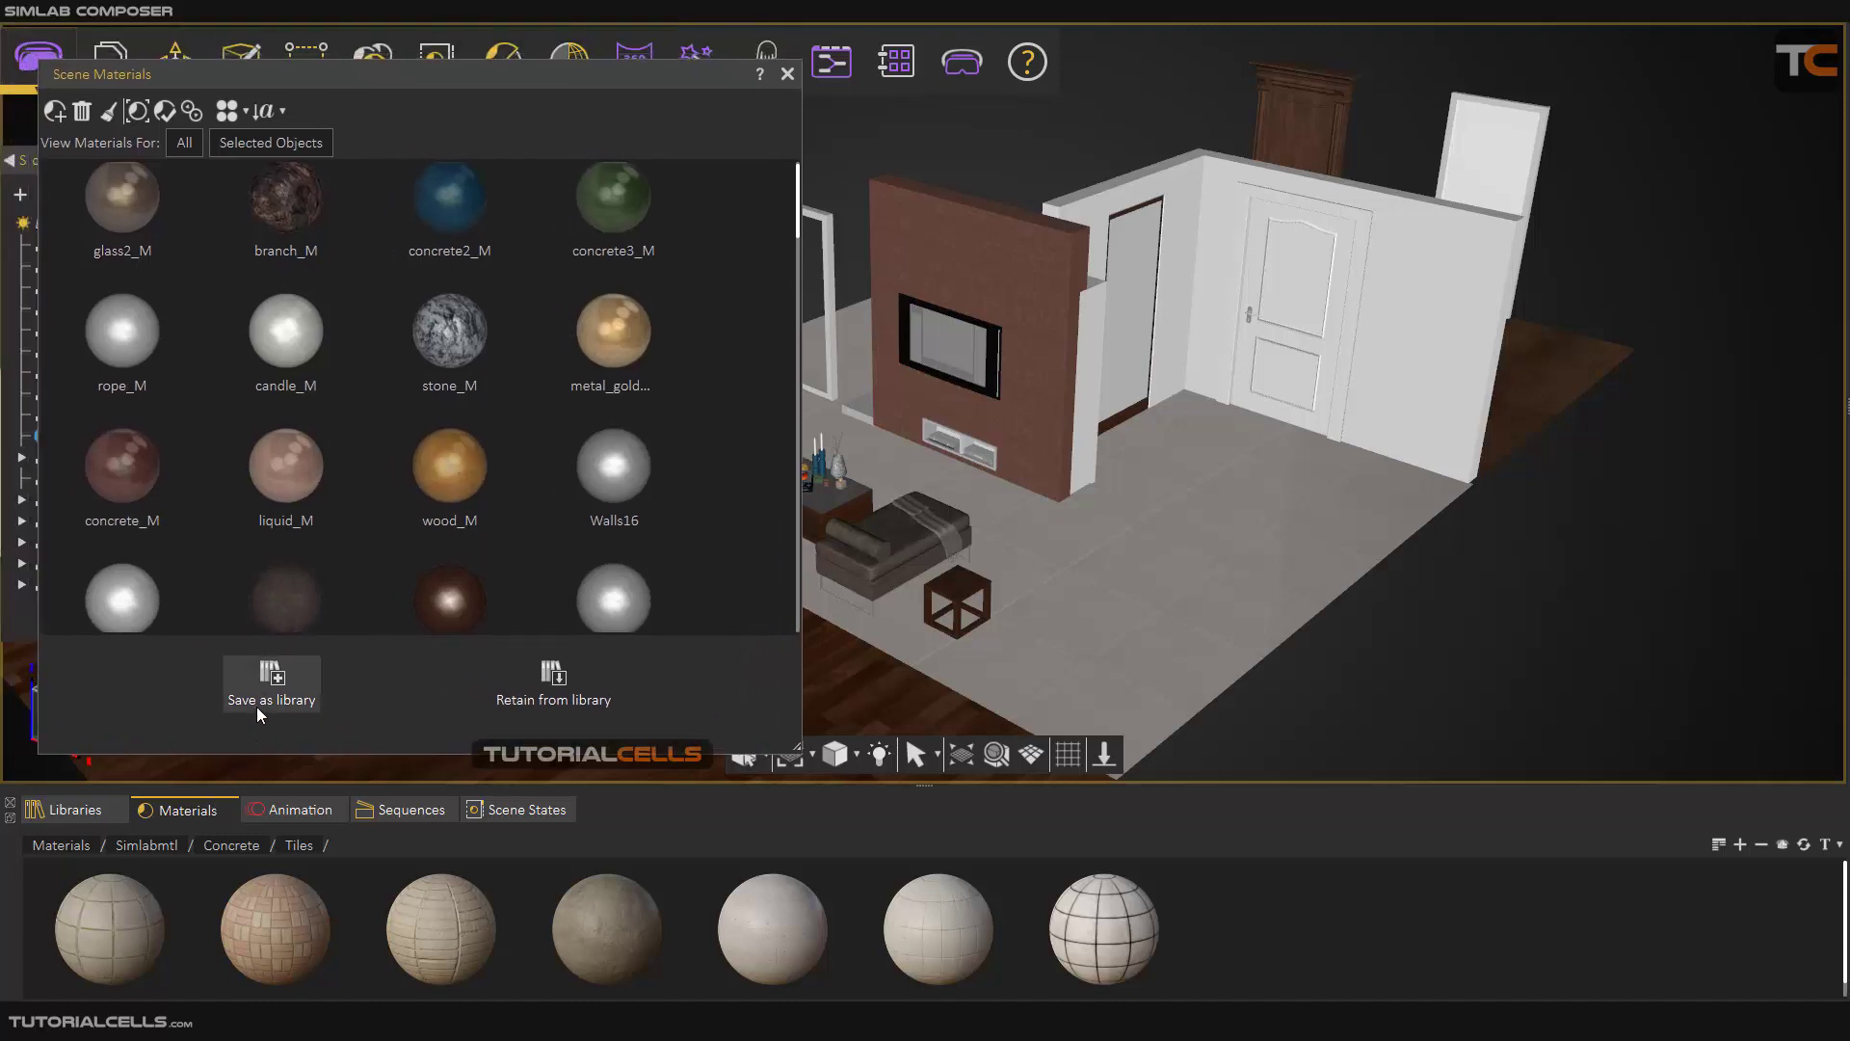
pyautogui.scroll(1, 262, 553)
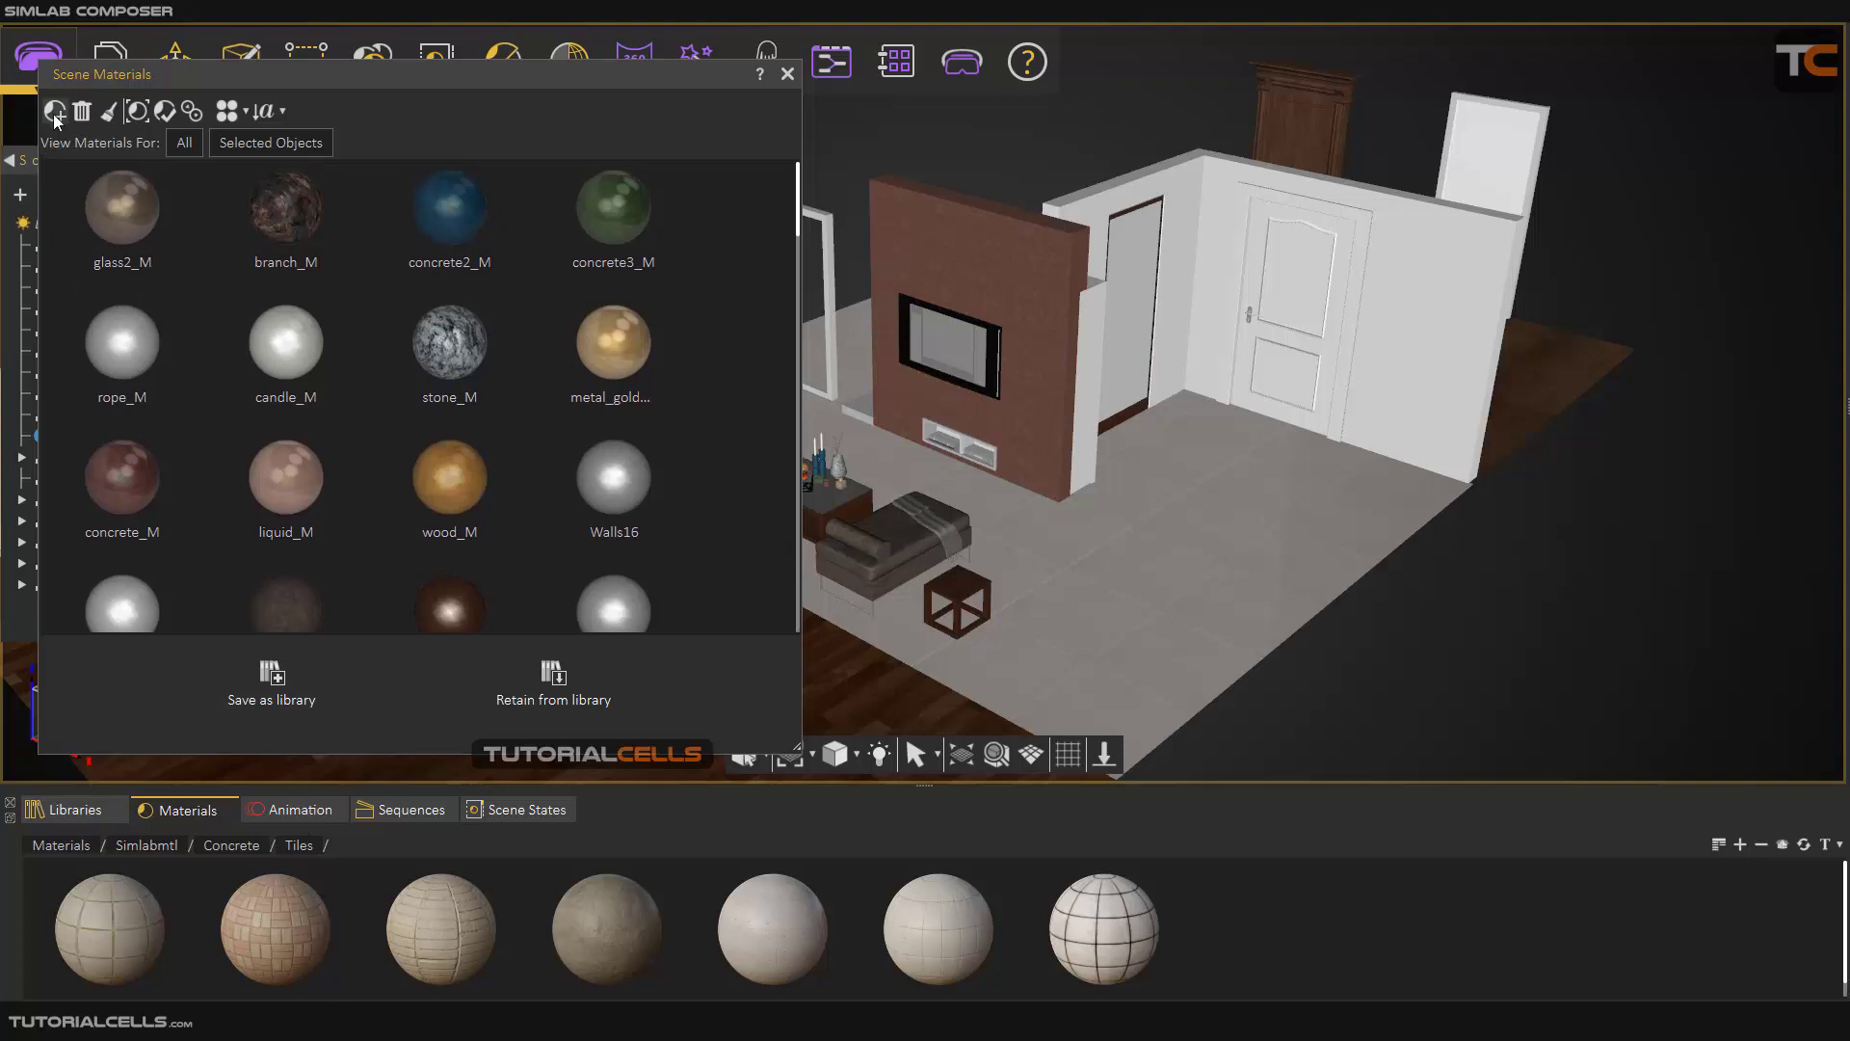
pyautogui.click(106, 112)
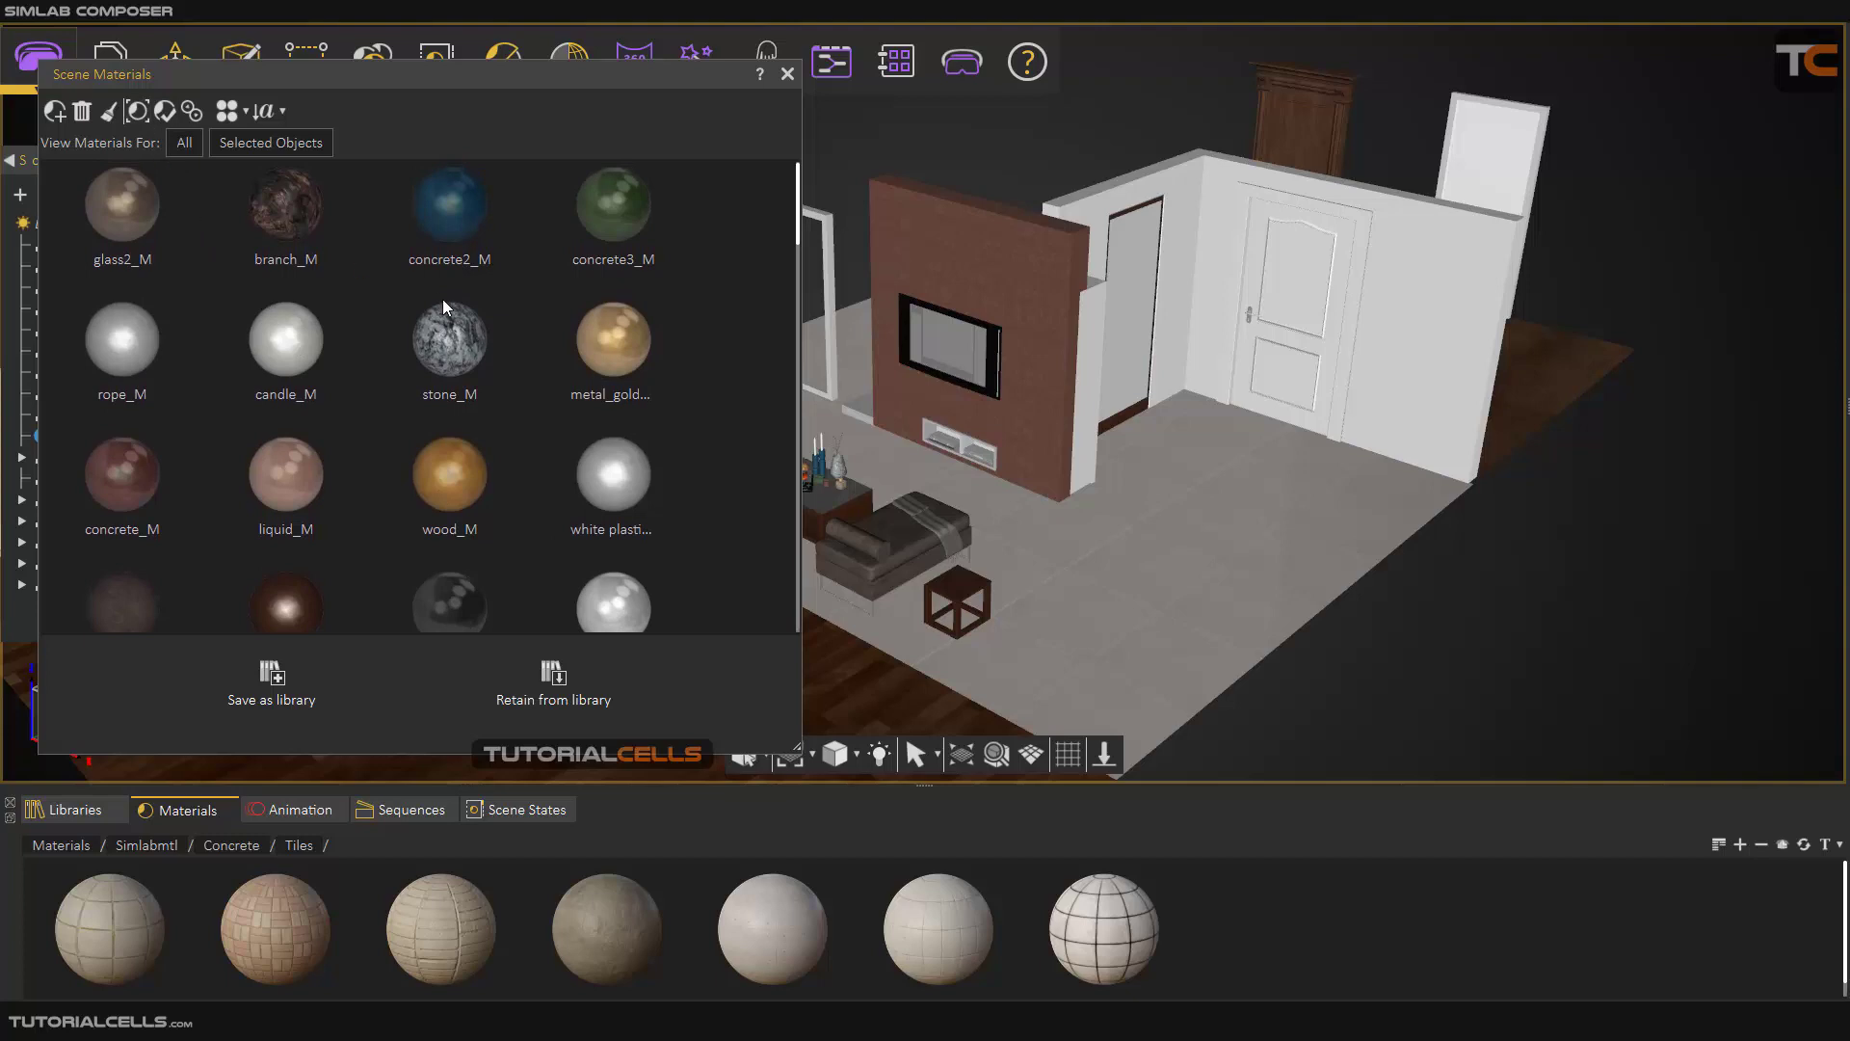
# Select the scene objects that use the stone_M material, inspect them, and clear the selection
pyautogui.click(453, 341)
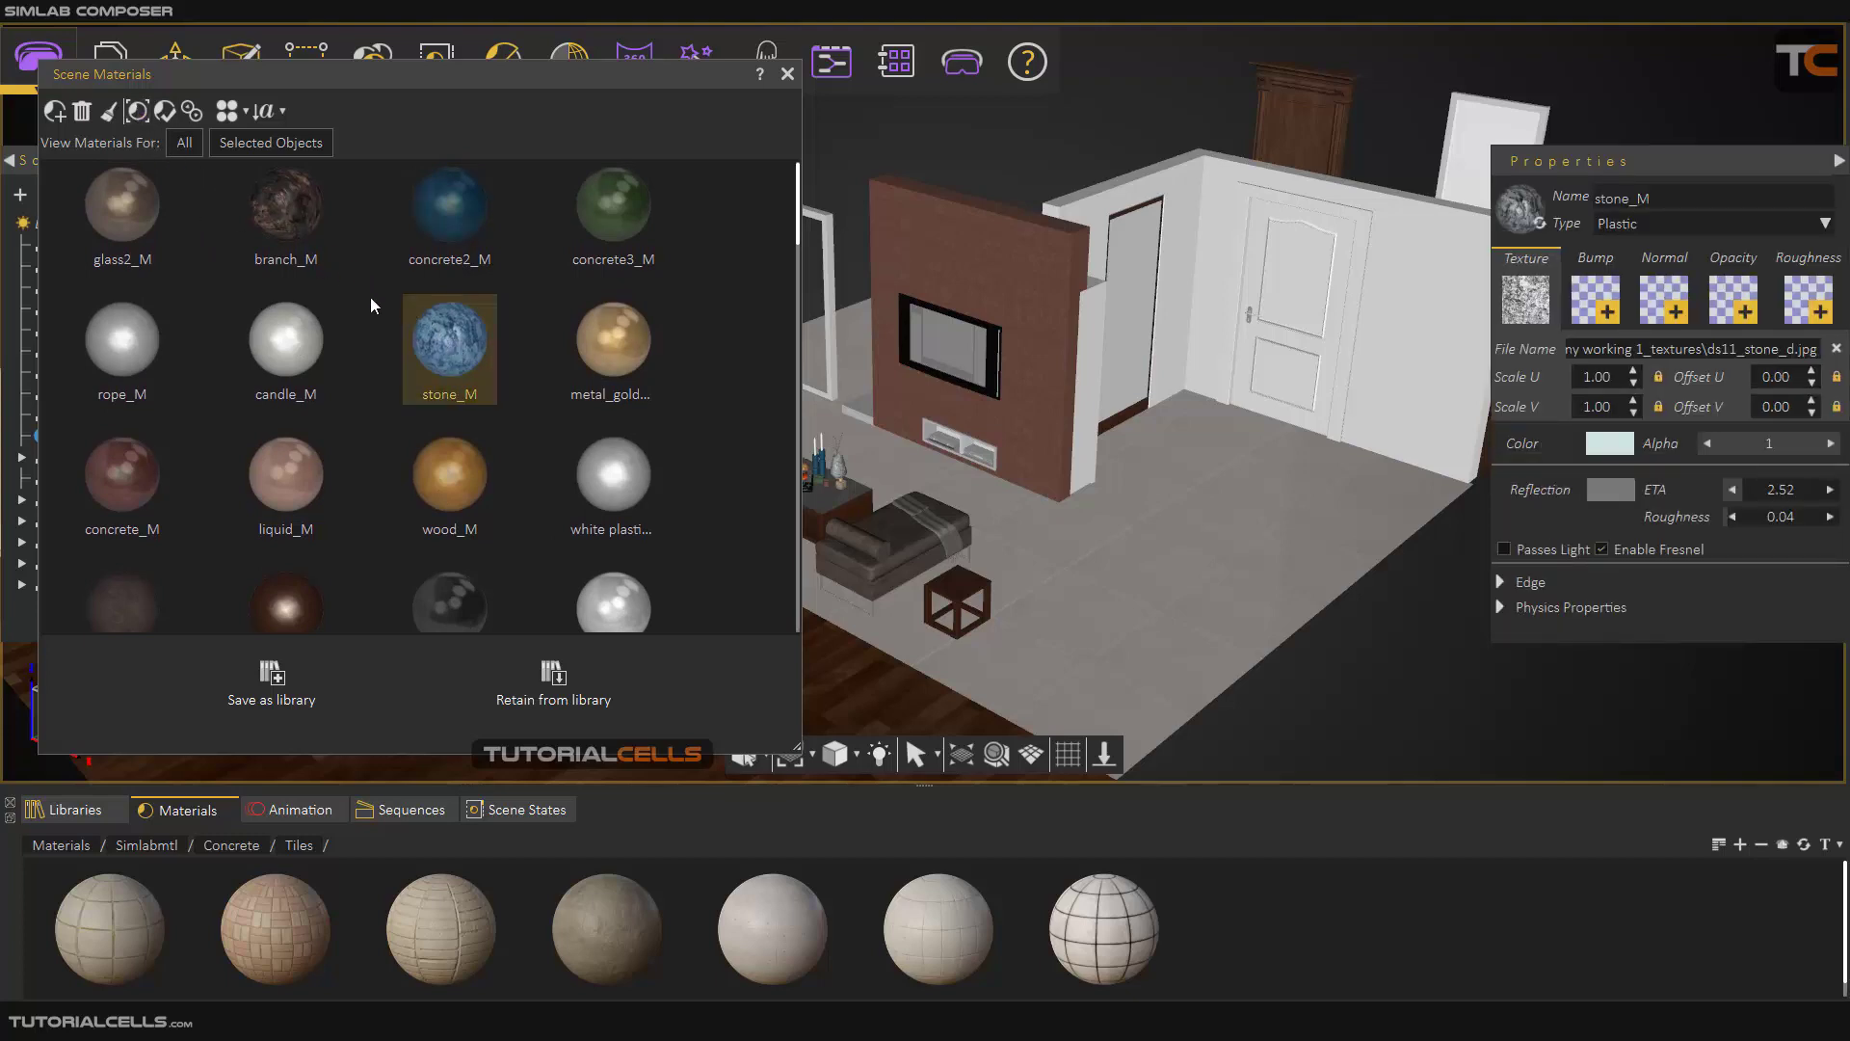
pyautogui.click(139, 117)
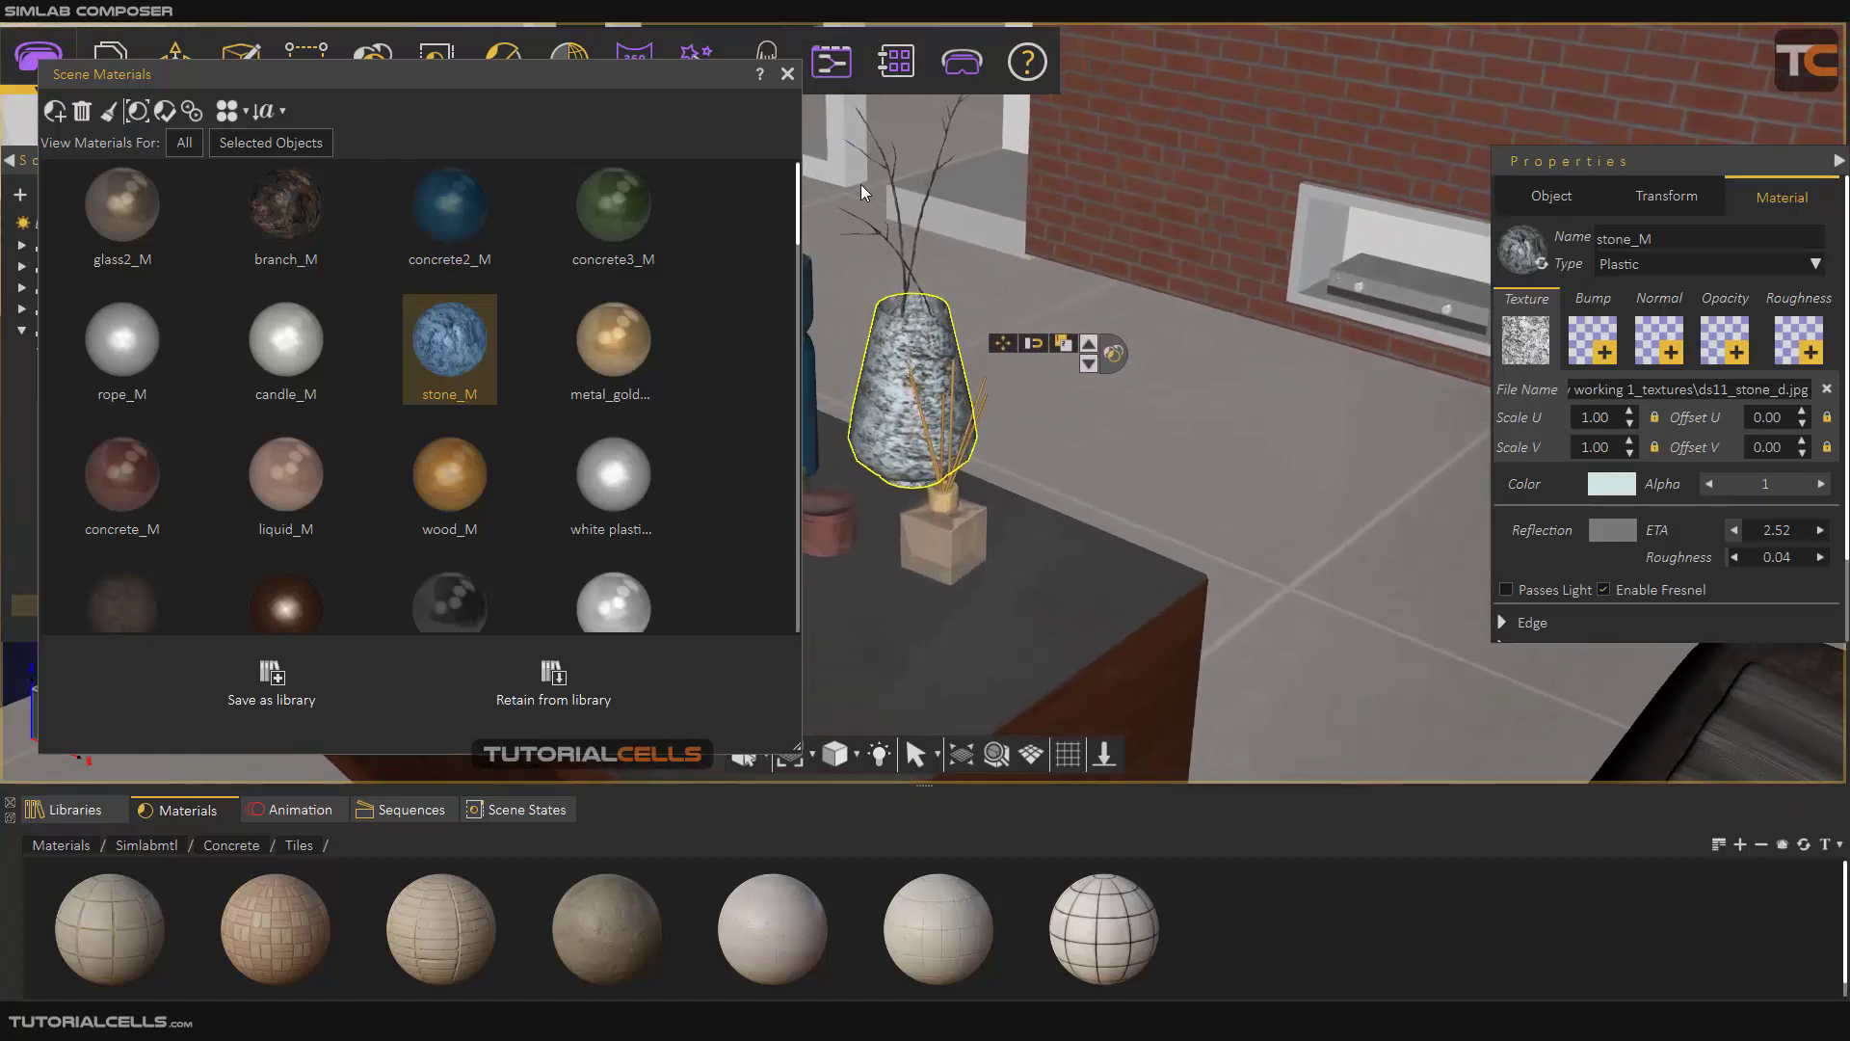
pyautogui.scroll(-5, 934, 273)
pyautogui.press('Escape')
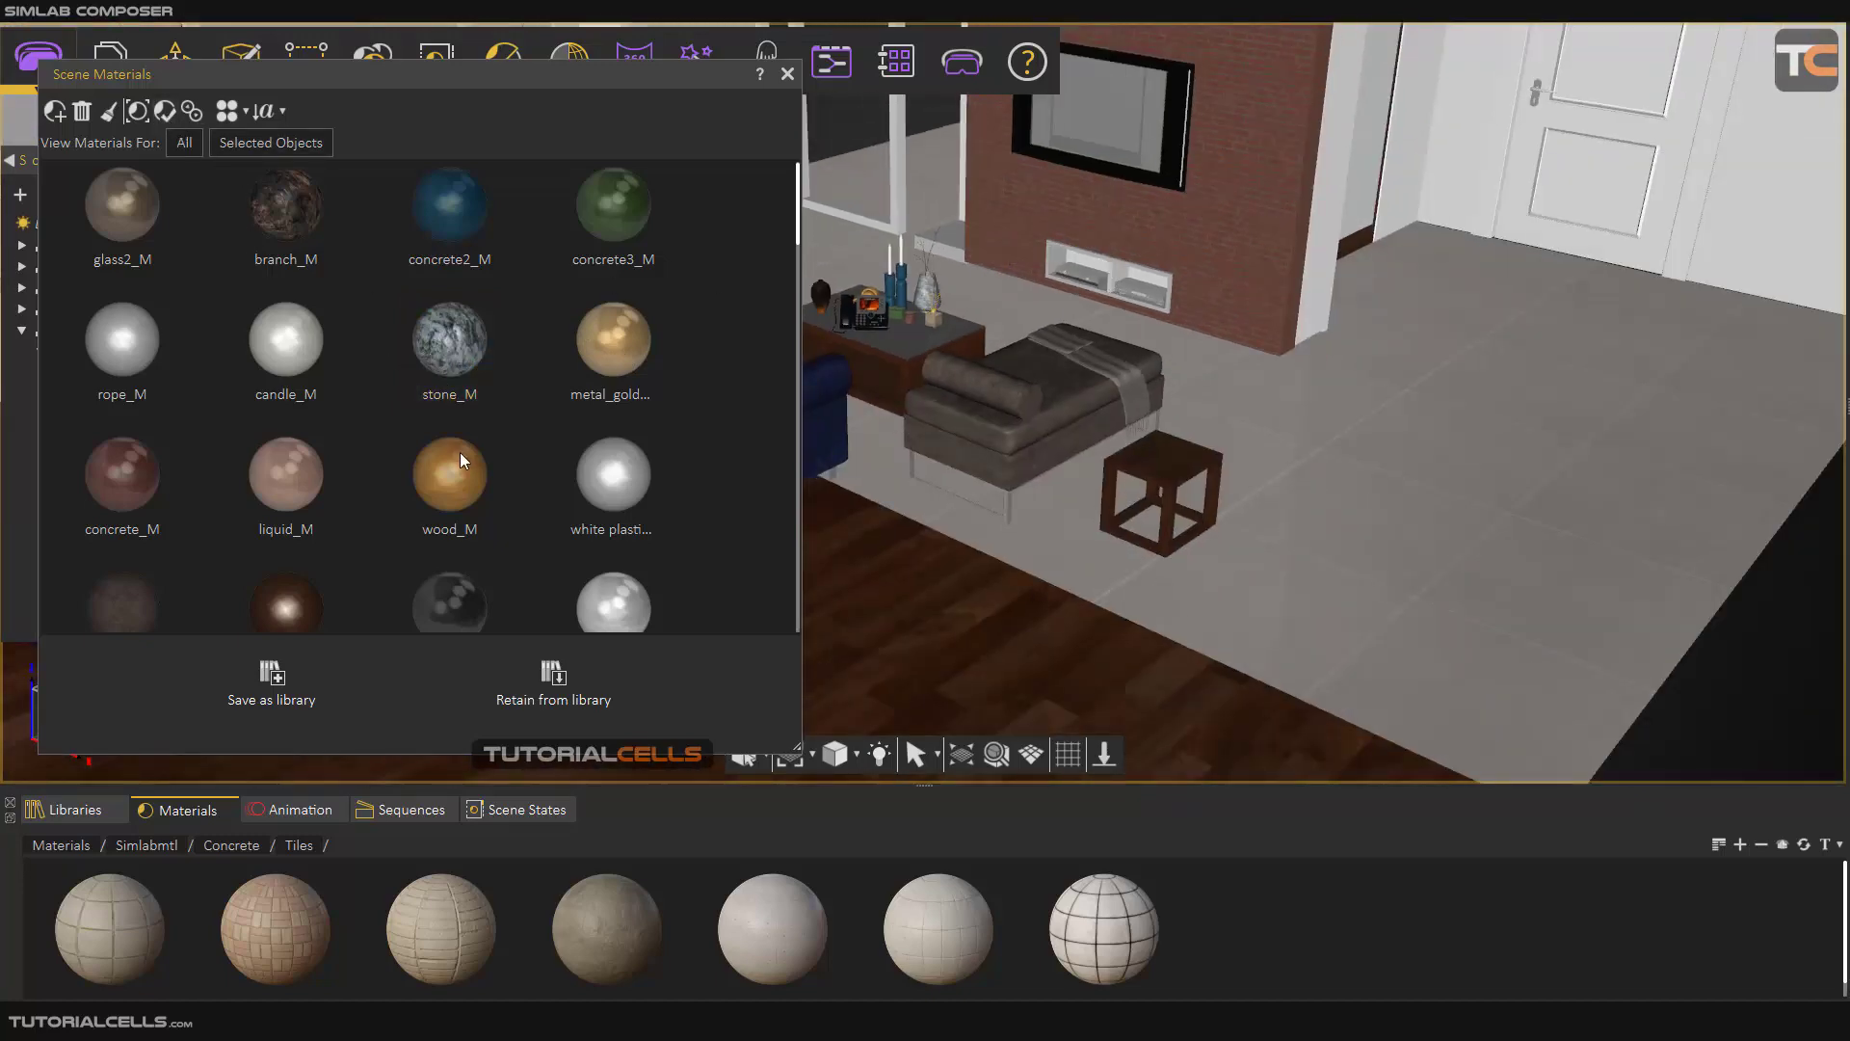
# Select the fireplace wall and the daybed's bolster cushion to locate their assigned materials in the scene materials list
pyautogui.scroll(-5, 946, 363)
pyautogui.moveTo(1147, 304); pyautogui.dragTo(1164, 231, button='middle')
pyautogui.click(1071, 235)
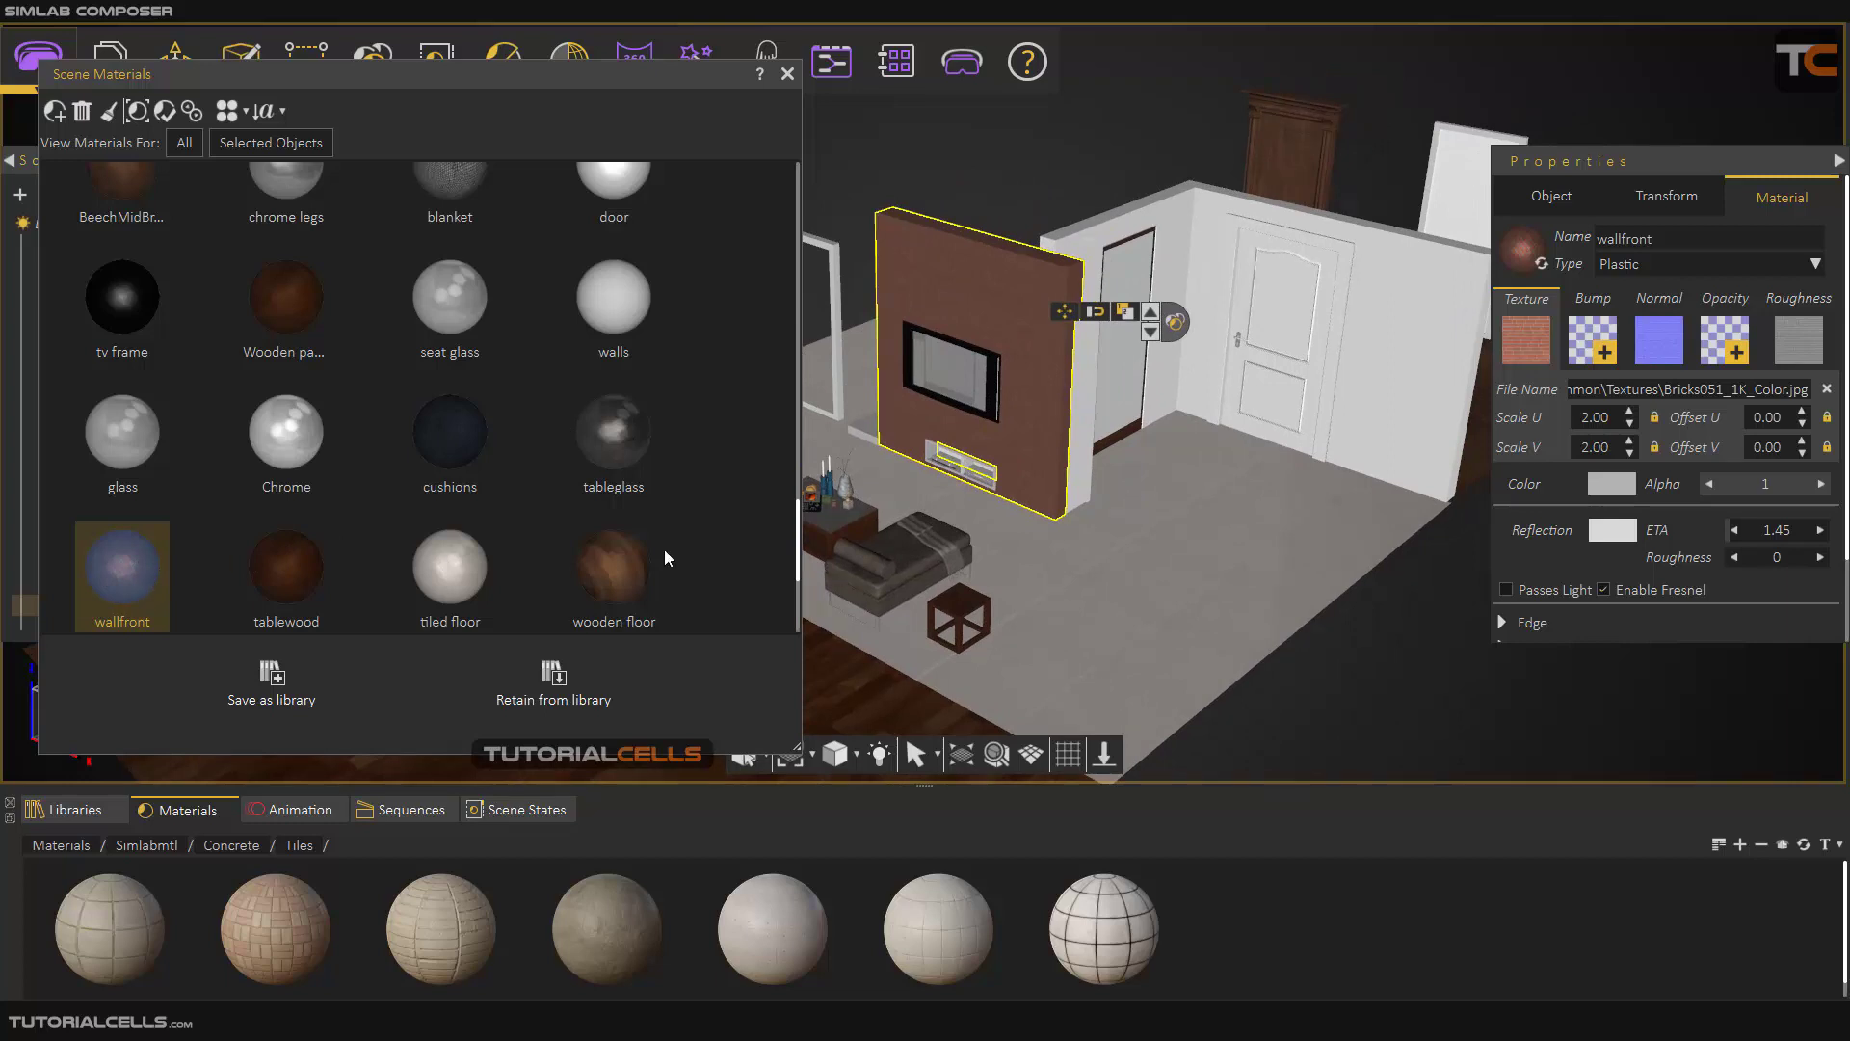
pyautogui.click(850, 557)
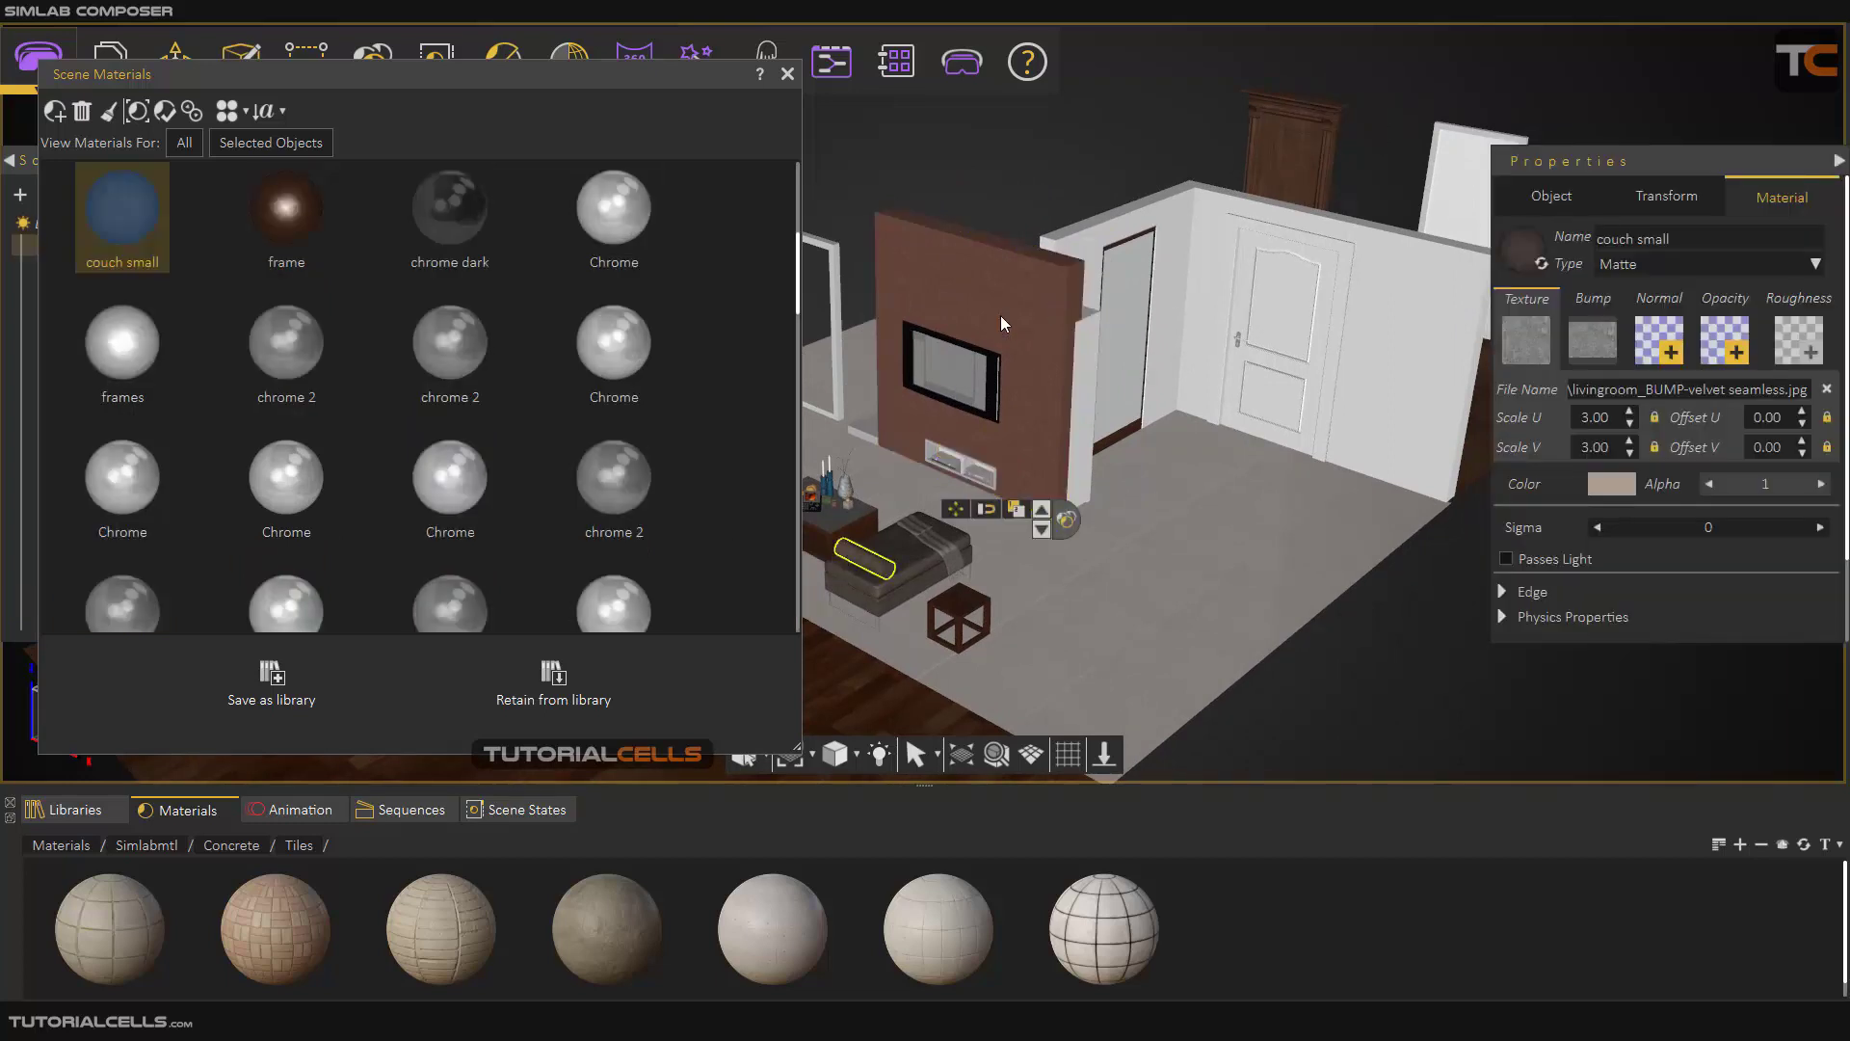
pyautogui.click(995, 302)
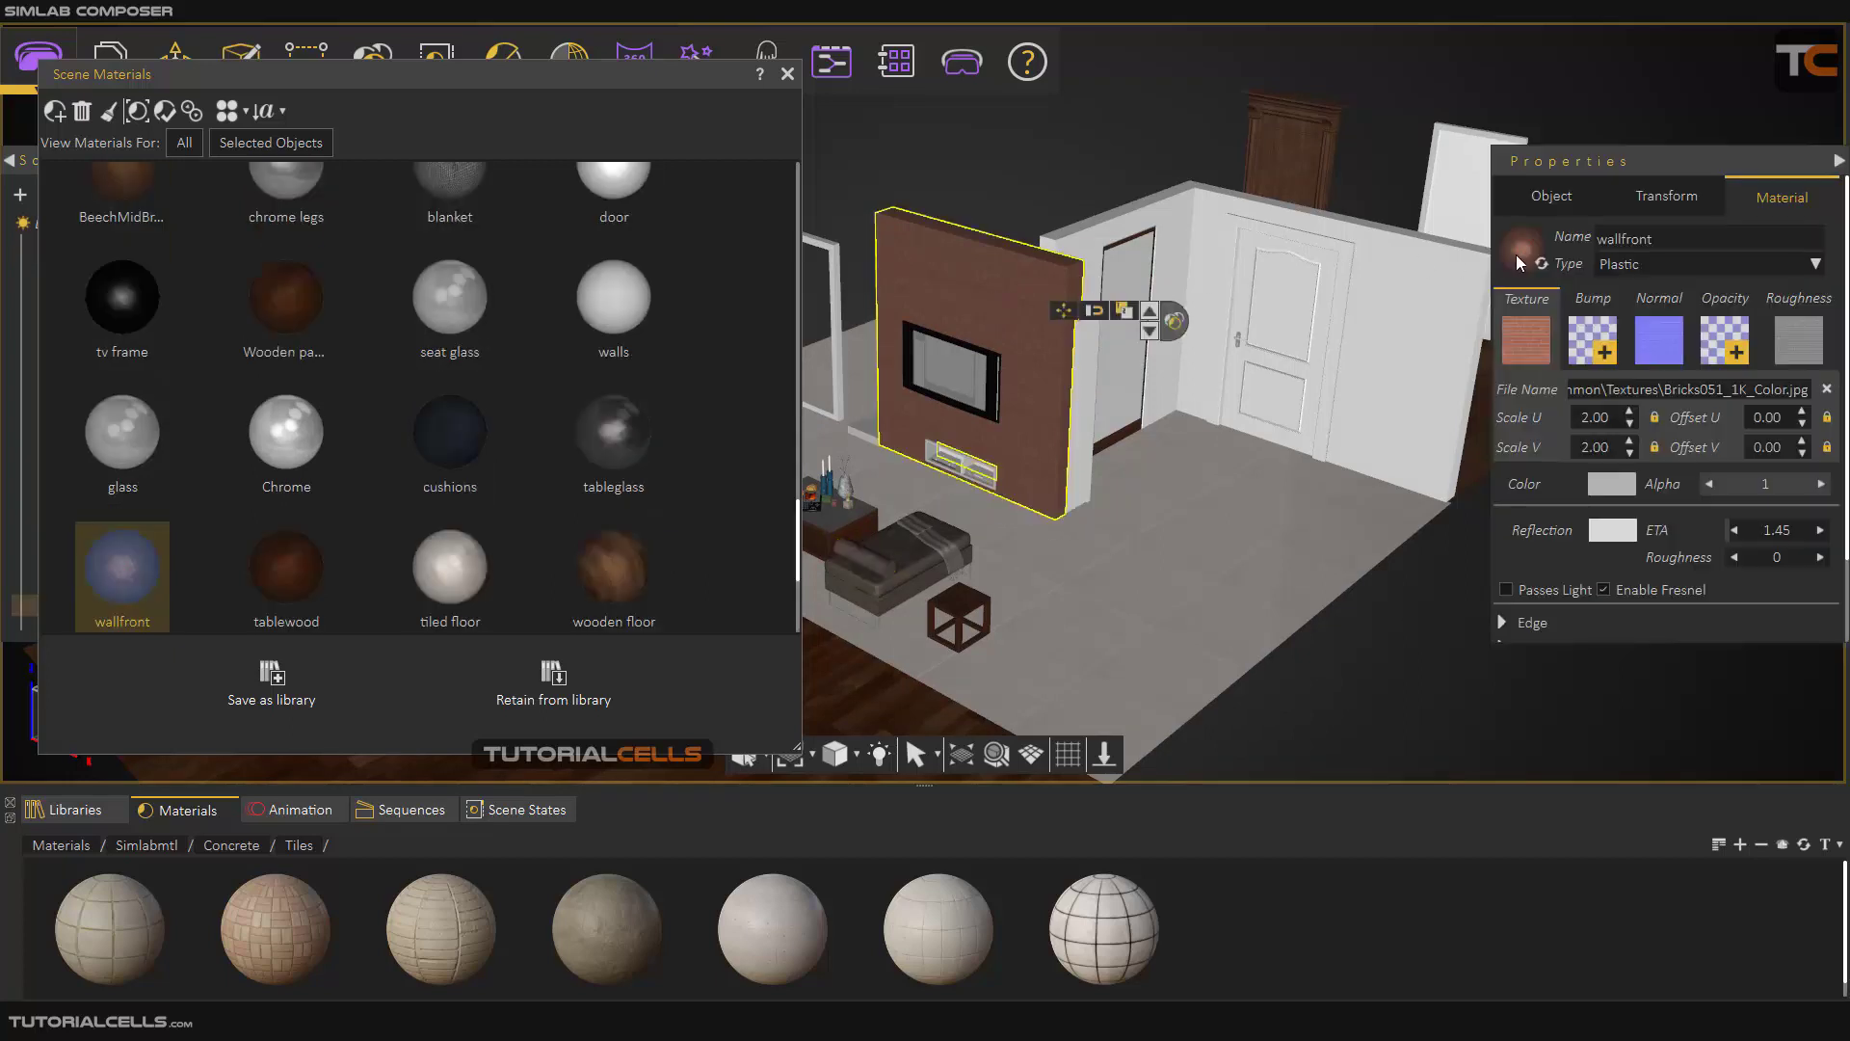
# Apply the wallfront brick material to the white walls and set its texture scale to 5 in both U and V
pyautogui.moveTo(122, 573); pyautogui.dragTo(1376, 280)
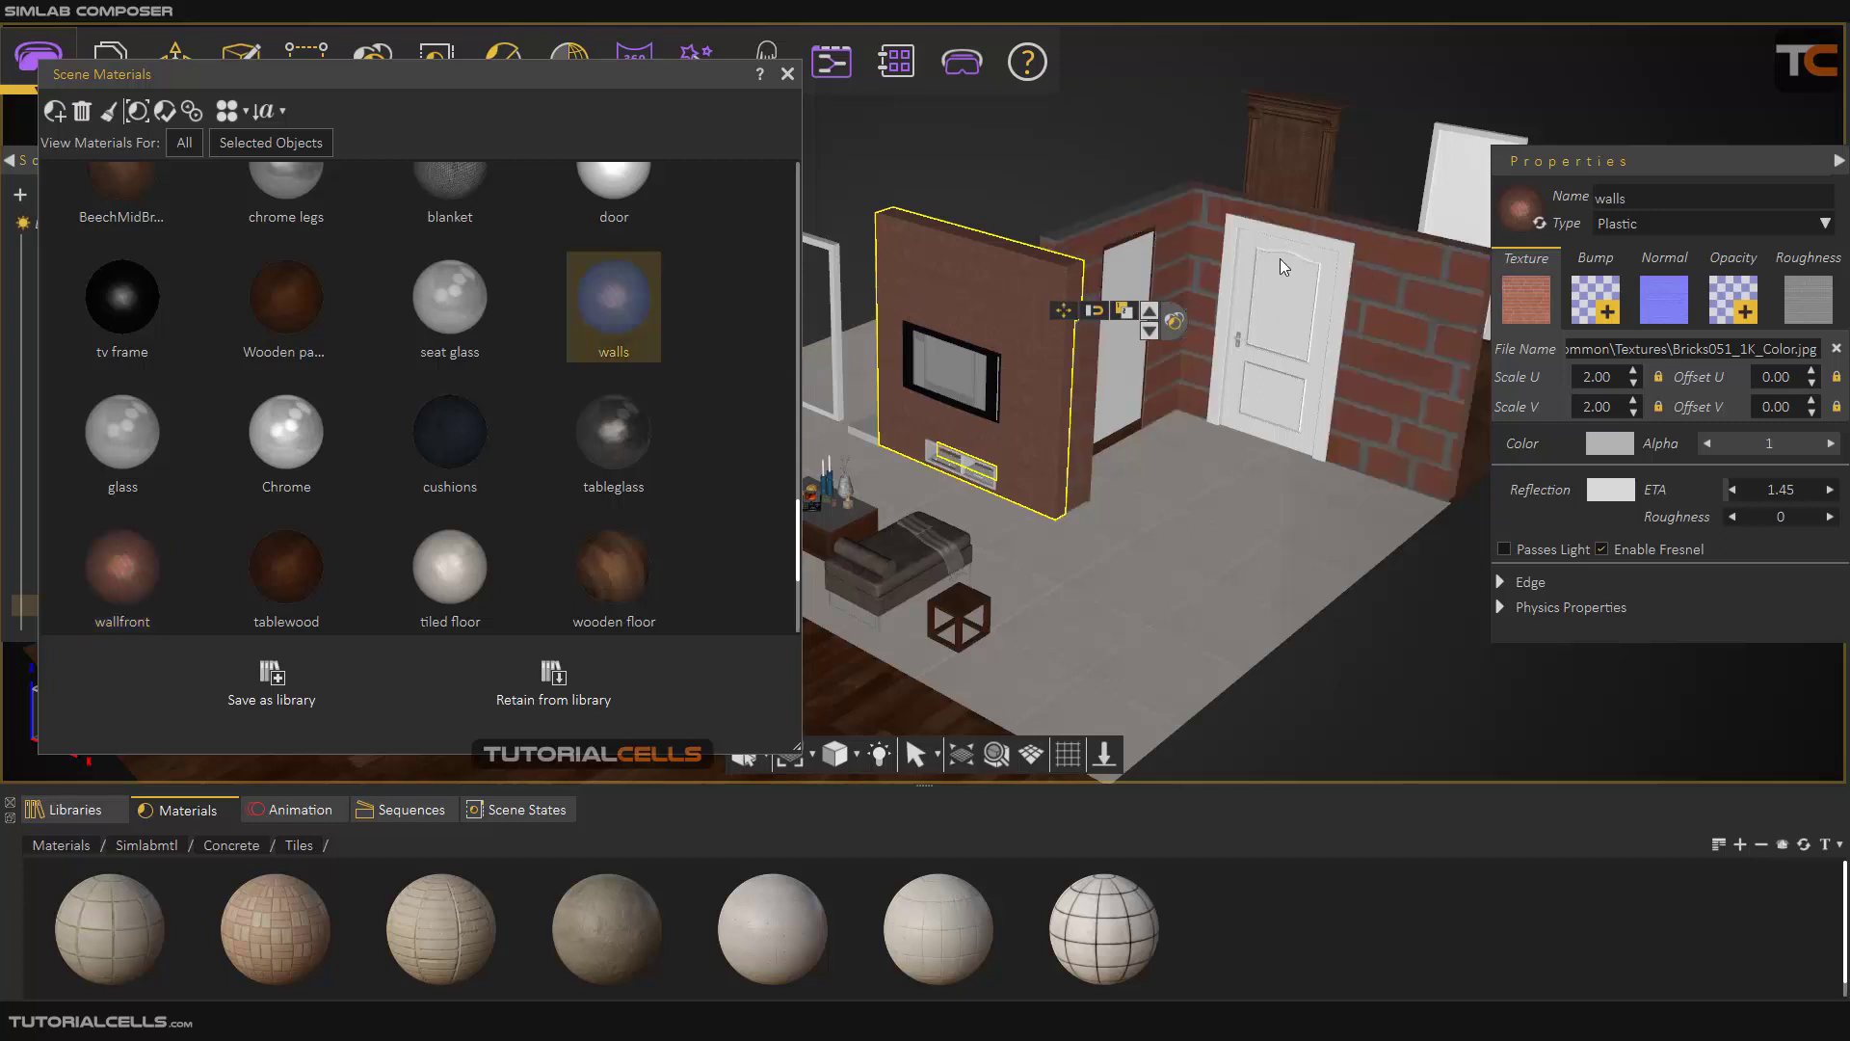
pyautogui.moveTo(1615, 377); pyautogui.dragTo(1581, 376)
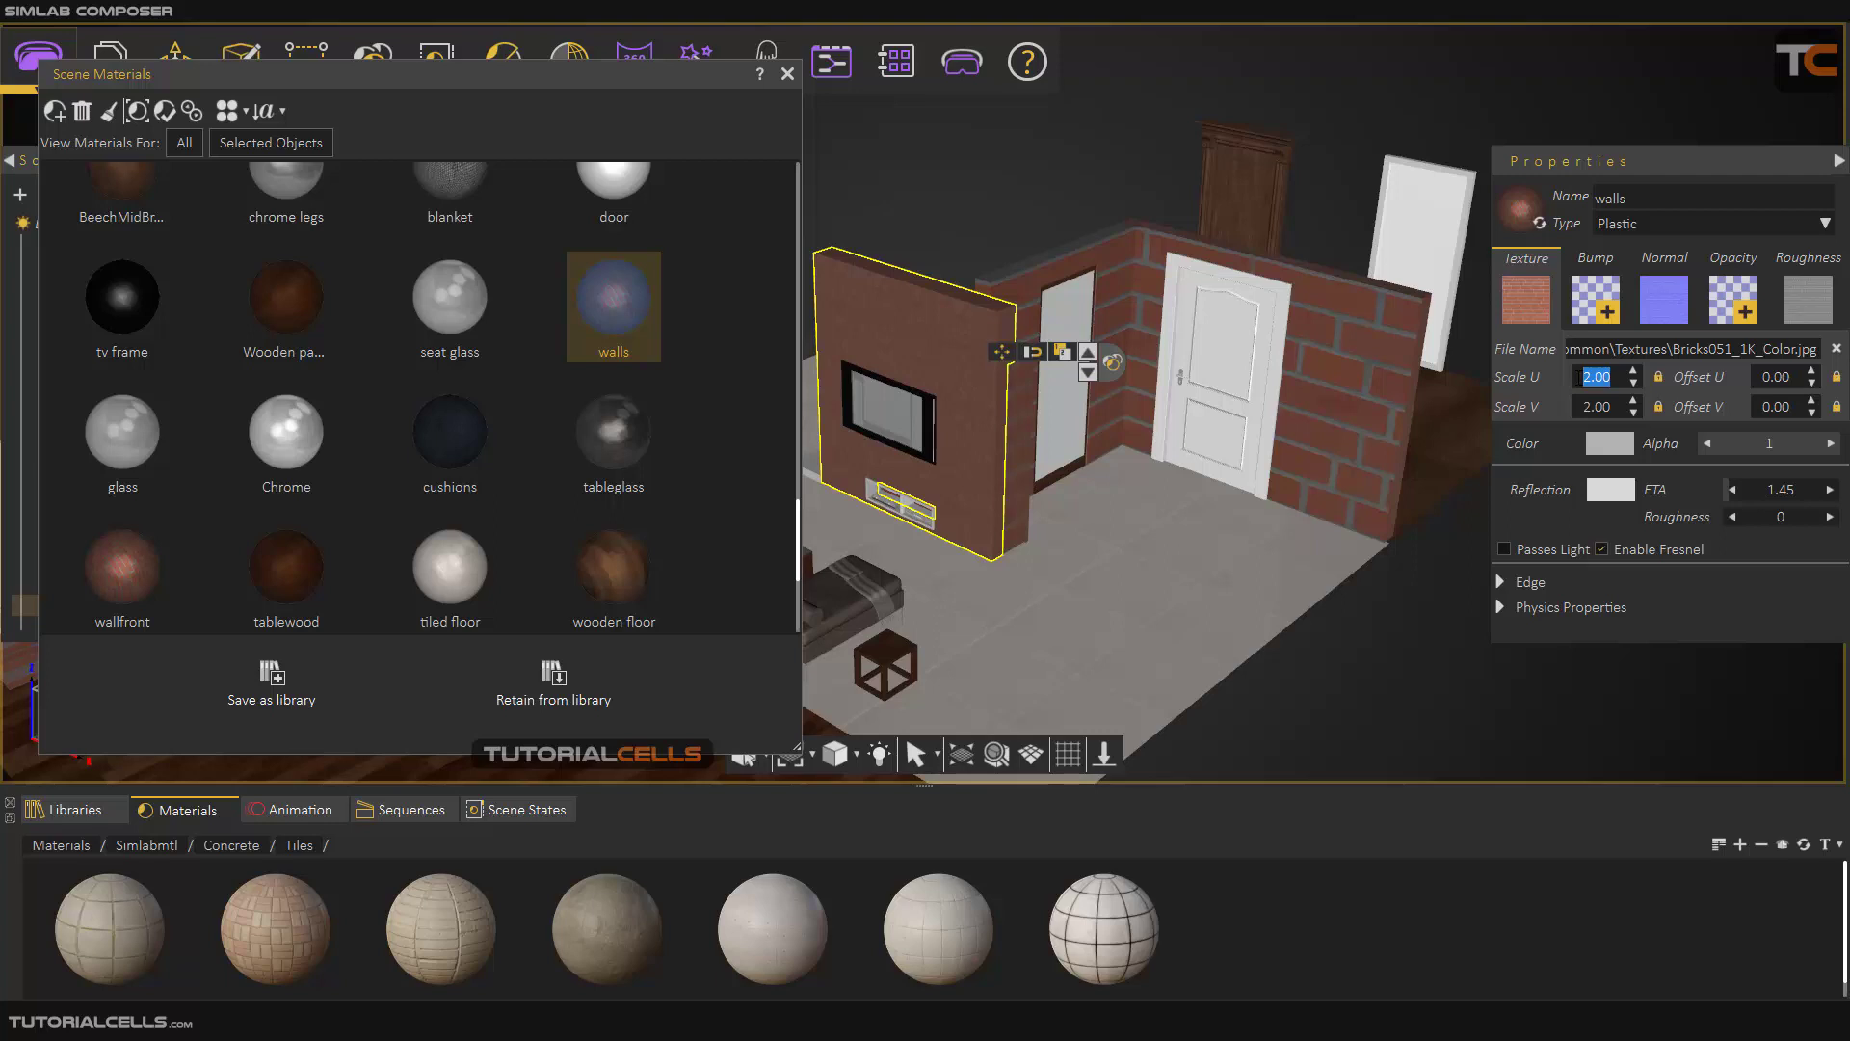
pyautogui.write('5')
pyautogui.press('Tab')
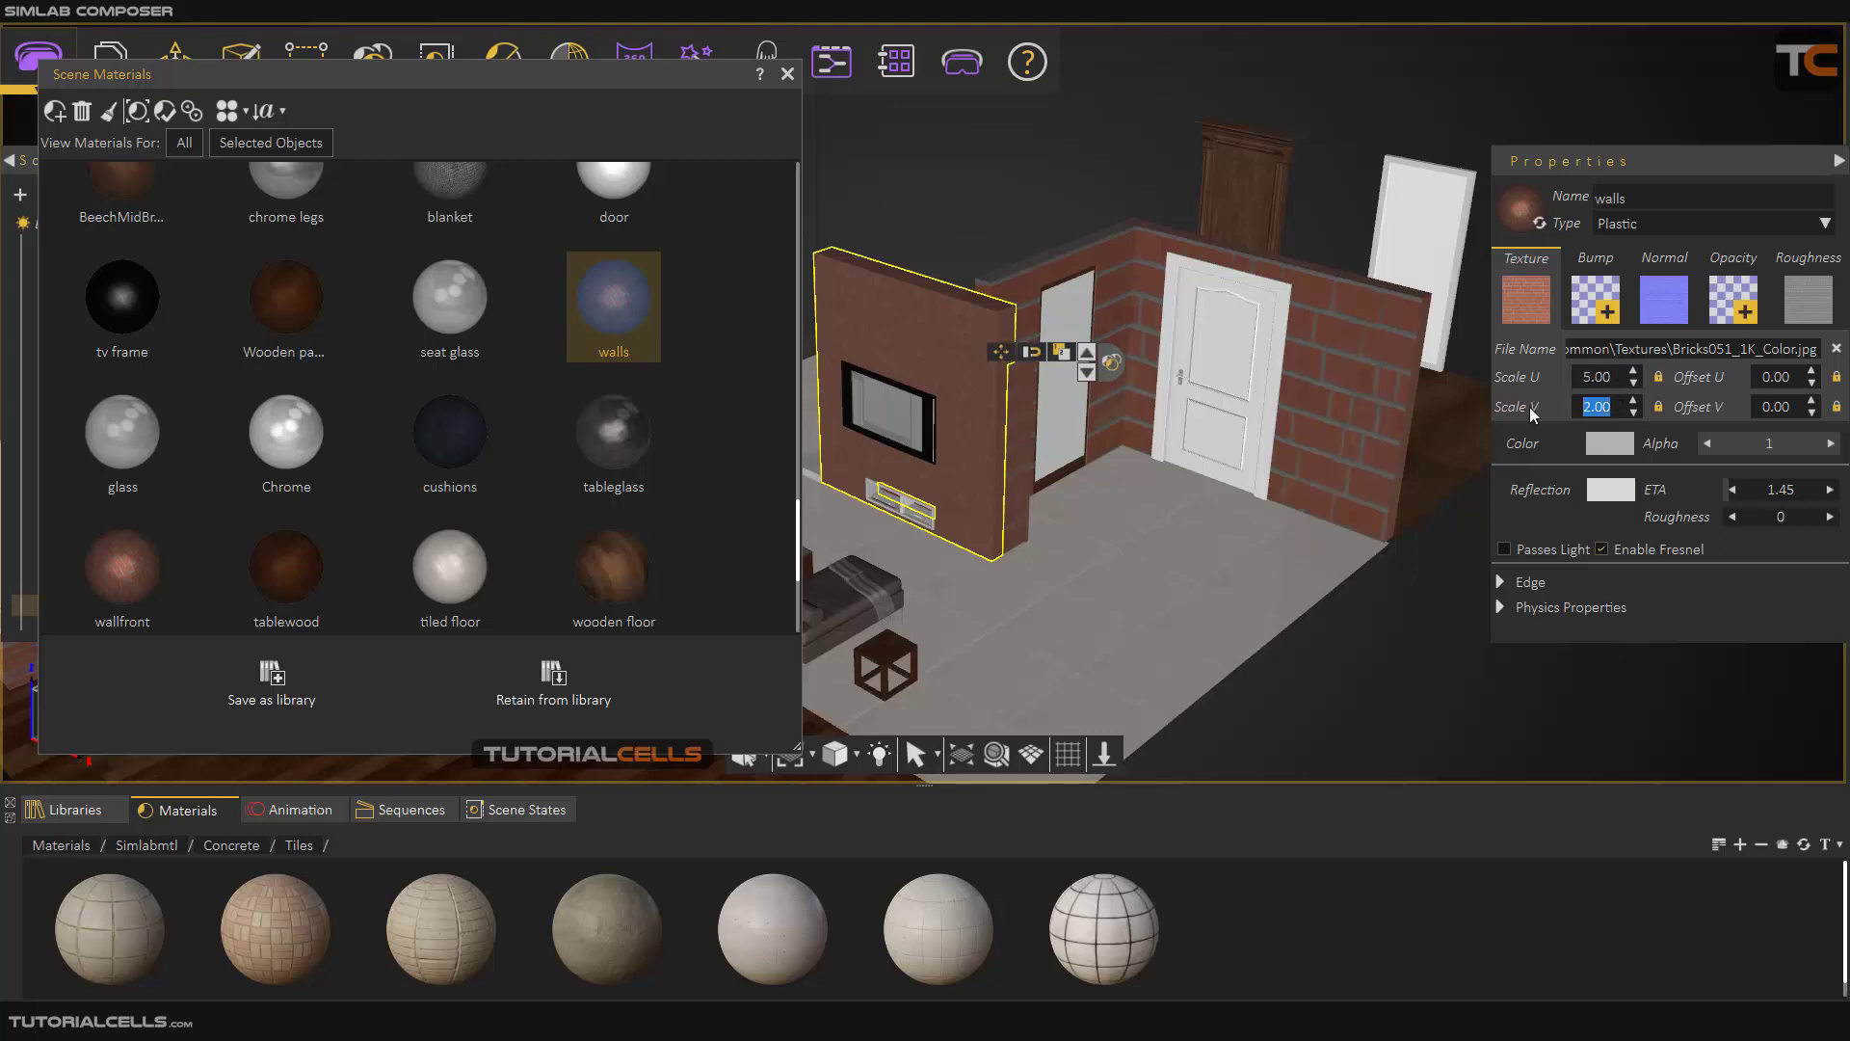
pyautogui.write('5')
pyautogui.scroll(5, 1154, 303)
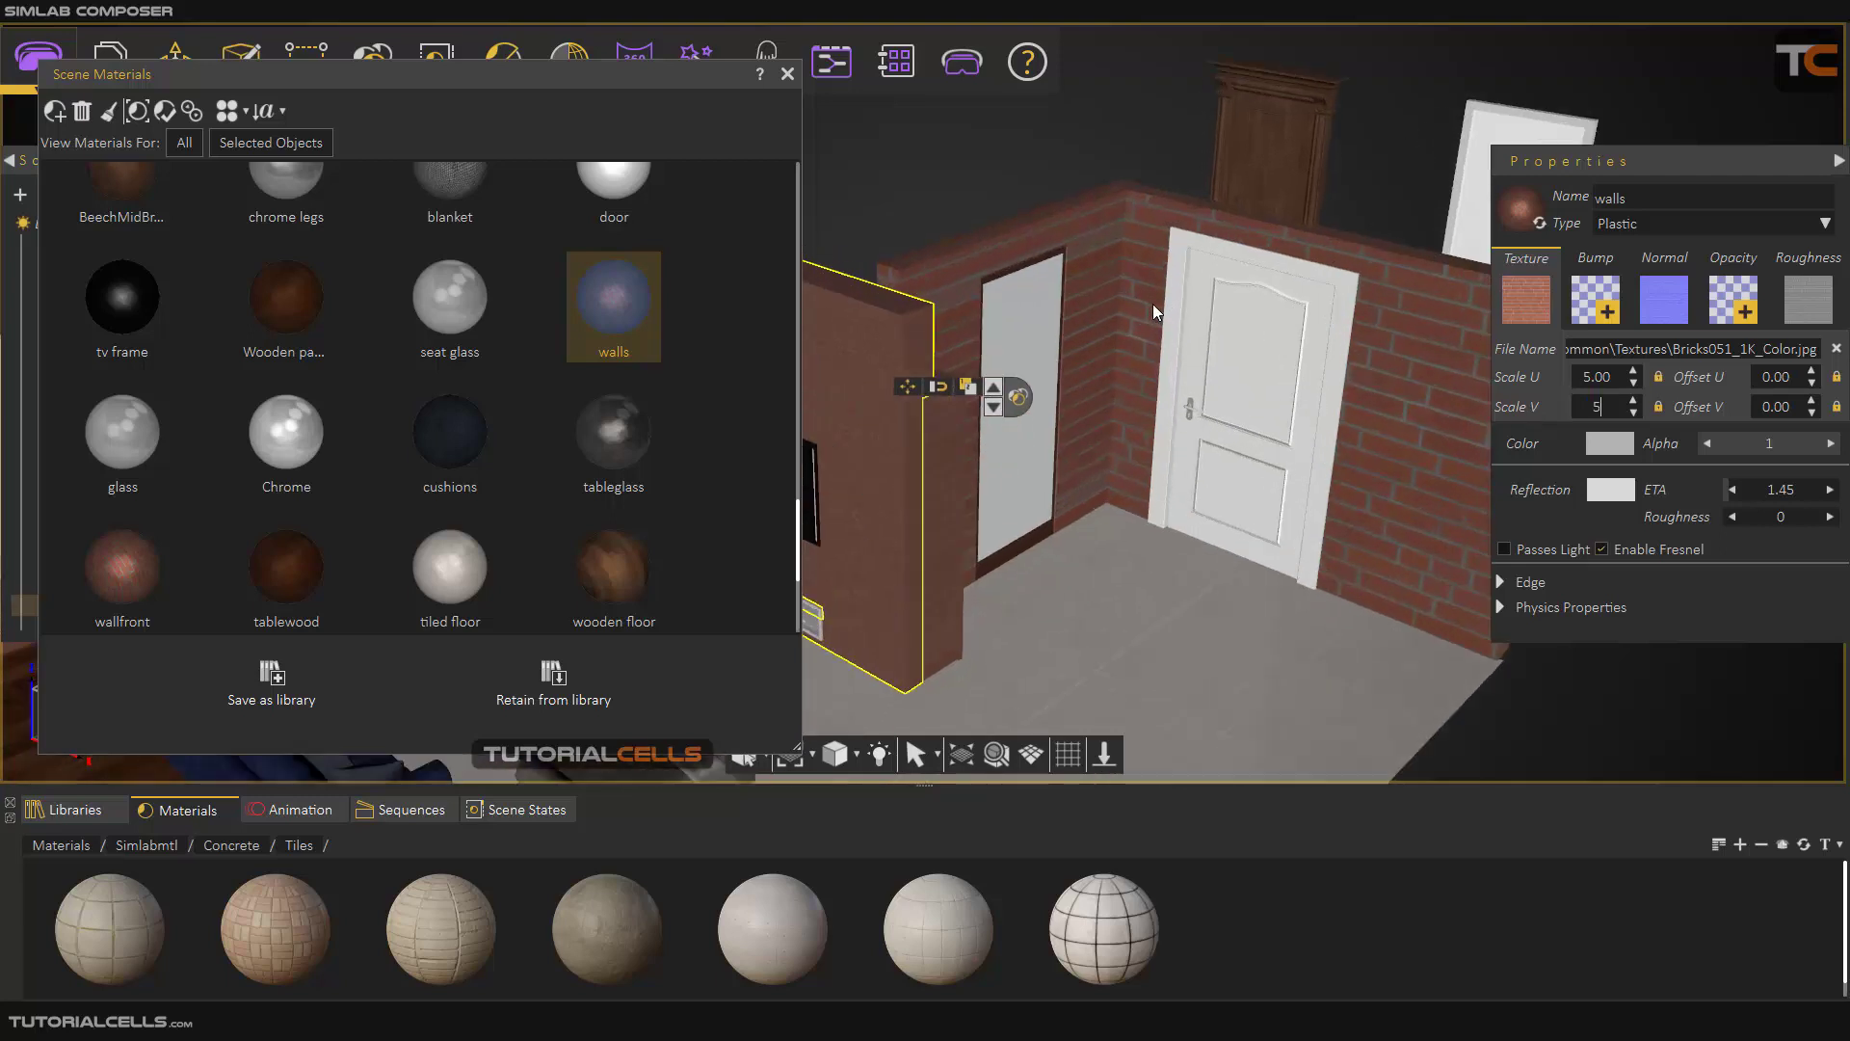
pyautogui.moveTo(1075, 306); pyautogui.dragTo(912, 307)
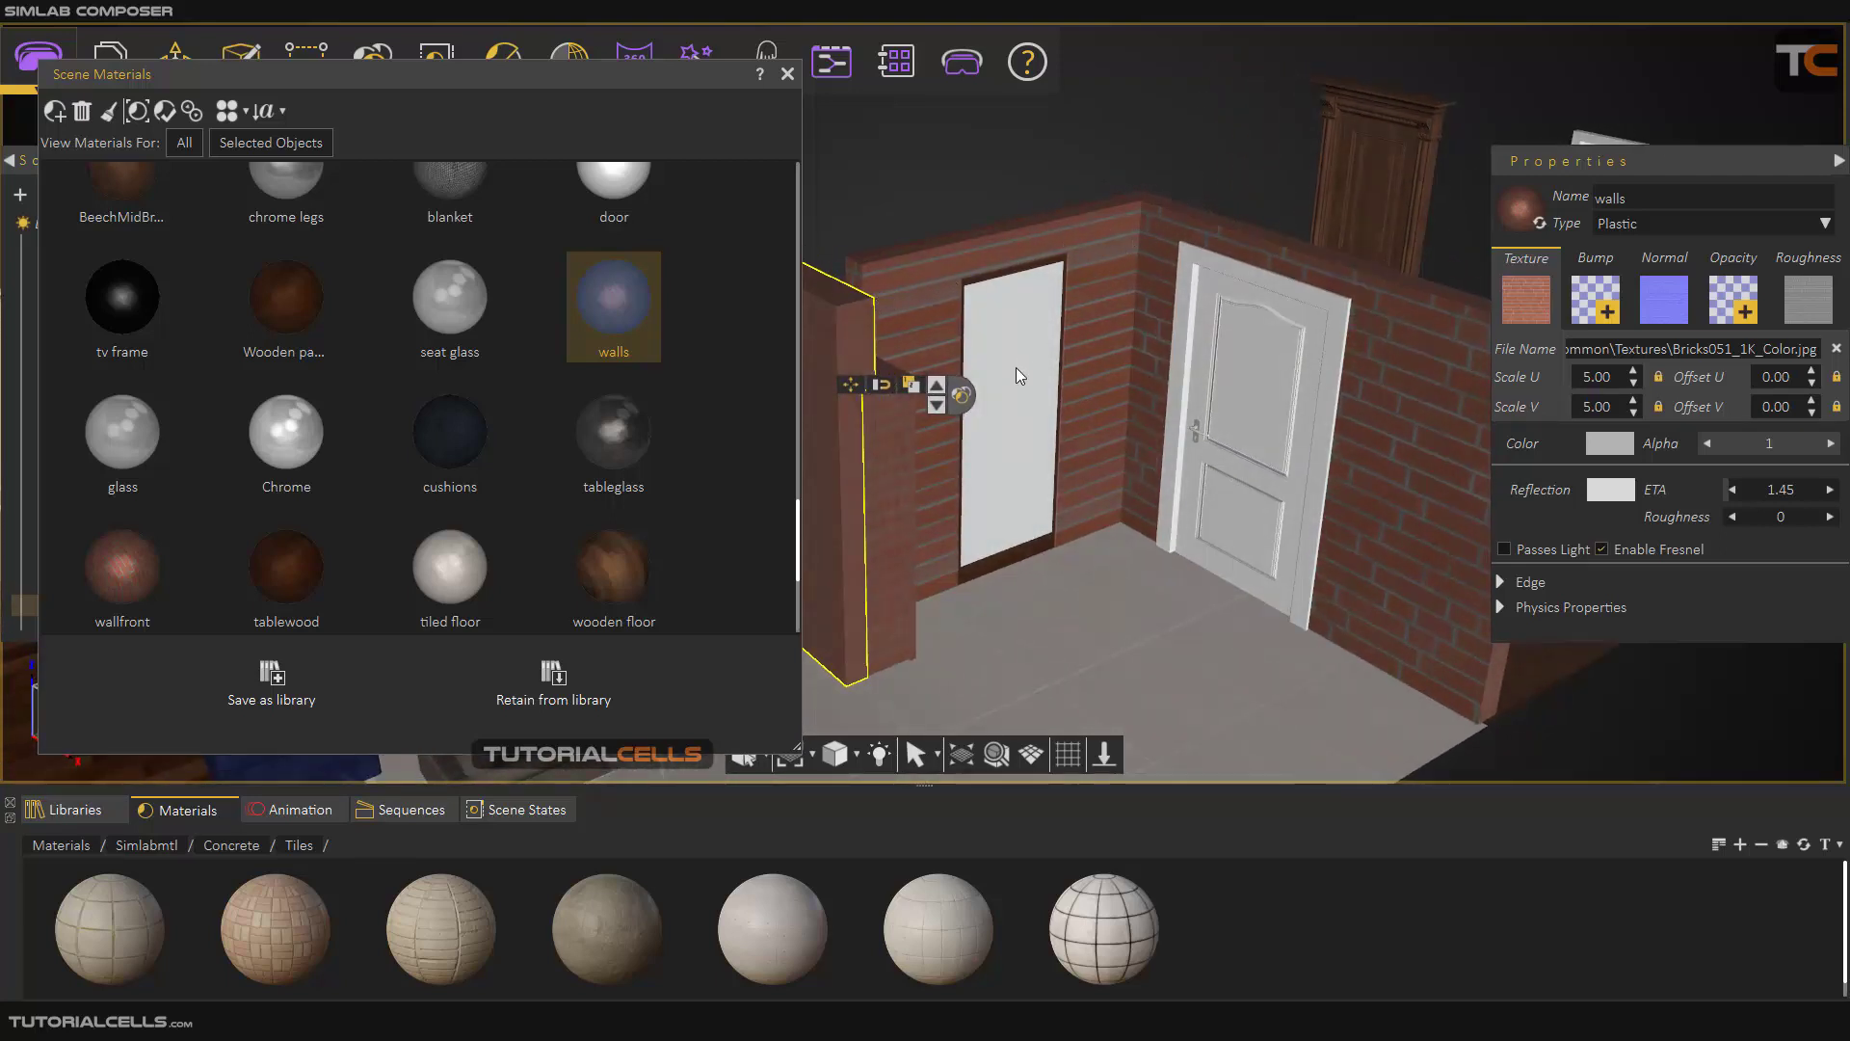
pyautogui.moveTo(1083, 449); pyautogui.dragTo(1180, 434)
pyautogui.scroll(-3, 1042, 461)
pyautogui.moveTo(1042, 468); pyautogui.dragTo(1072, 432, button='middle')
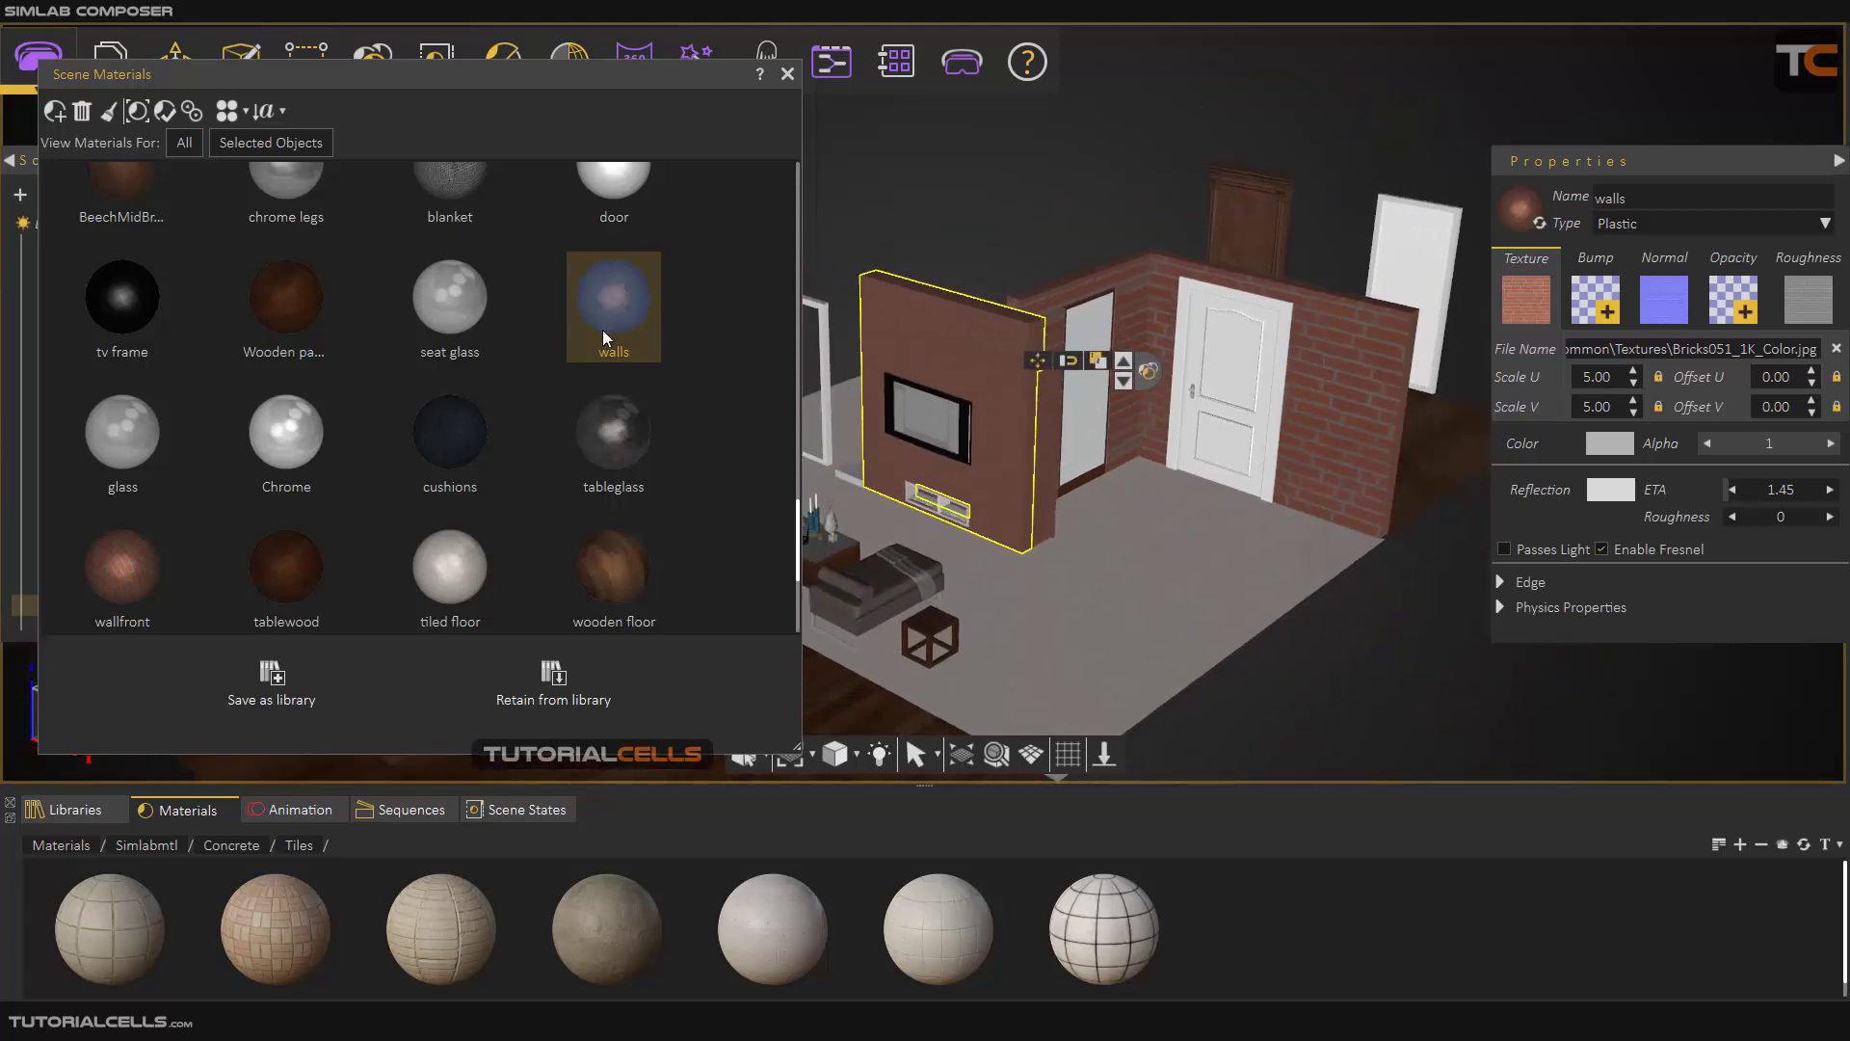
# Merge the identical materials in the scene
pyautogui.click(193, 112)
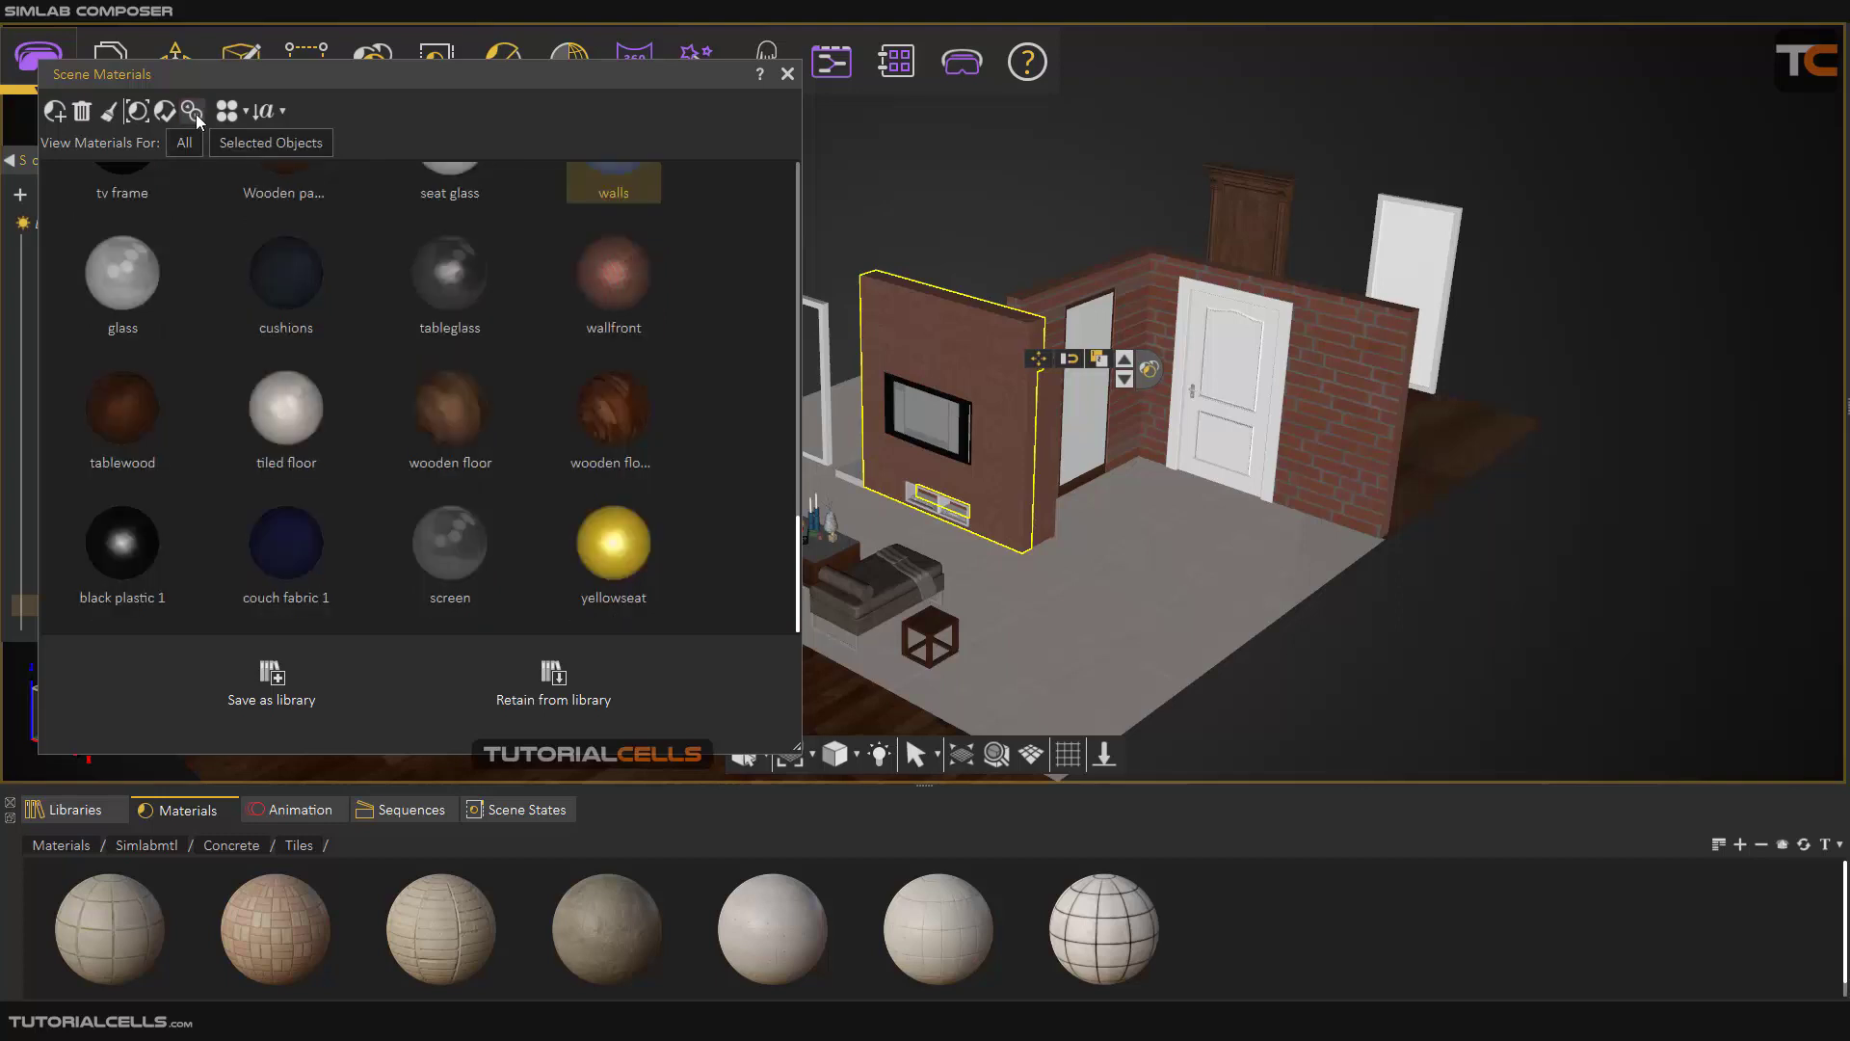
pyautogui.moveTo(1140, 403); pyautogui.dragTo(1180, 399, button='middle')
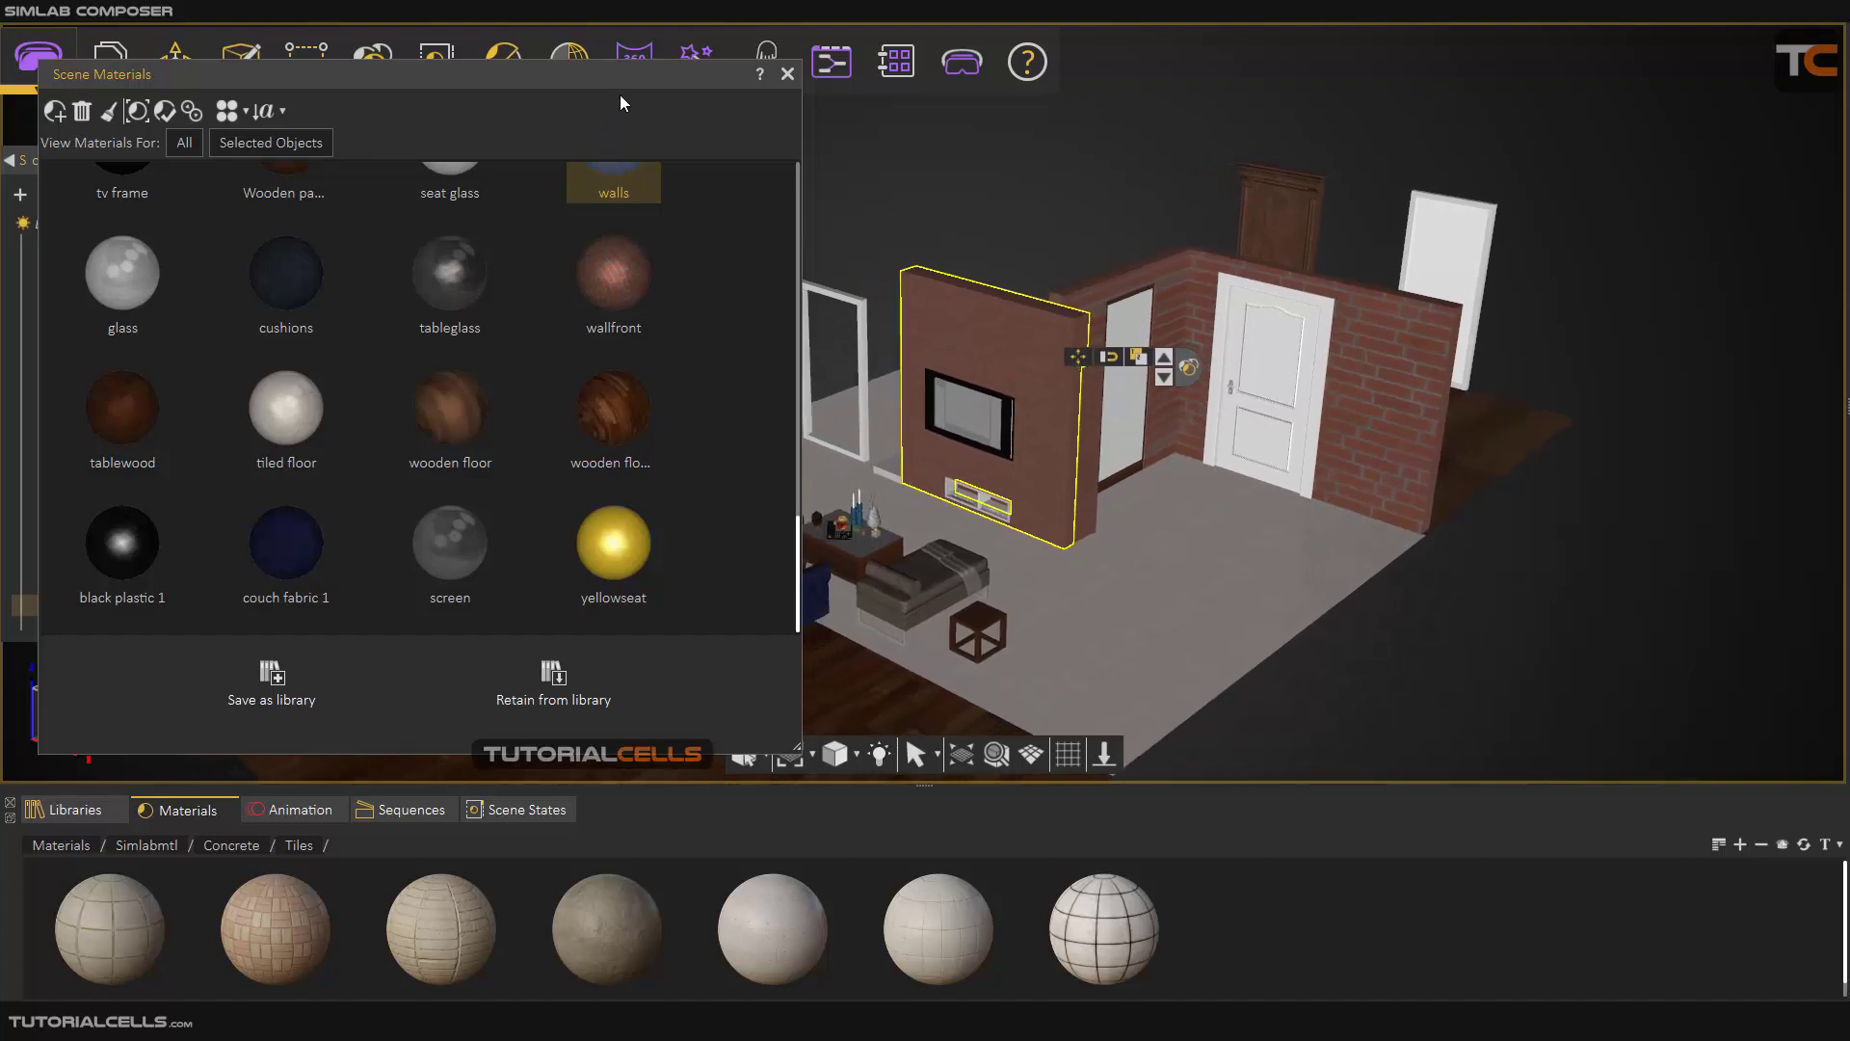
pyautogui.moveTo(605, 74); pyautogui.dragTo(608, 112)
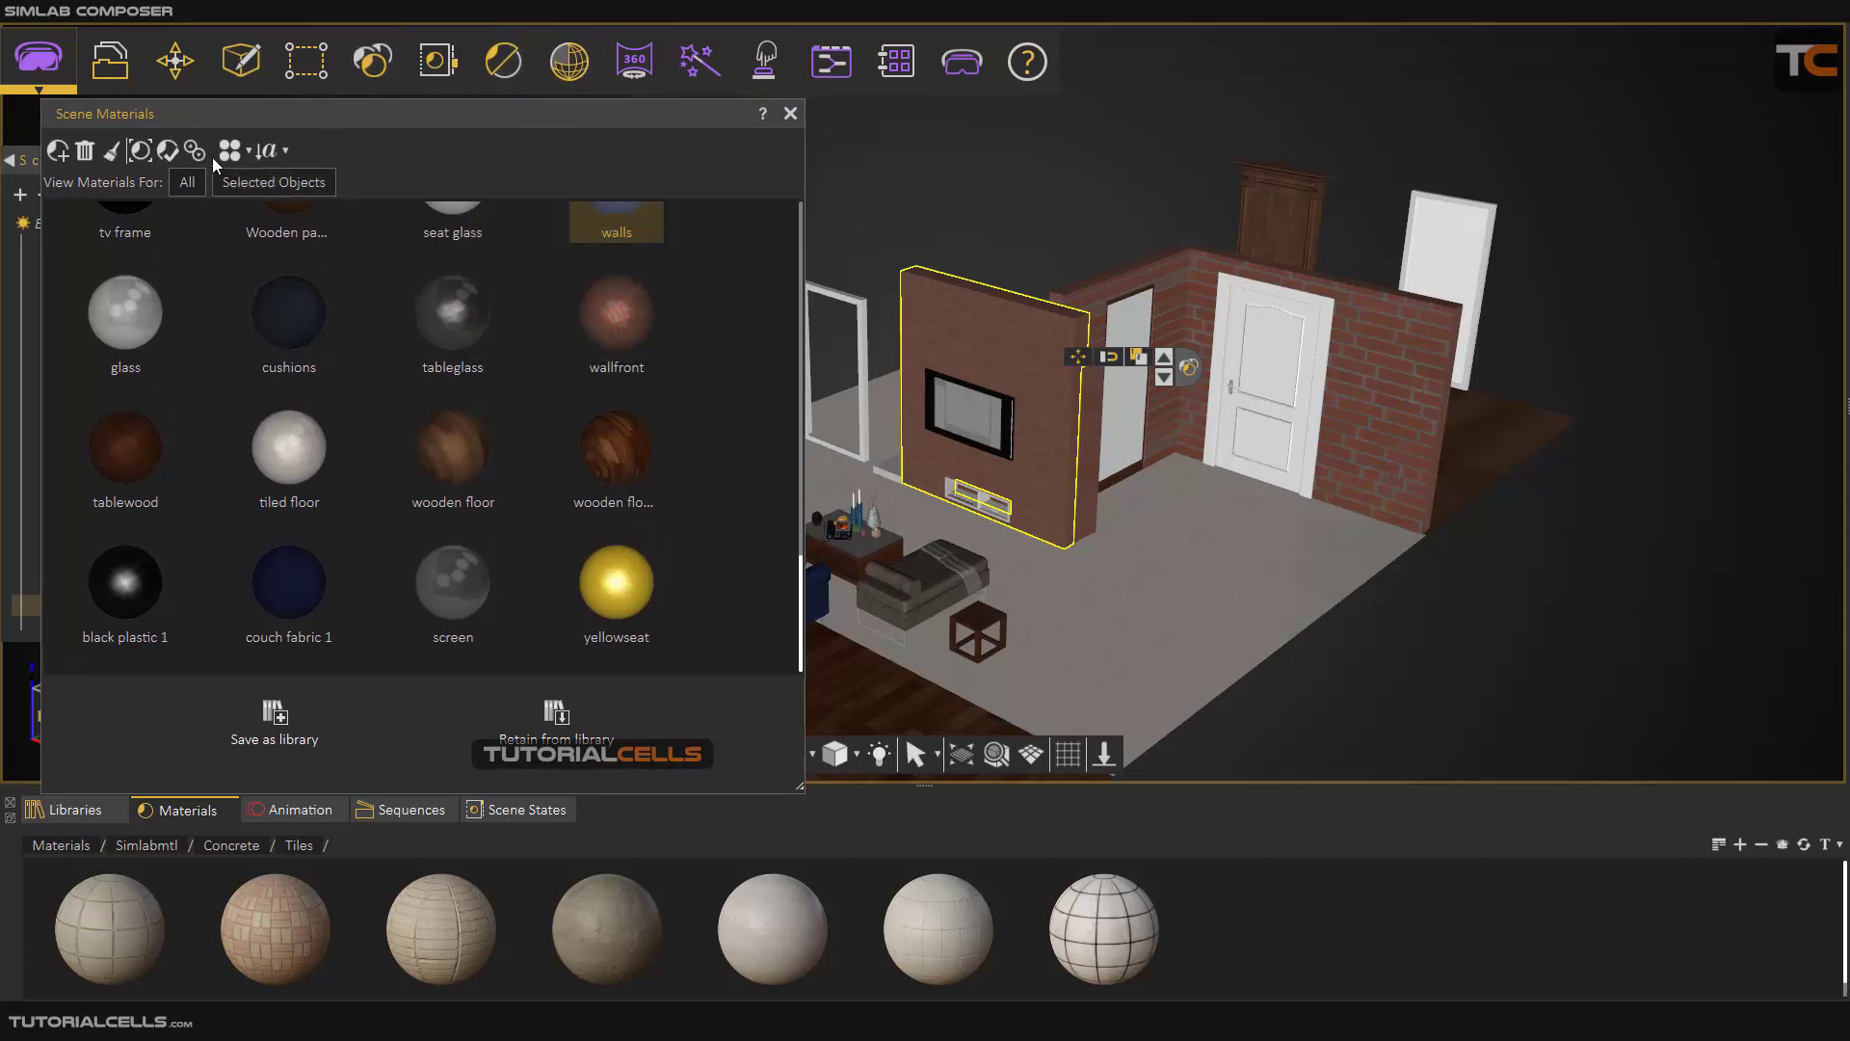
# Sort the scene materials list alphabetically by name
pyautogui.click(237, 152)
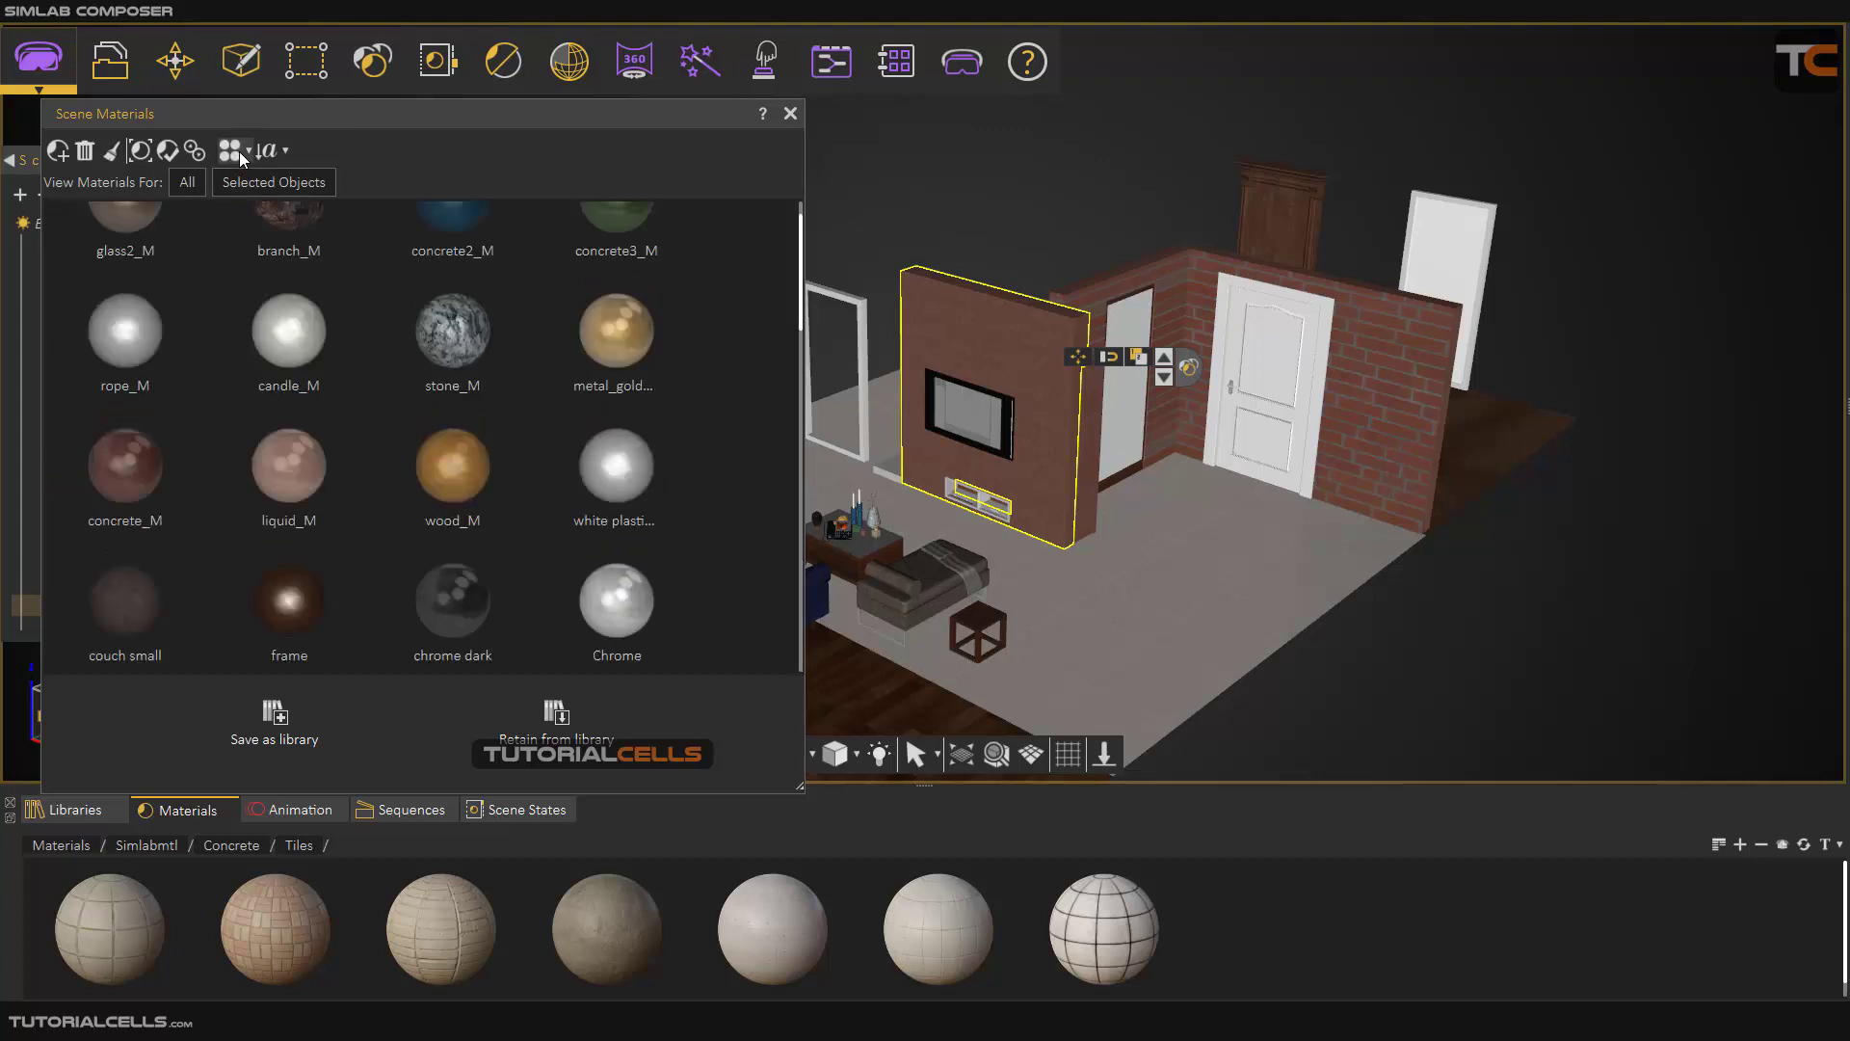
pyautogui.click(267, 152)
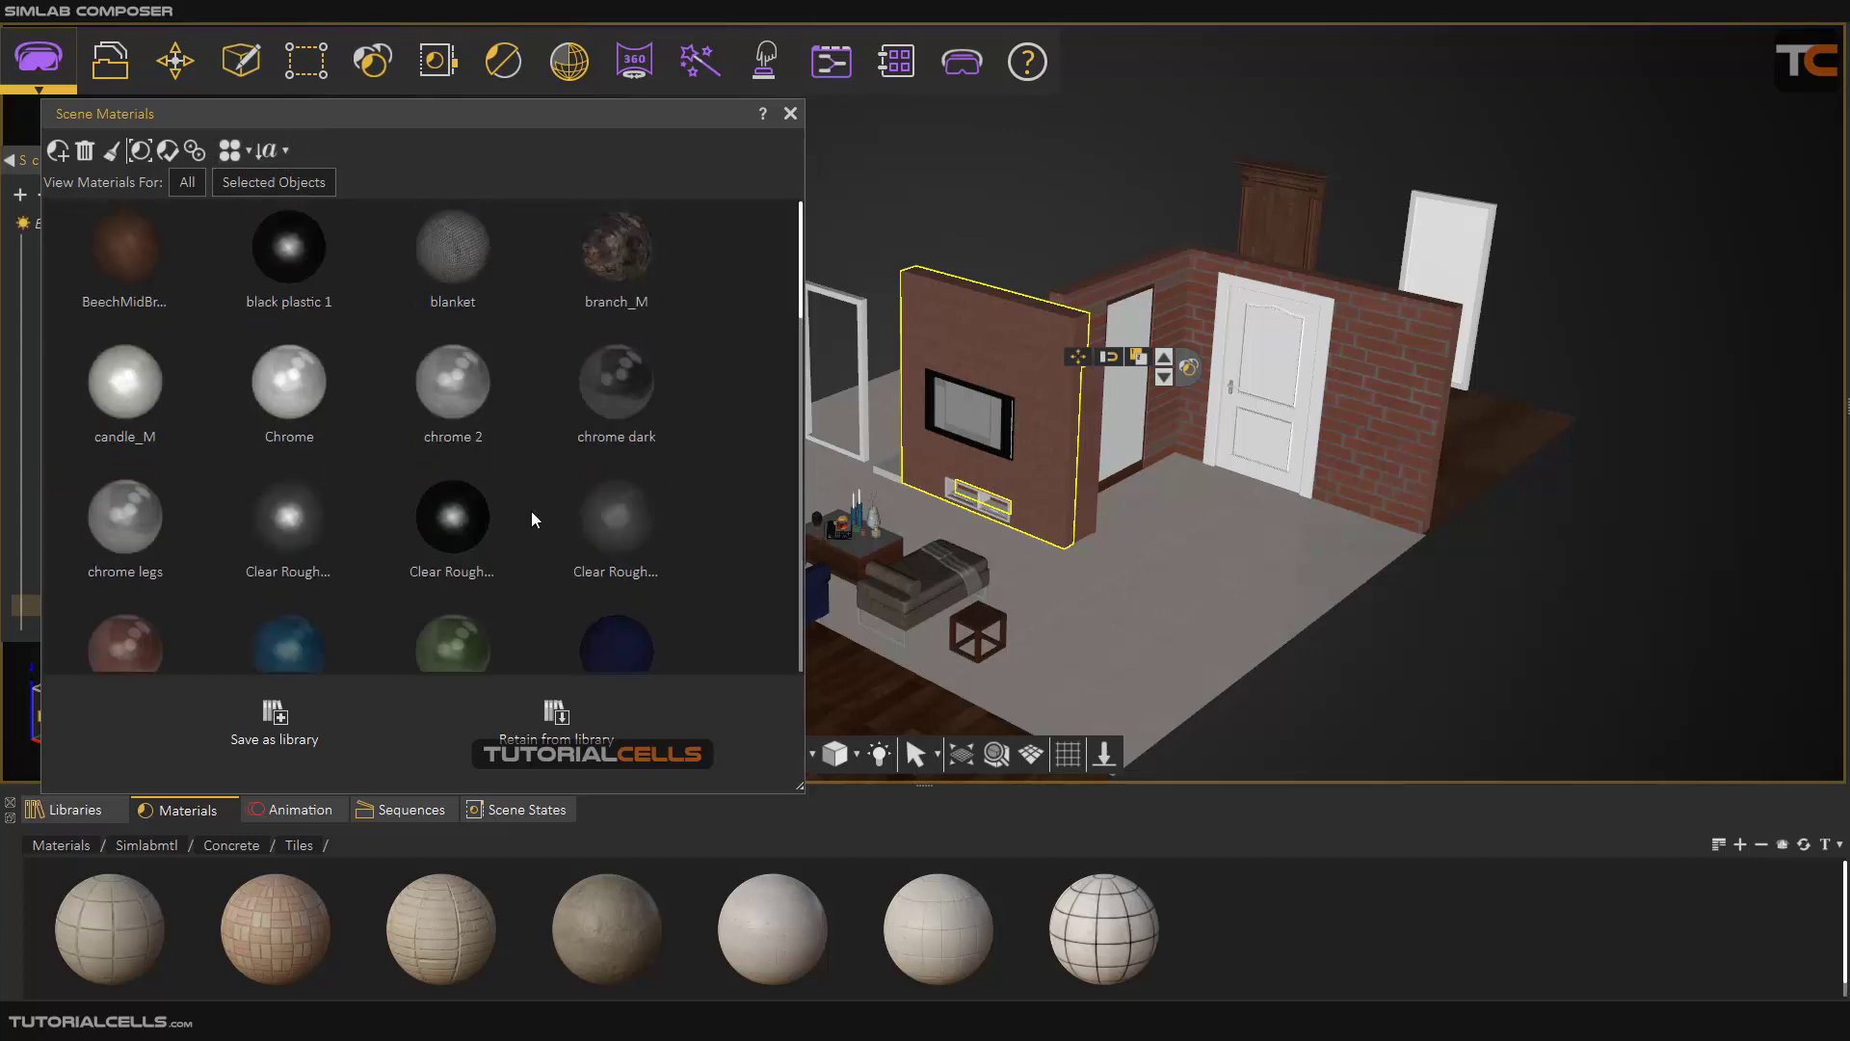
pyautogui.scroll(1, 508, 610)
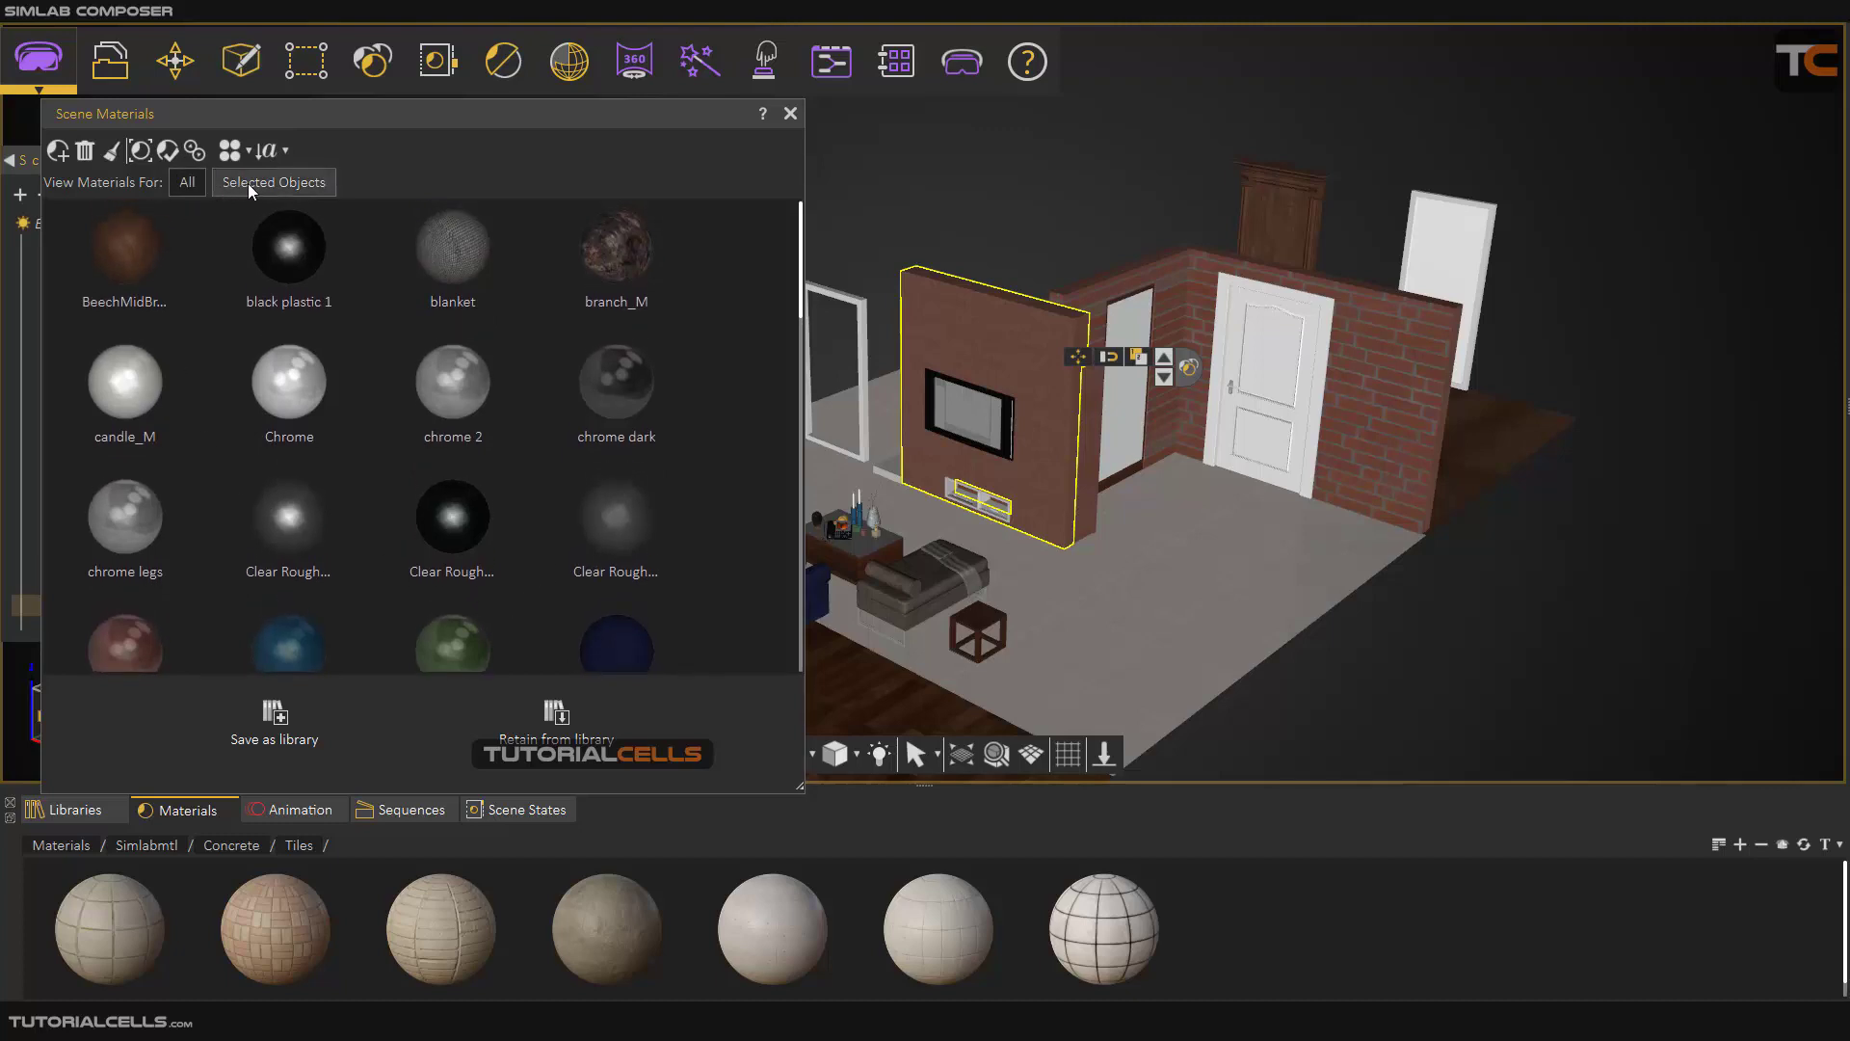
# View only the selected wall's materials, then close the scene materials manager and clear the selection
pyautogui.click(319, 191)
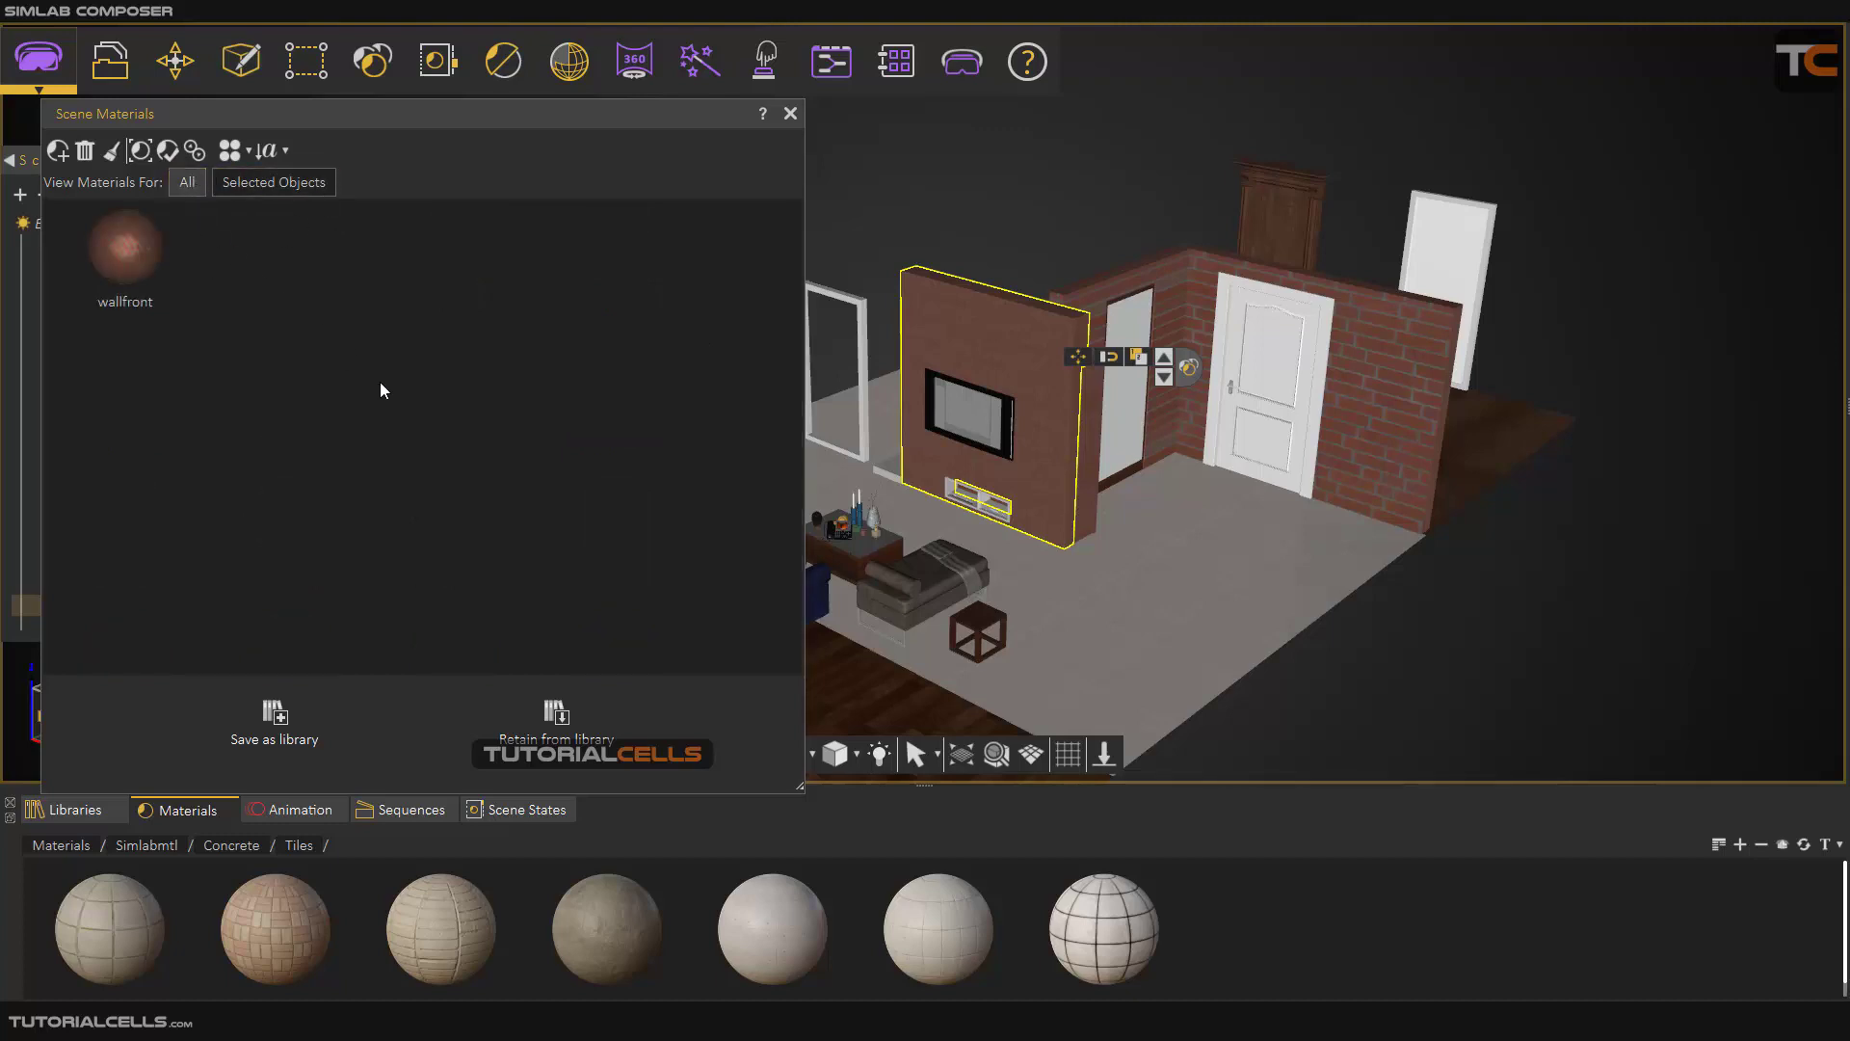
pyautogui.click(790, 112)
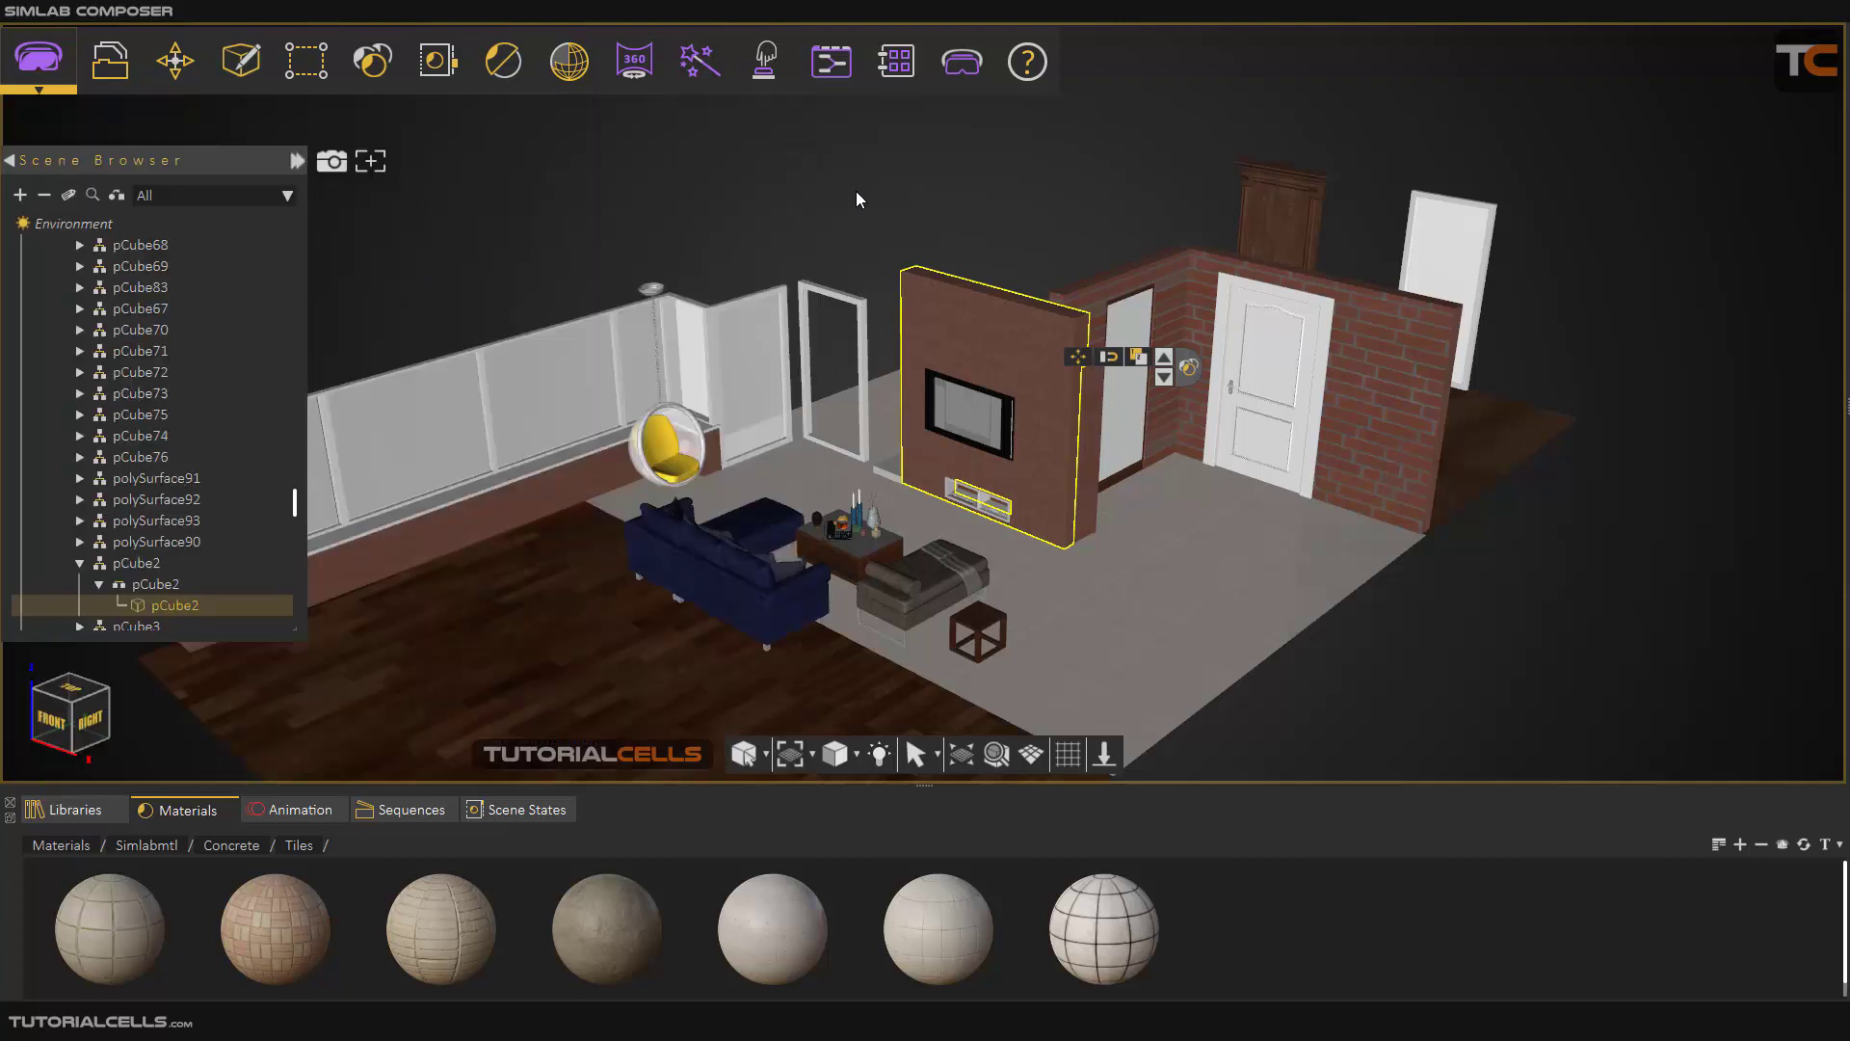
pyautogui.click(823, 171)
pyautogui.click(373, 60)
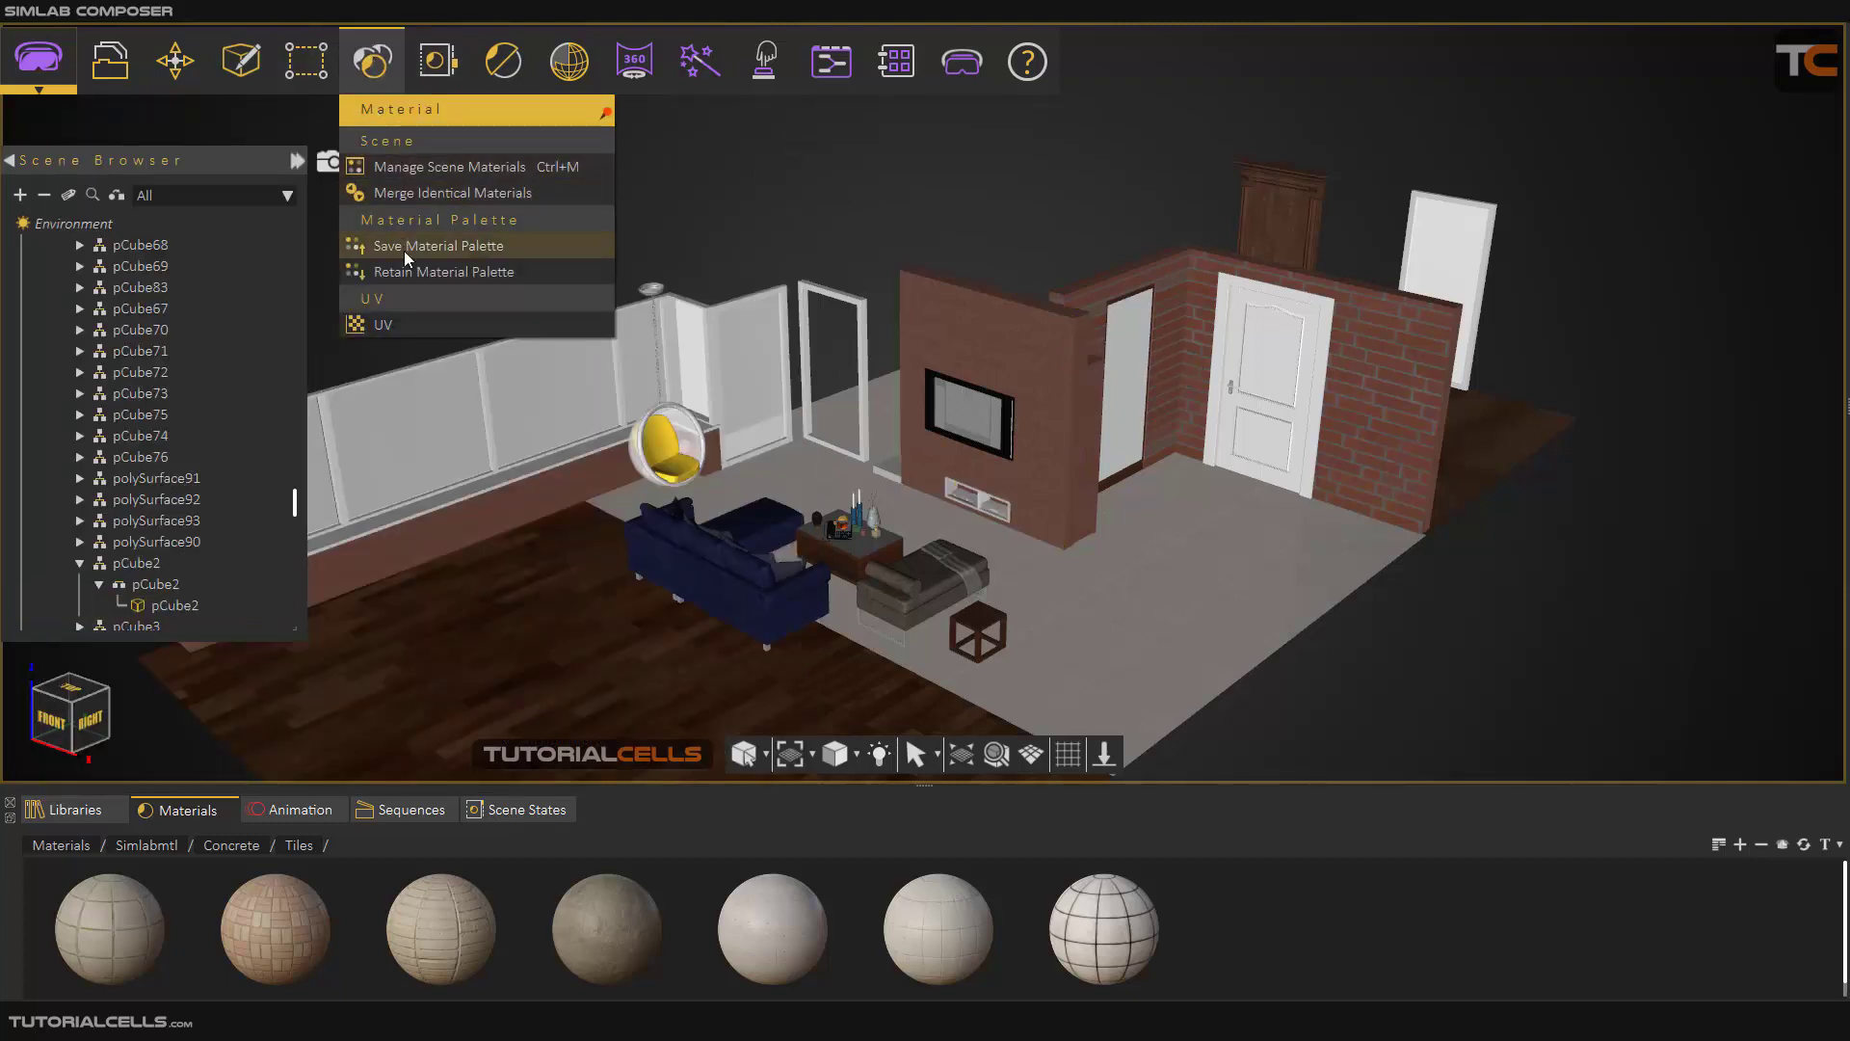
pyautogui.click(947, 243)
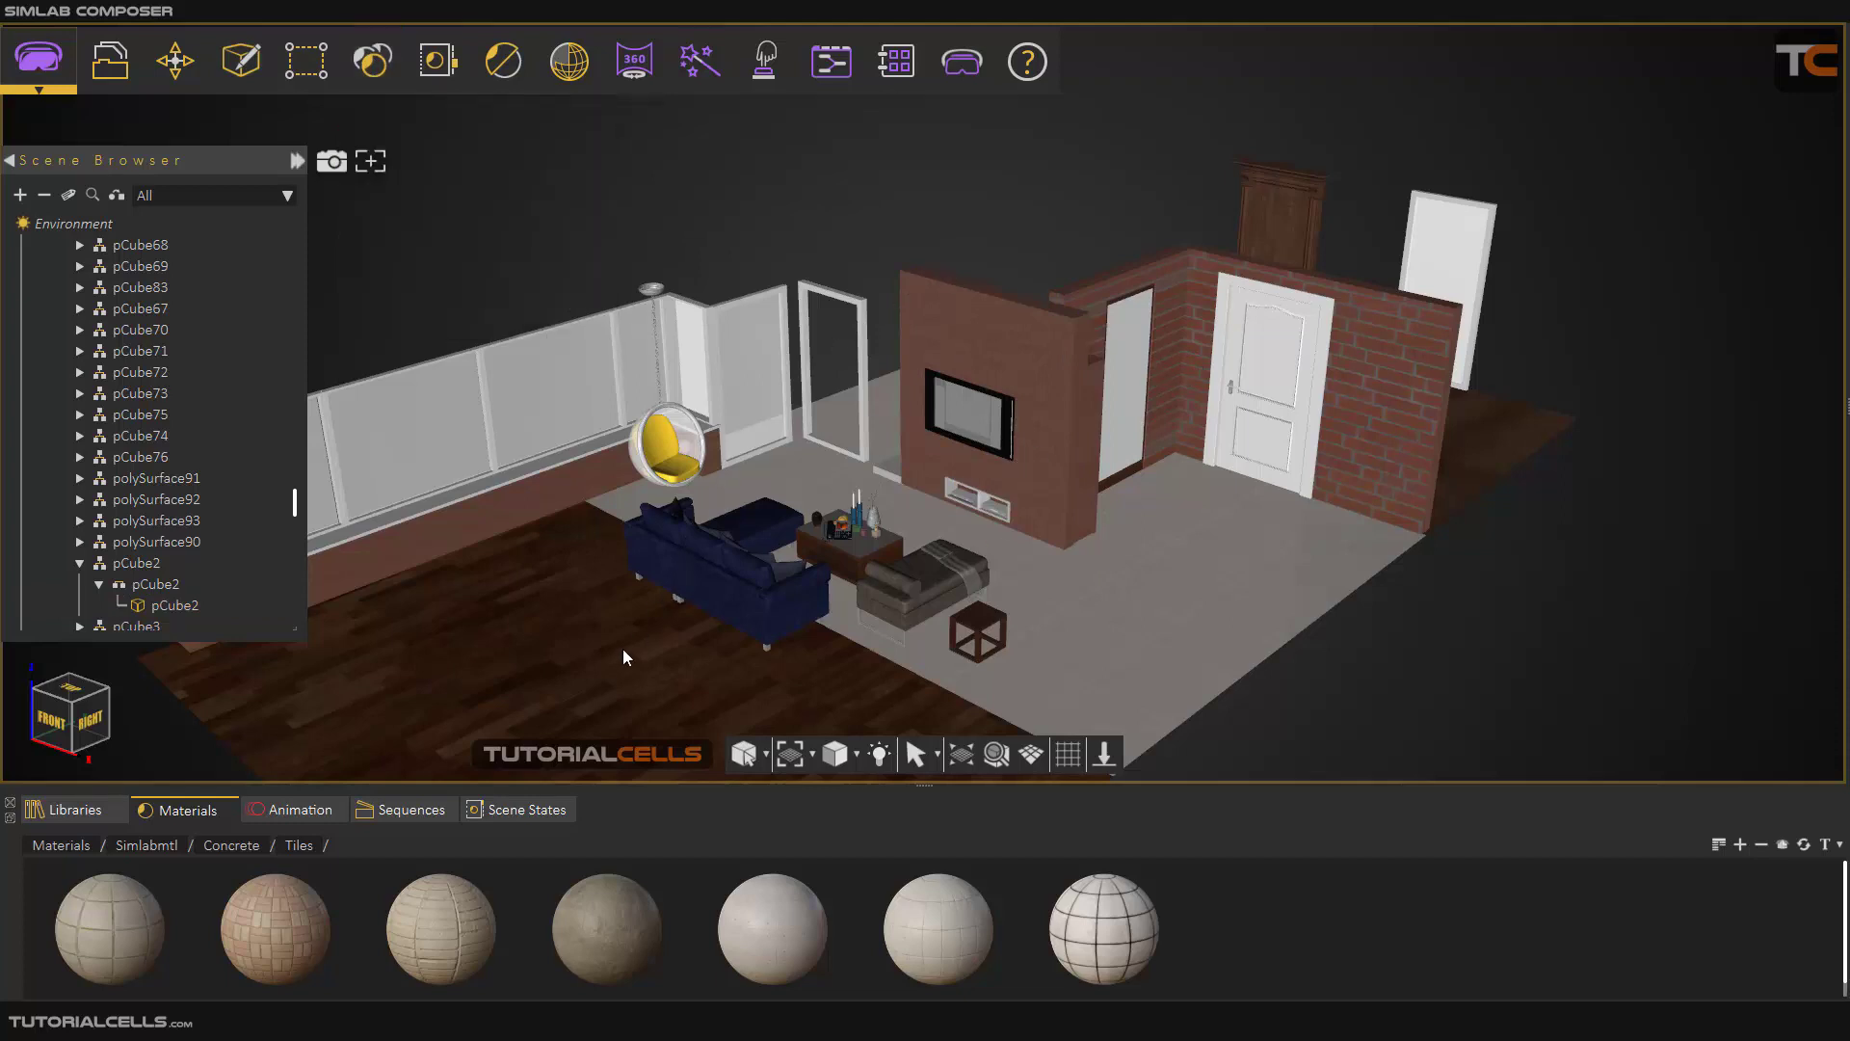
# Apply concrete tile materials from the library to the wooden floor, the tiled floor and the fireplace wall
pyautogui.moveTo(459, 917); pyautogui.dragTo(528, 726)
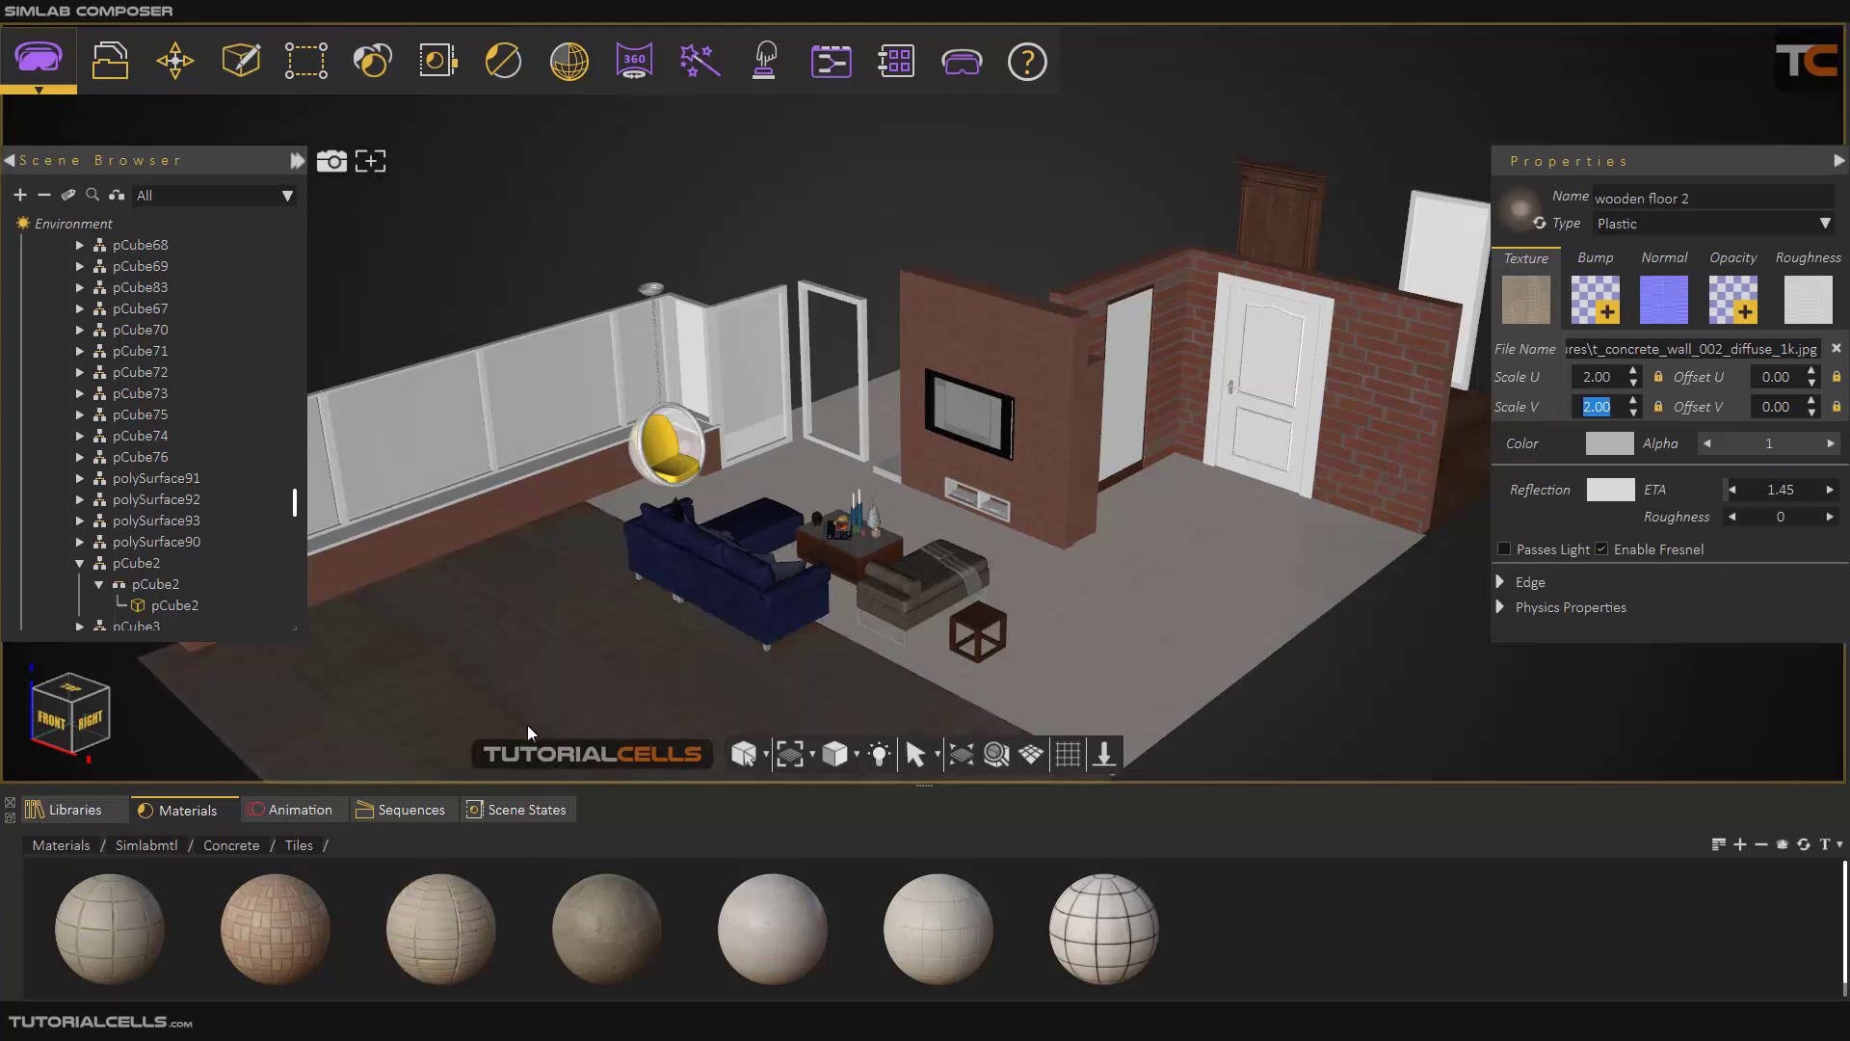
pyautogui.moveTo(578, 894); pyautogui.dragTo(1089, 695)
pyautogui.moveTo(937, 928); pyautogui.dragTo(992, 367)
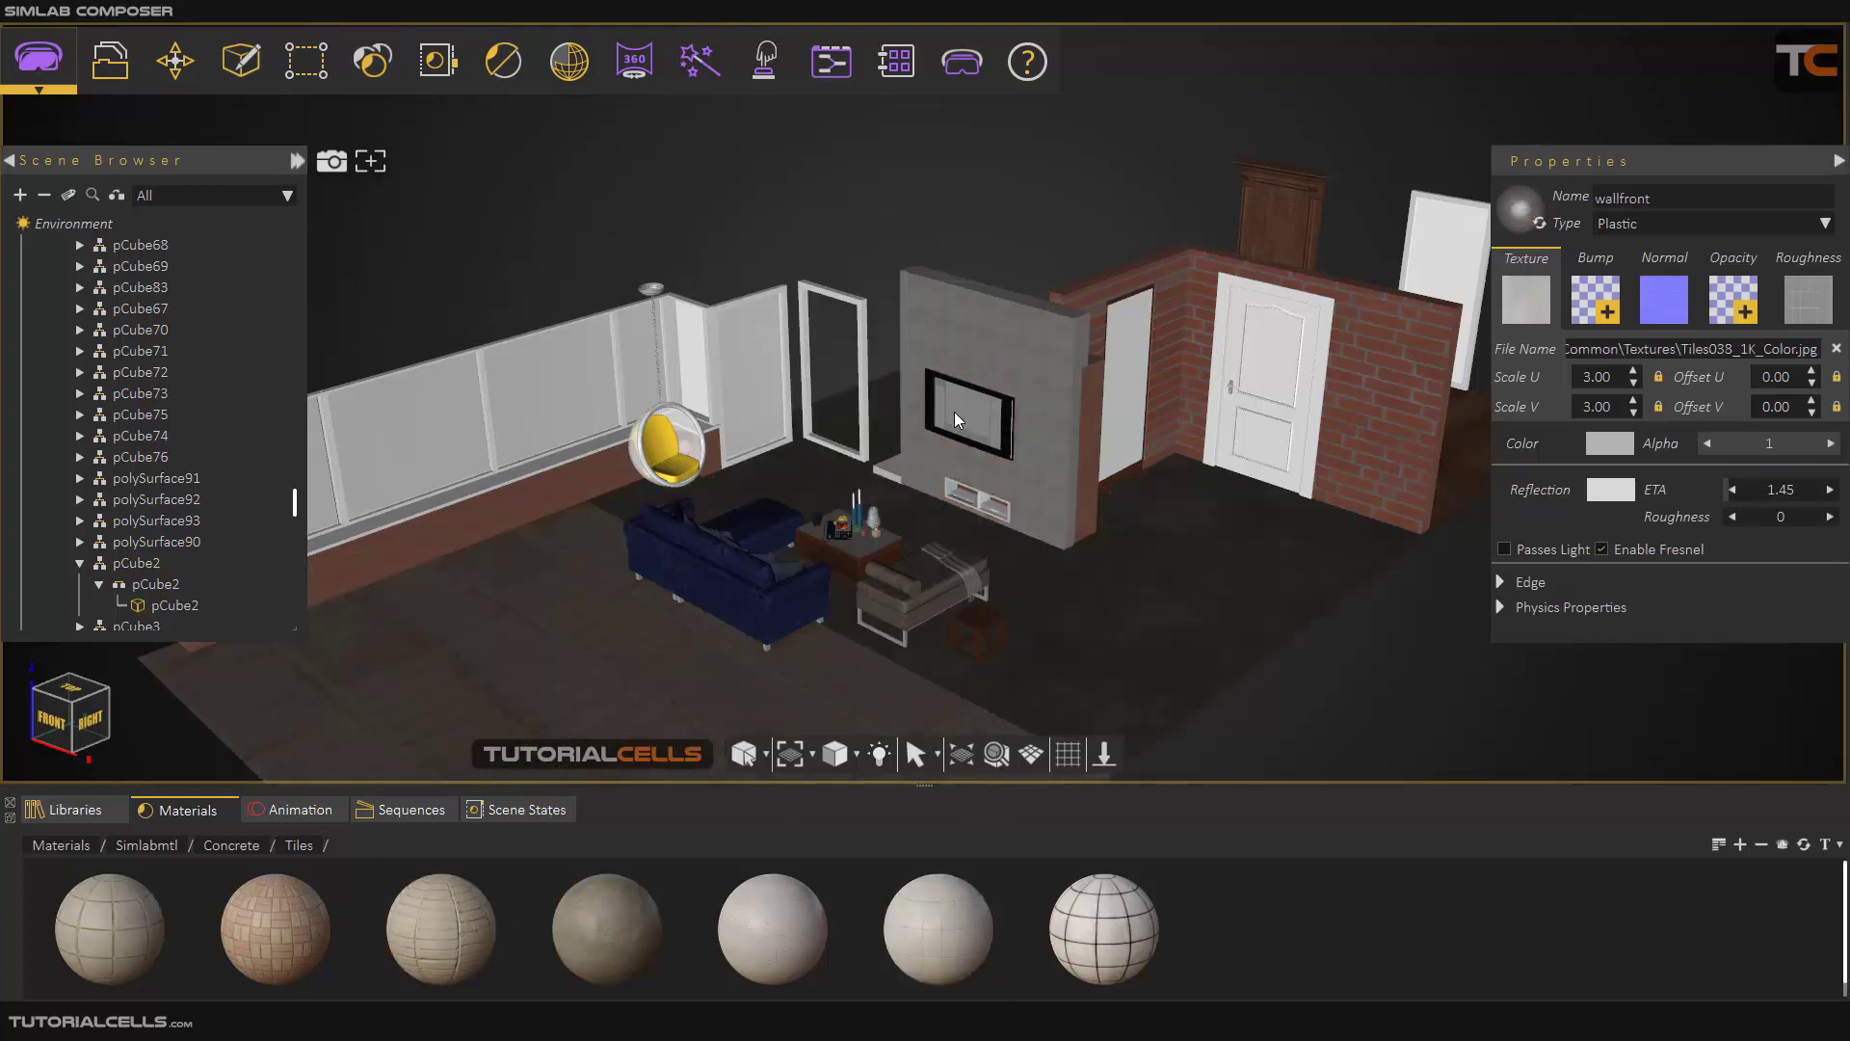
pyautogui.scroll(2, 952, 428)
pyautogui.scroll(-2, 952, 429)
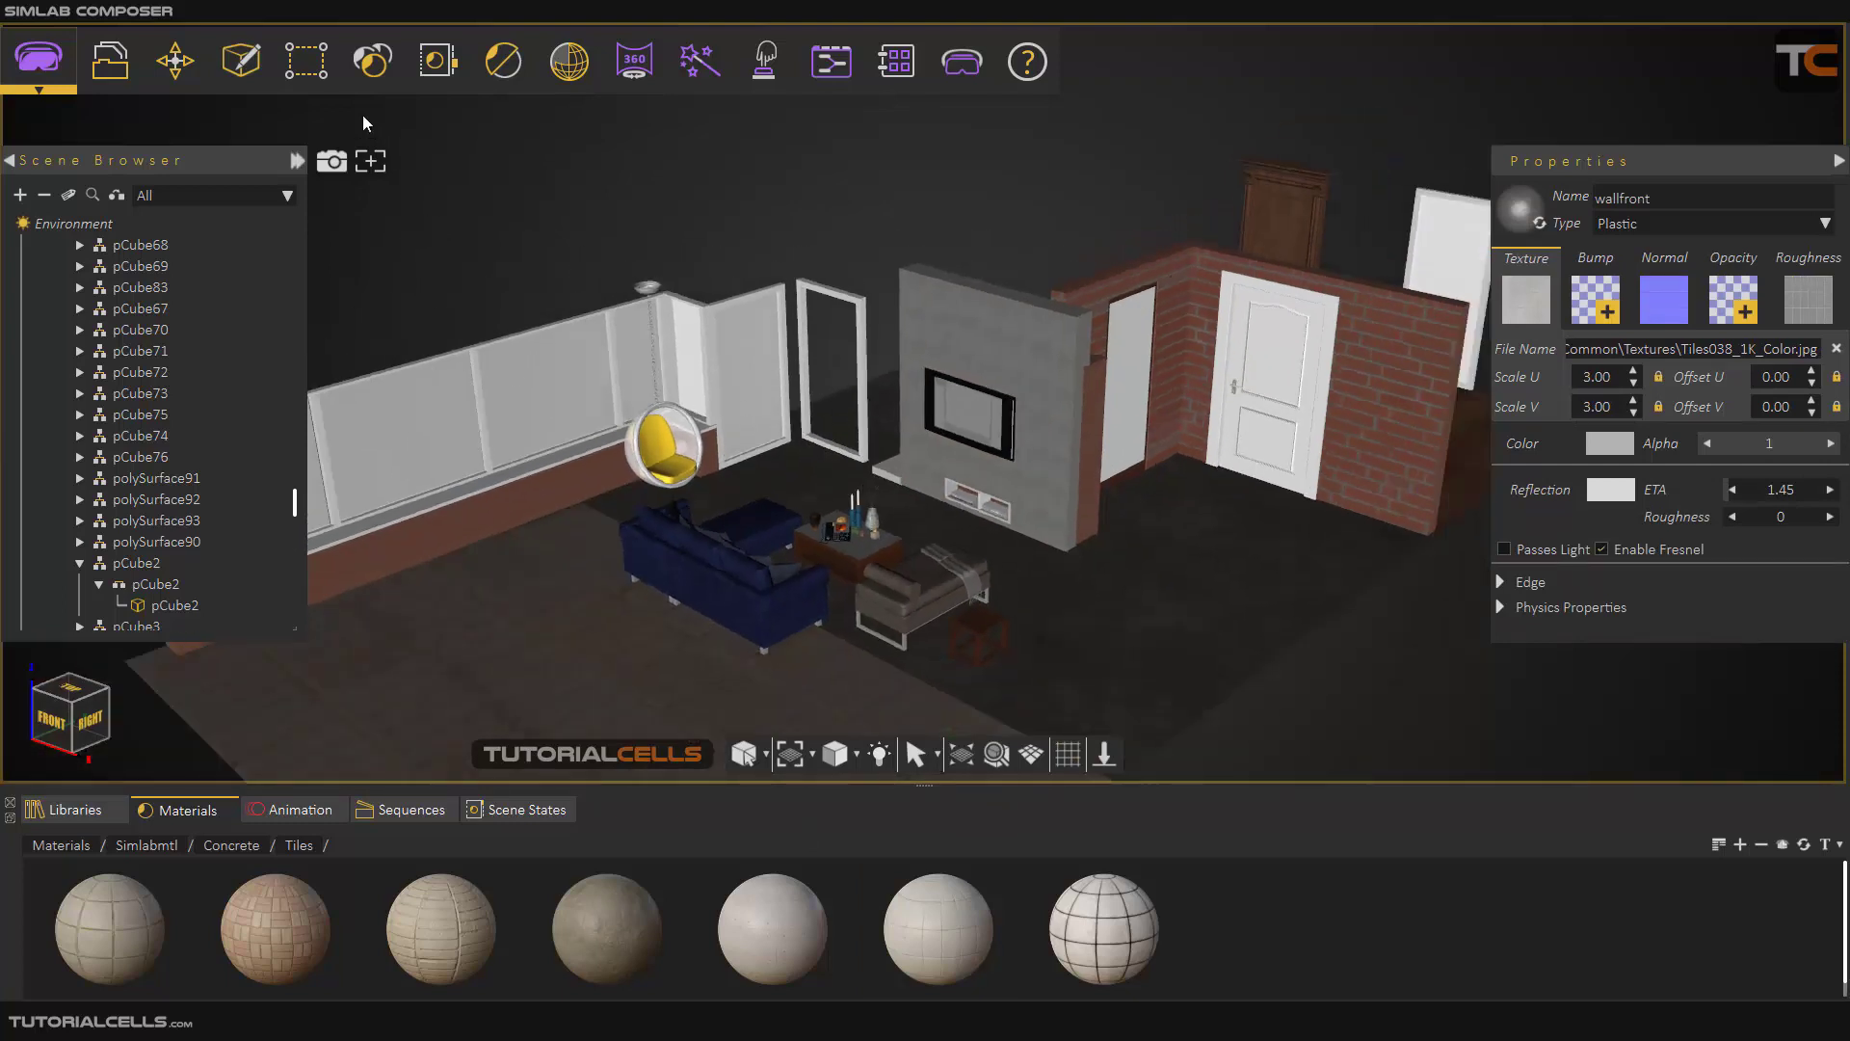
# Retain the scene's materials from the saved .smp palette file based on materials names, and select the fireplace wall to check its material
pyautogui.click(375, 60)
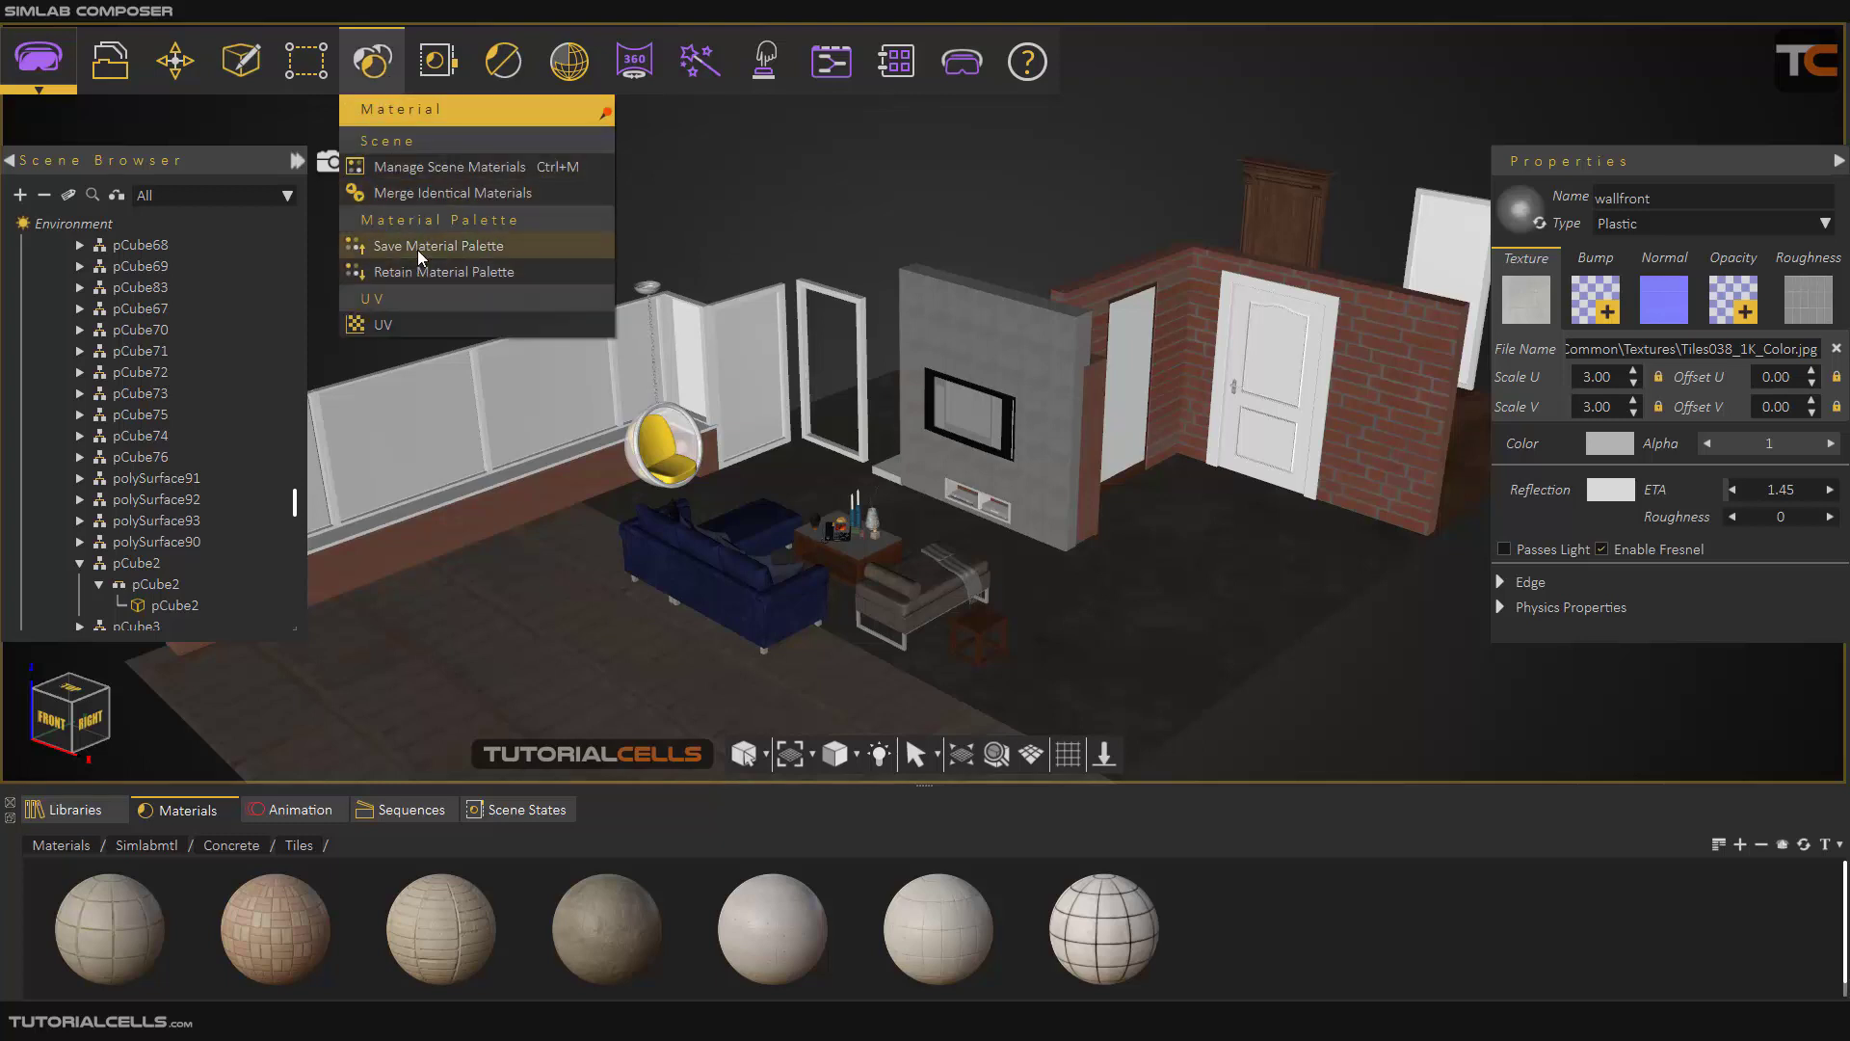
pyautogui.click(496, 272)
pyautogui.moveTo(748, 406); pyautogui.dragTo(723, 389)
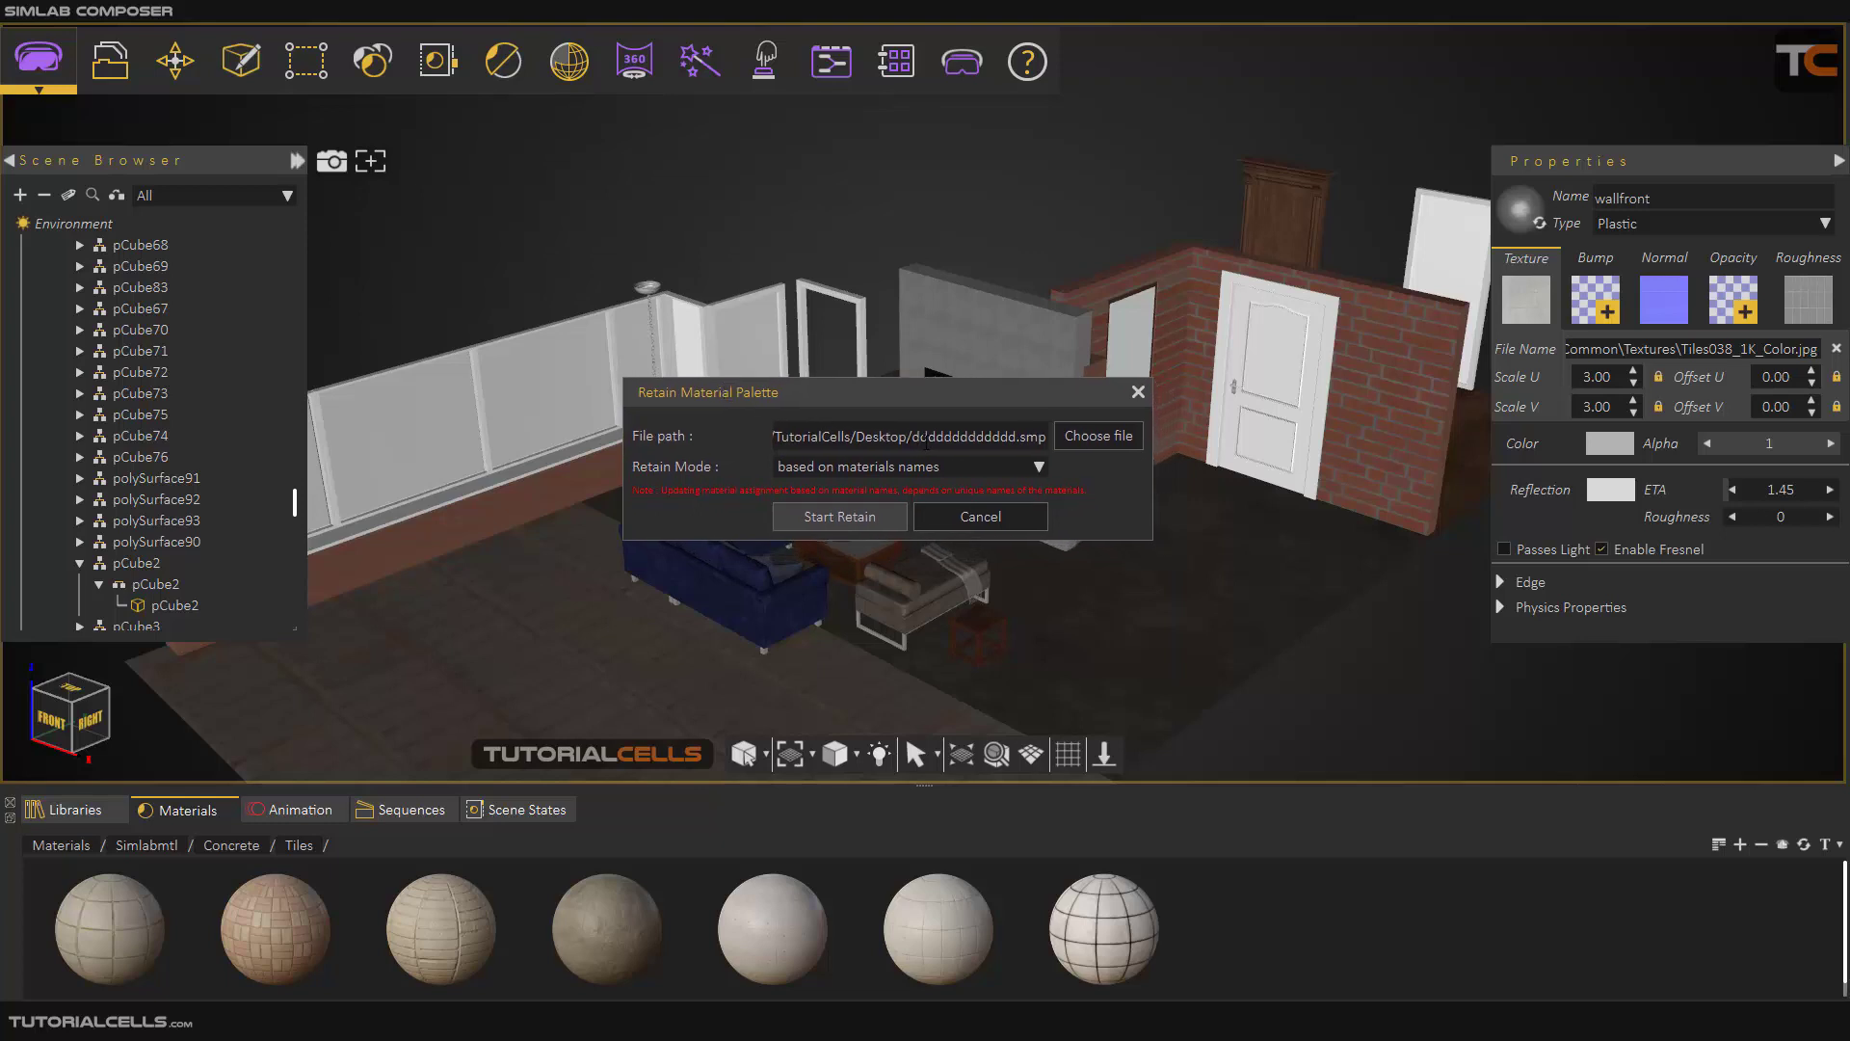
pyautogui.click(865, 520)
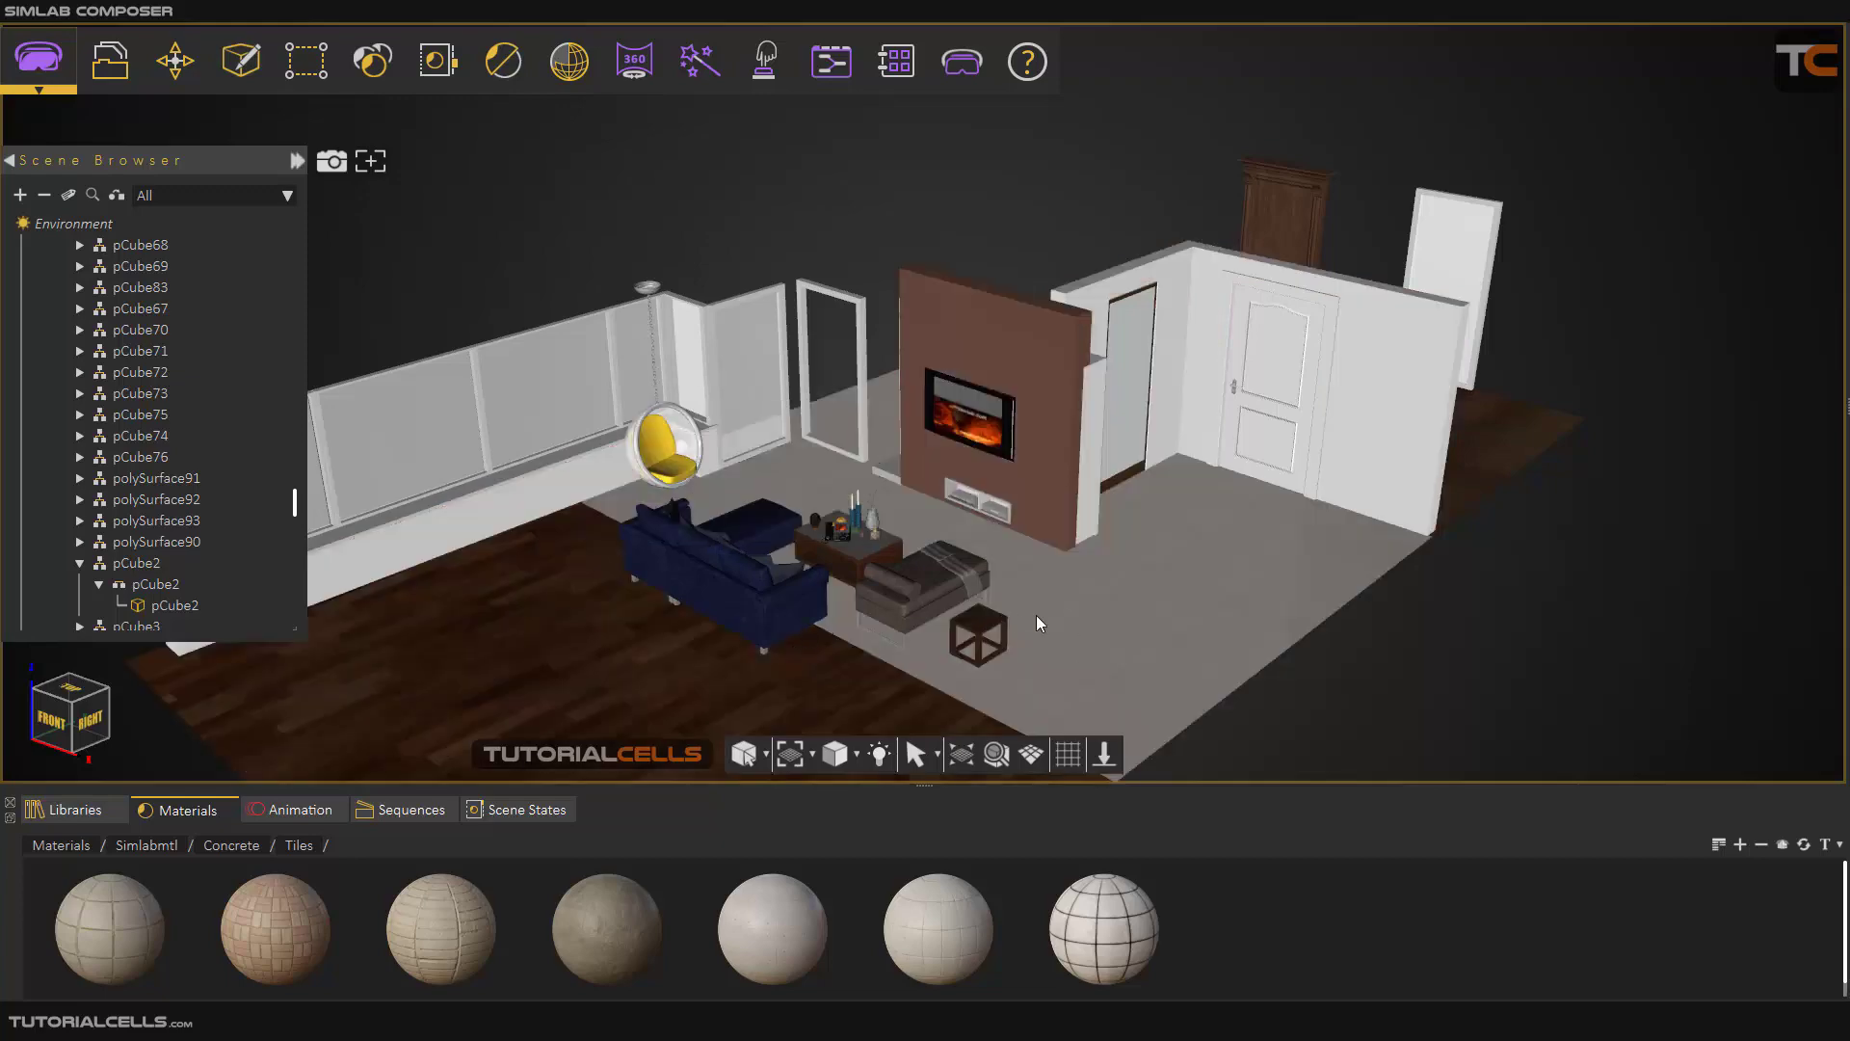
pyautogui.scroll(3, 1065, 395)
pyautogui.click(1048, 335)
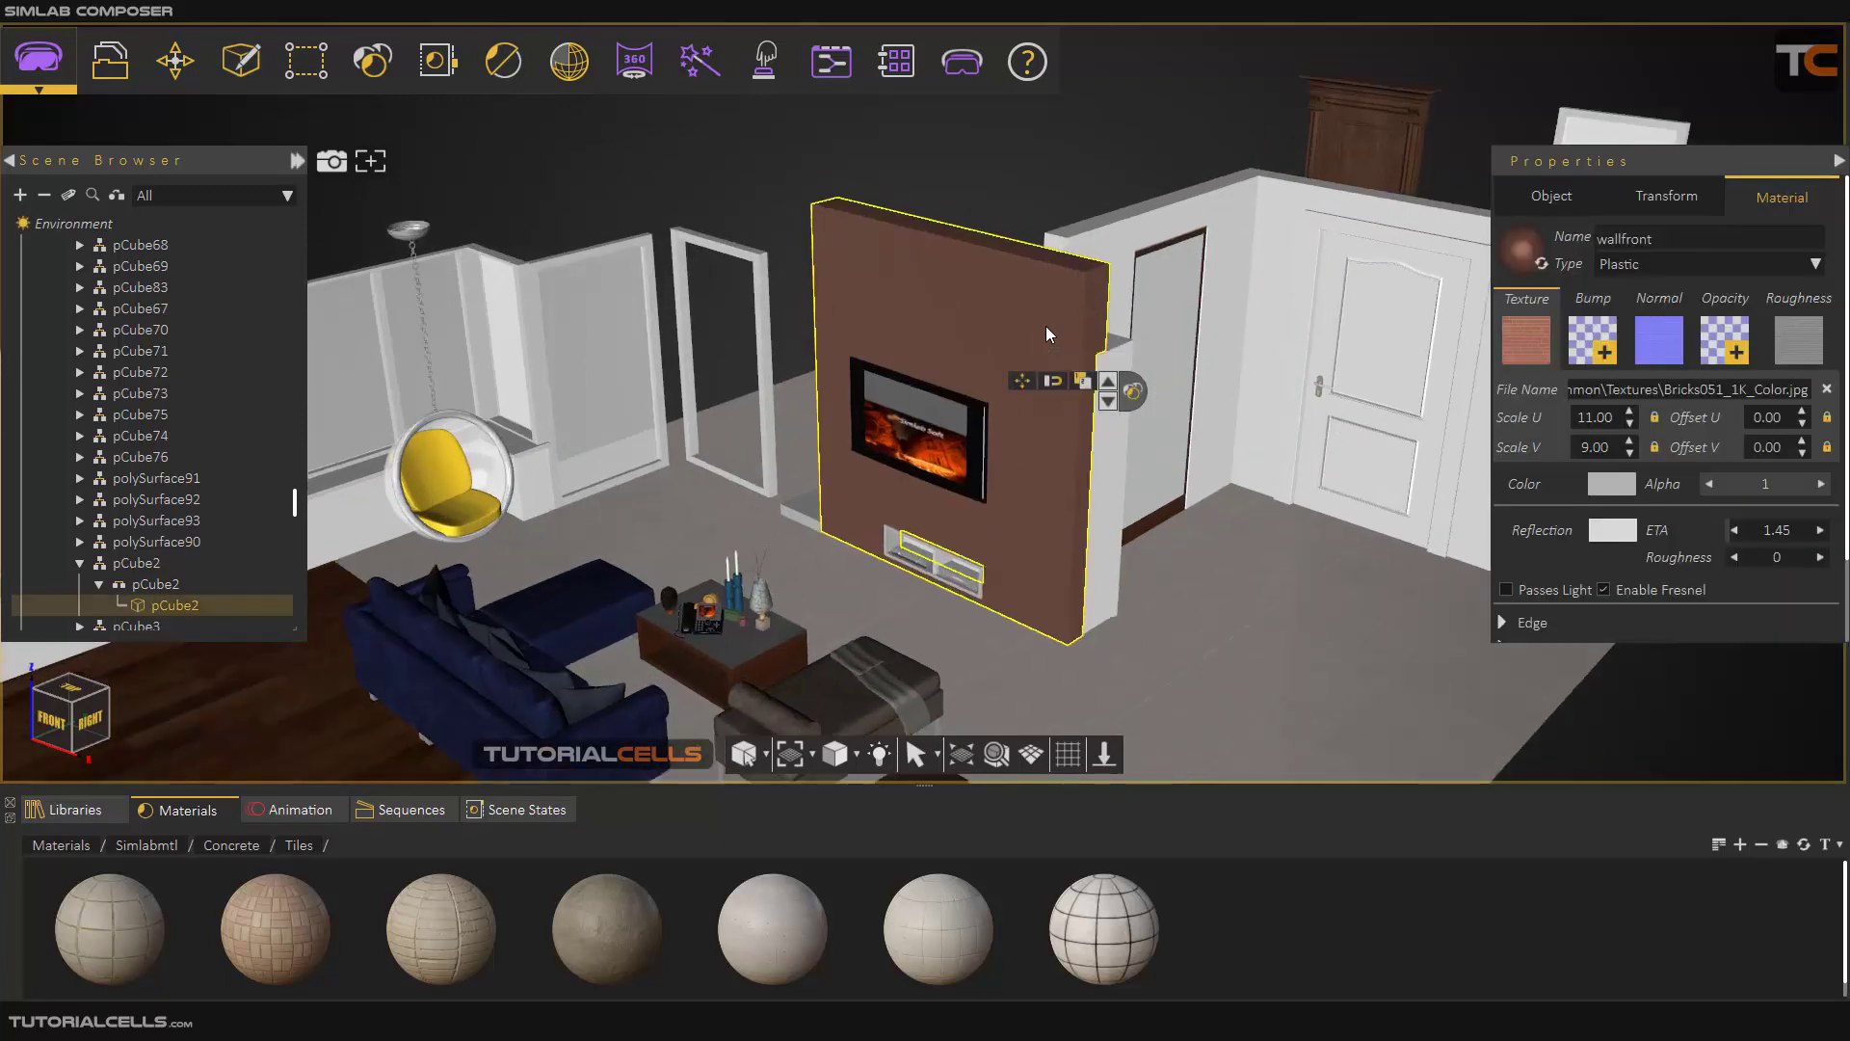
# Copy the fireplace wall's brick material onto the white room walls around the door
pyautogui.scroll(3, 1045, 328)
pyautogui.scroll(-3, 1045, 327)
pyautogui.scroll(-3, 1044, 327)
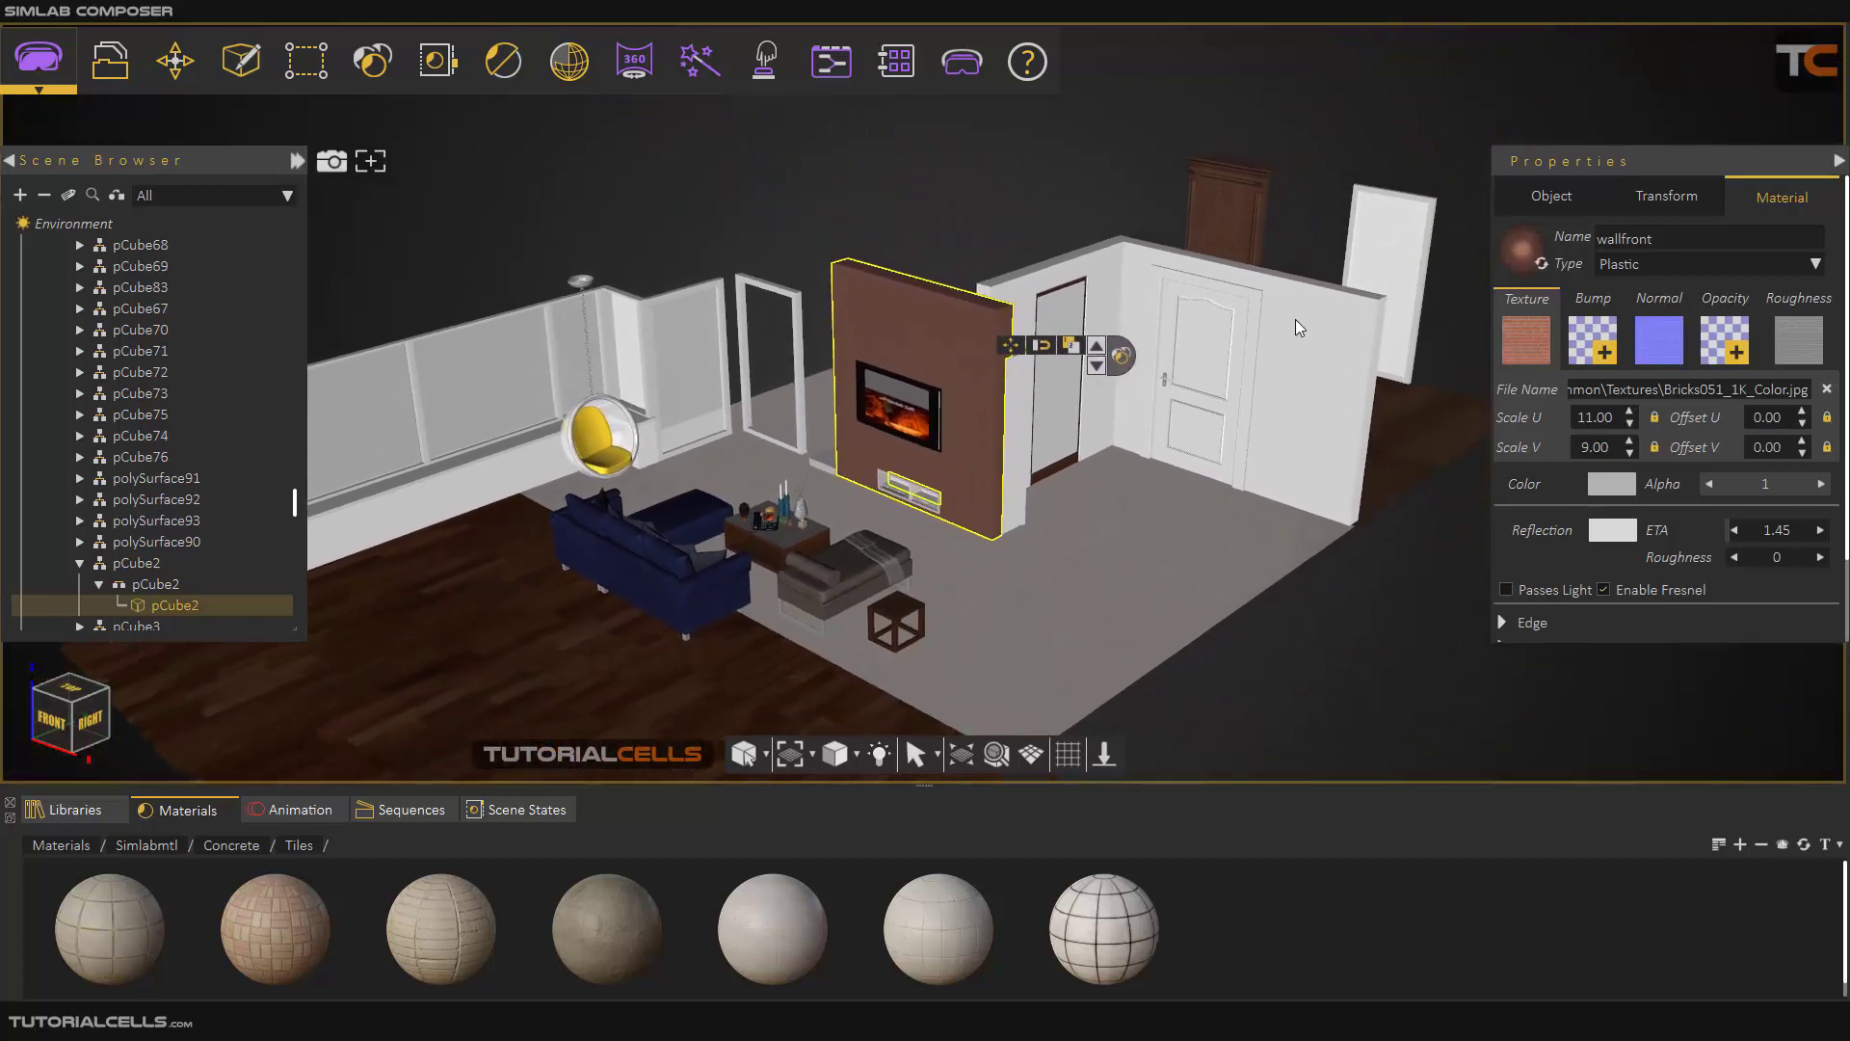
pyautogui.click(1295, 320)
pyautogui.click(941, 323)
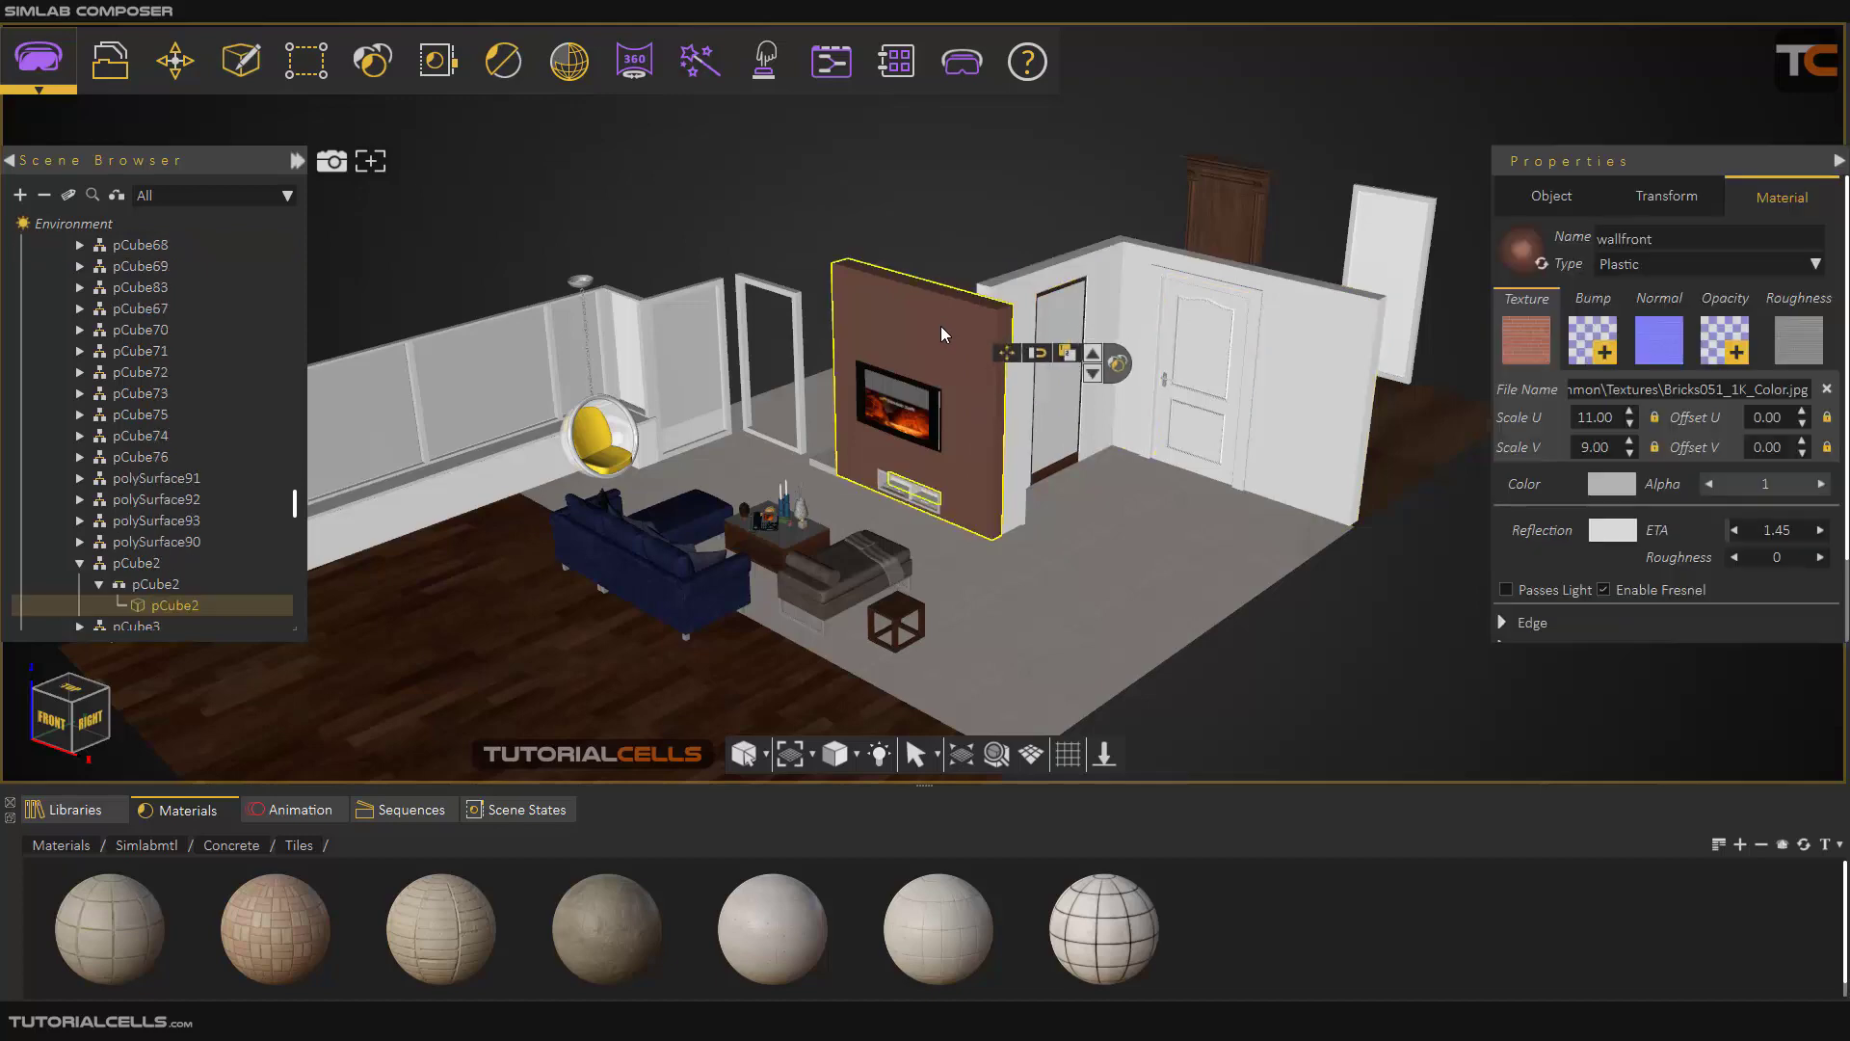
pyautogui.scroll(4, 940, 326)
pyautogui.moveTo(1253, 335); pyautogui.dragTo(1220, 349, button='middle')
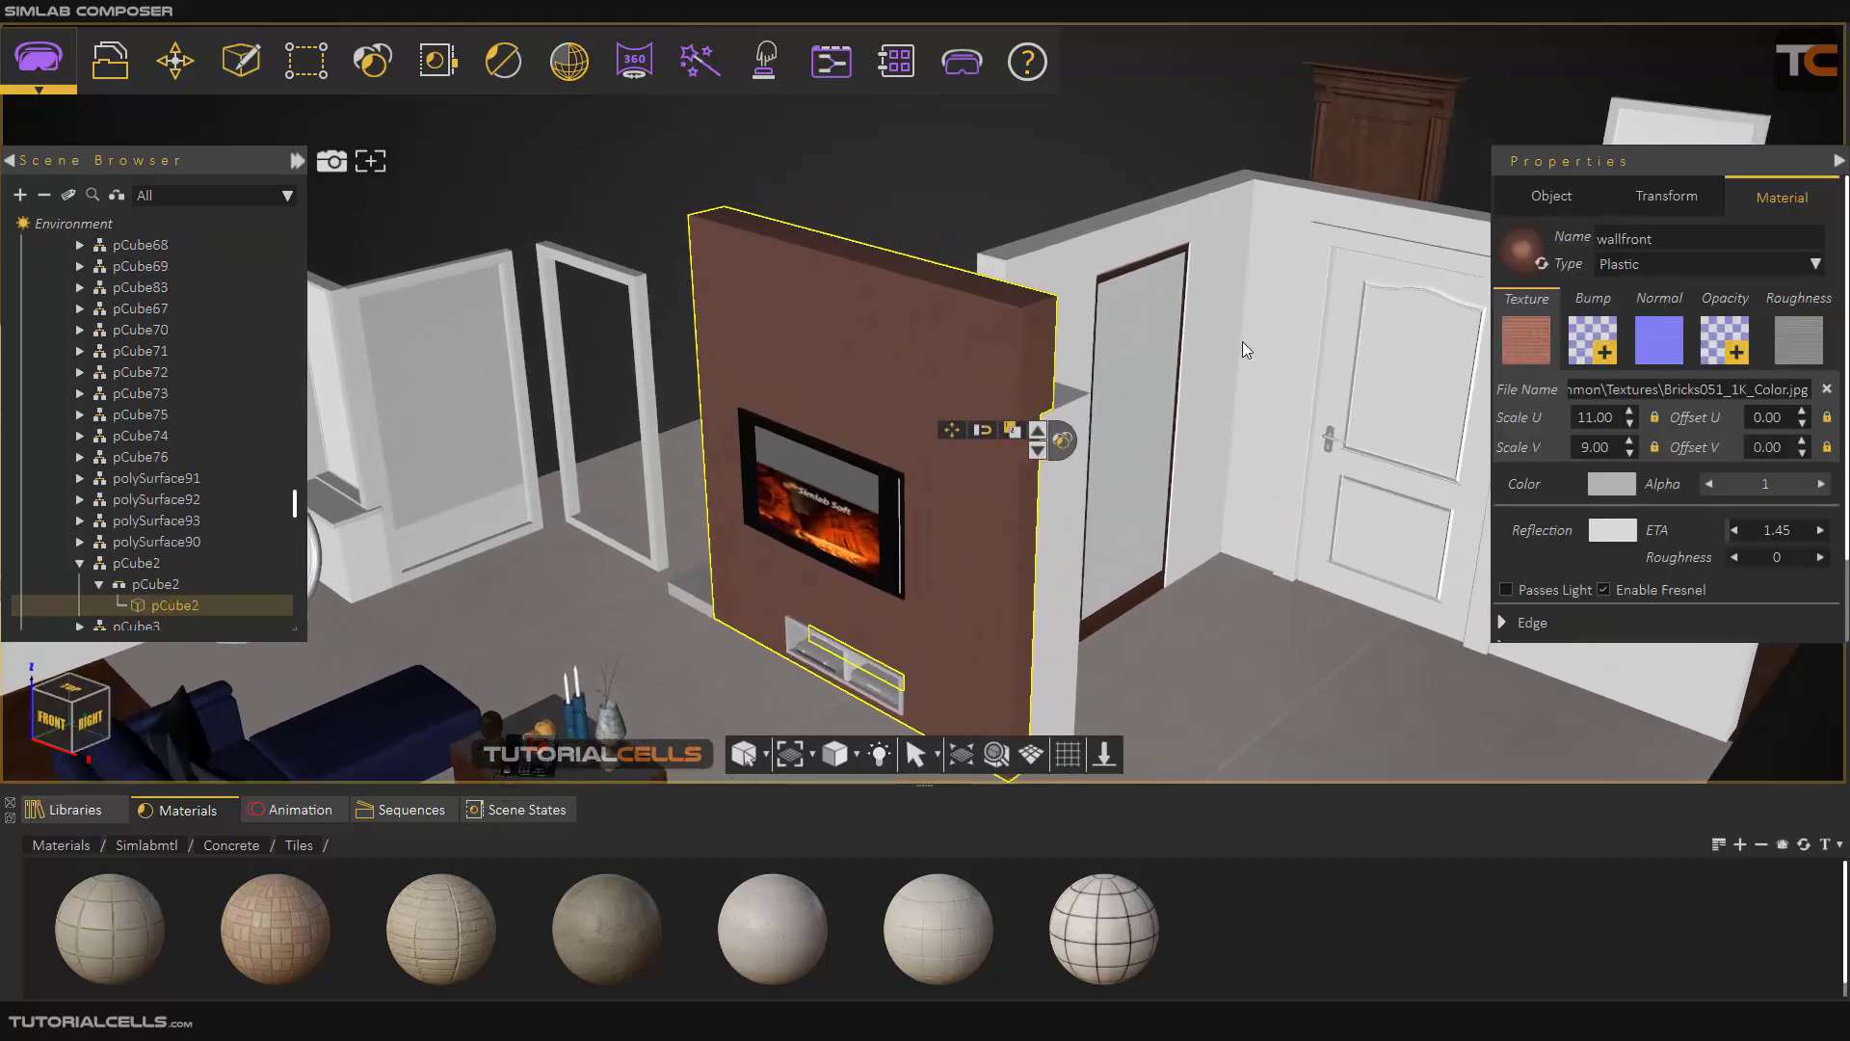
pyautogui.moveTo(1376, 241); pyautogui.dragTo(1280, 263)
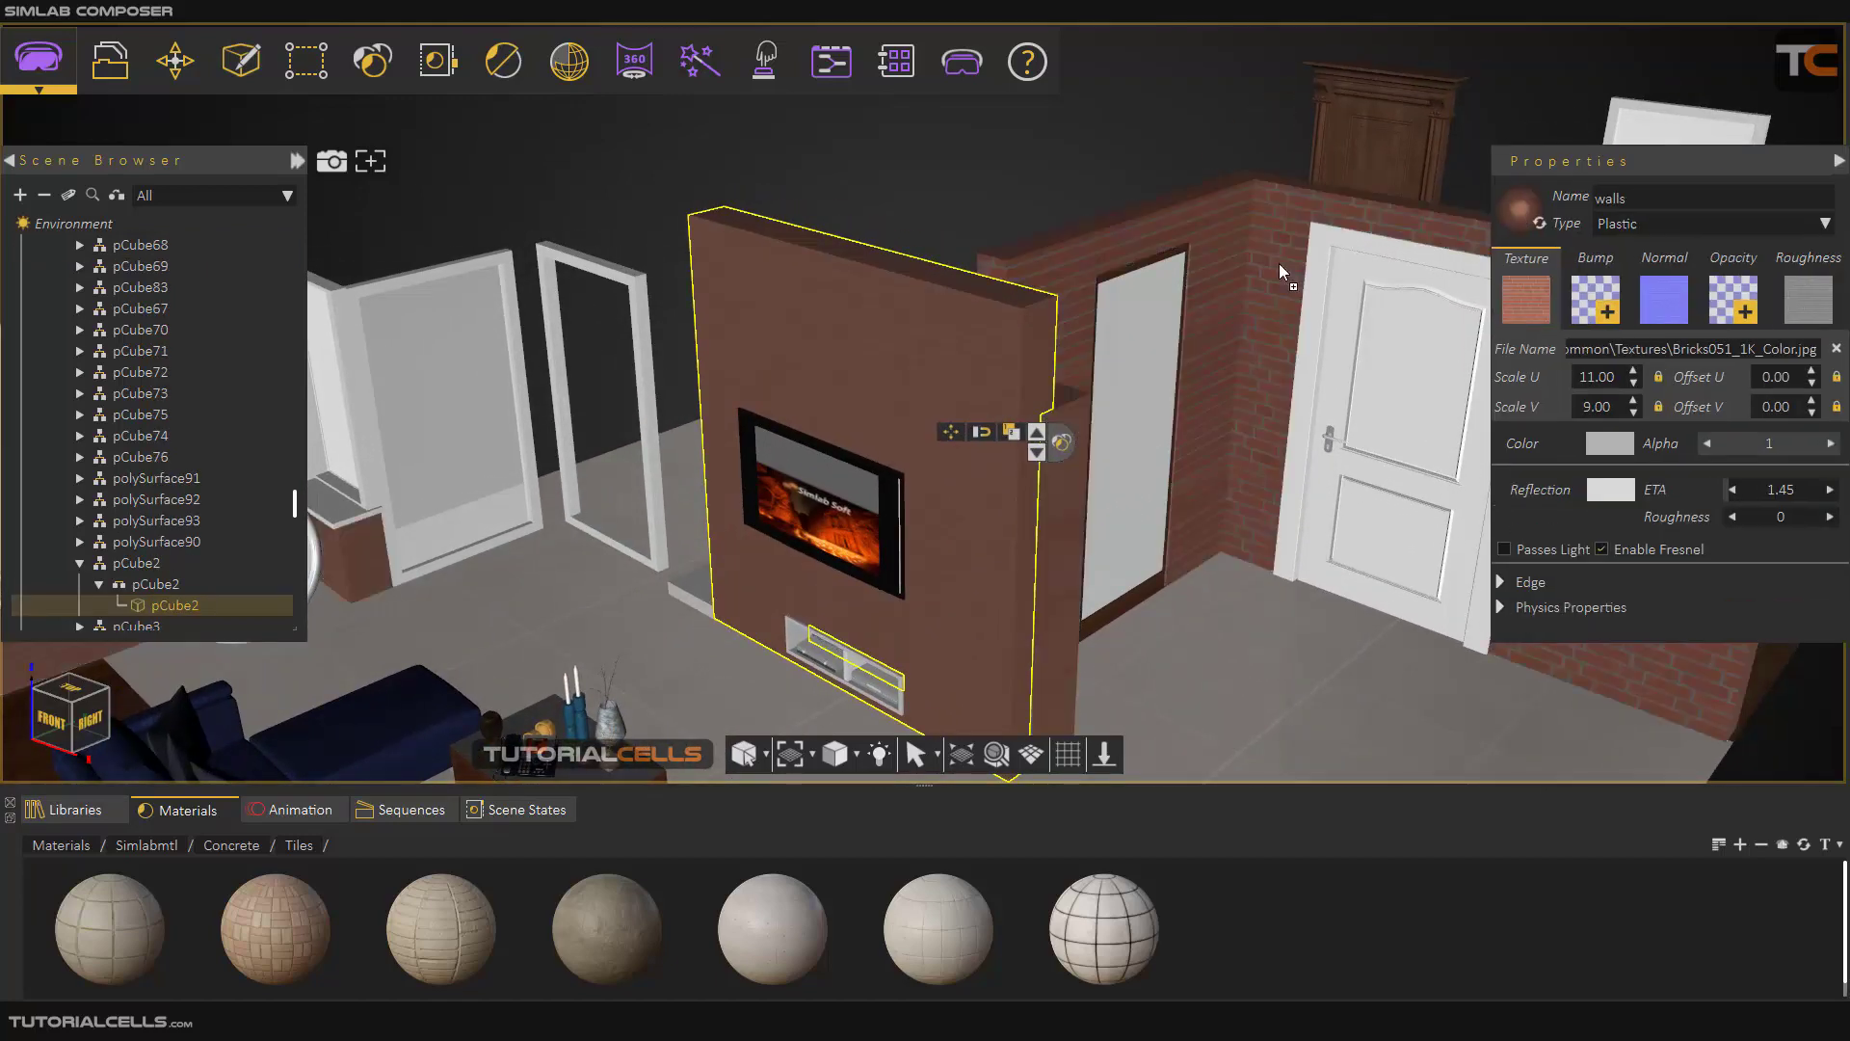
# Set the room walls' brick texture to Scale U 13 and Scale V 7
pyautogui.click(1635, 370)
pyautogui.click(1635, 370)
pyautogui.click(1632, 412)
pyautogui.click(1632, 412)
pyautogui.scroll(2, 950, 374)
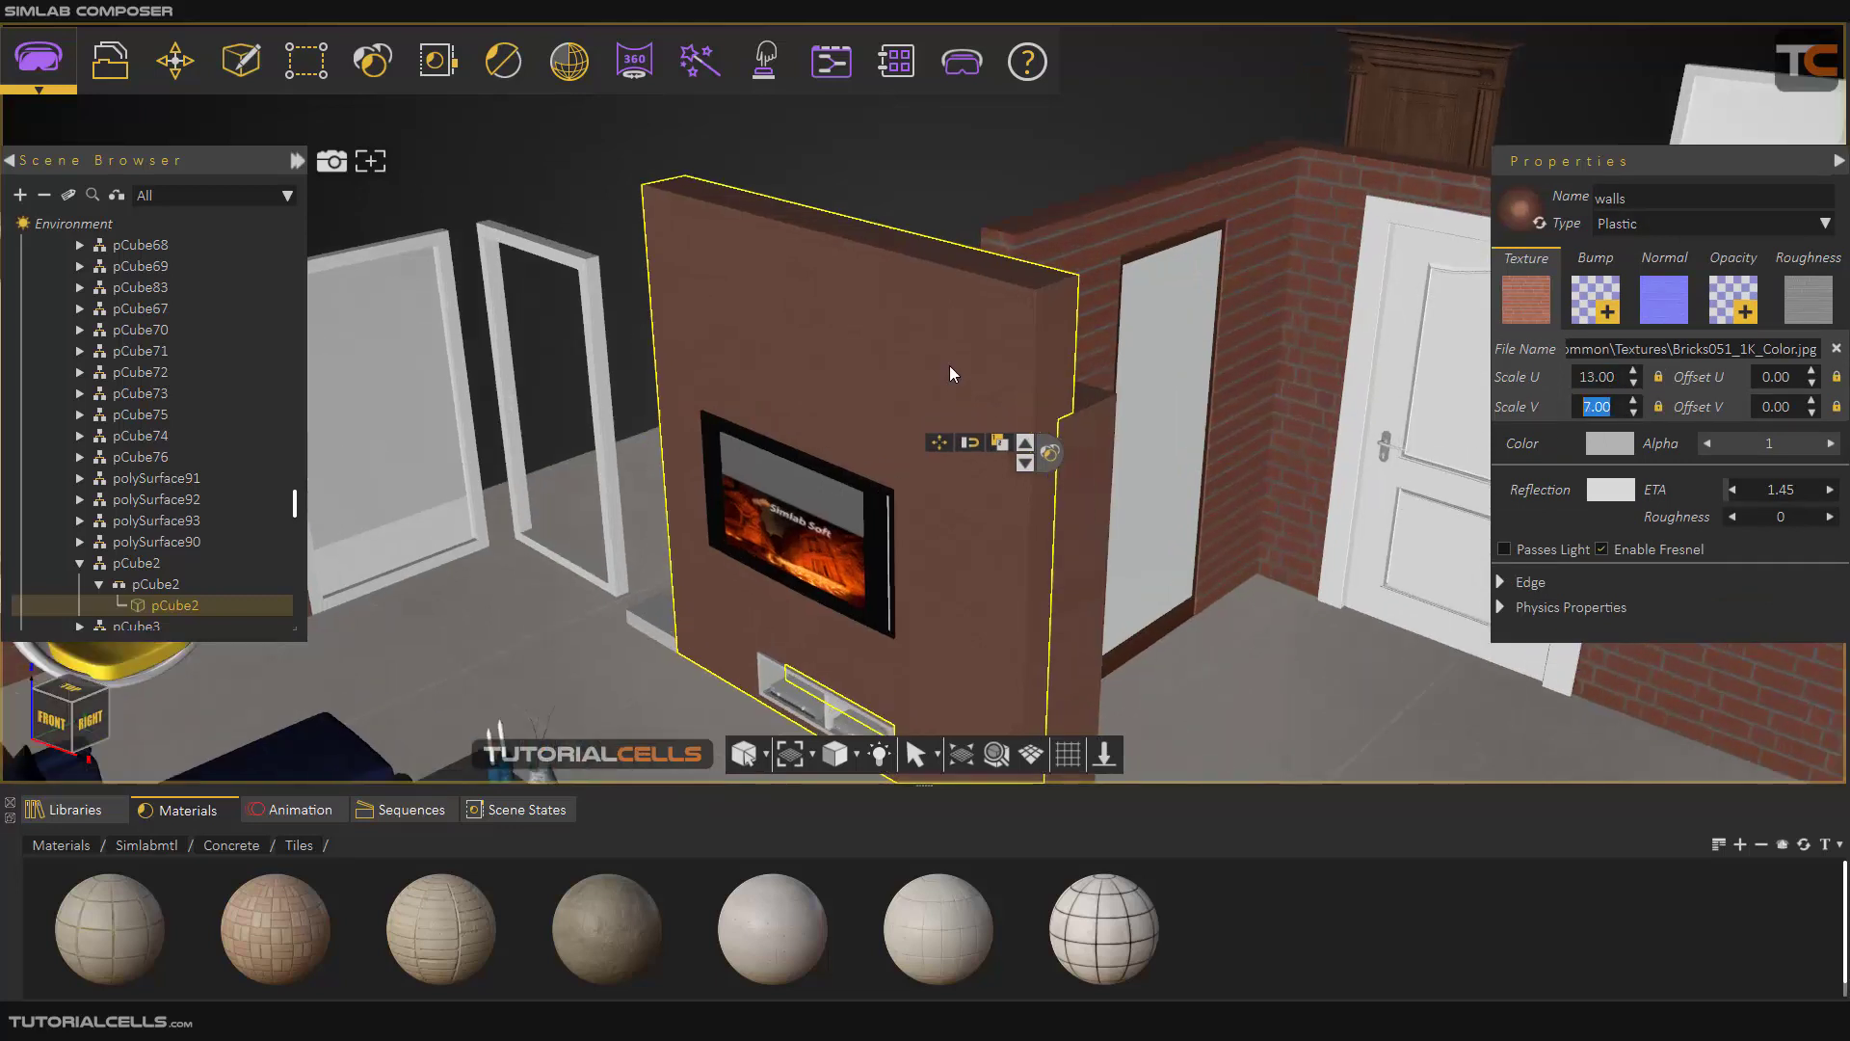
# Select the fireplace wall and set its brick texture's Scale U and Scale V to 5
pyautogui.click(961, 358)
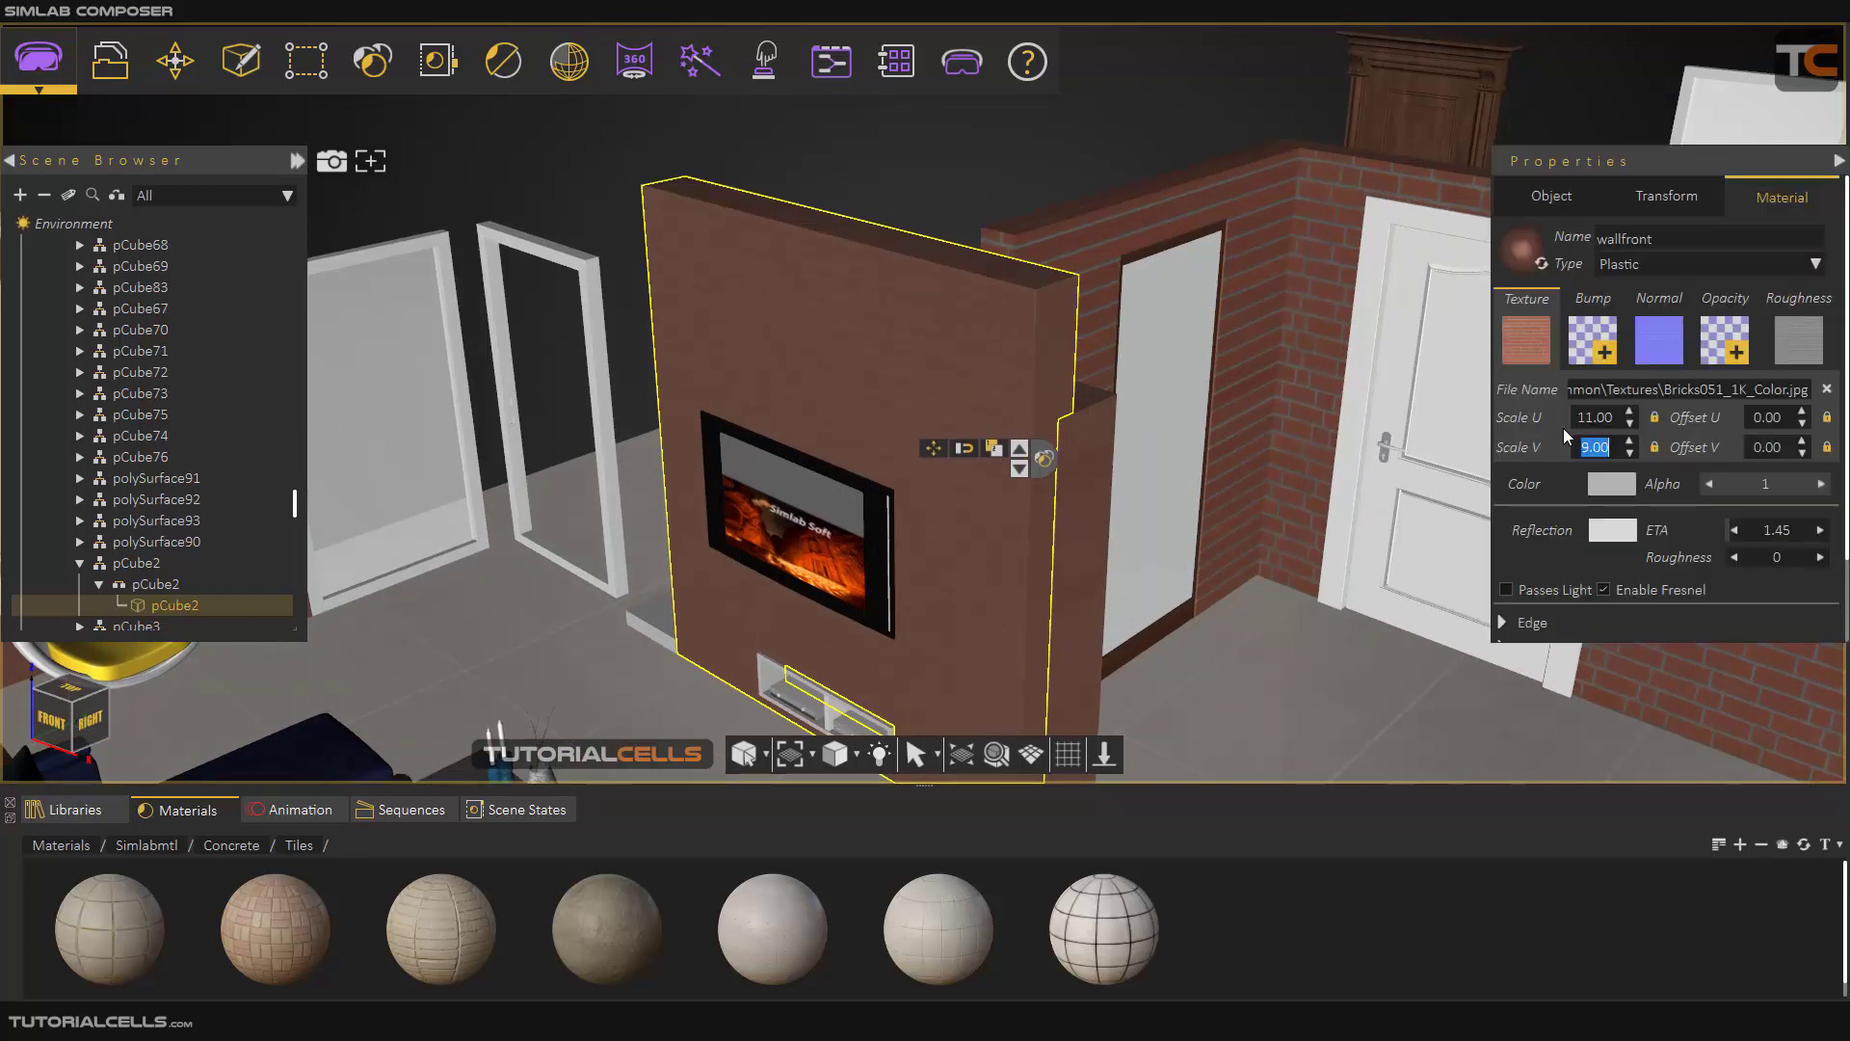
pyautogui.click(1593, 417)
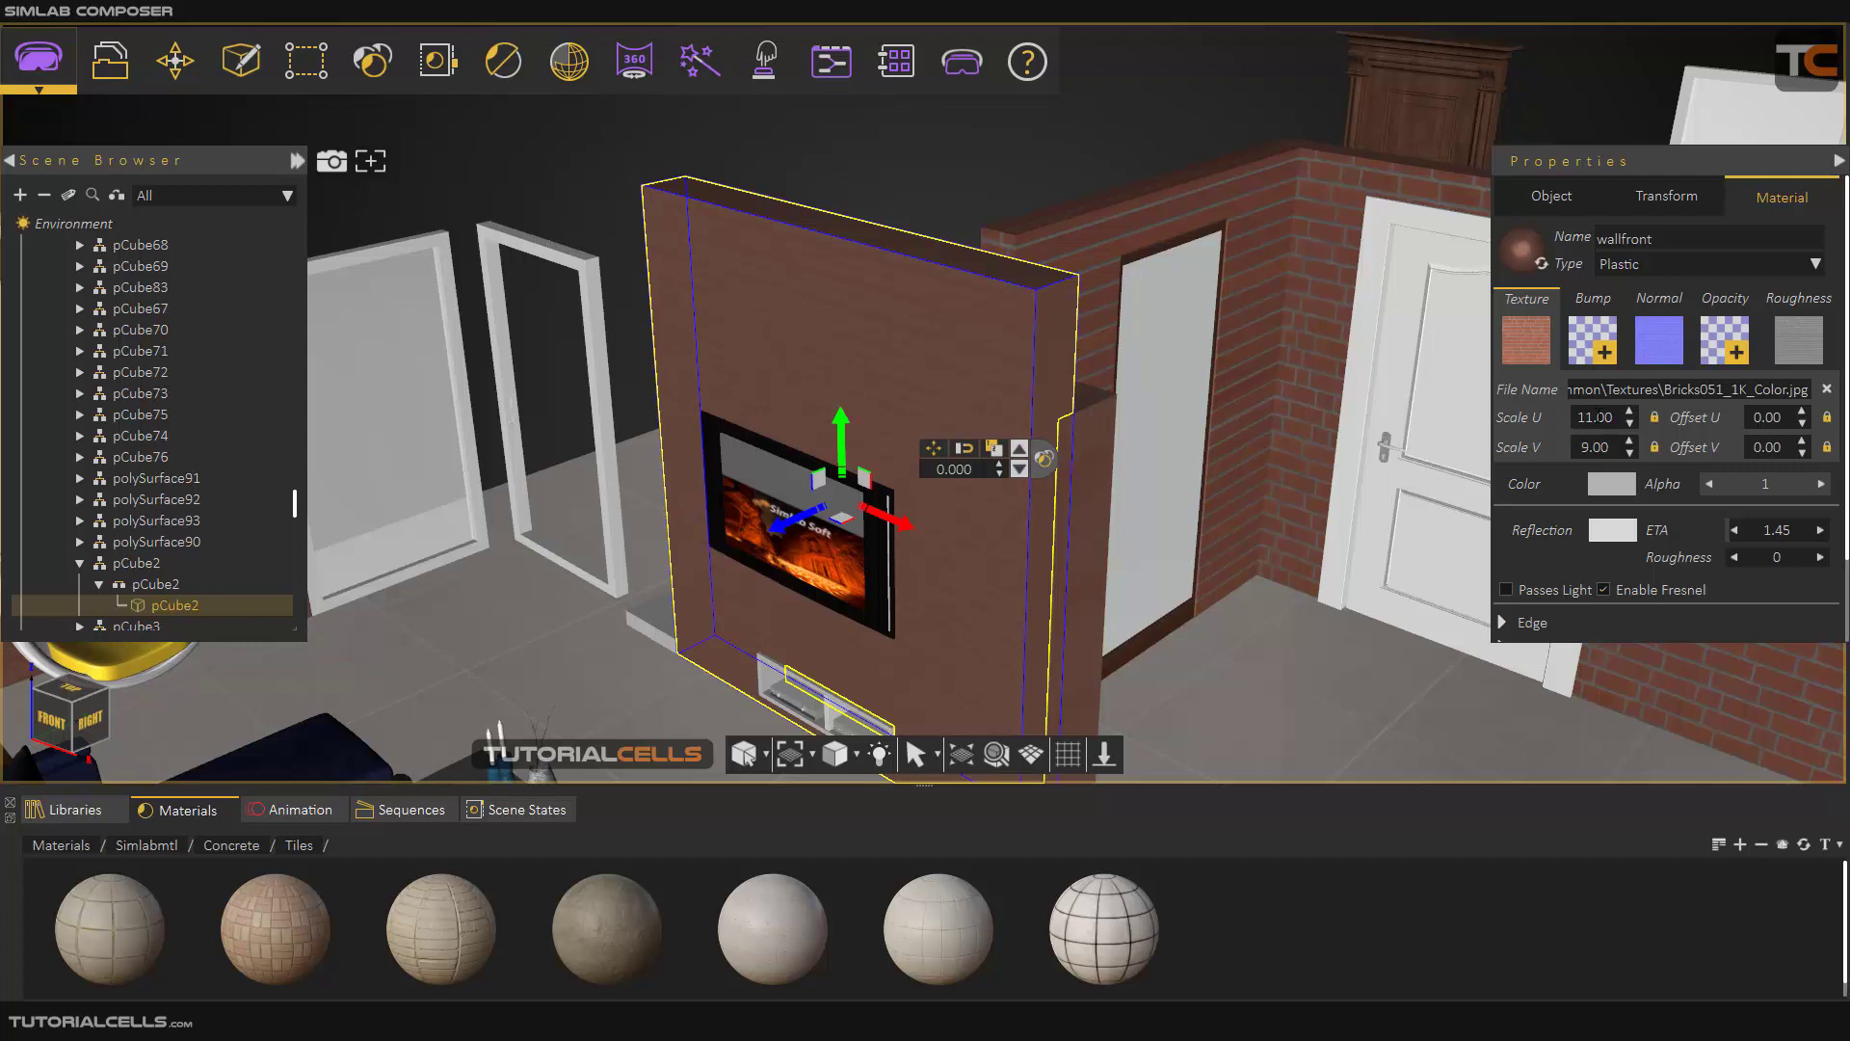
pyautogui.doubleClick(1598, 416)
pyautogui.write('5')
pyautogui.press('Tab')
pyautogui.write('5')
pyautogui.click(175, 60)
pyautogui.click(183, 108)
pyautogui.click(281, 351)
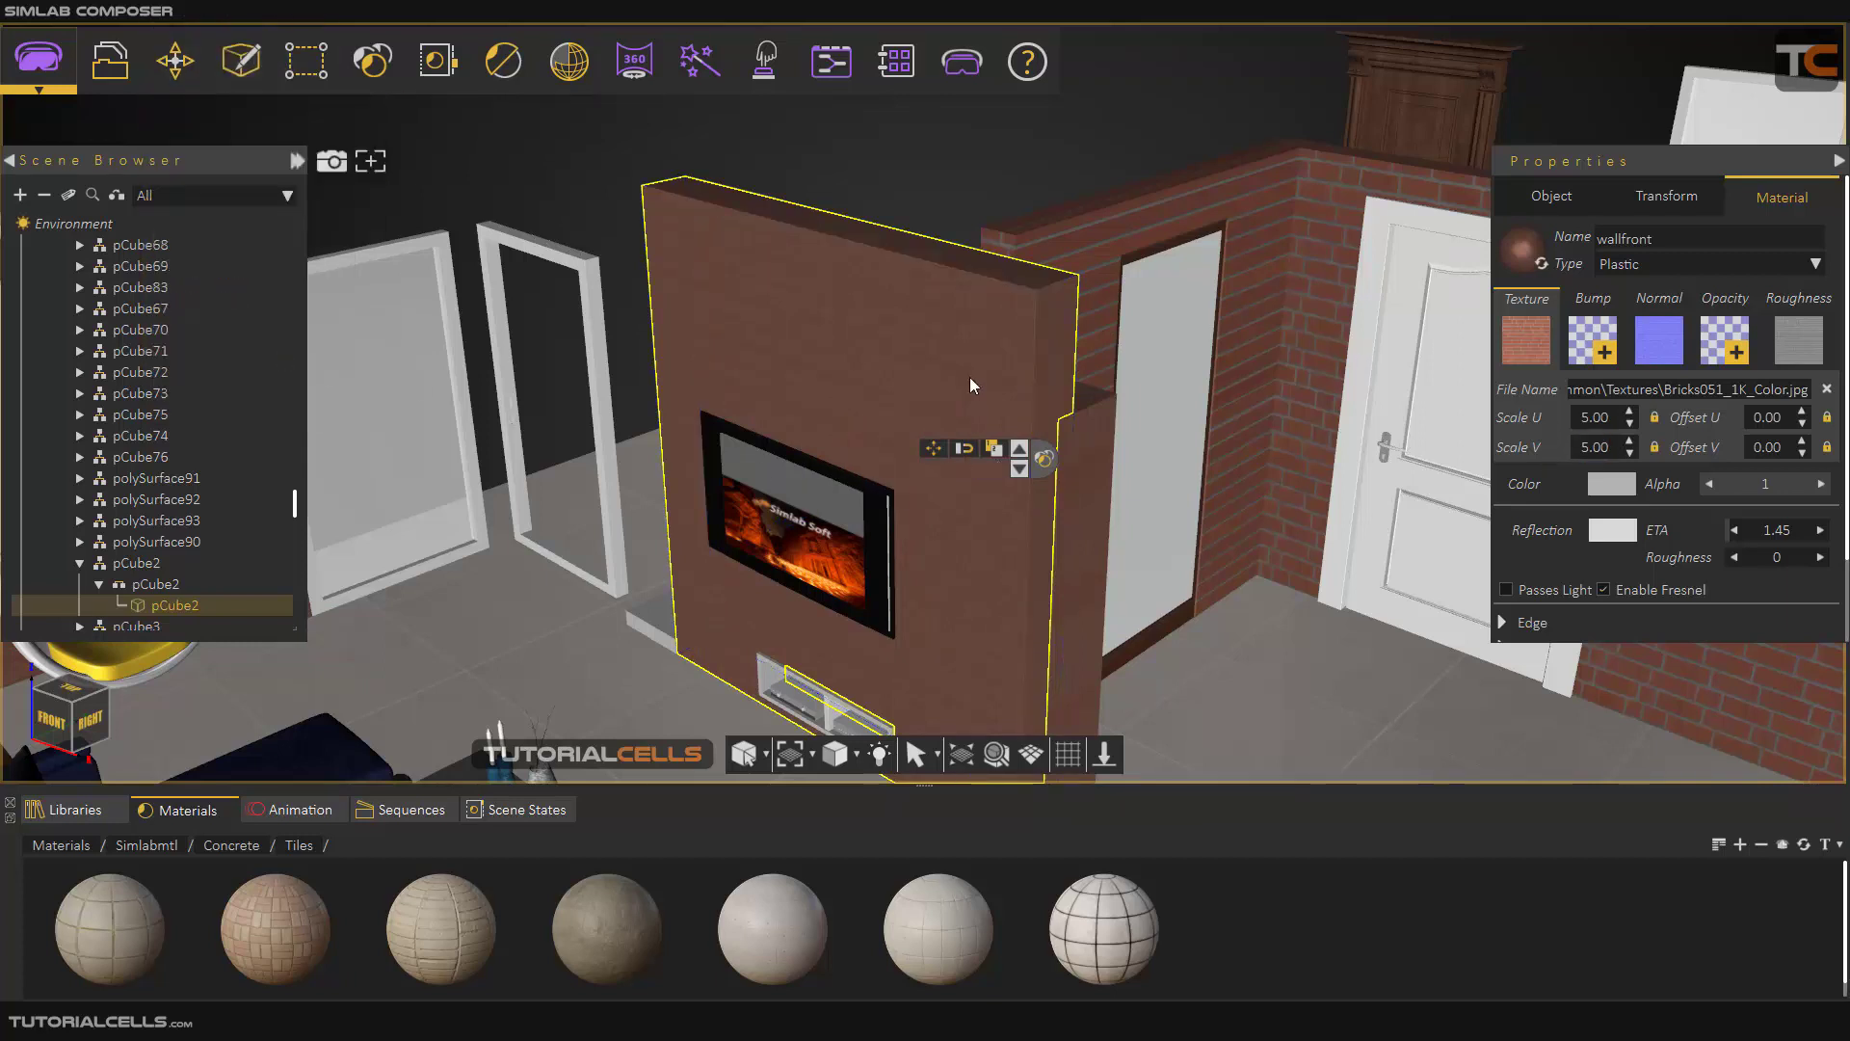
# Reduce the fireplace wall texture's Scale U and Scale V to 1
pyautogui.scroll(3, 971, 386)
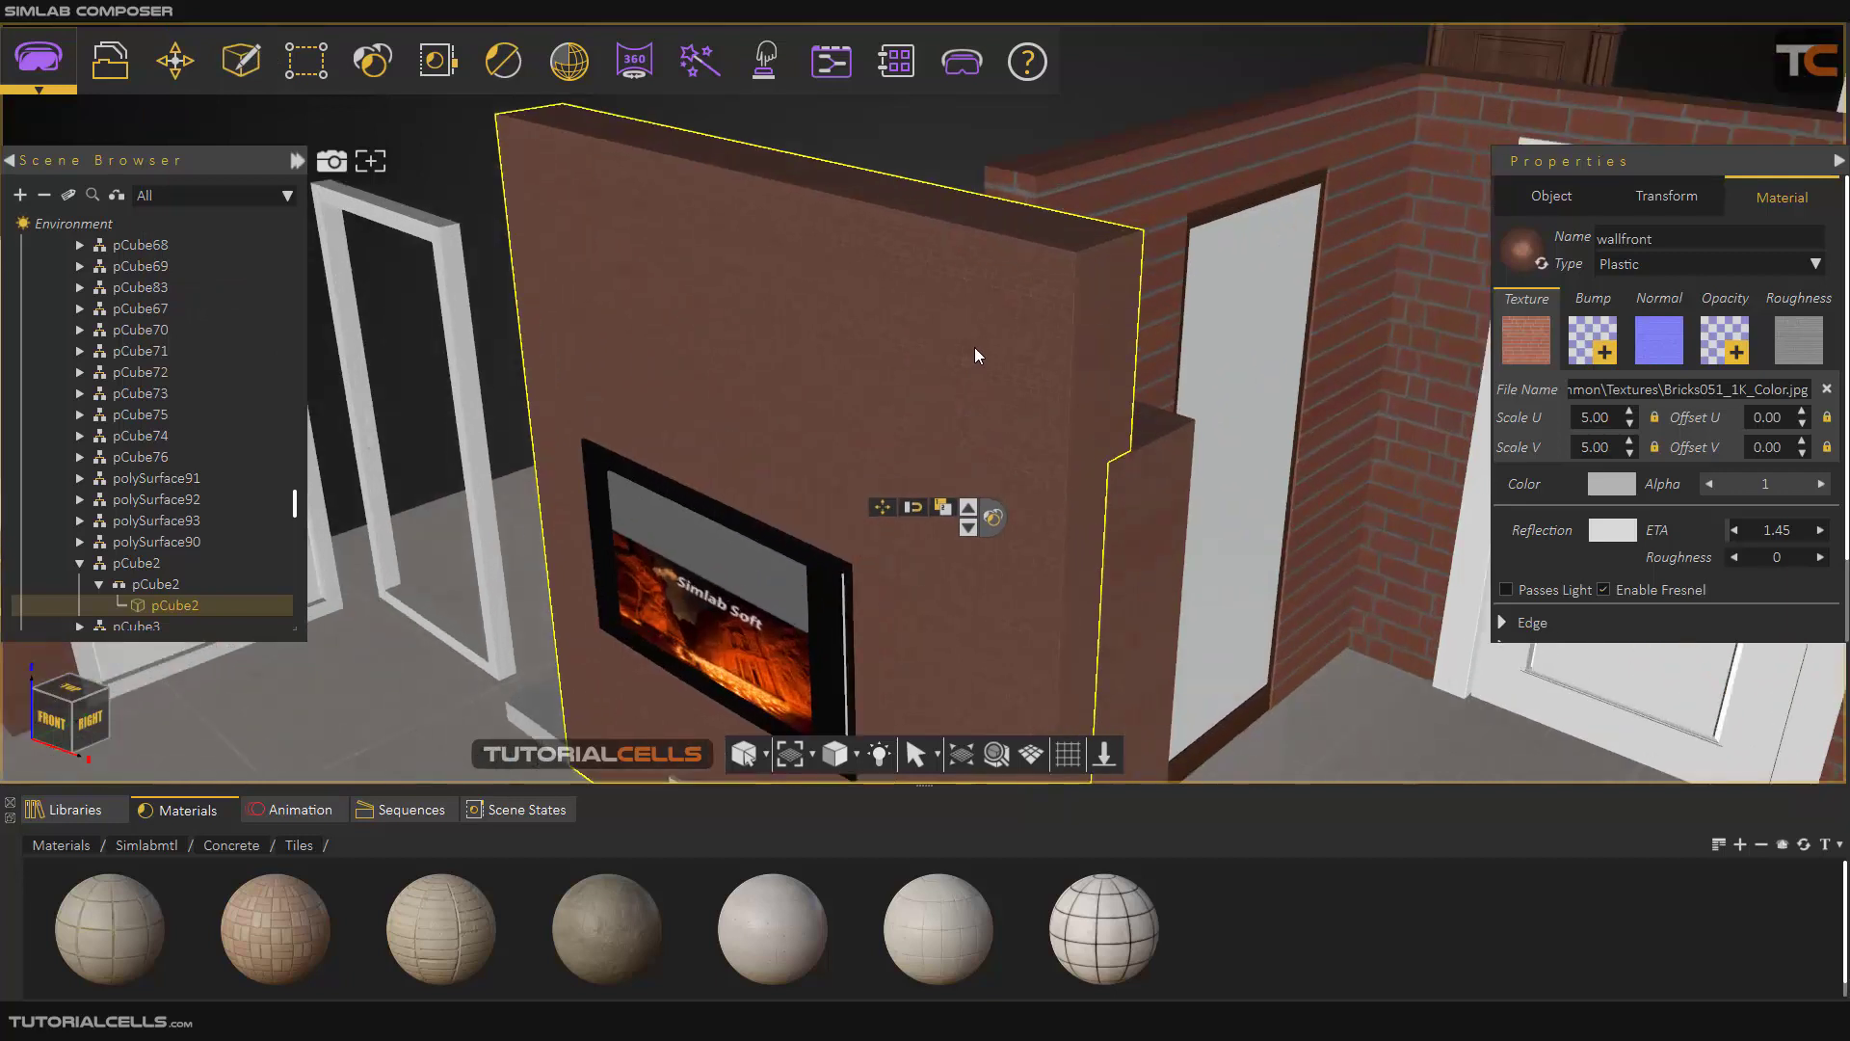
pyautogui.click(1630, 451)
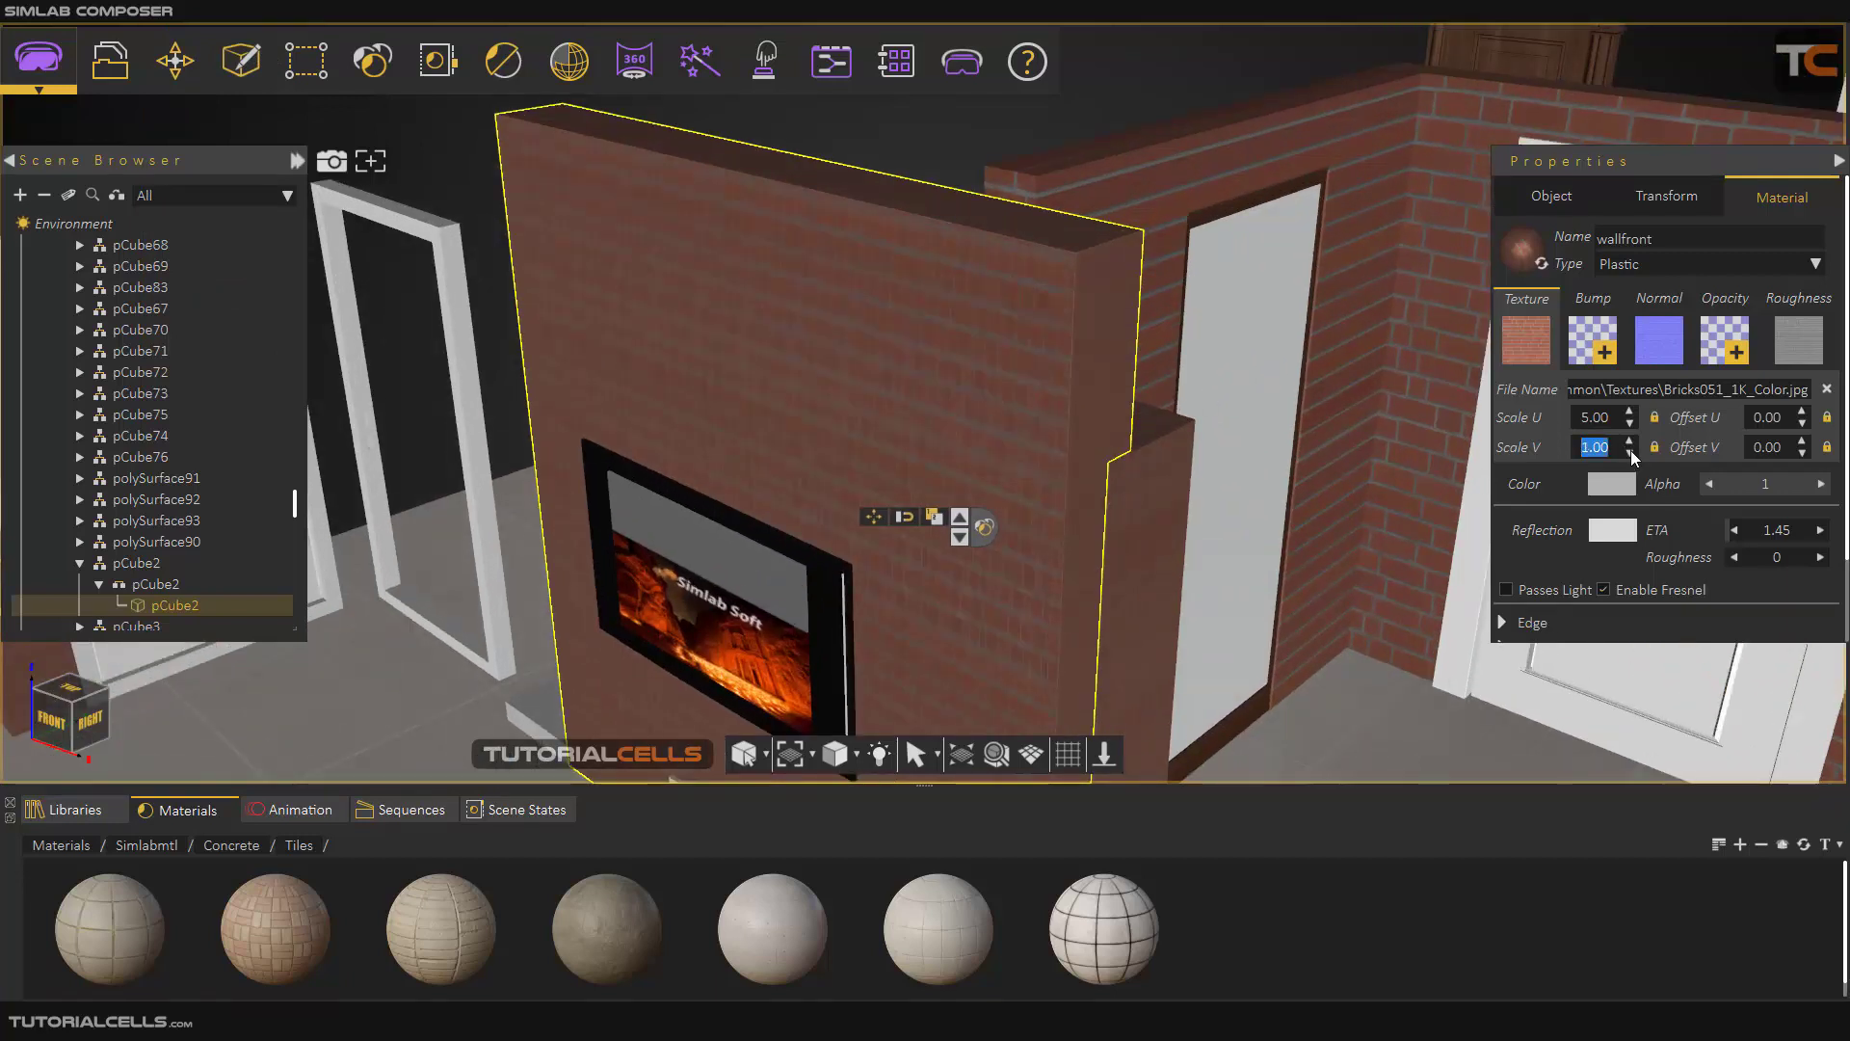
pyautogui.click(1630, 422)
pyautogui.click(1629, 422)
pyautogui.click(1630, 422)
pyautogui.click(1629, 422)
# Examine how the brick texture is laid out on the fireplace wall and the adjoining room walls
pyautogui.scroll(-3, 1003, 354)
pyautogui.scroll(-2, 1003, 352)
pyautogui.moveTo(979, 338); pyautogui.dragTo(906, 328, button='middle')
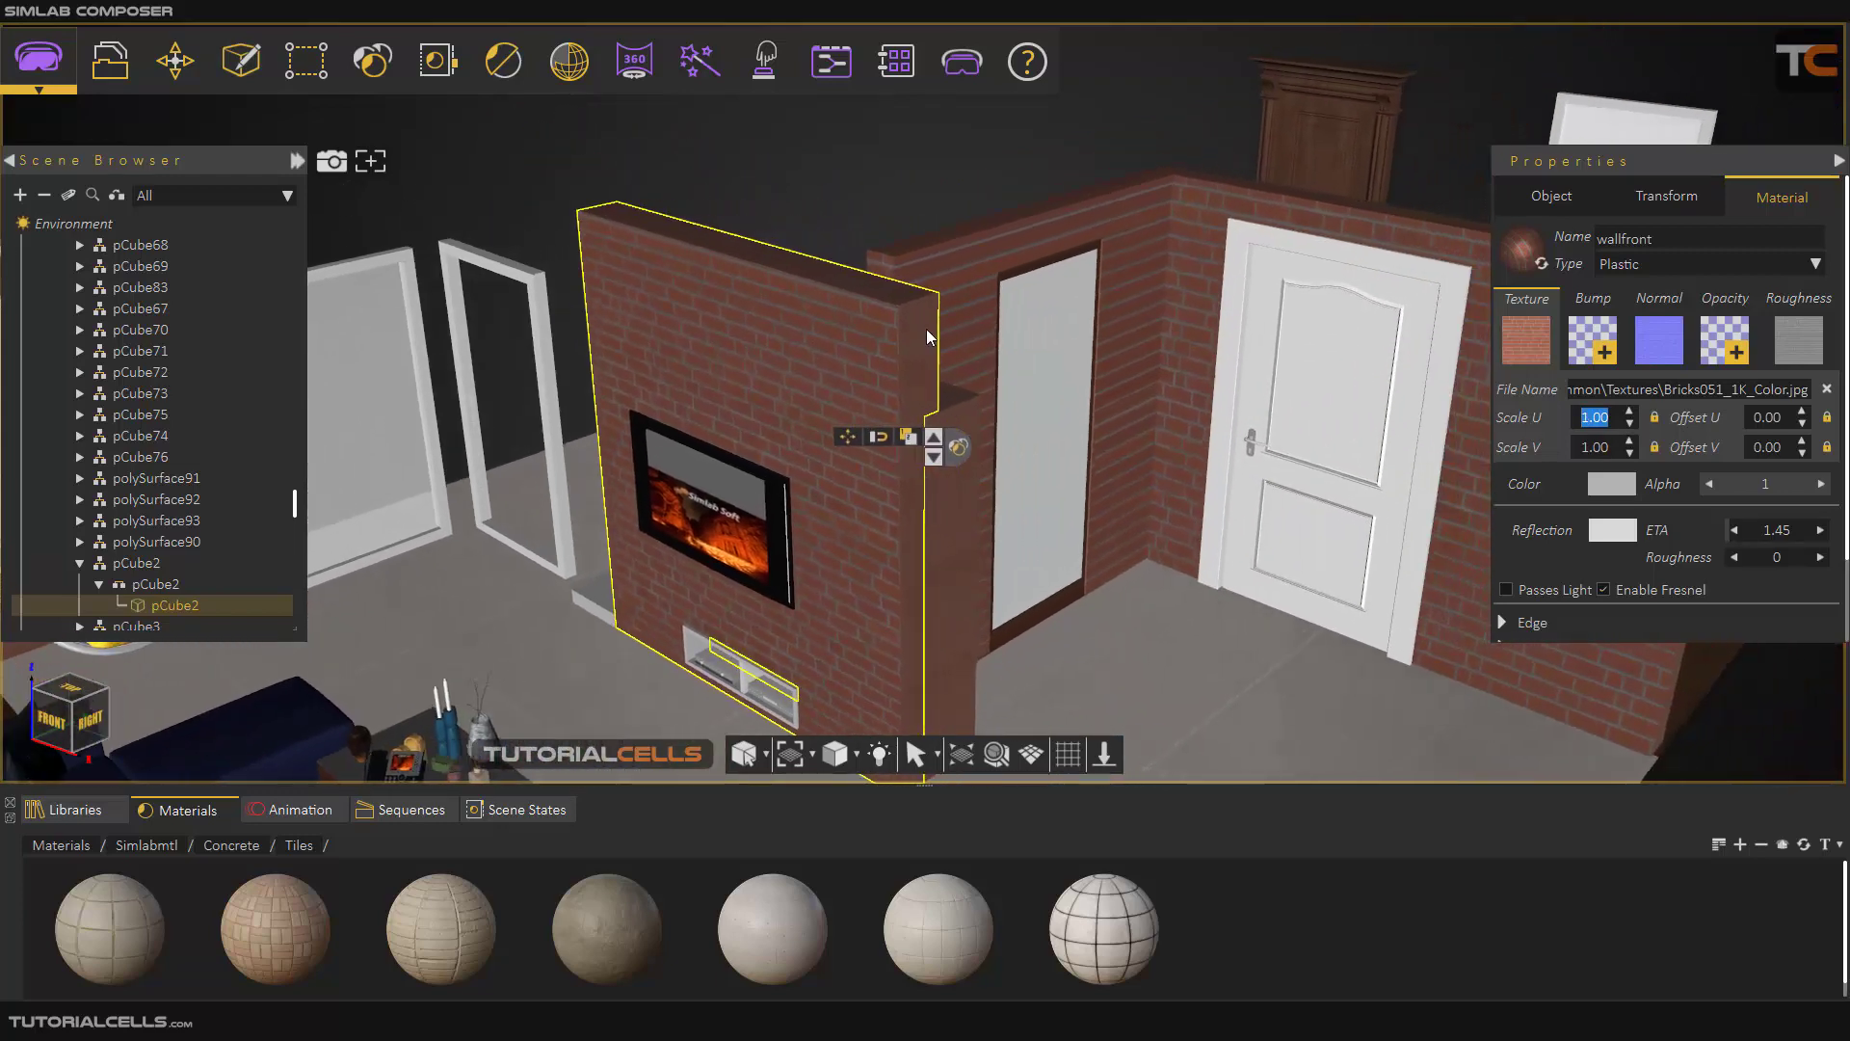
pyautogui.scroll(-2, 906, 327)
pyautogui.click(1154, 257)
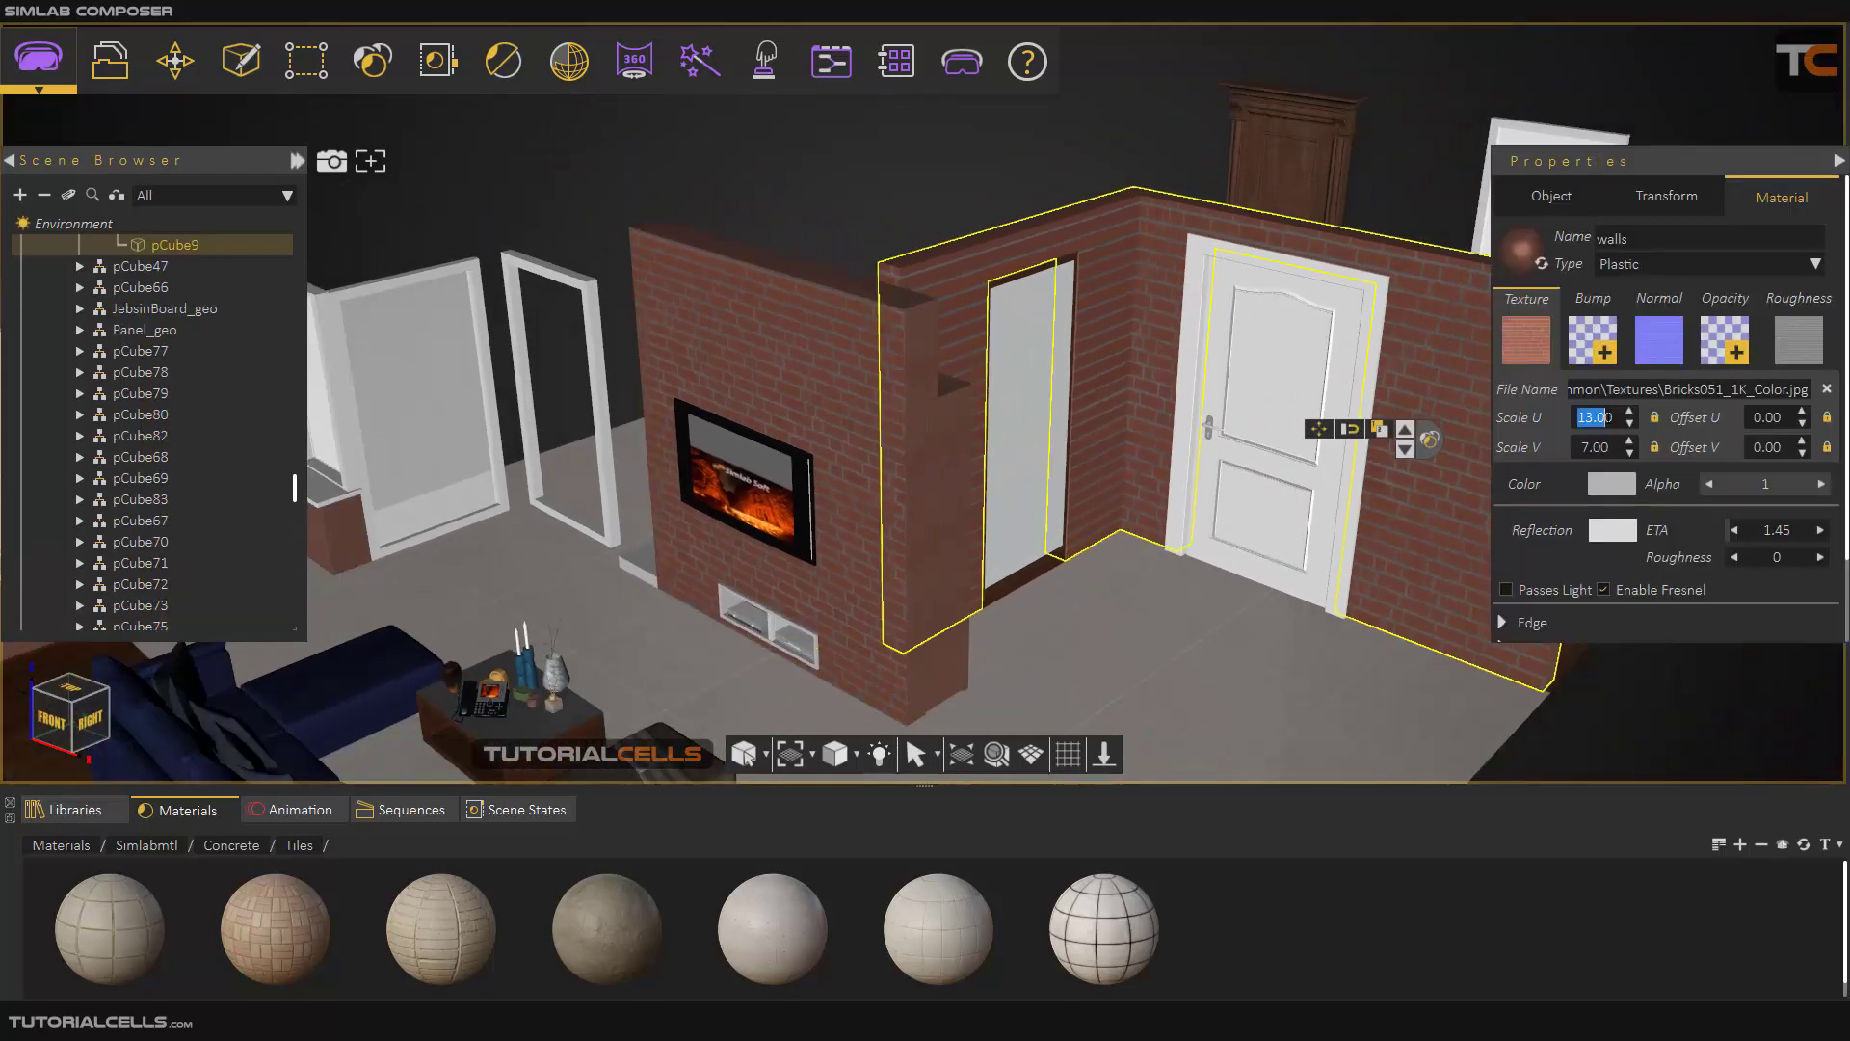
pyautogui.moveTo(1205, 321); pyautogui.dragTo(881, 256, button='middle')
pyautogui.click(812, 196)
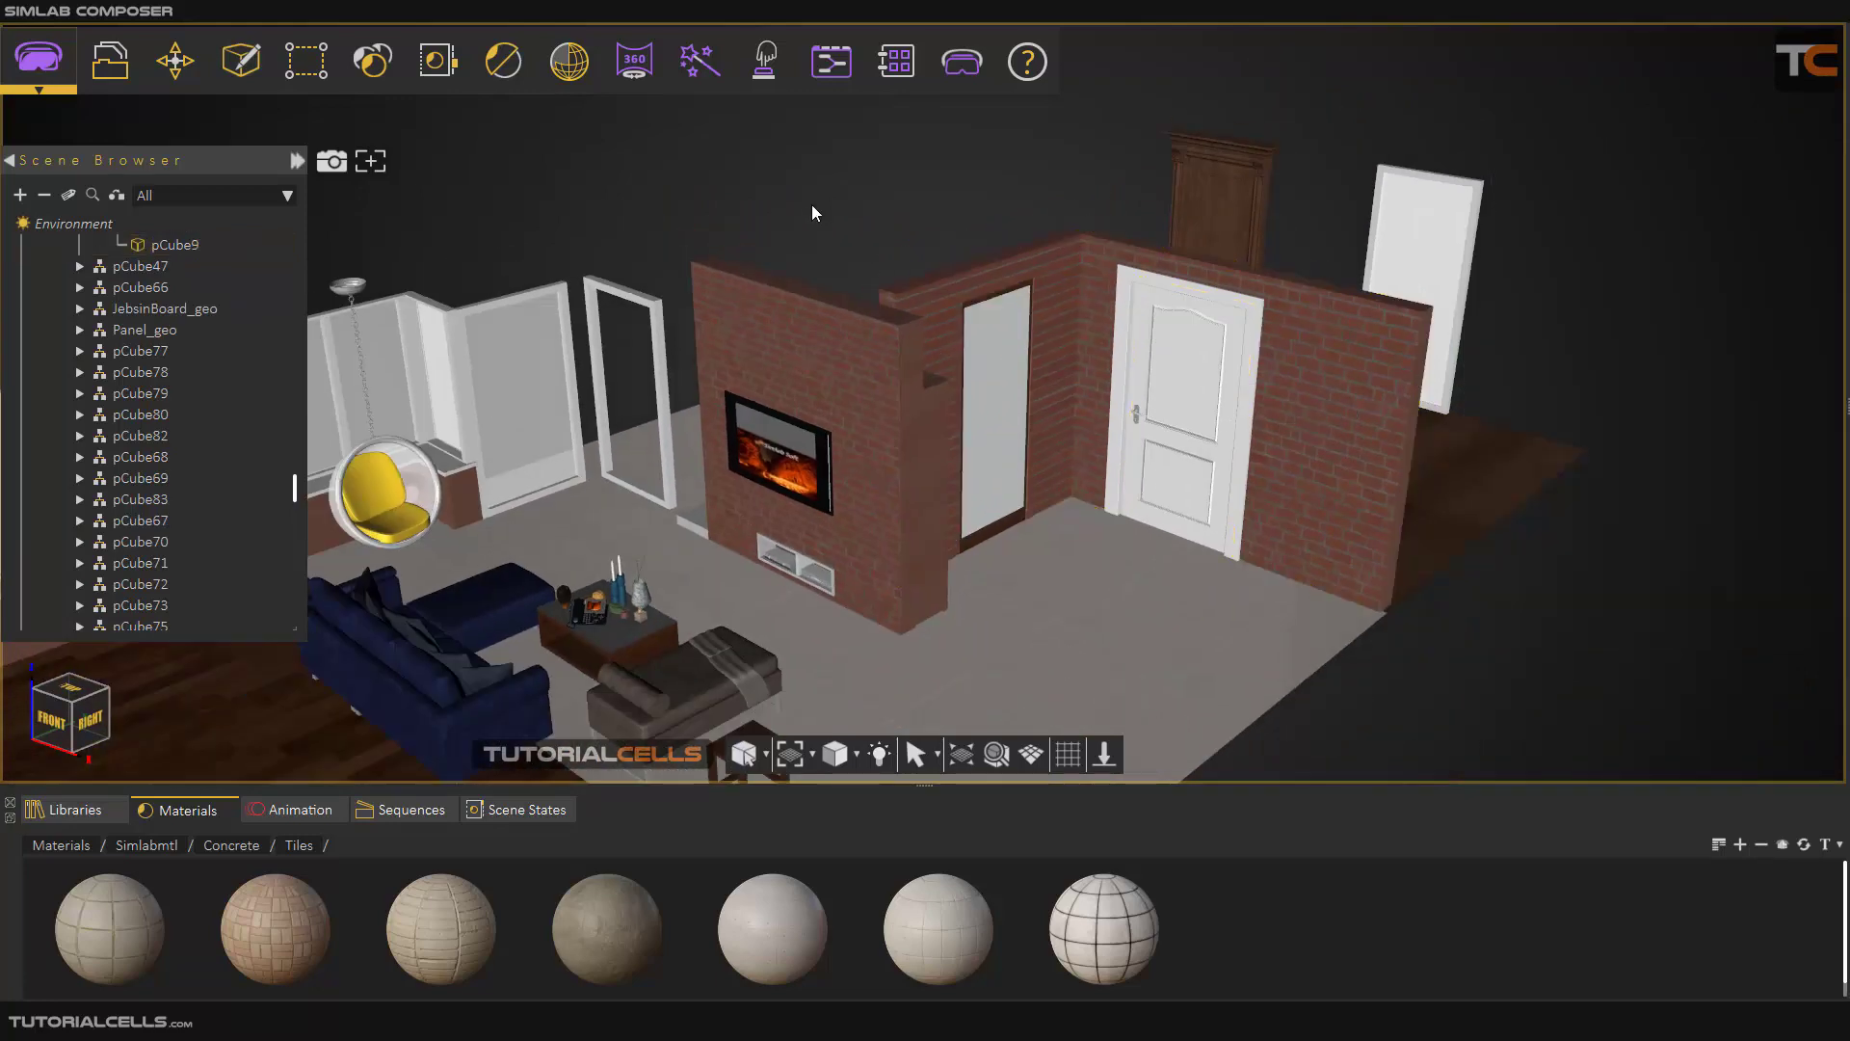
pyautogui.scroll(-2, 811, 204)
pyautogui.click(358, 67)
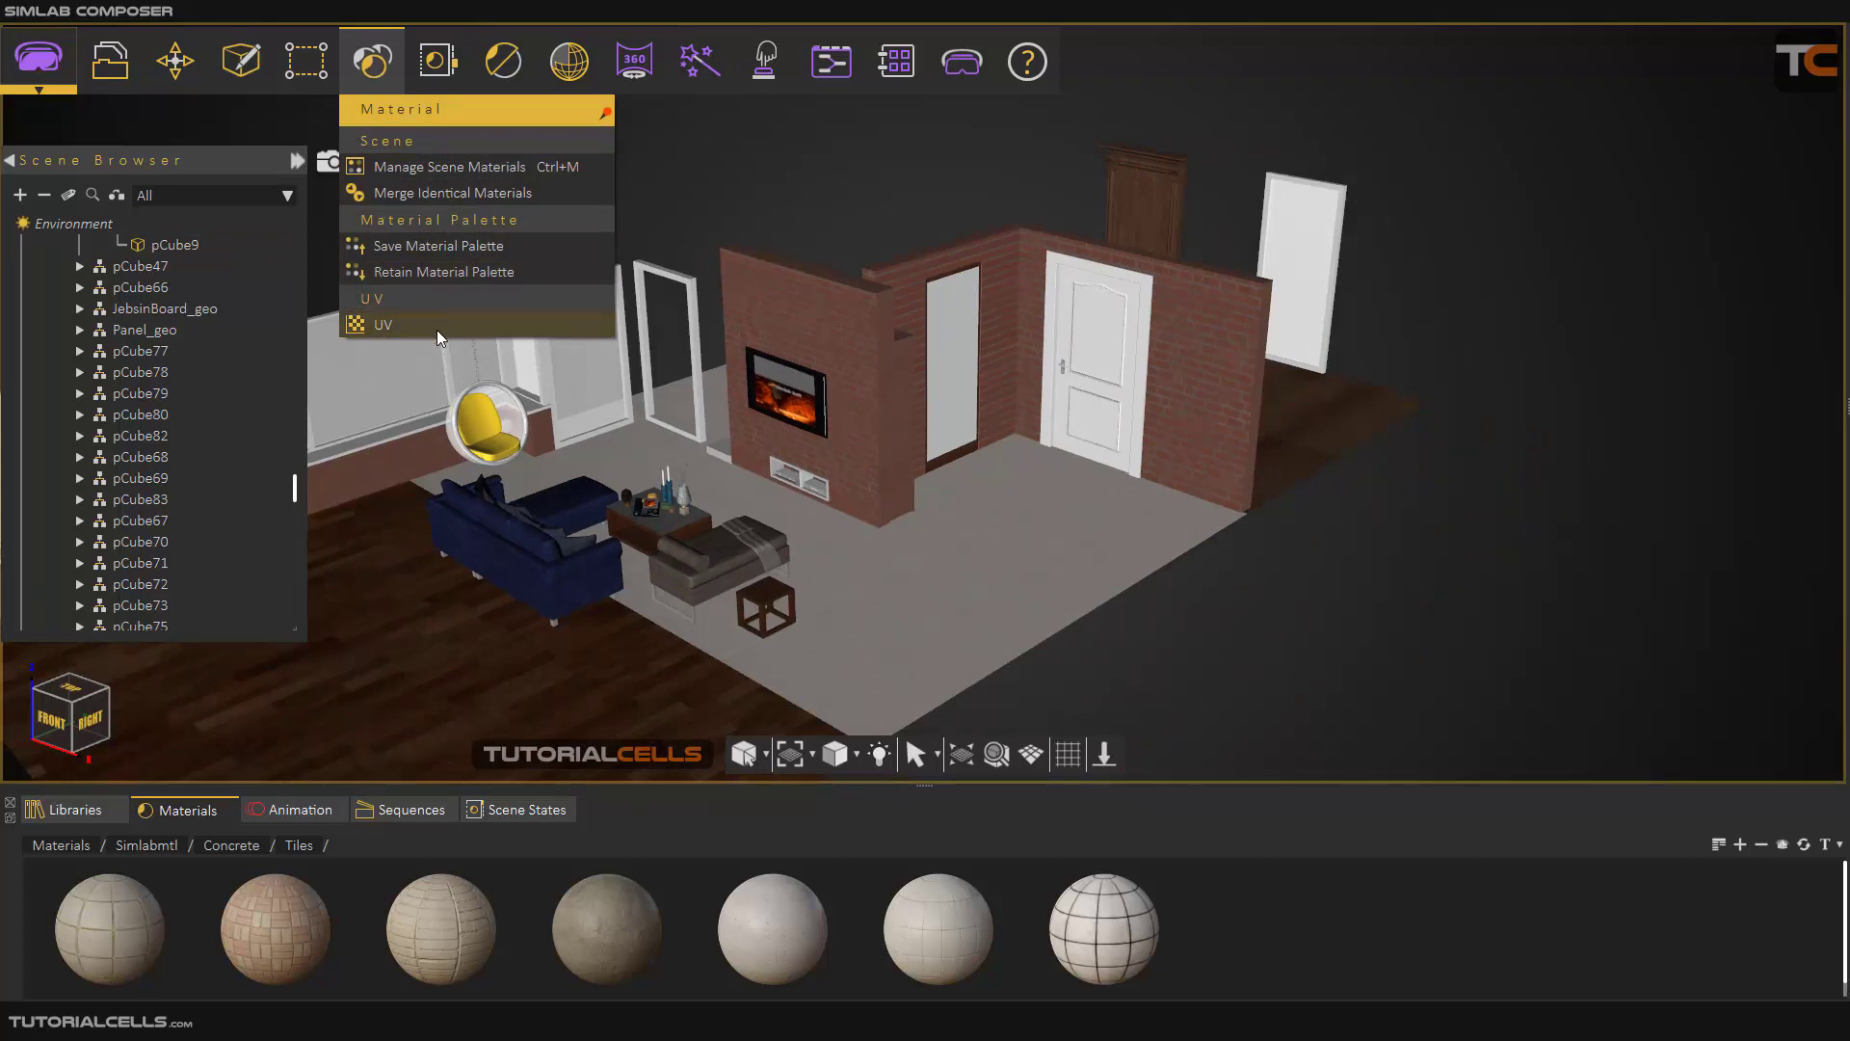
pyautogui.click(999, 403)
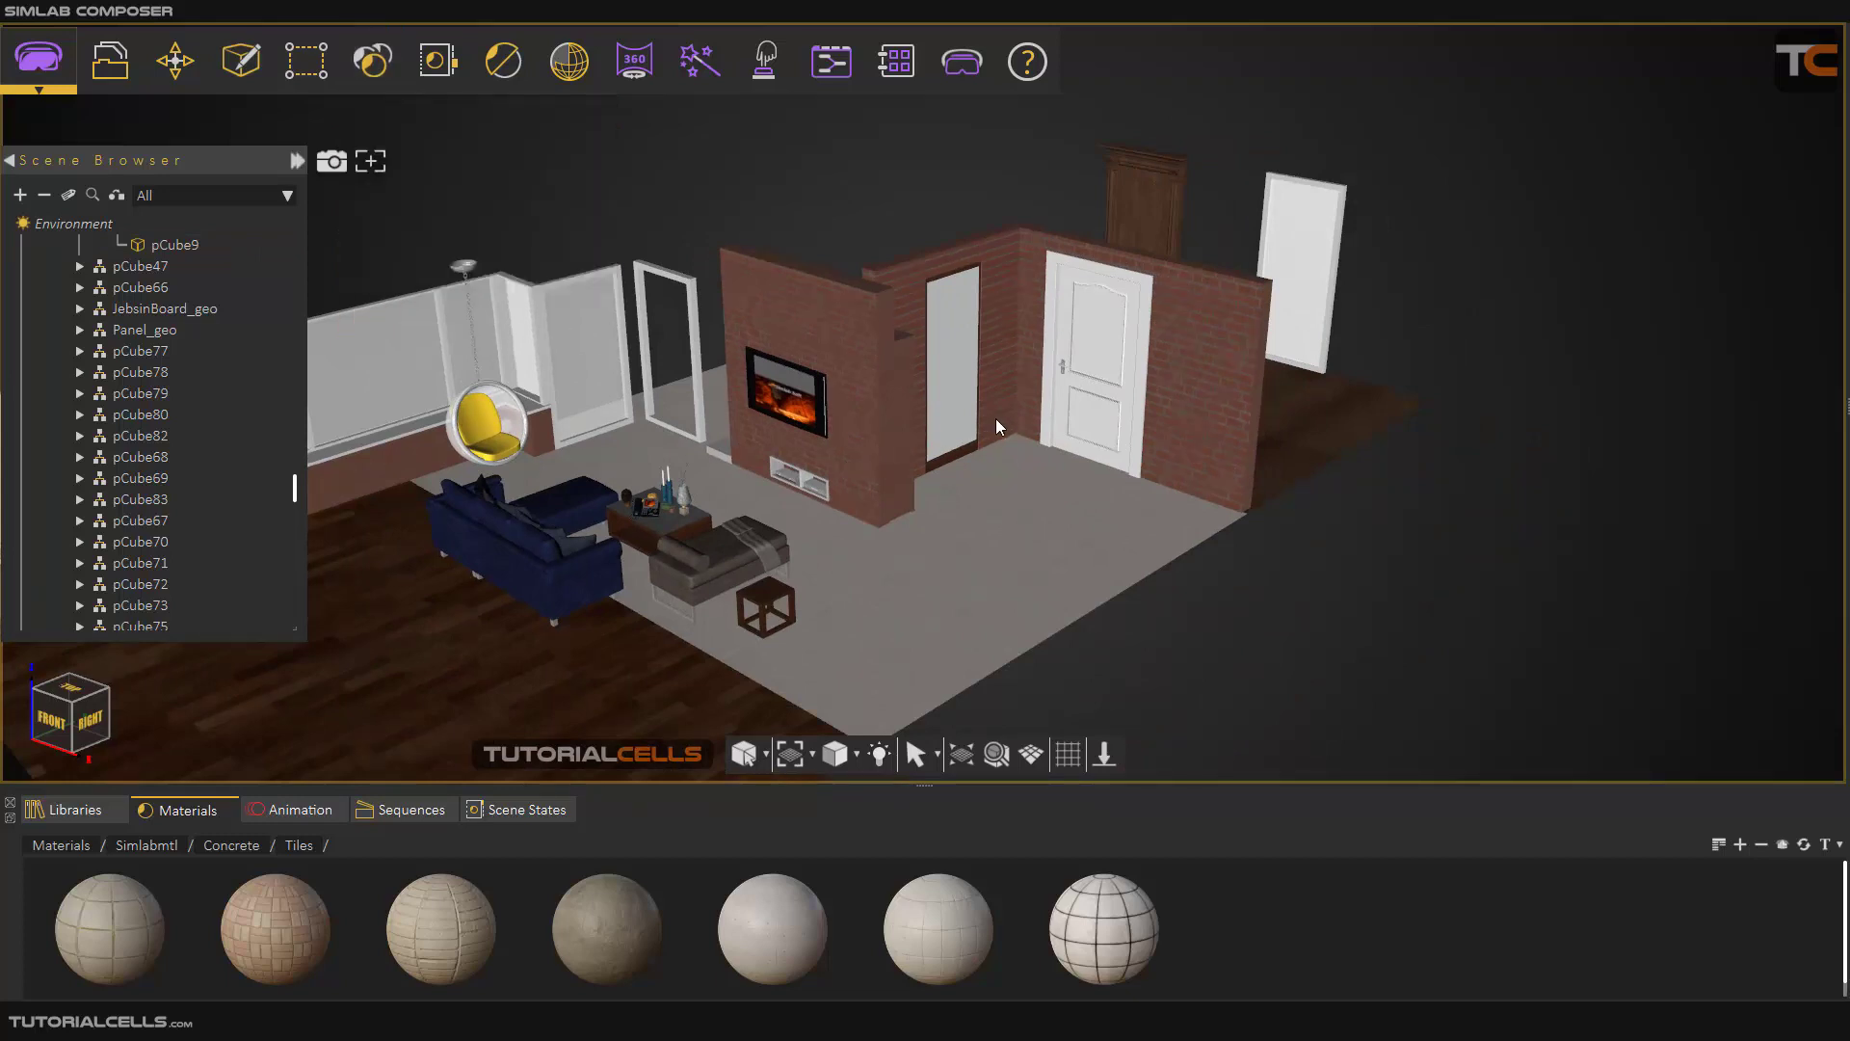
pyautogui.scroll(5, 997, 418)
pyautogui.scroll(-4, 819, 403)
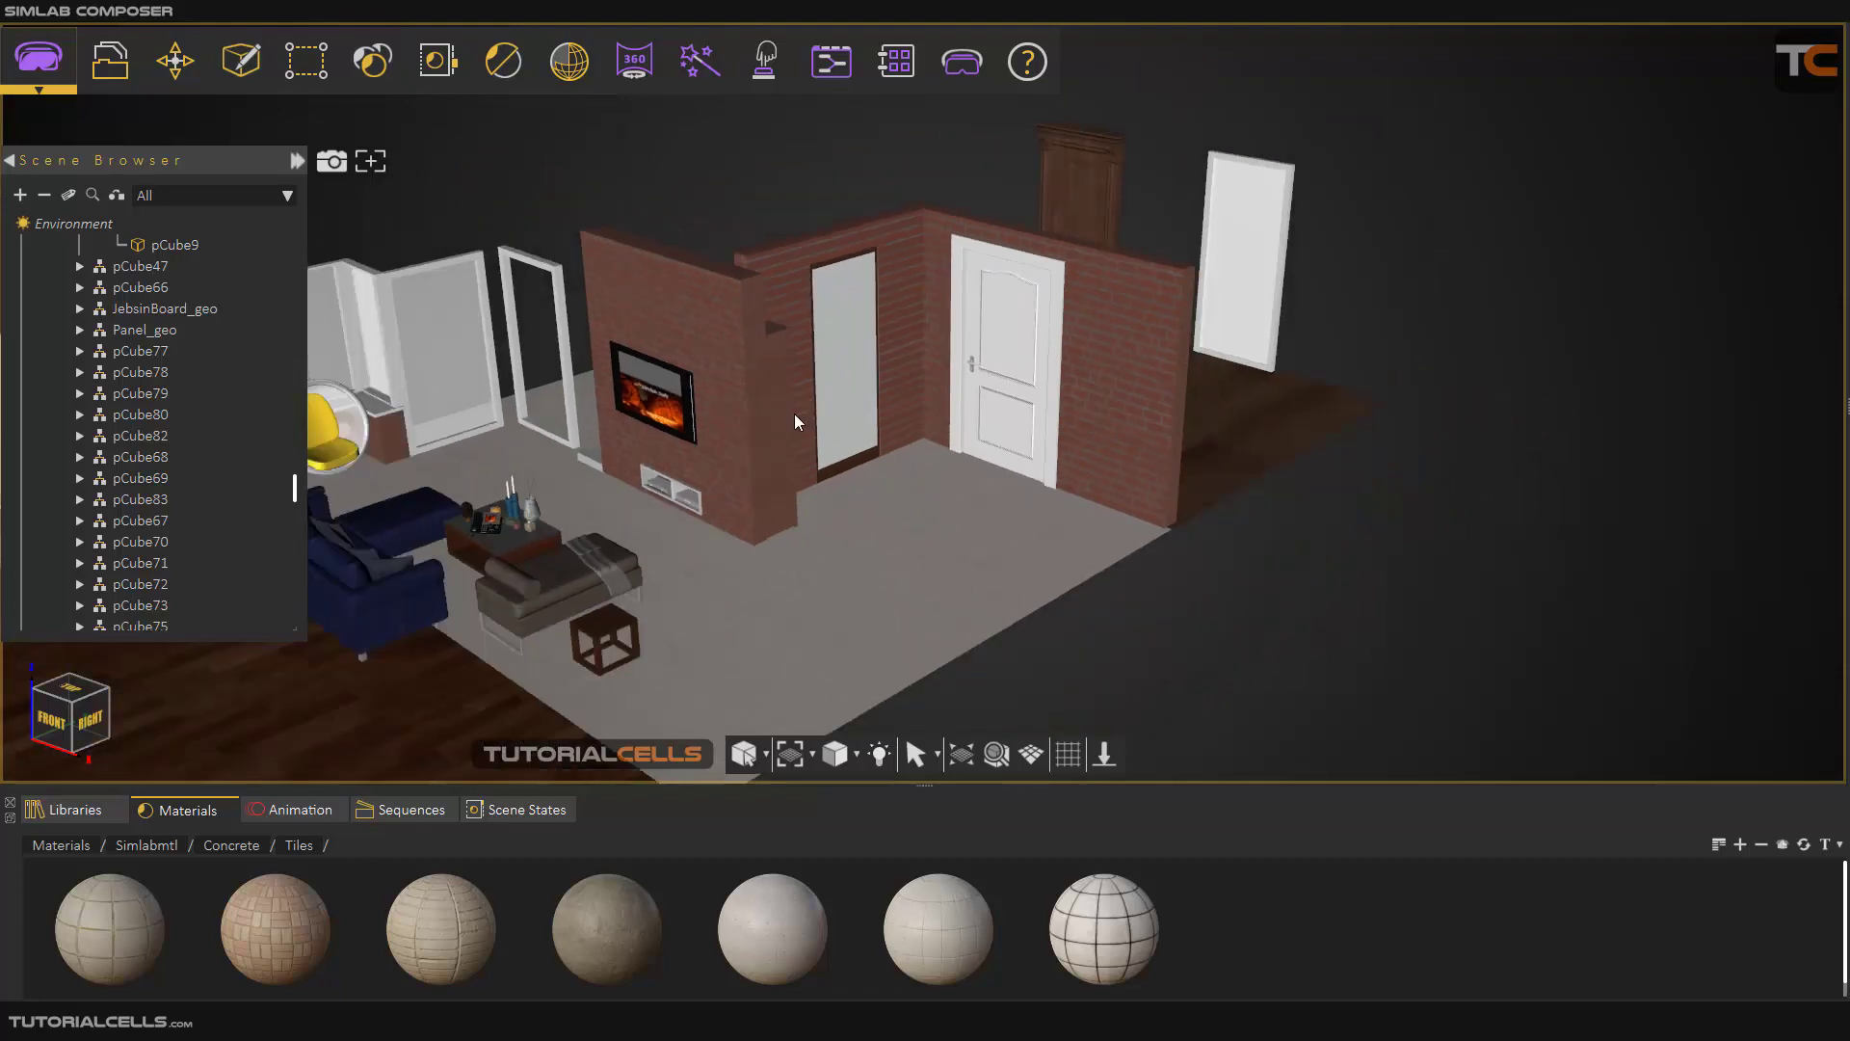
pyautogui.moveTo(848, 415); pyautogui.dragTo(923, 386, button='middle')
pyautogui.scroll(-2, 888, 390)
pyautogui.scroll(1, 892, 380)
pyautogui.scroll(3, 1008, 176)
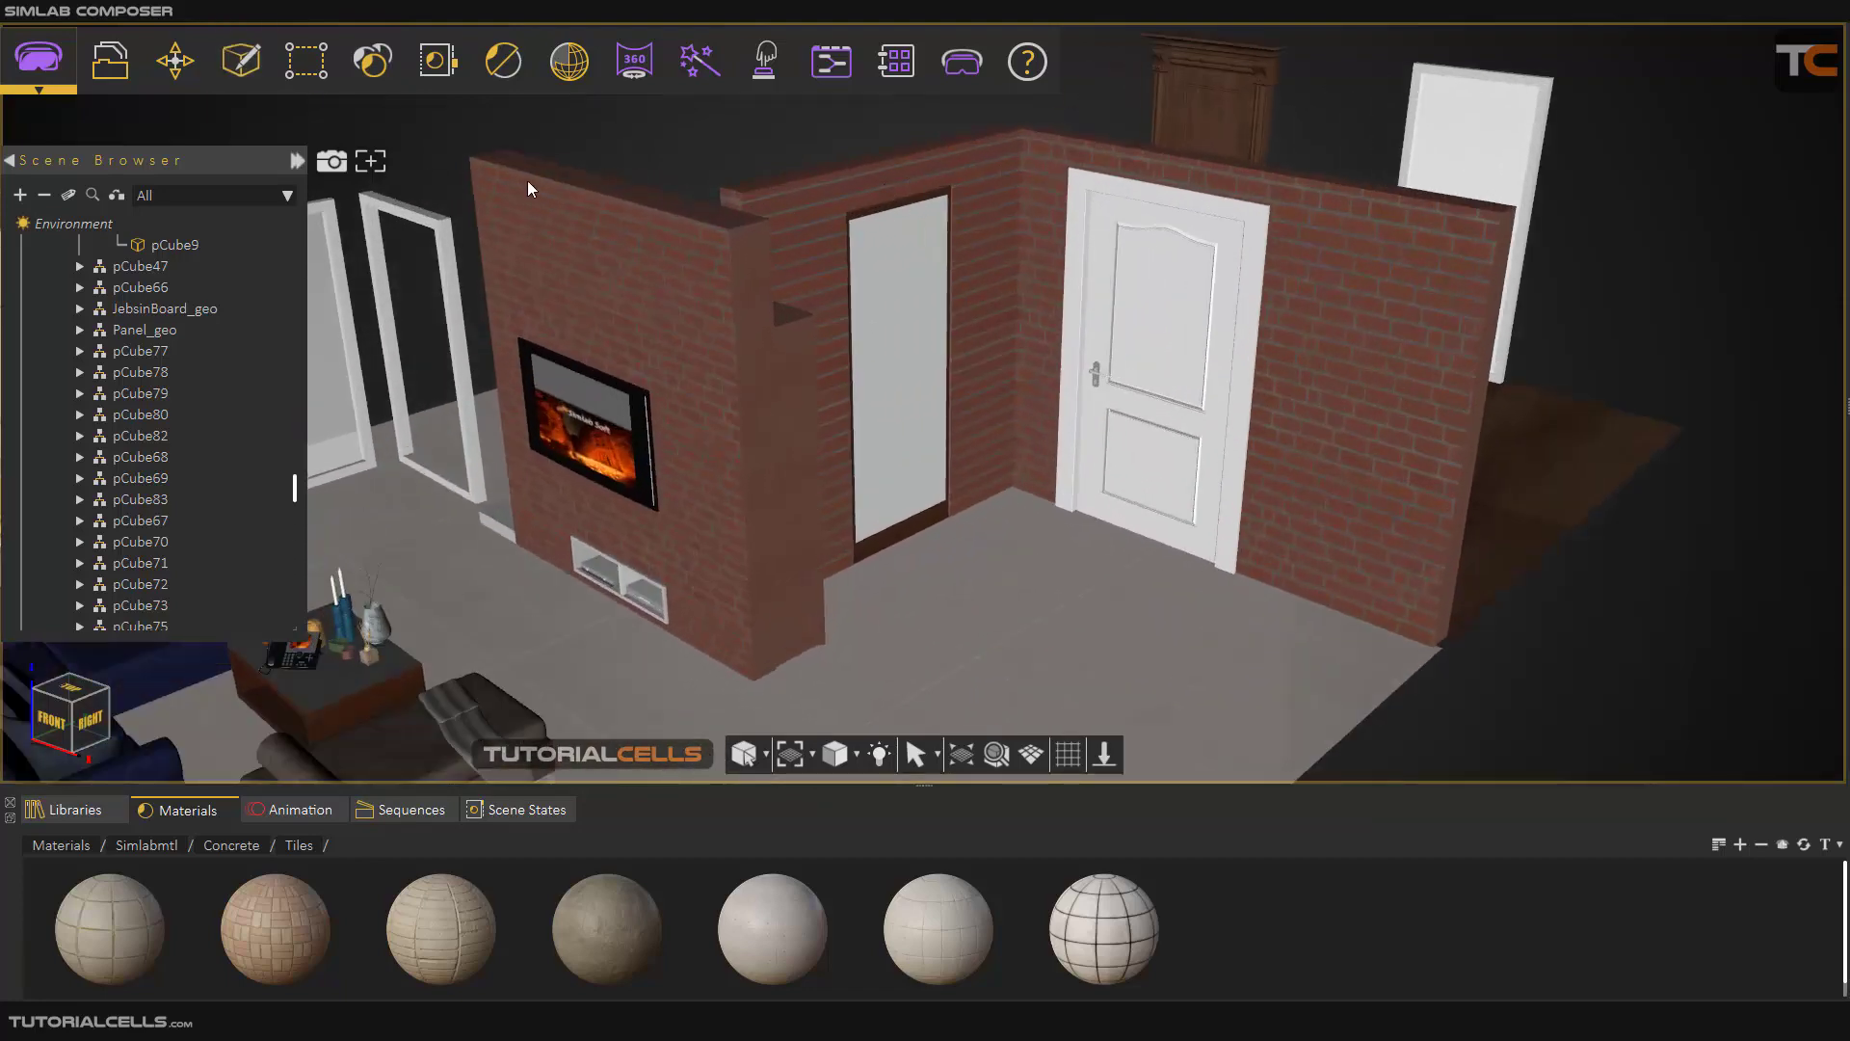
pyautogui.scroll(-4, 898, 253)
pyautogui.moveTo(898, 253); pyautogui.dragTo(883, 324)
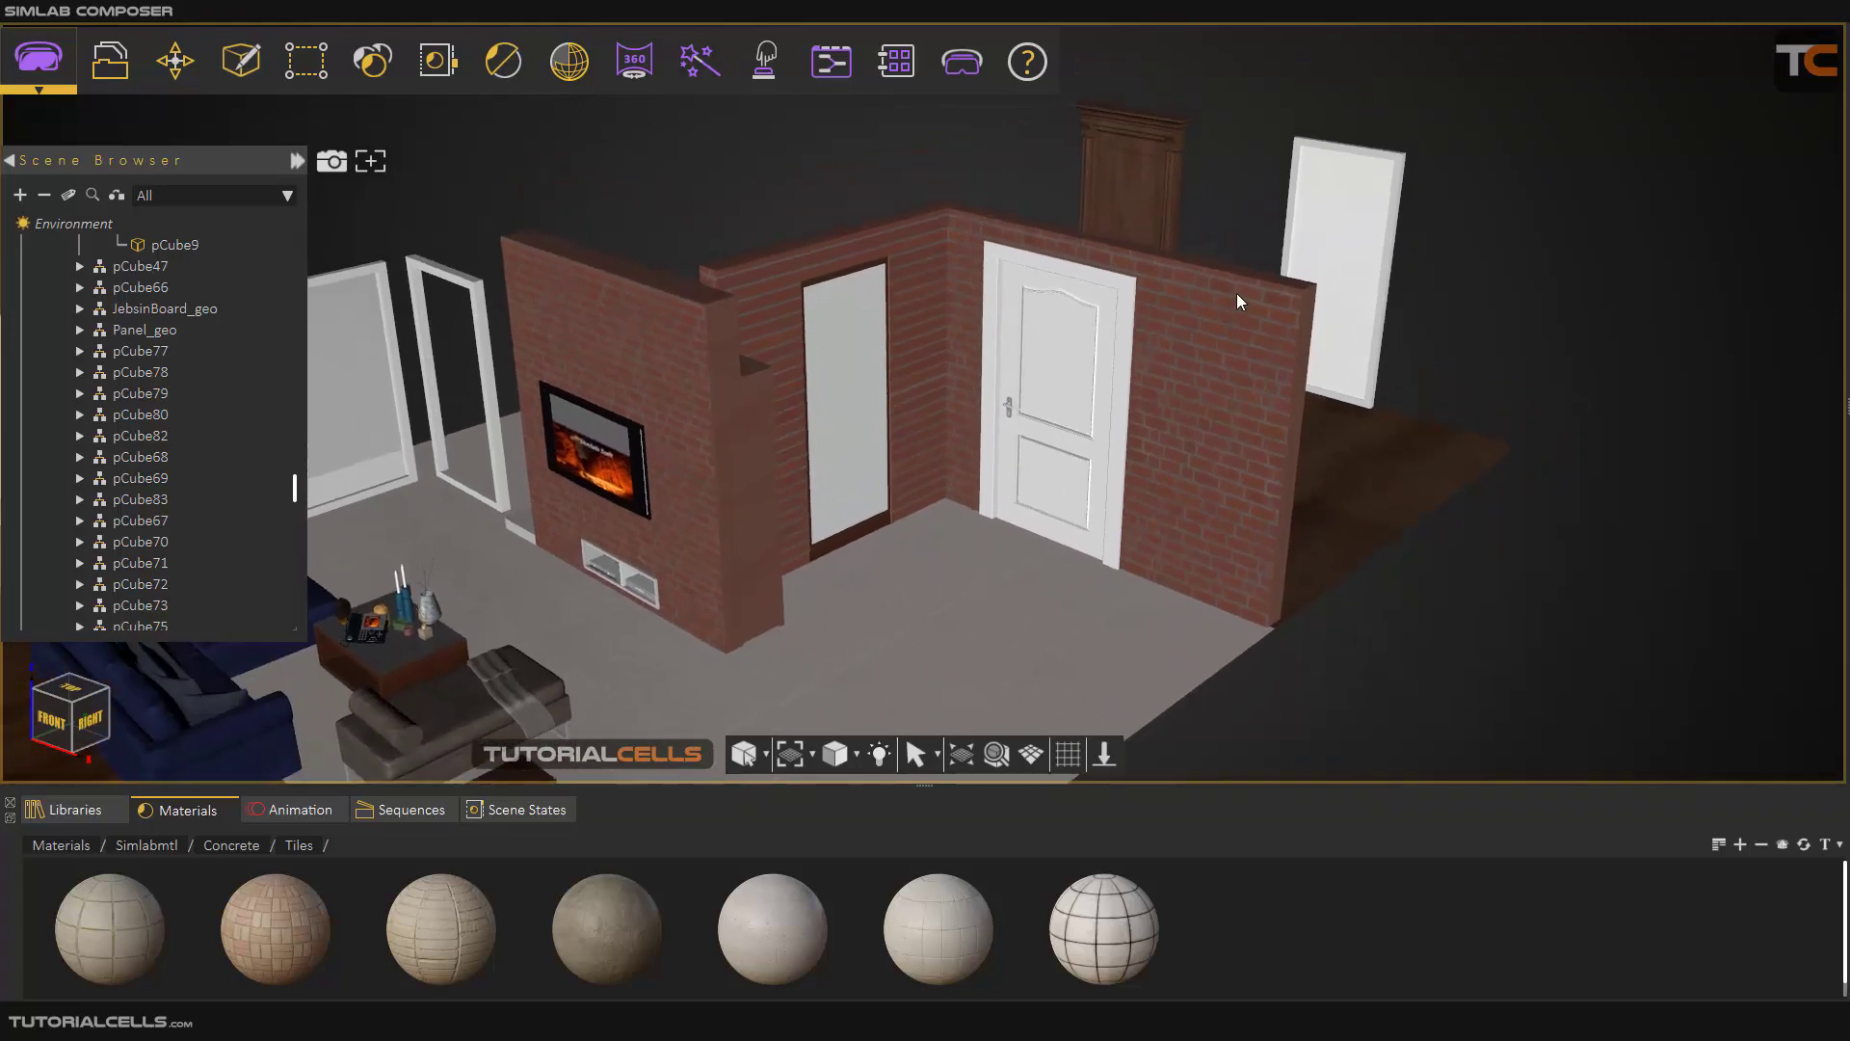
# Auto-generate capped box UV mapping for the room walls around the door, inspect the bricks up close and close the UV tool
pyautogui.click(1235, 293)
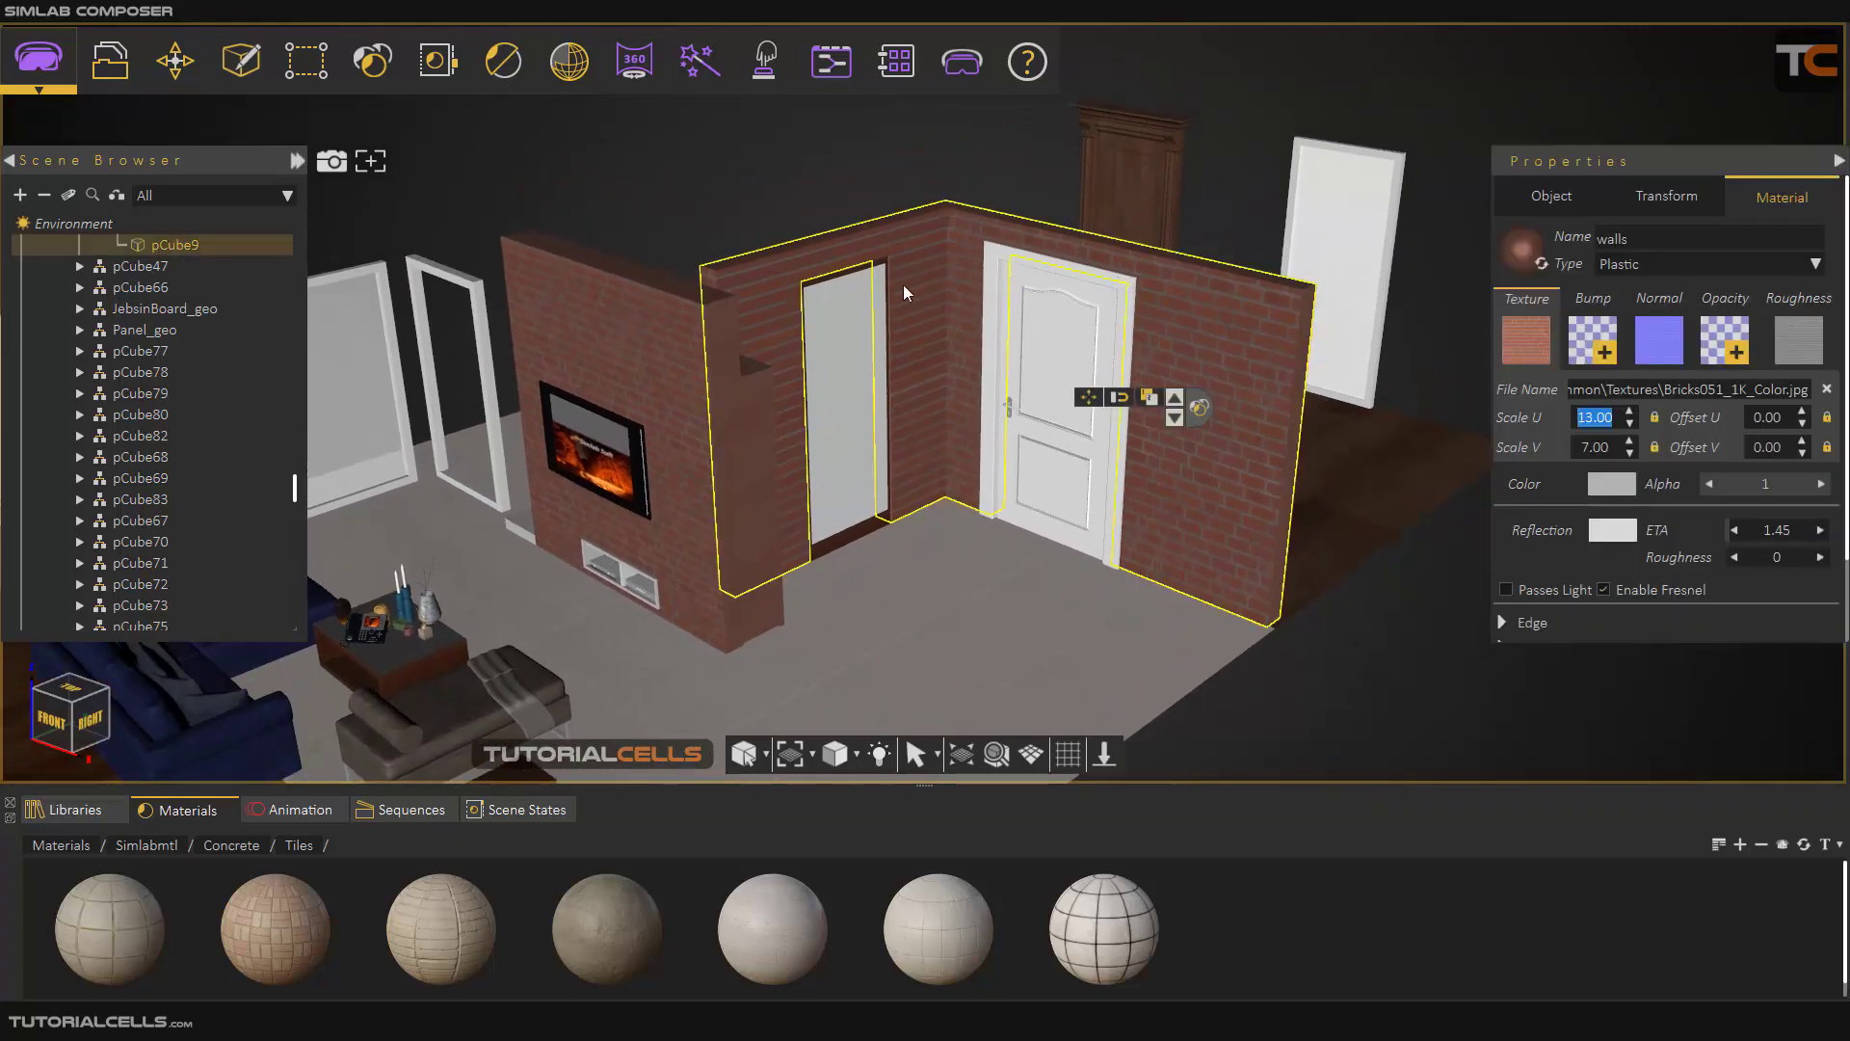
pyautogui.scroll(-3, 933, 281)
pyautogui.moveTo(933, 282); pyautogui.dragTo(871, 374)
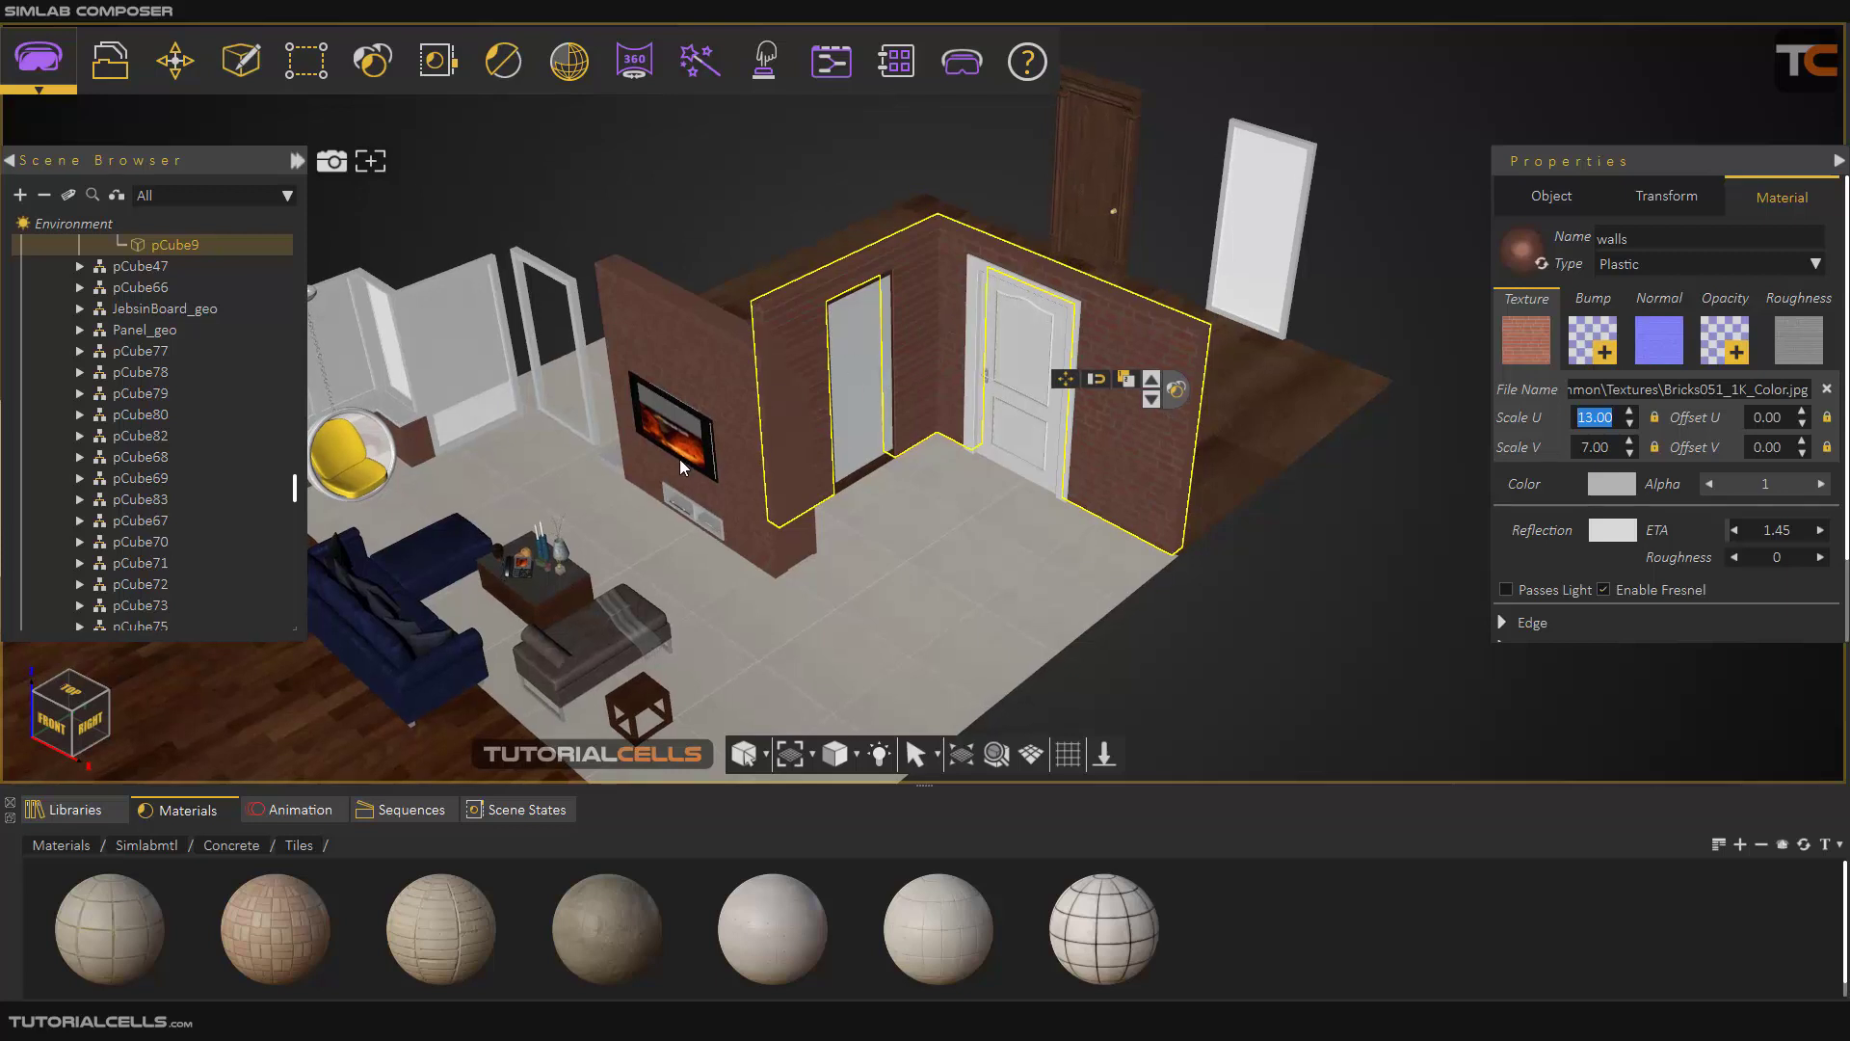
pyautogui.scroll(2, 973, 268)
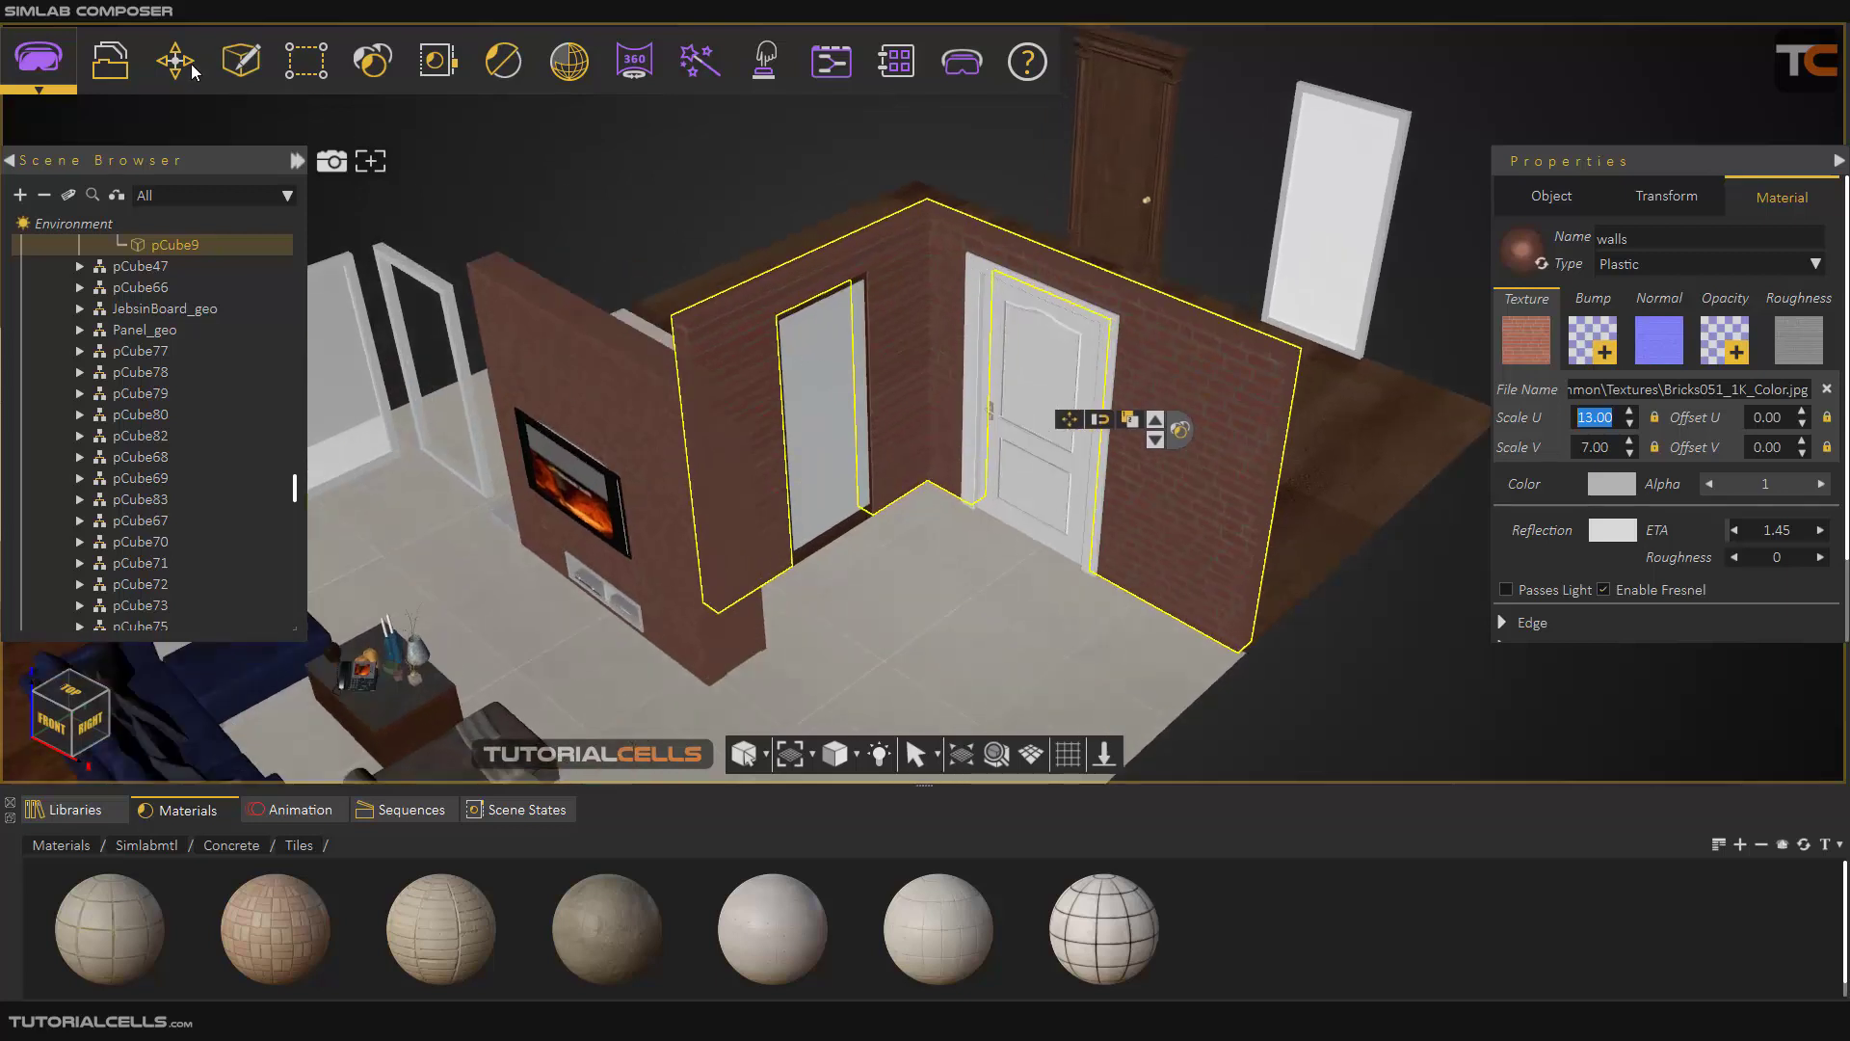
pyautogui.click(376, 63)
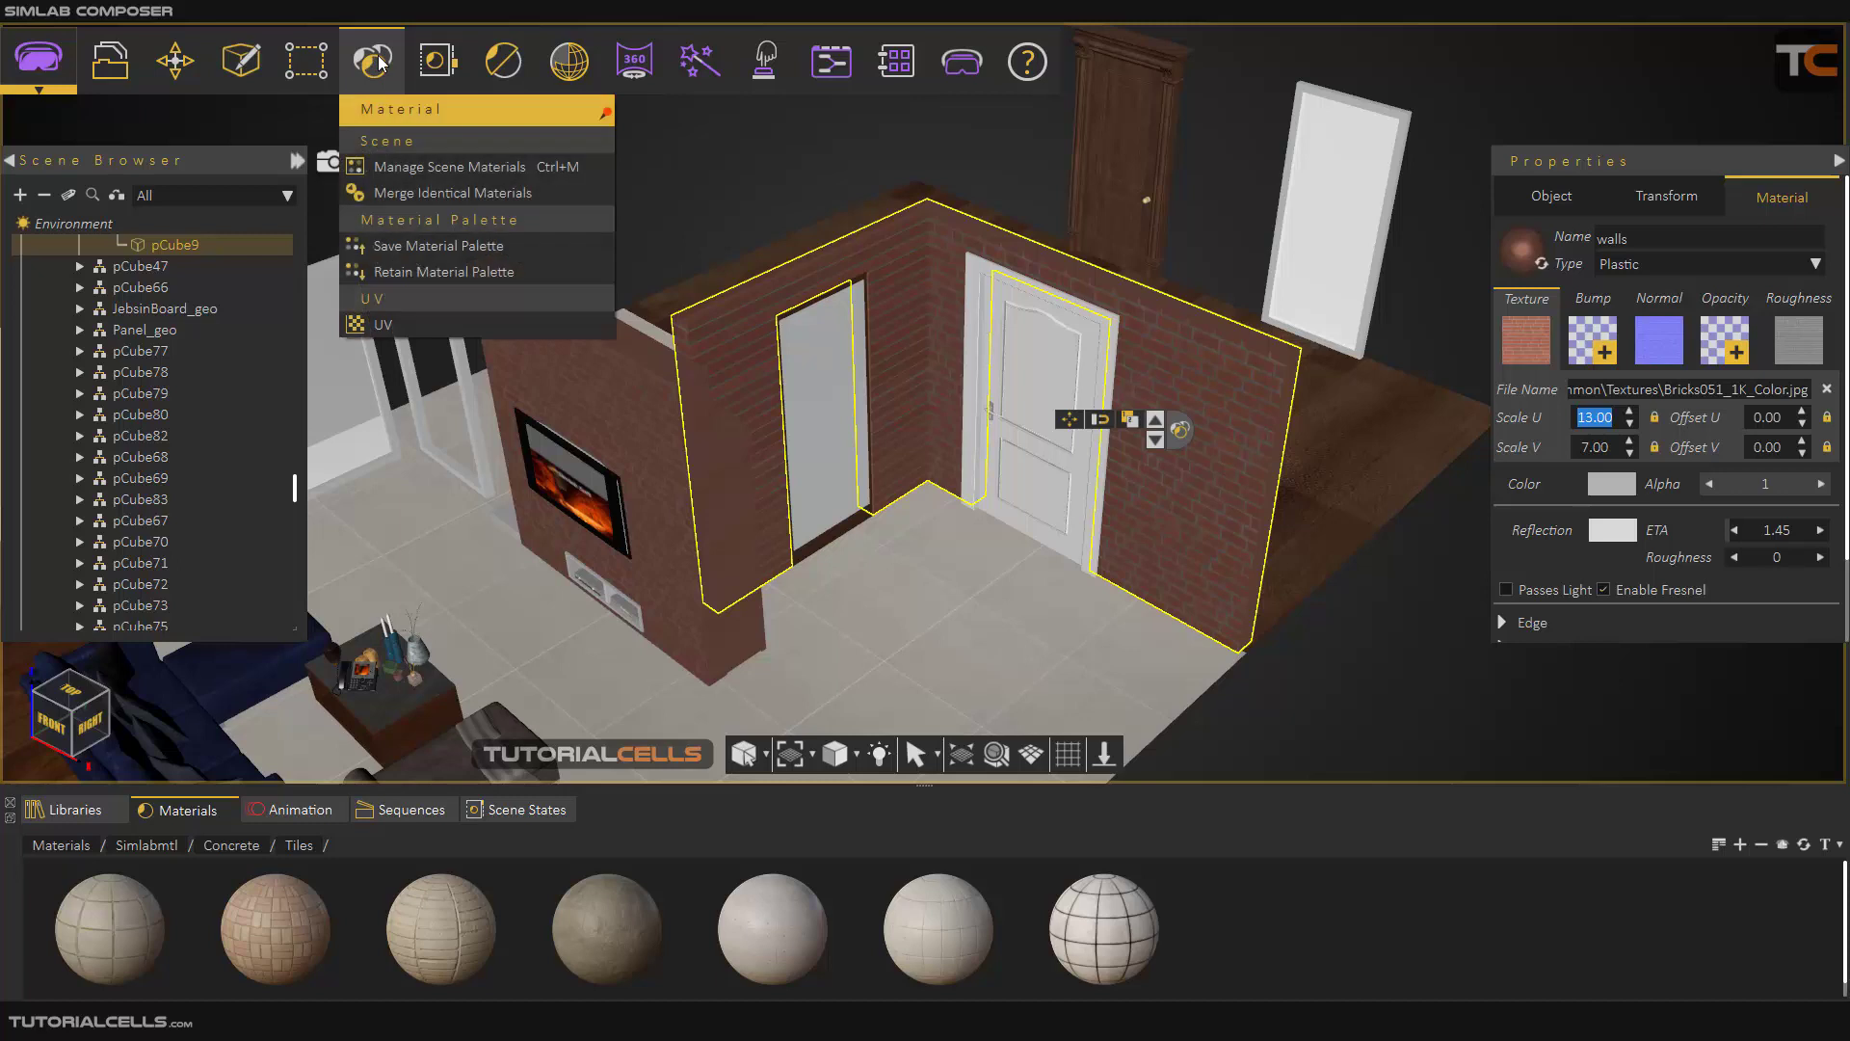
pyautogui.click(469, 324)
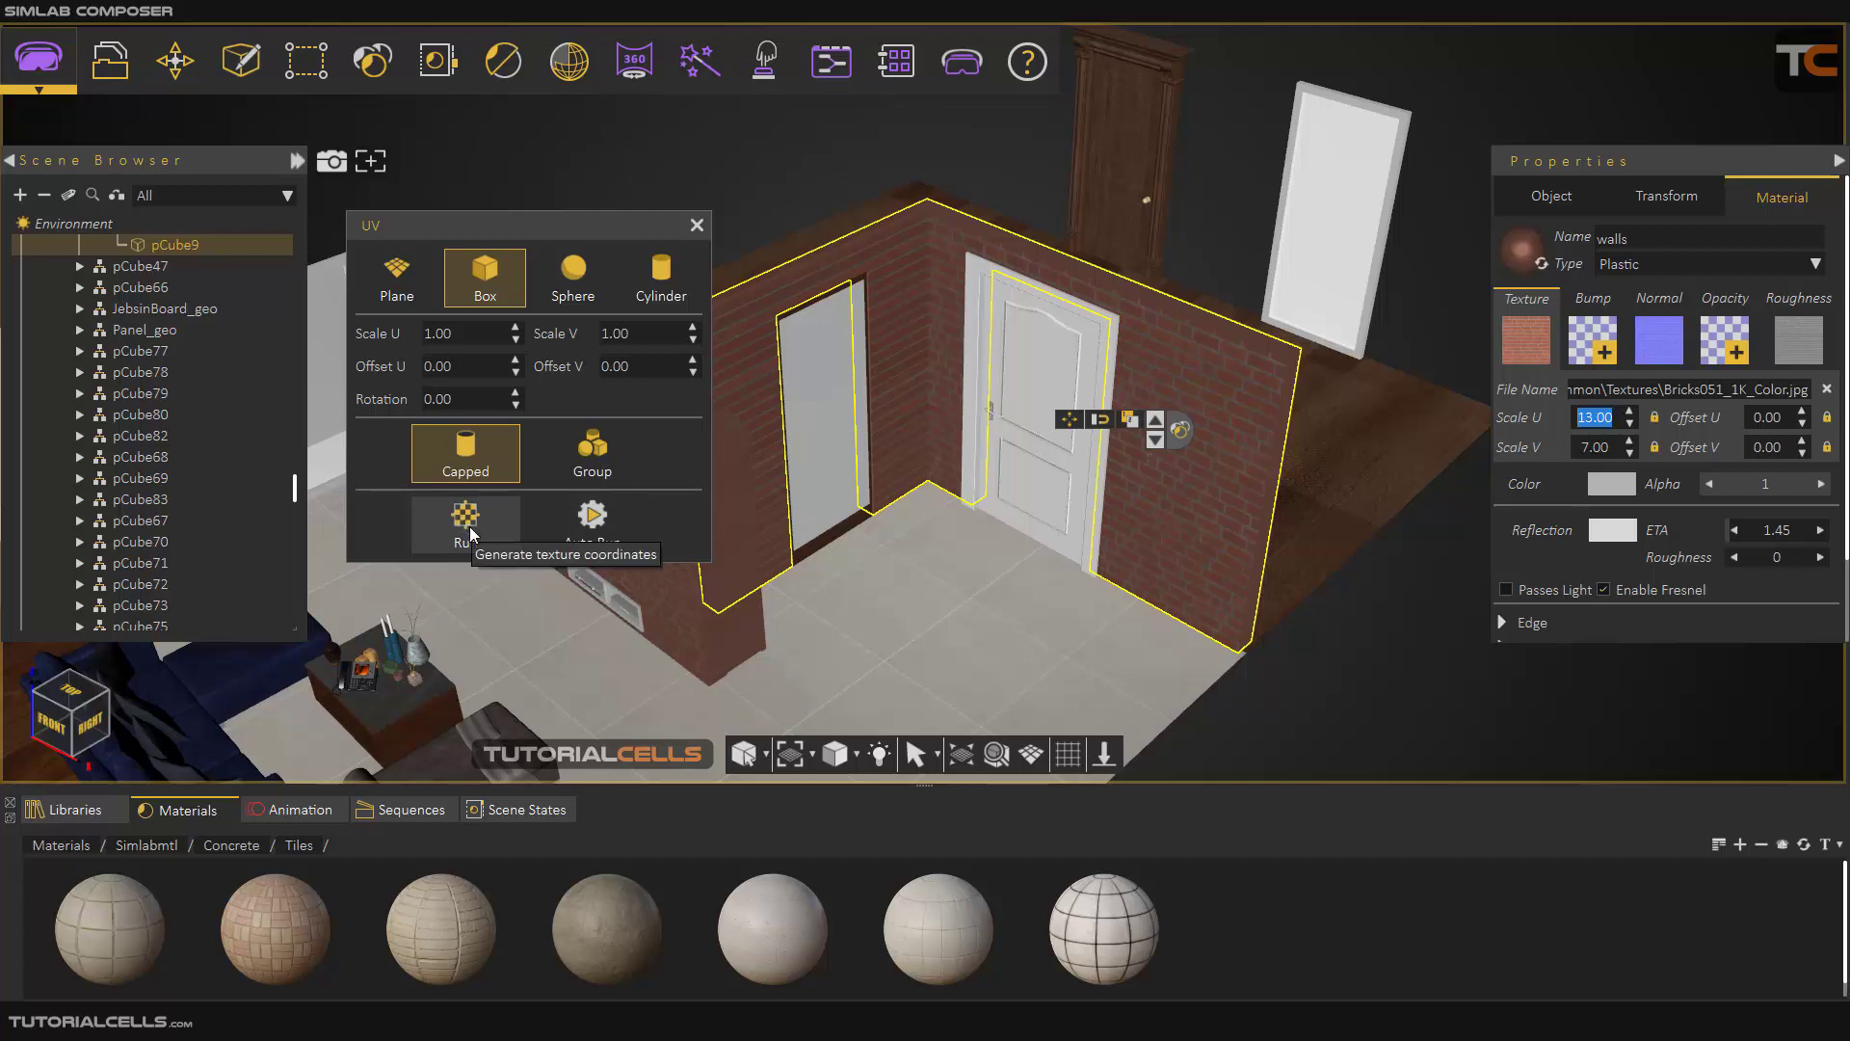
pyautogui.click(624, 531)
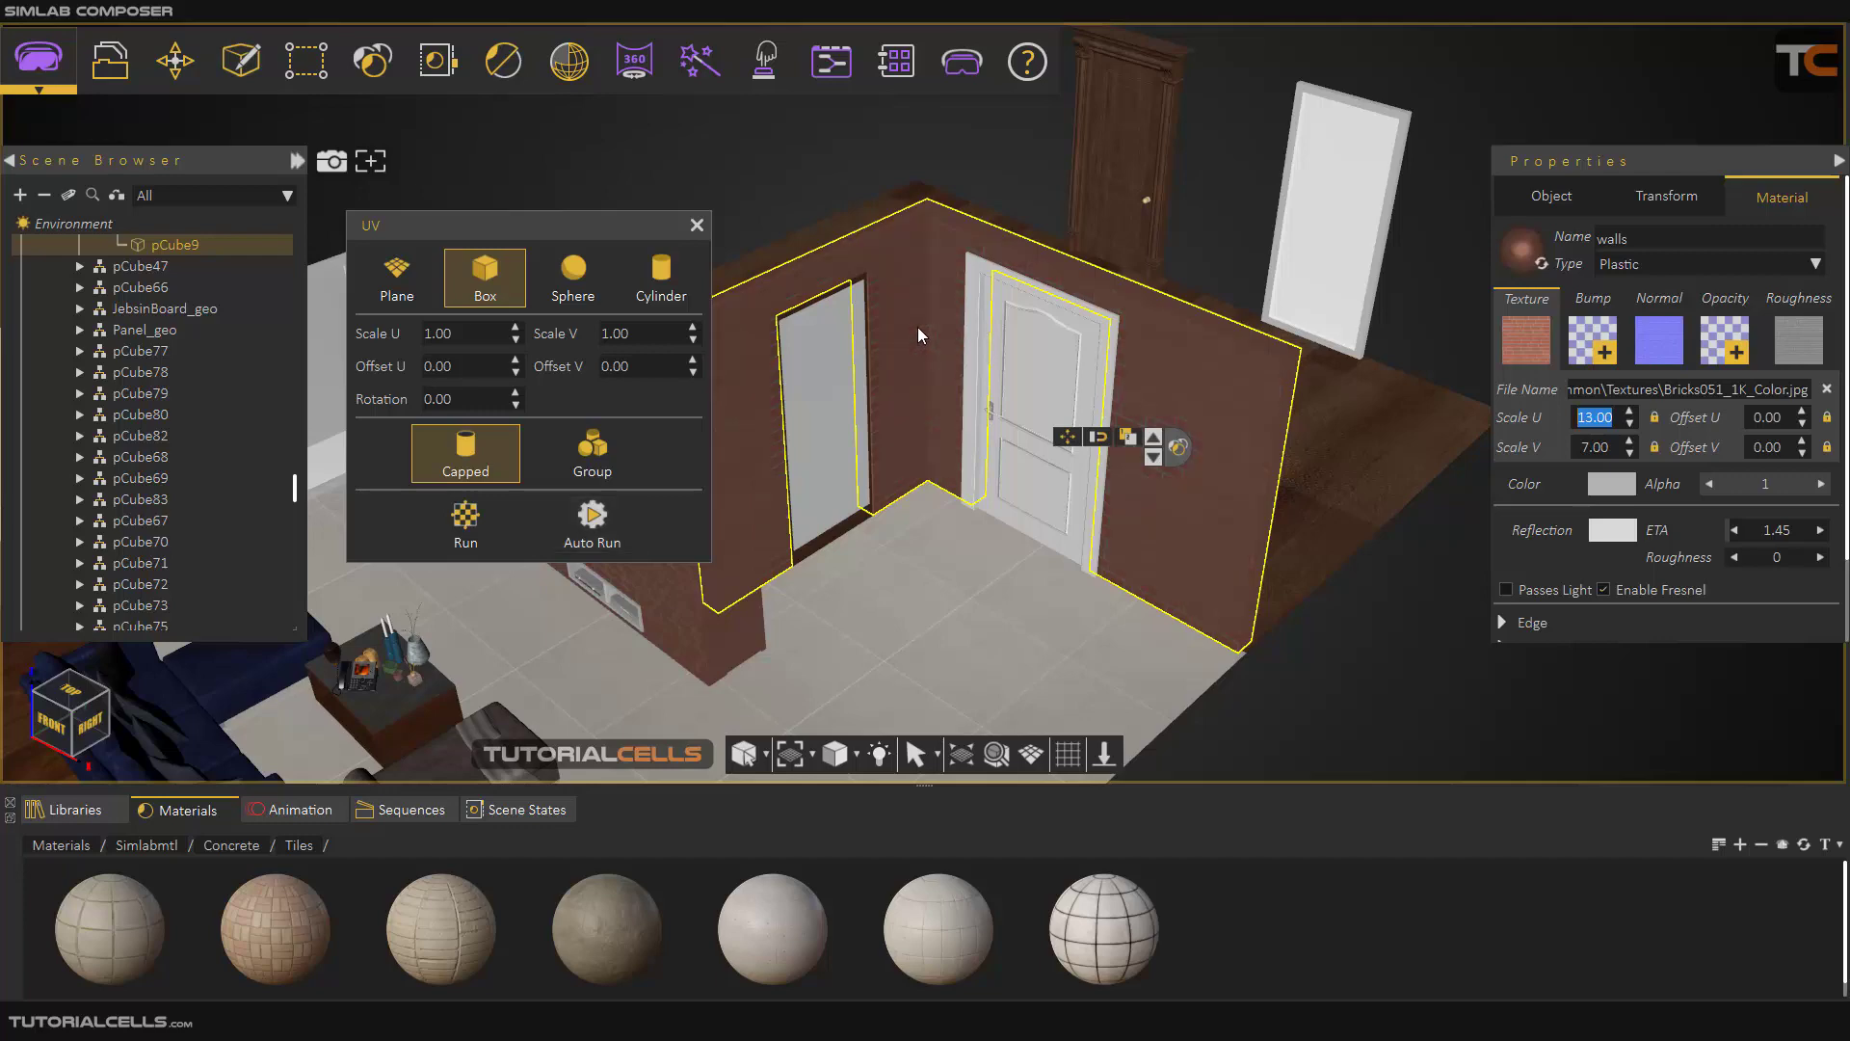
pyautogui.scroll(8, 917, 327)
pyautogui.moveTo(1090, 409); pyautogui.dragTo(951, 257, button='middle')
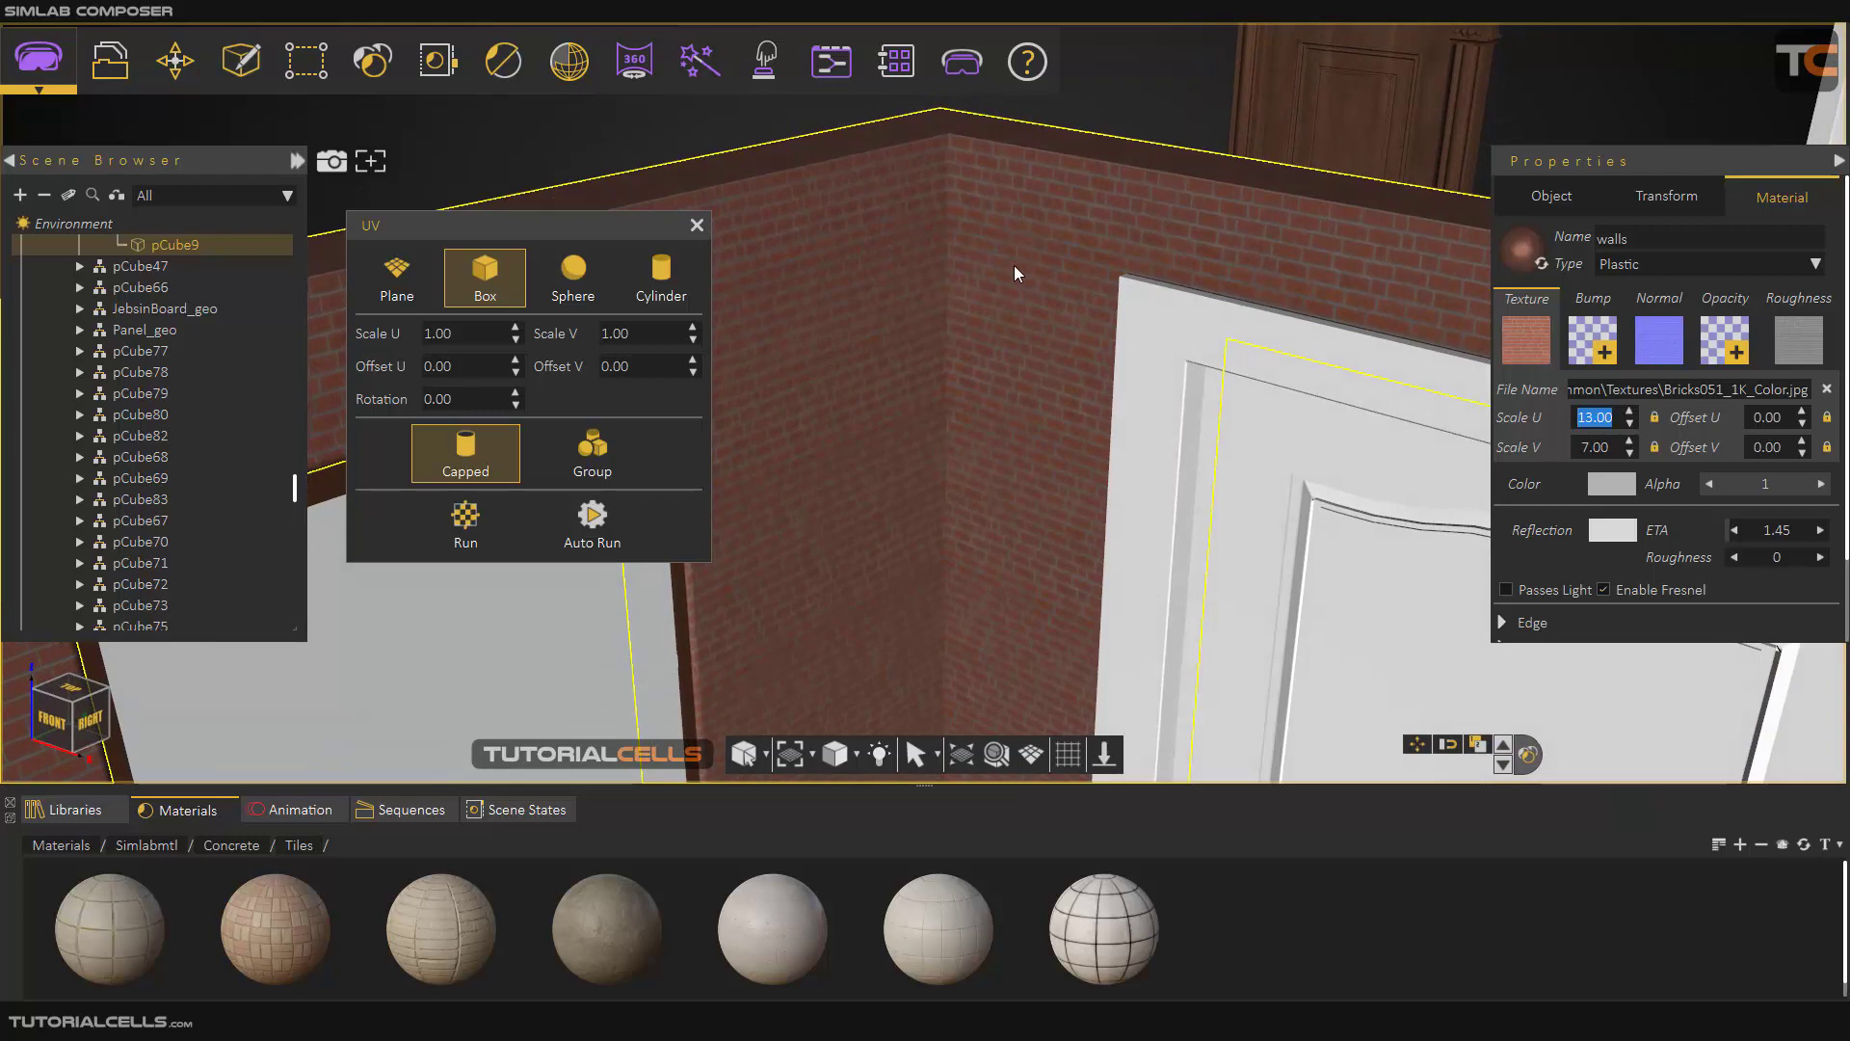
pyautogui.scroll(-10, 1014, 264)
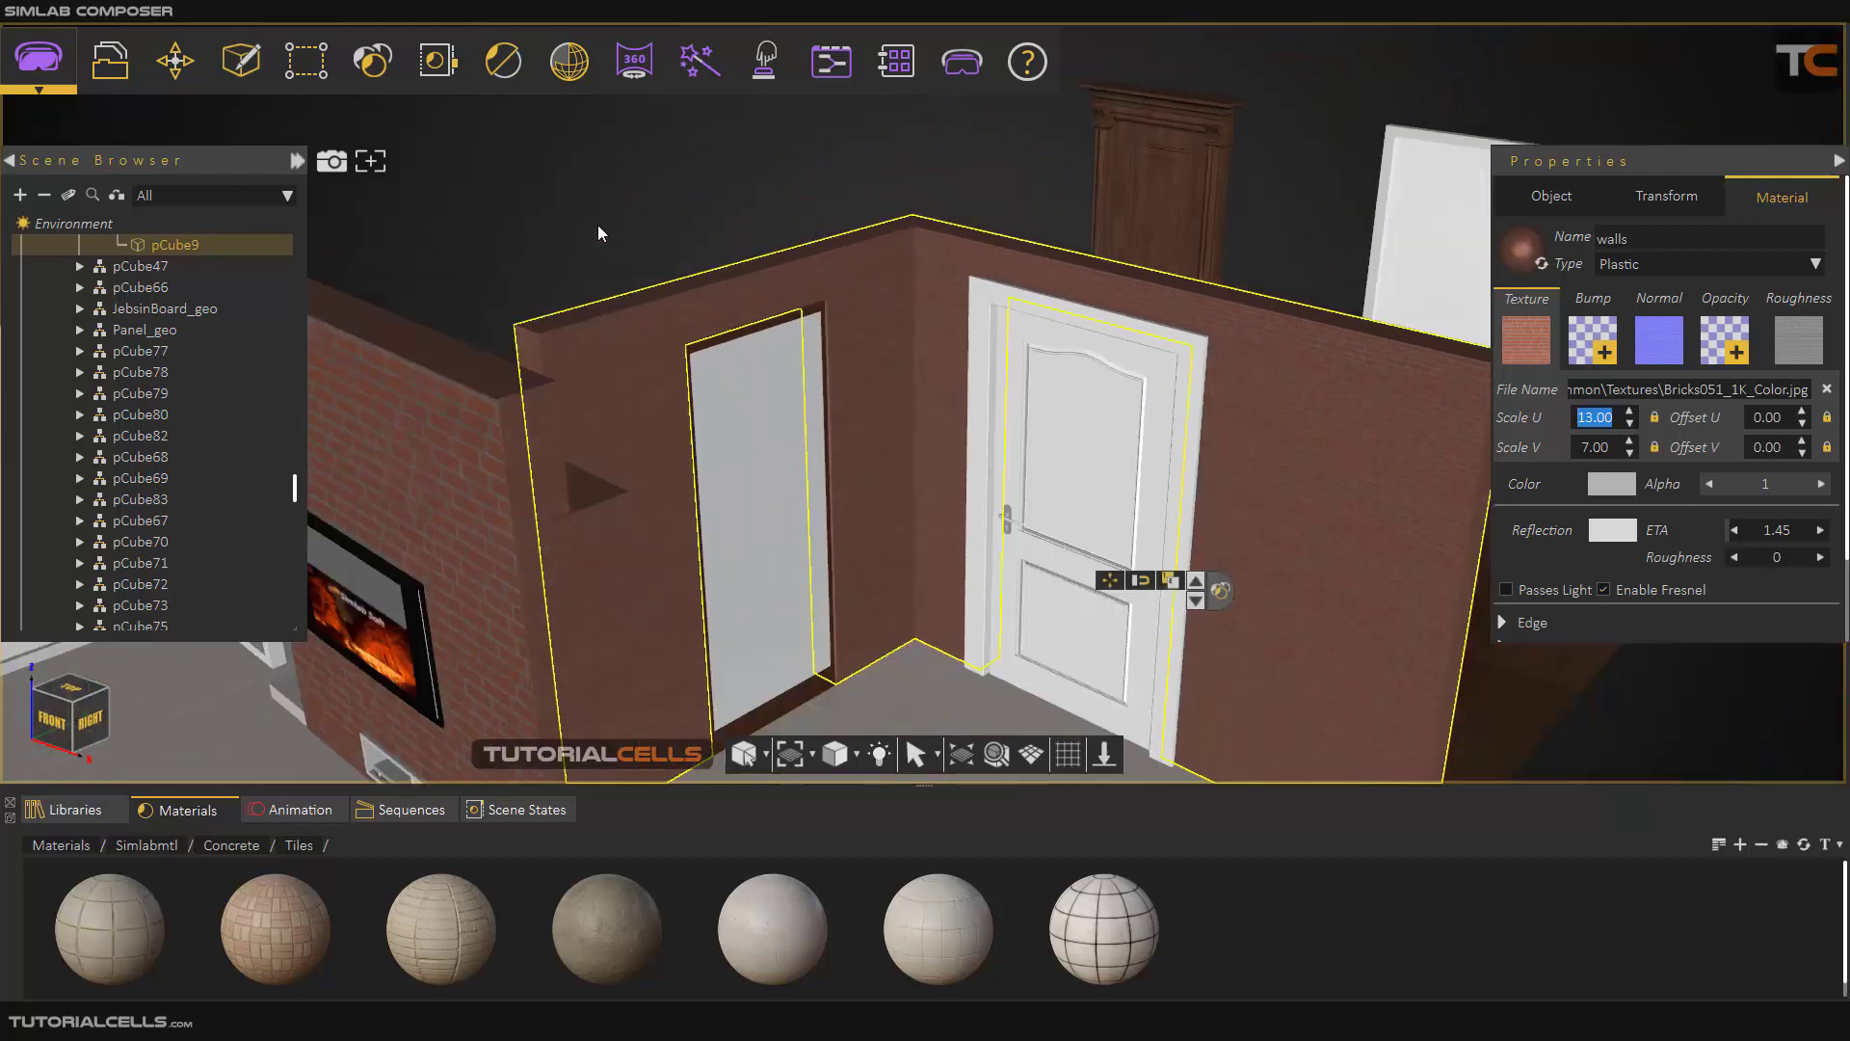
pyautogui.scroll(-3, 602, 241)
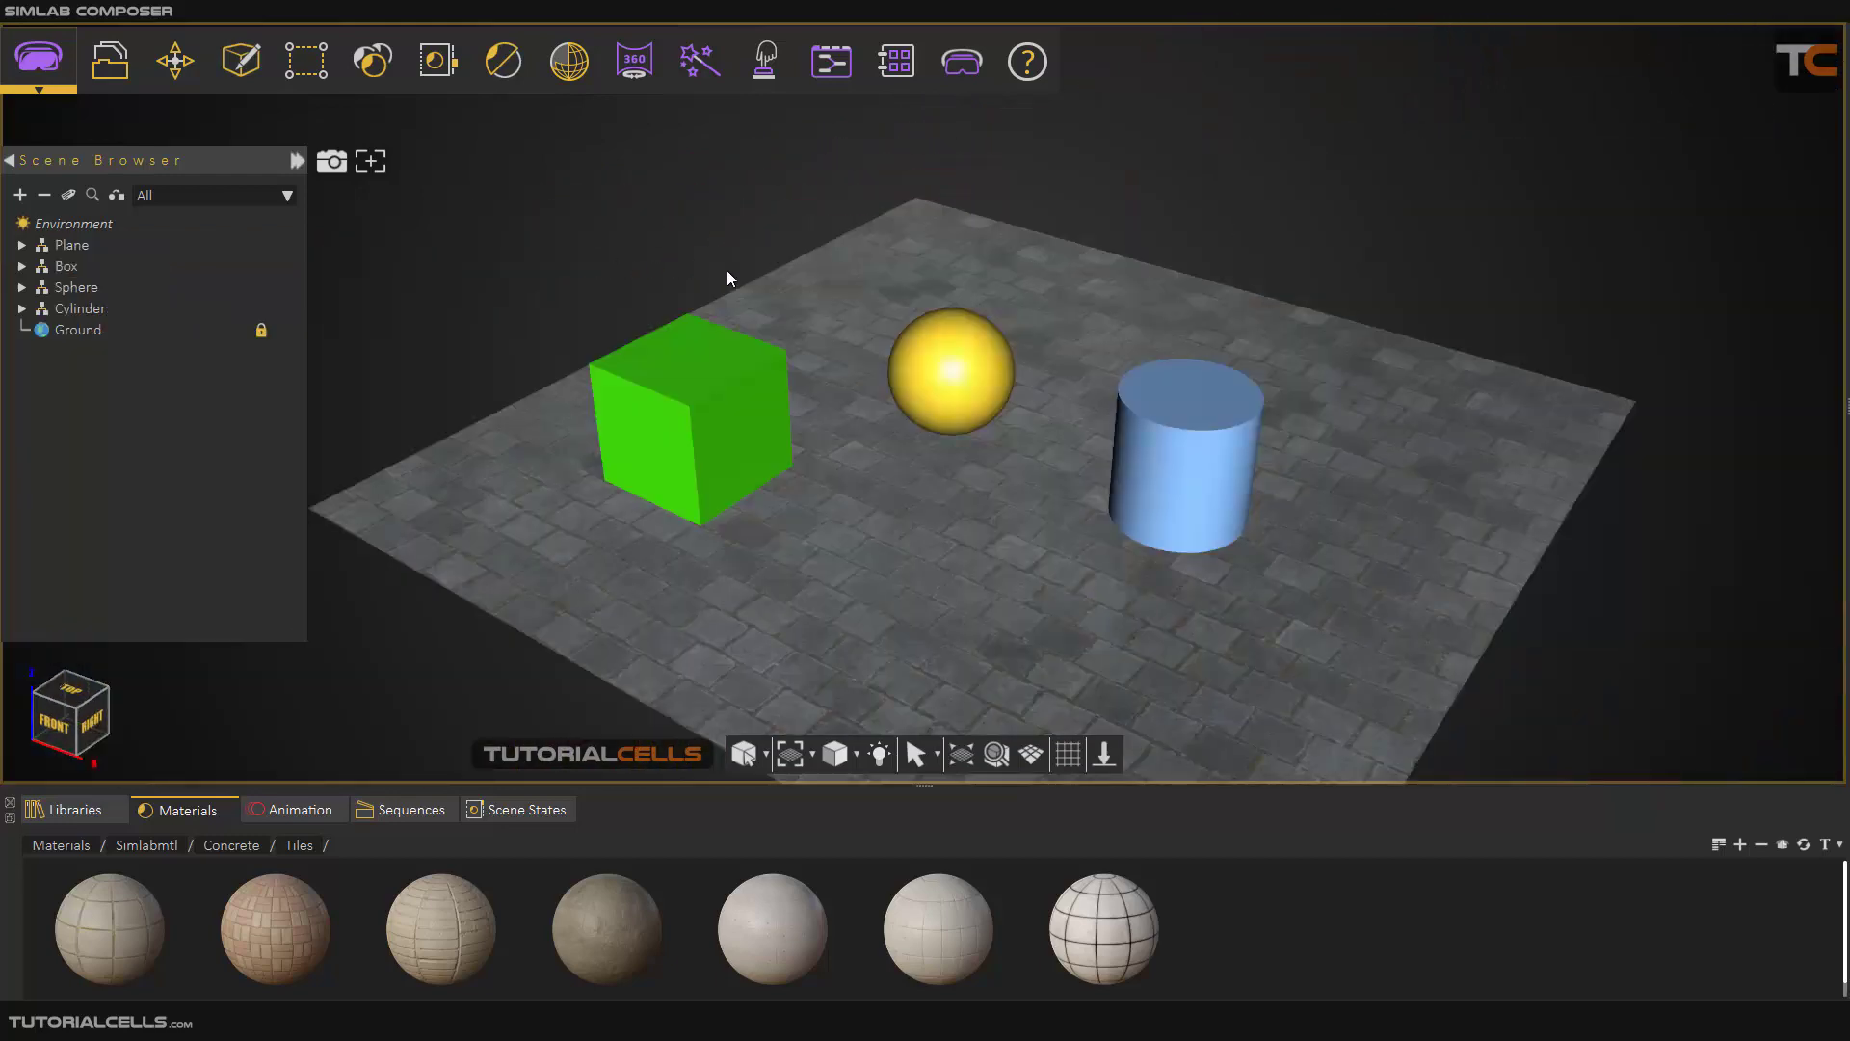
# Open the UV tool in the scene with the box, sphere and cylinder, and choose Plane mapping
pyautogui.scroll(-2, 1002, 380)
pyautogui.scroll(3, 985, 391)
pyautogui.scroll(-3, 964, 381)
pyautogui.click(372, 68)
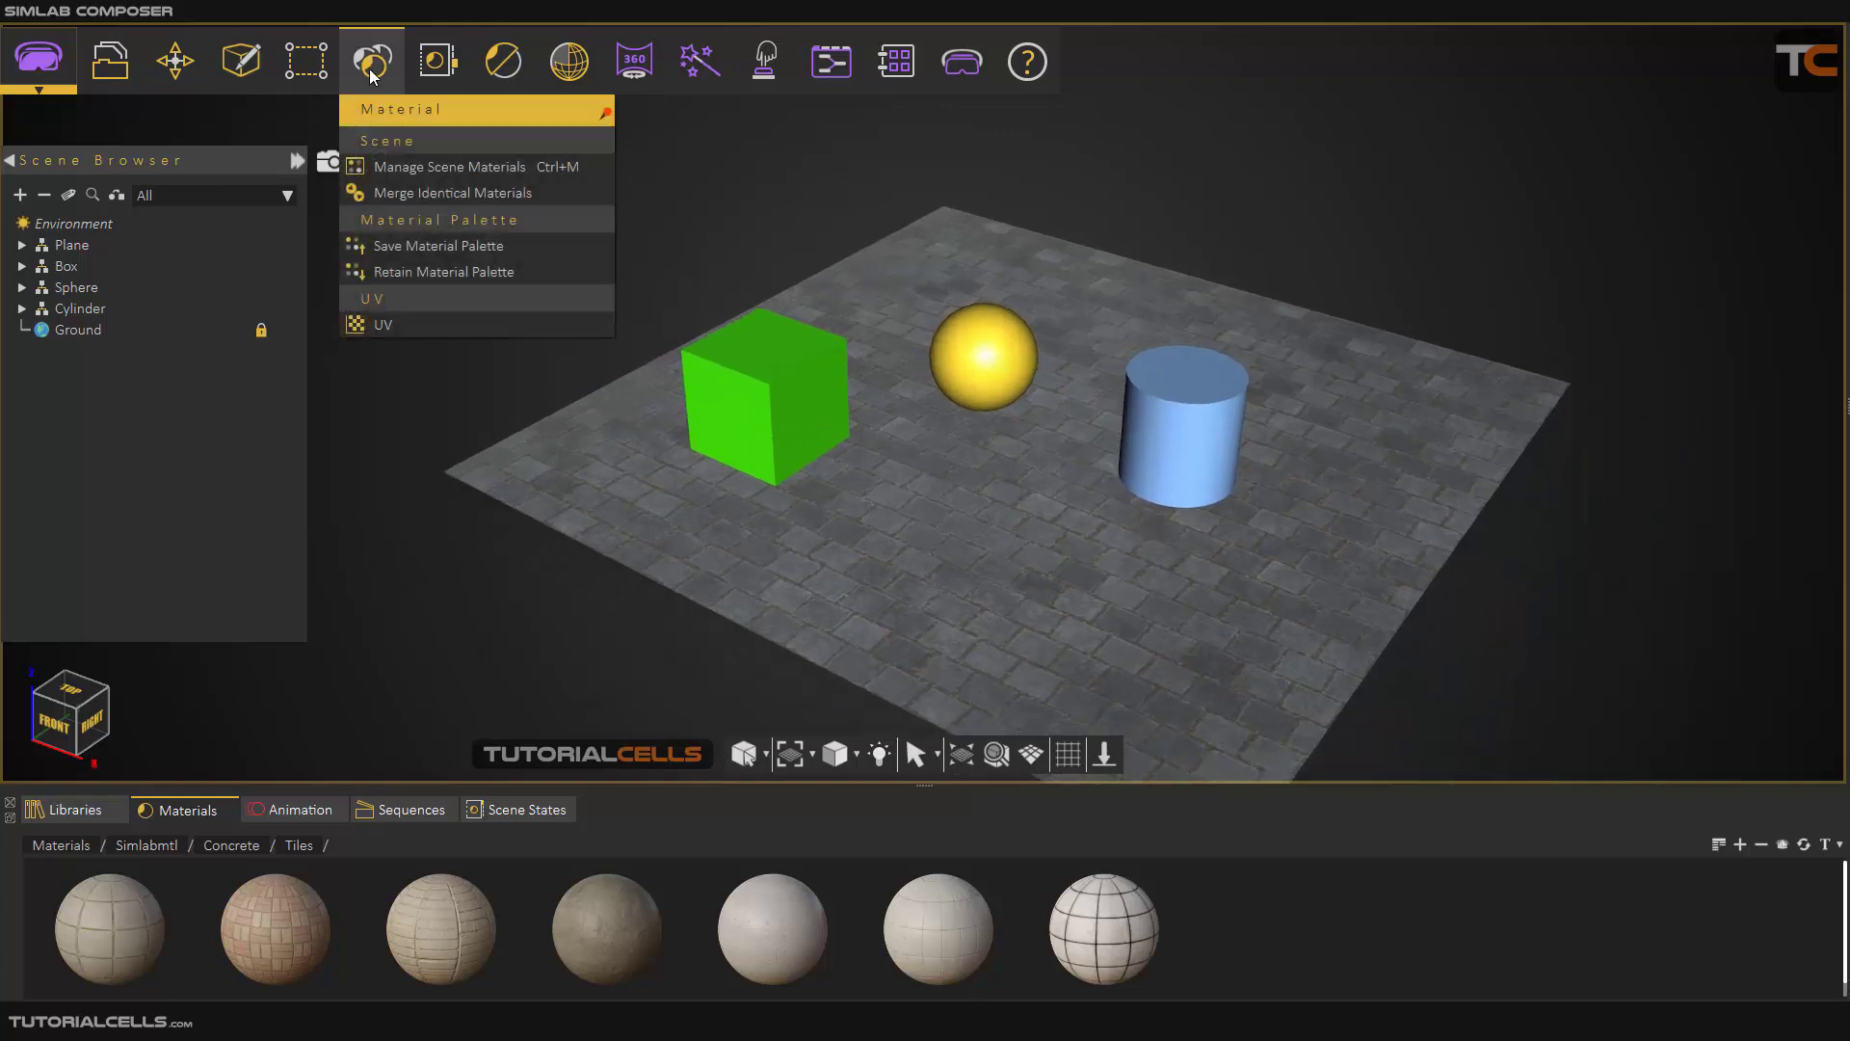
pyautogui.click(383, 324)
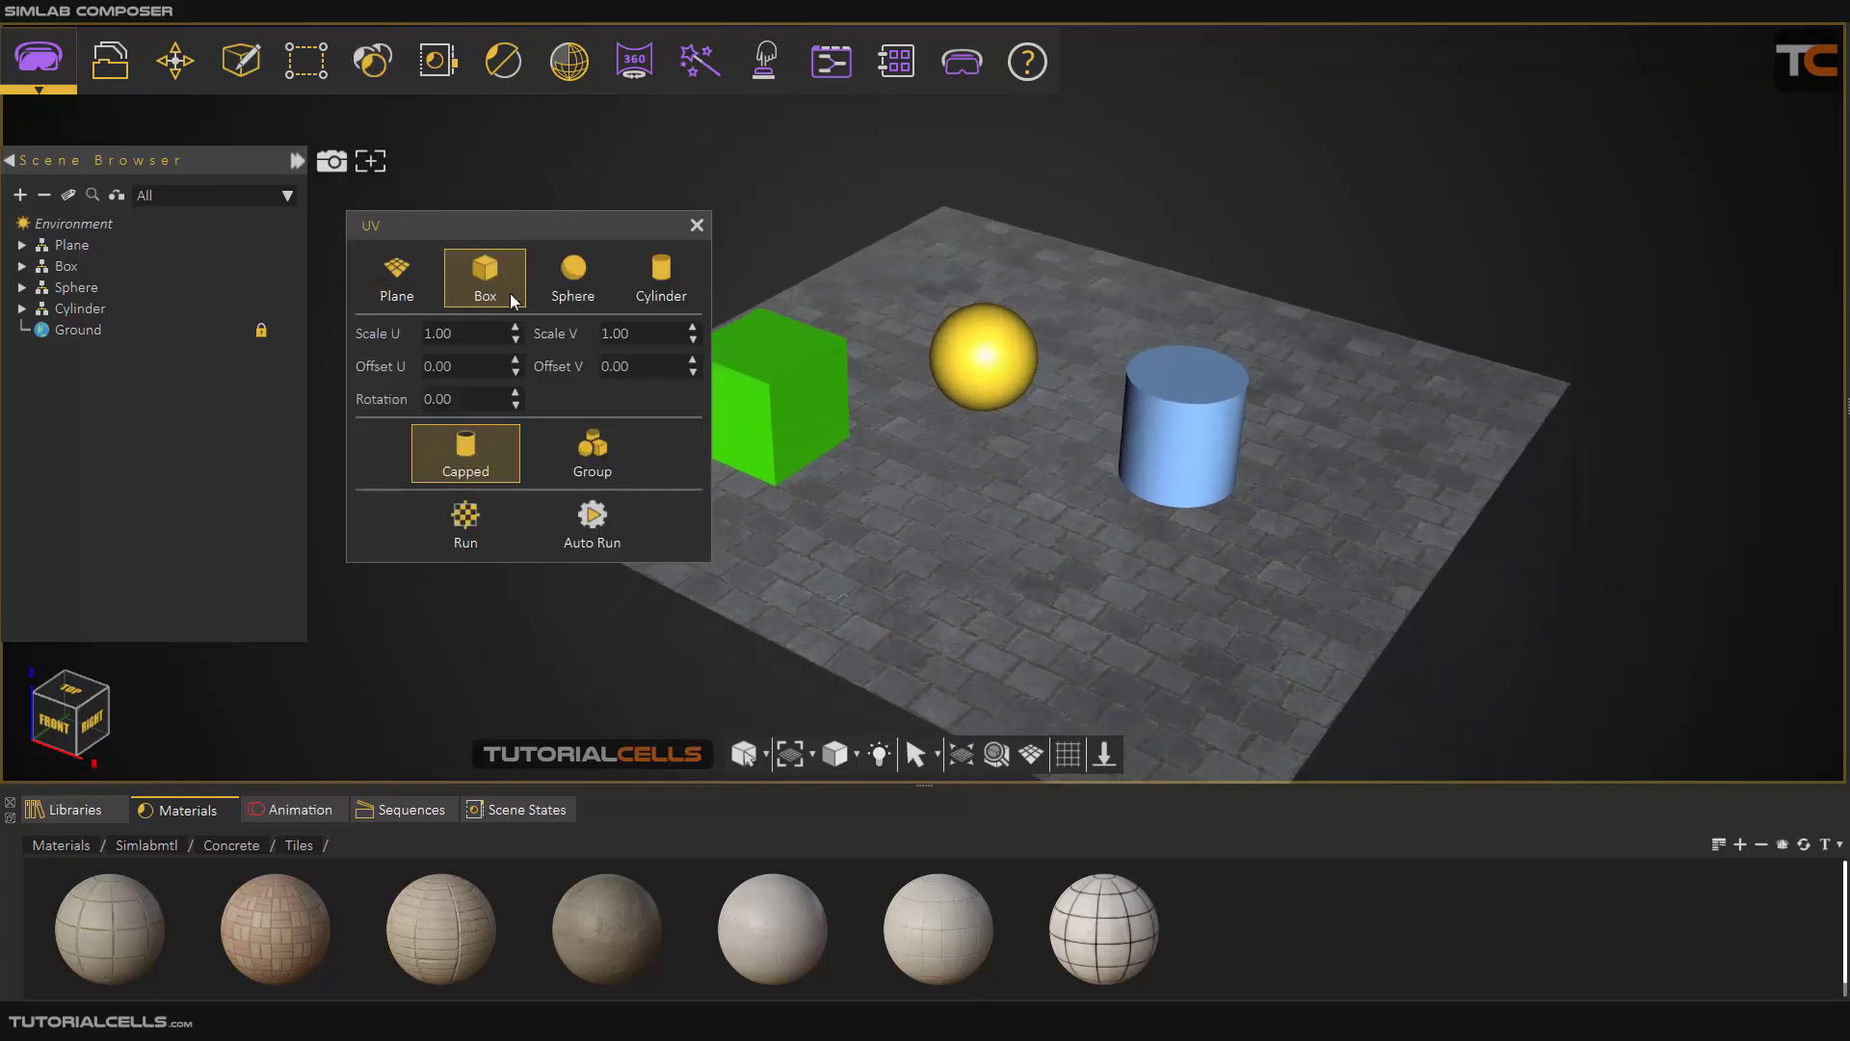
pyautogui.click(415, 277)
pyautogui.scroll(1, 1045, 489)
pyautogui.scroll(-3, 1042, 505)
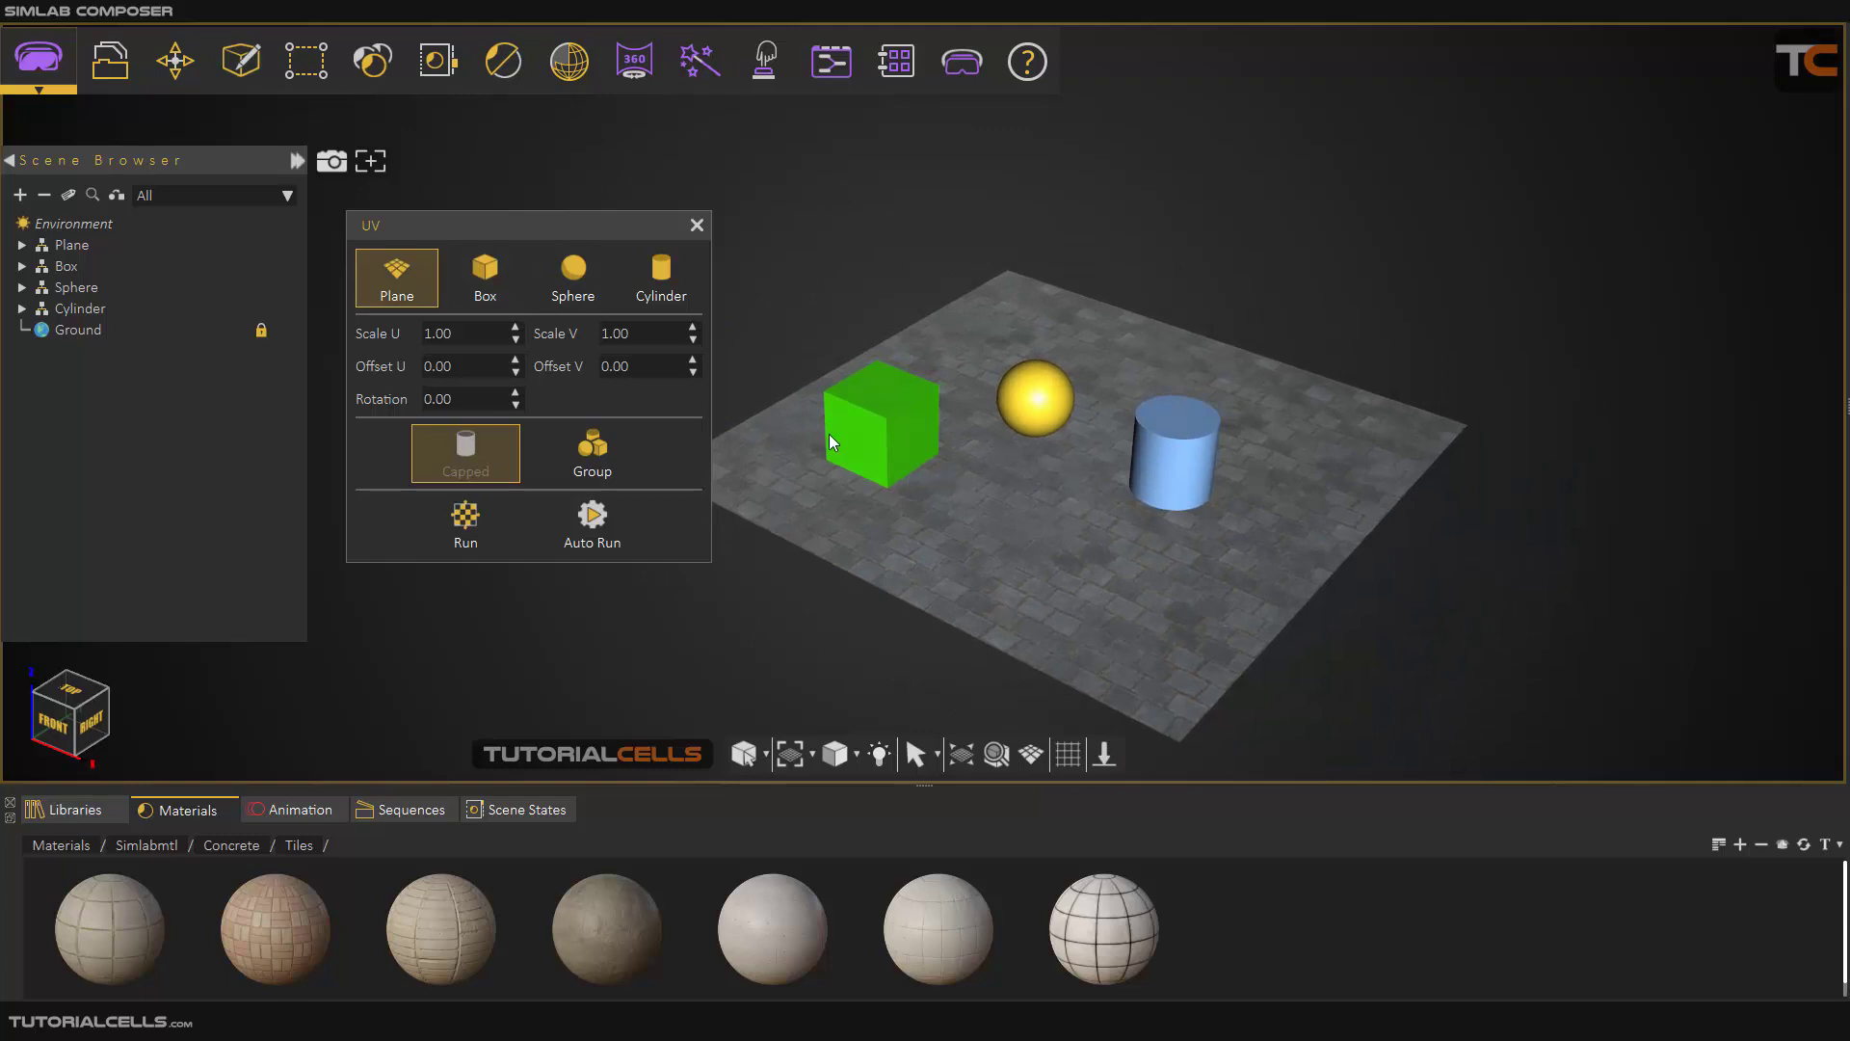
# Select the paved floor plane and run Plane UV mapping on it with Scale U and V at 1.00
pyautogui.click(877, 426)
pyautogui.click(1030, 413)
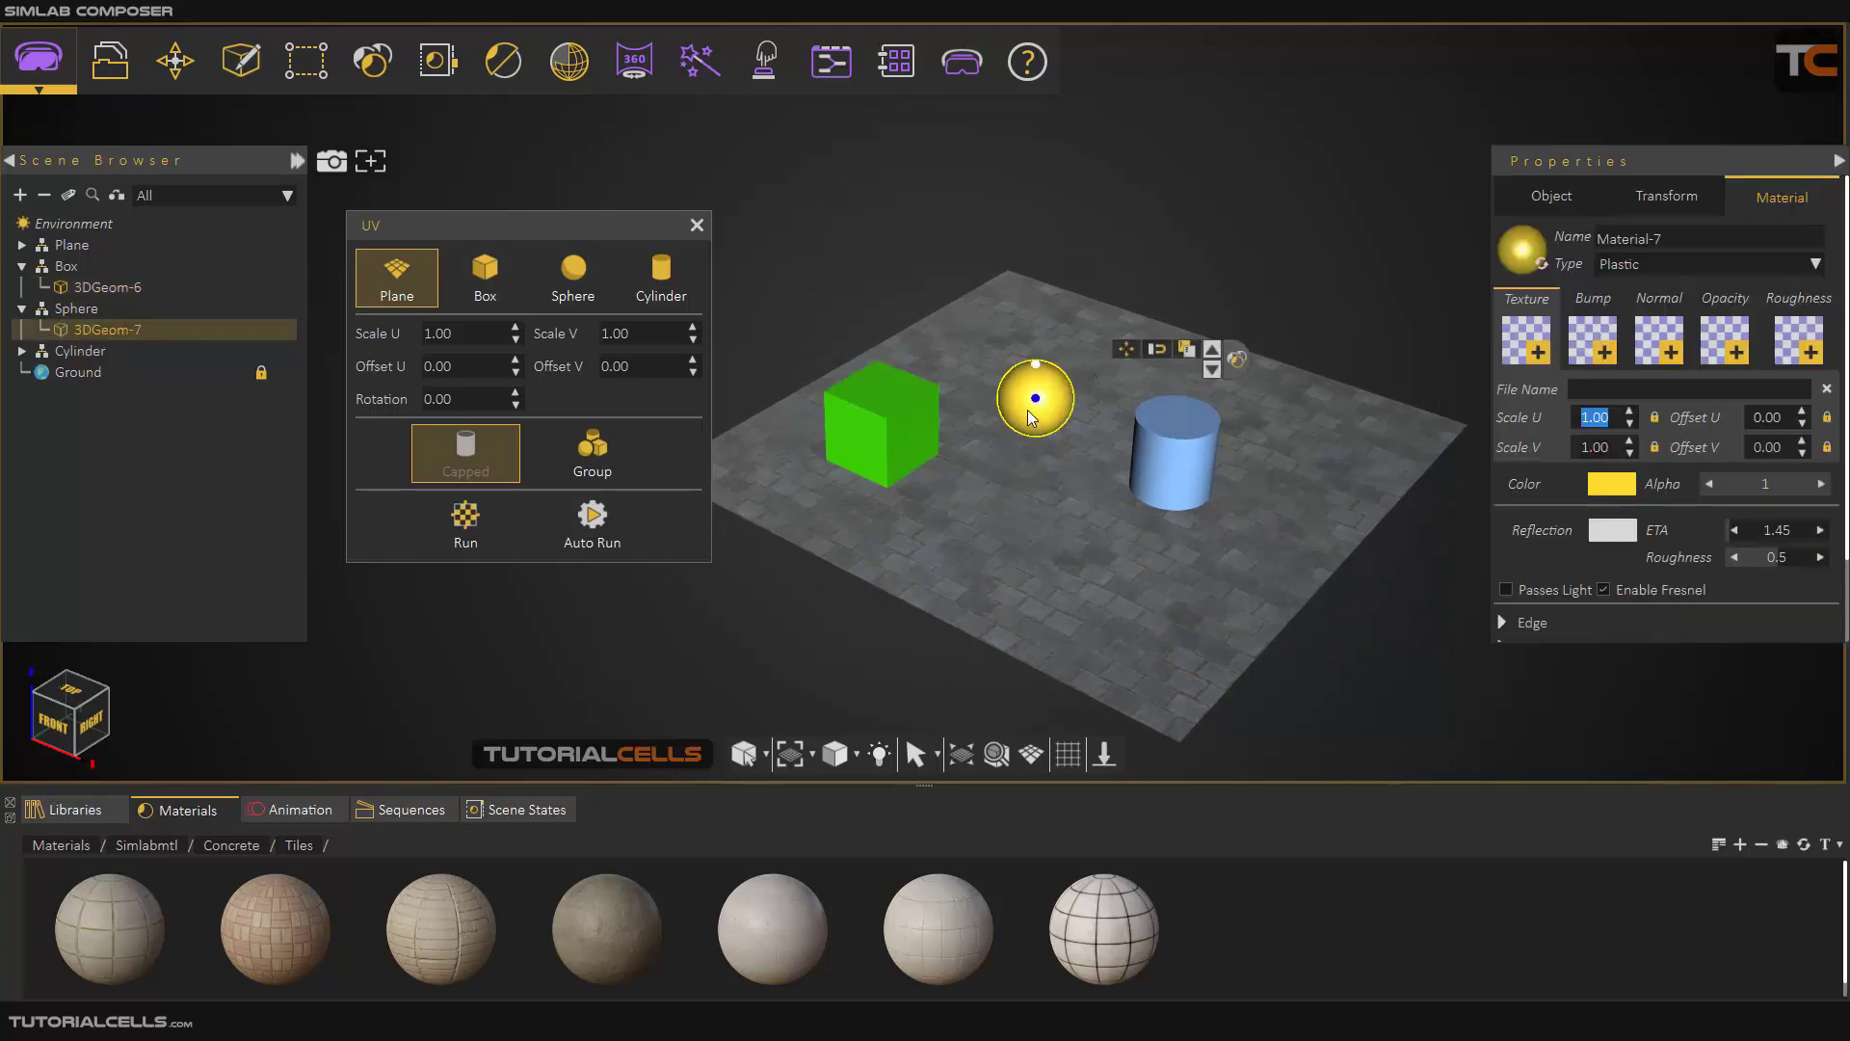
pyautogui.click(1176, 455)
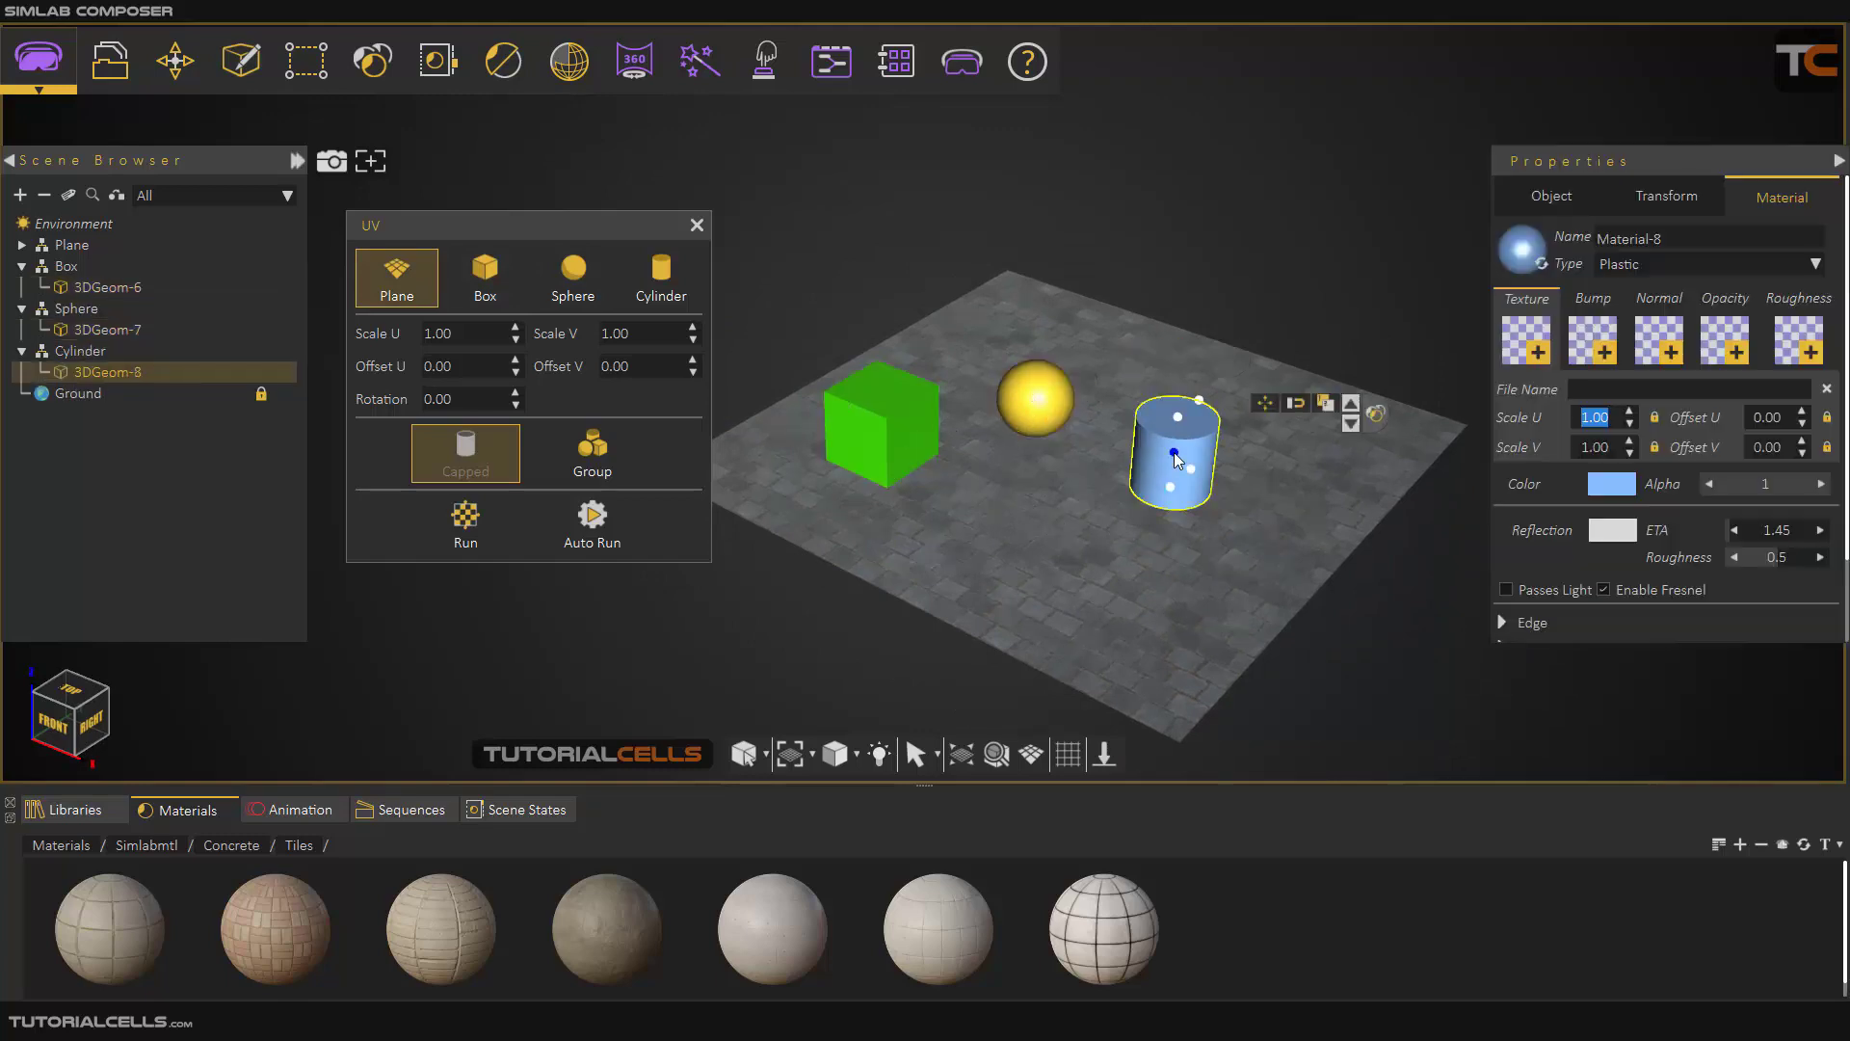
pyautogui.click(1097, 557)
pyautogui.scroll(2, 1096, 557)
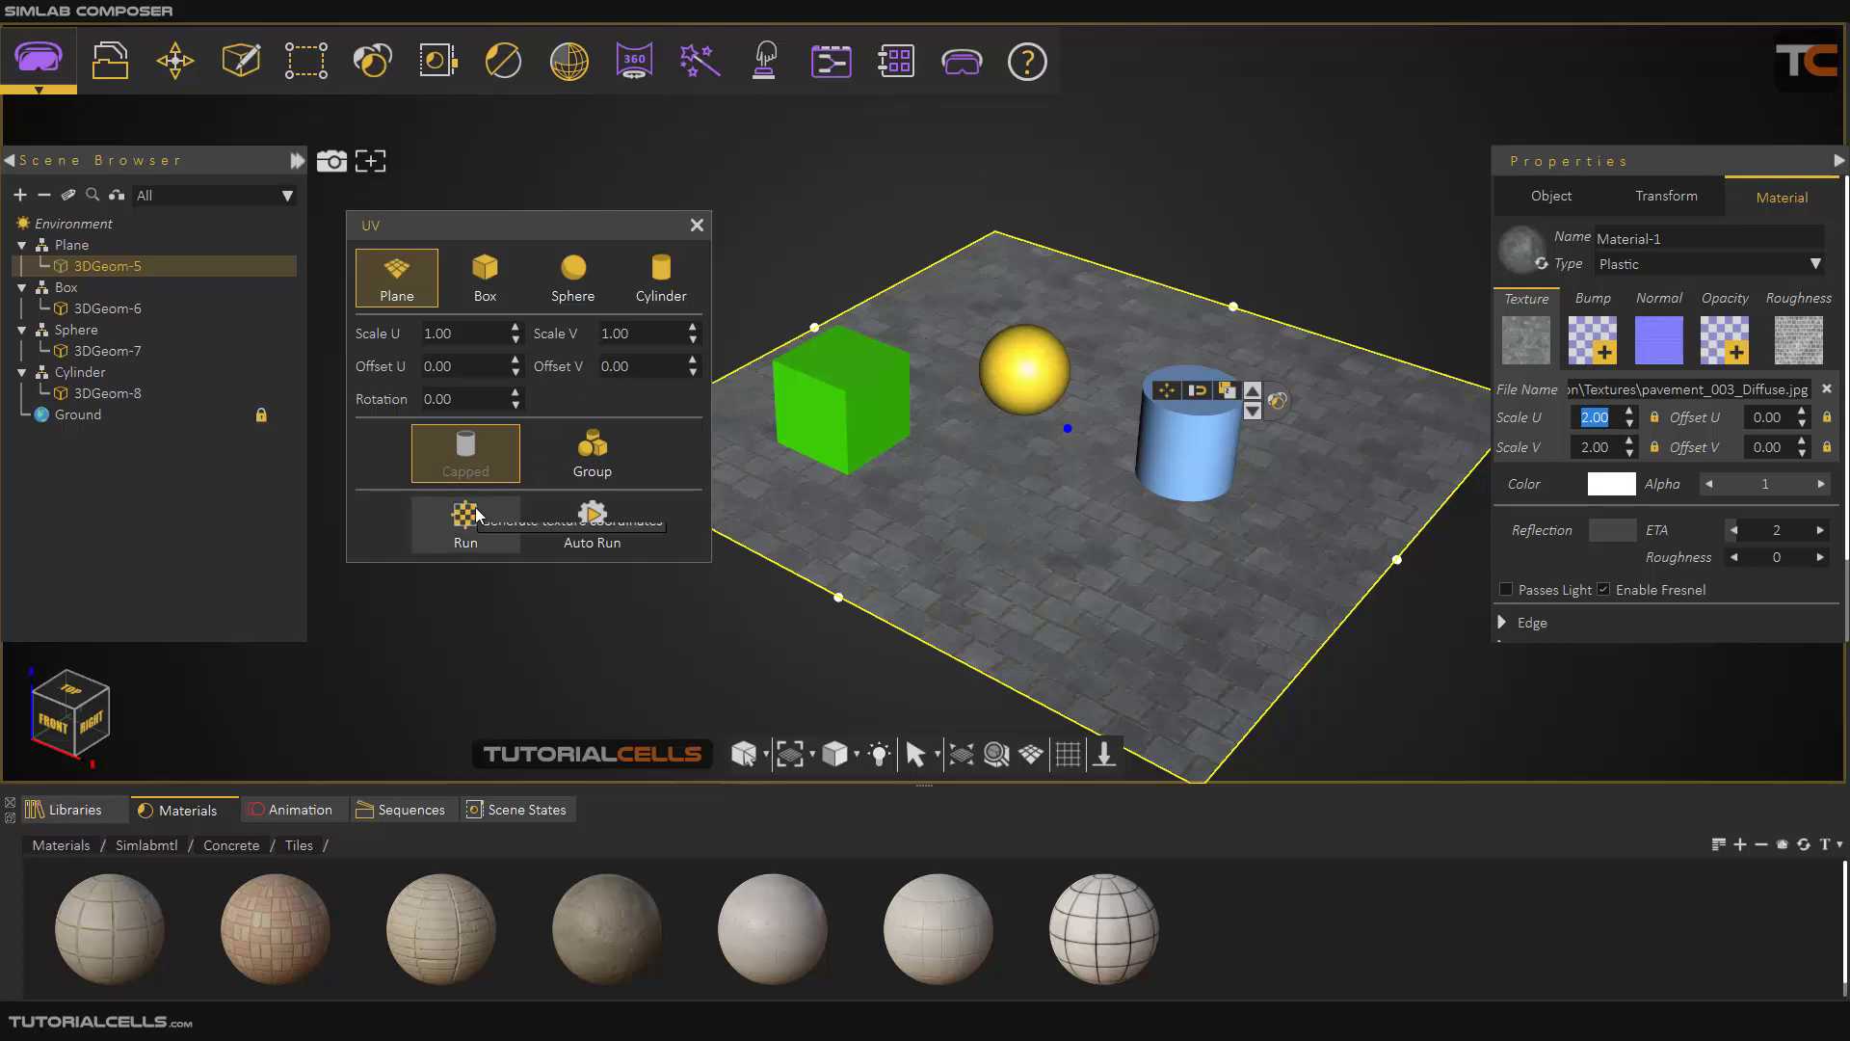
pyautogui.click(515, 520)
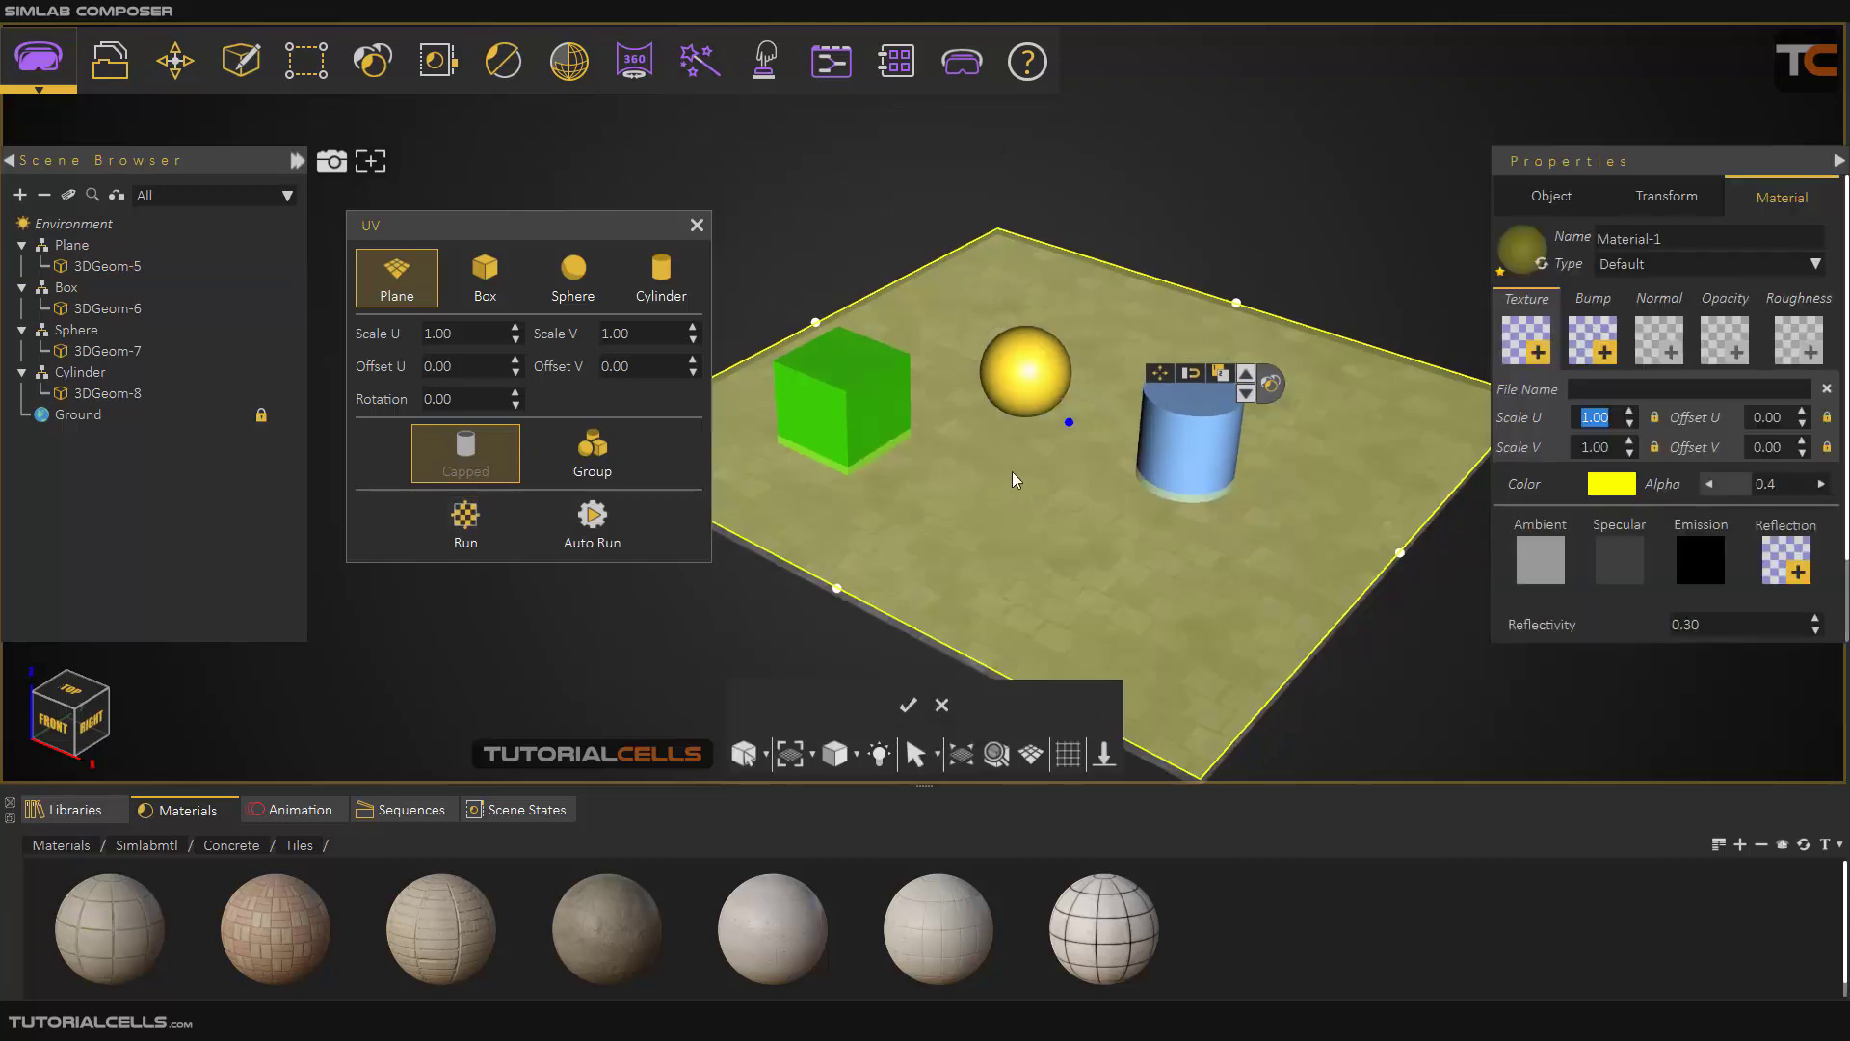
# Raise the floor's UV mapping plane vertically by about 1.57 above the floor
pyautogui.click(1166, 382)
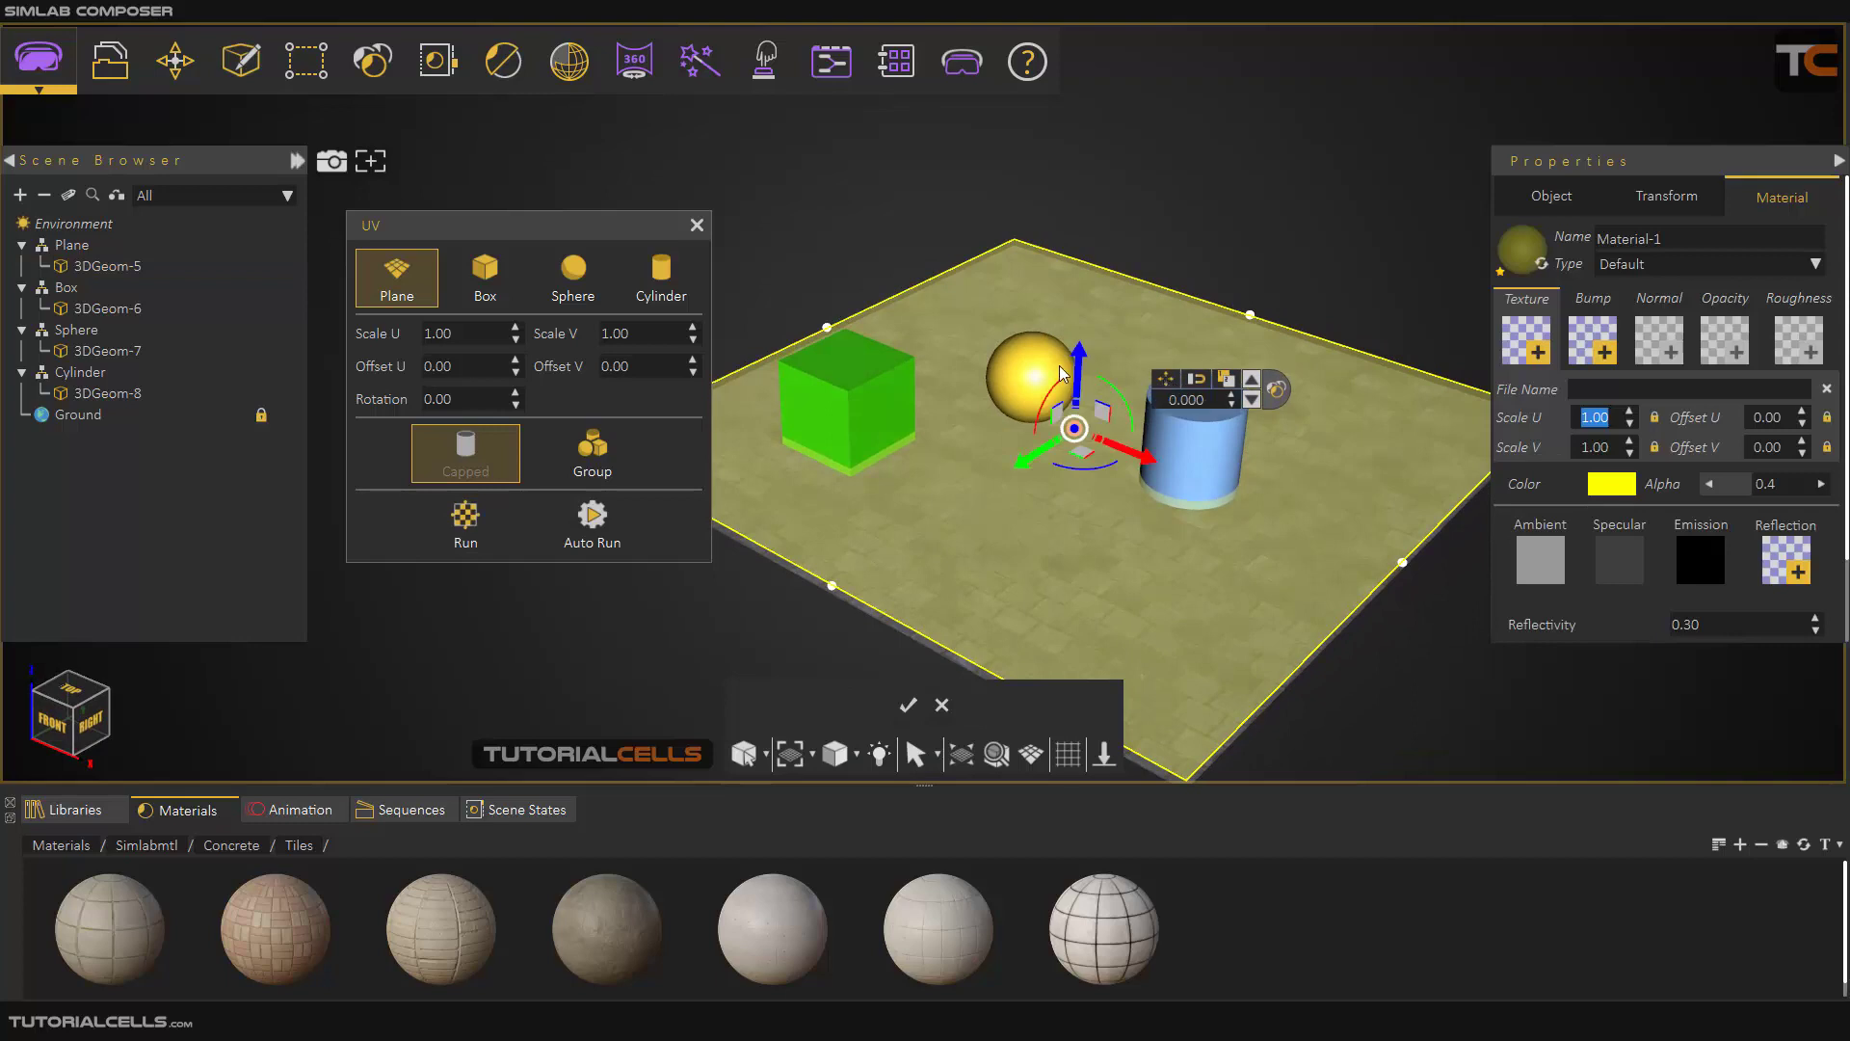
pyautogui.moveTo(1083, 351); pyautogui.dragTo(1081, 222)
pyautogui.moveTo(1078, 460)
pyautogui.mouseDown(button='middle')
pyautogui.moveTo(1083, 413)
pyautogui.moveTo(1096, 428)
pyautogui.mouseUp(button='middle')
pyautogui.scroll(-2, 1096, 431)
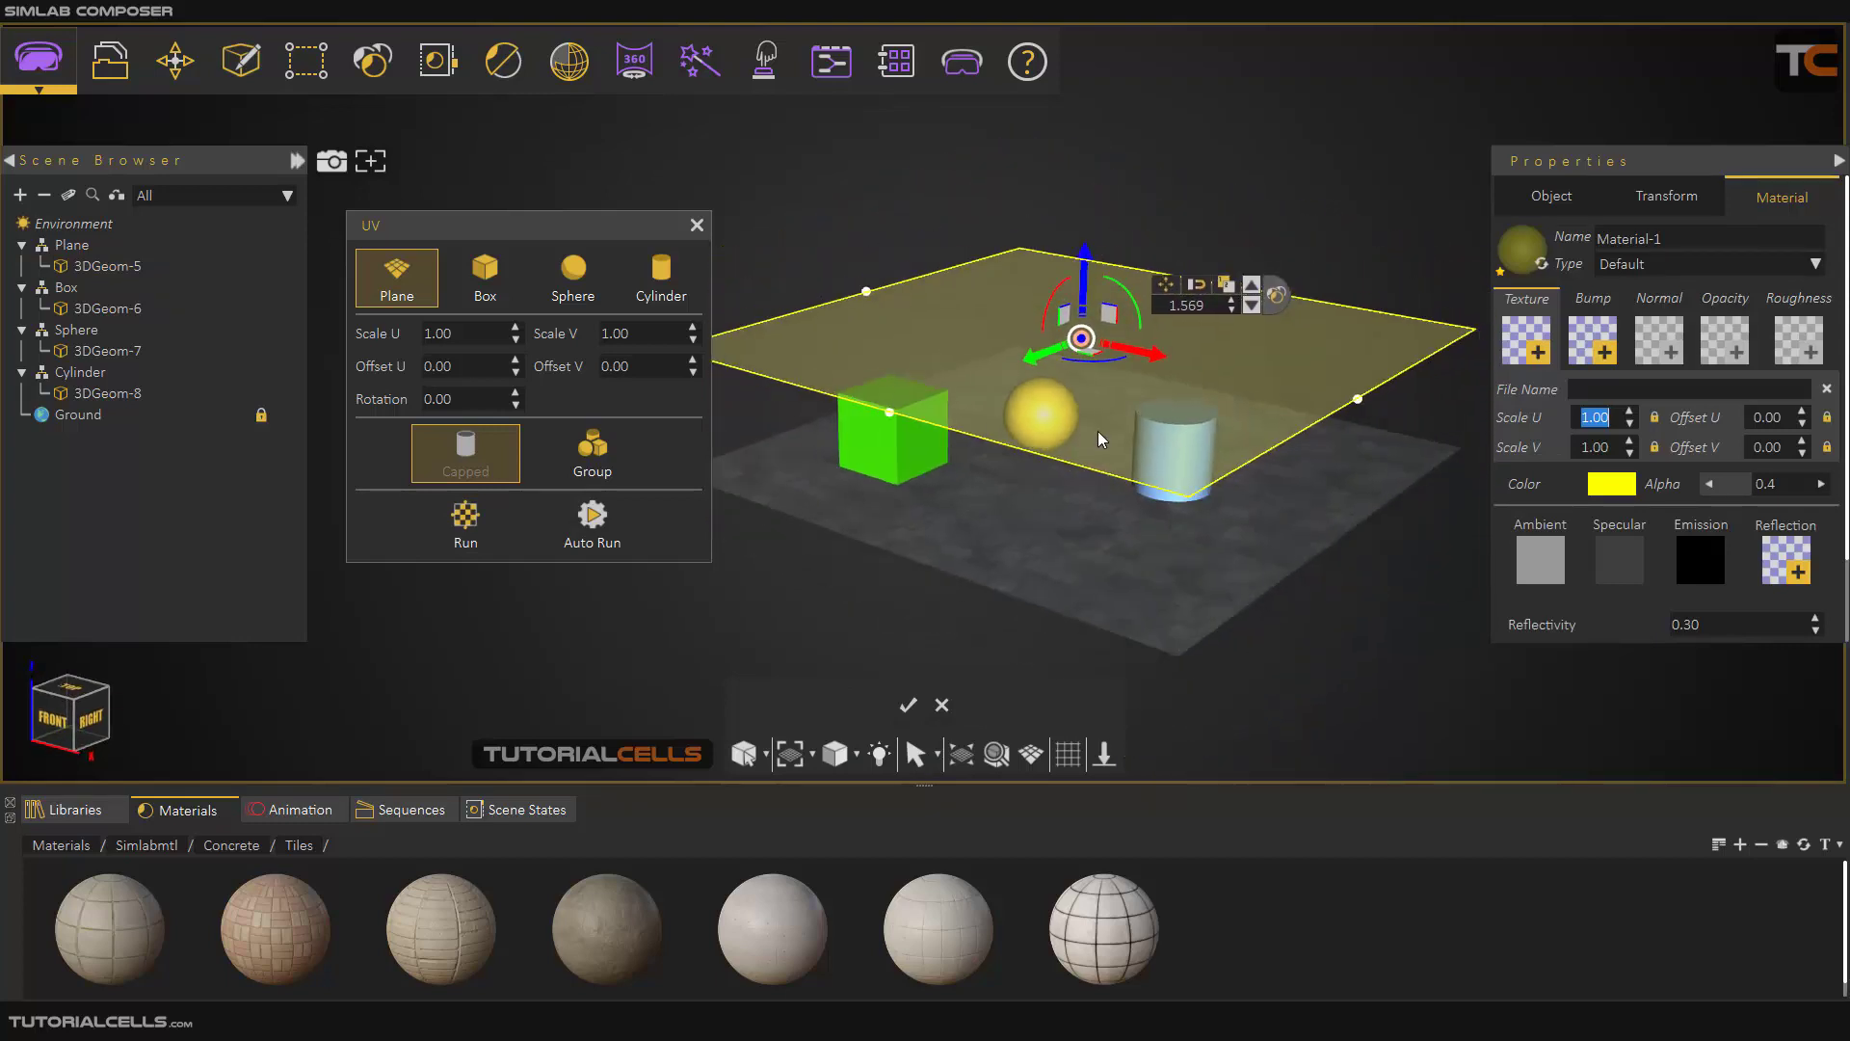
pyautogui.scroll(-2, 1090, 435)
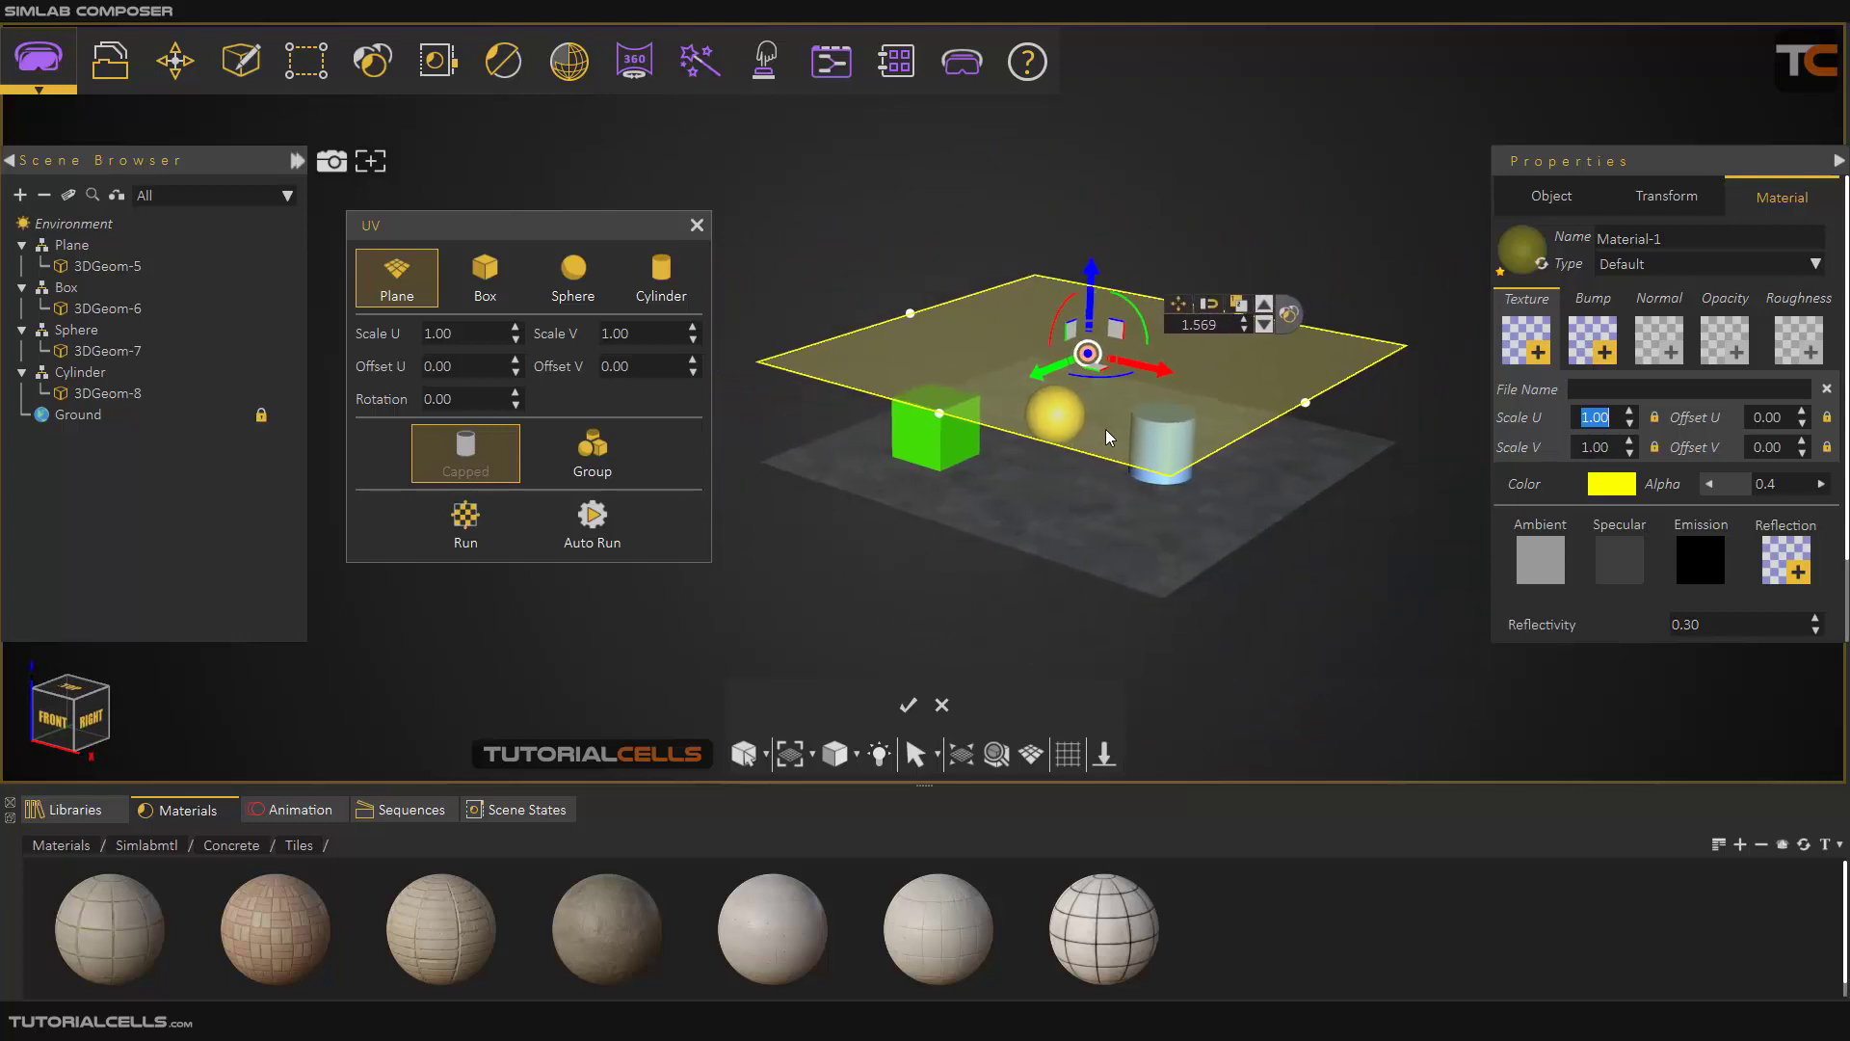
pyautogui.scroll(3, 1078, 458)
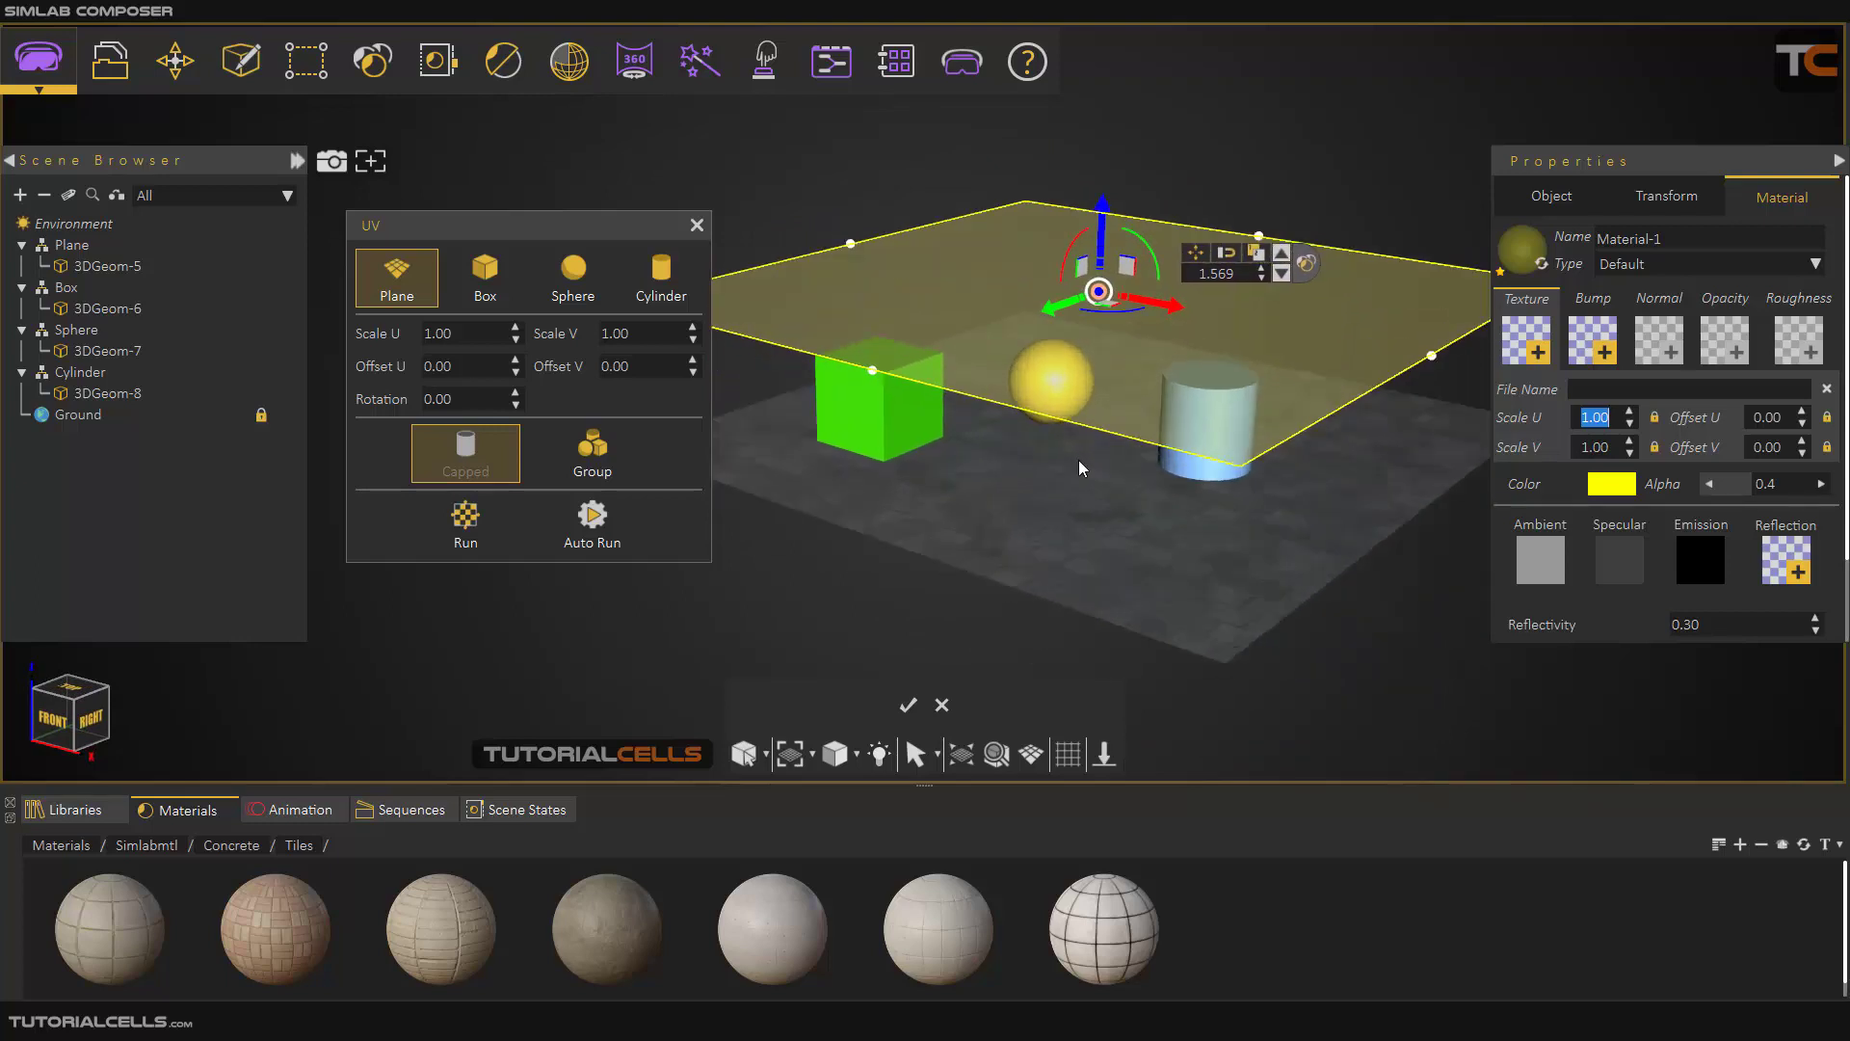
pyautogui.moveTo(1073, 506); pyautogui.dragTo(1136, 542, button='middle')
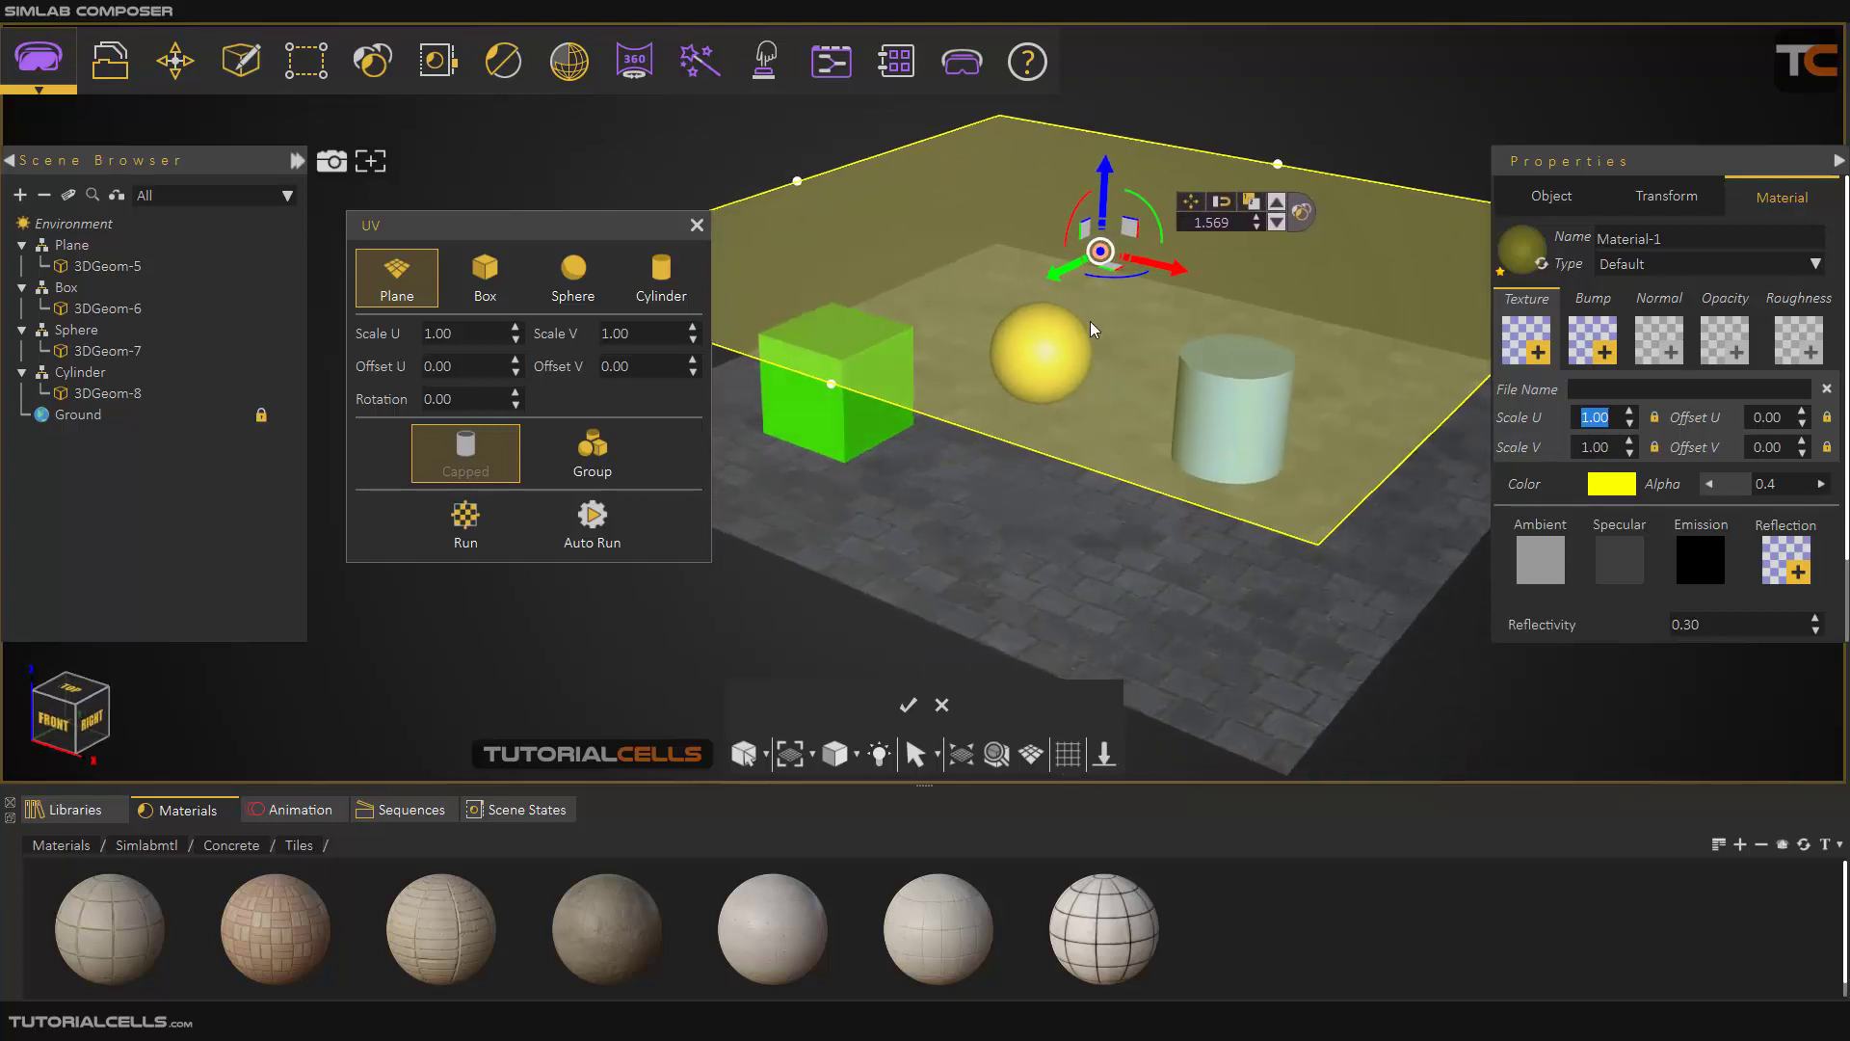
# Rotate the mapping plane about its vertical axis to about 342 degrees and apply the mapping to the floor
pyautogui.moveTo(1115, 284); pyautogui.dragTo(1036, 364)
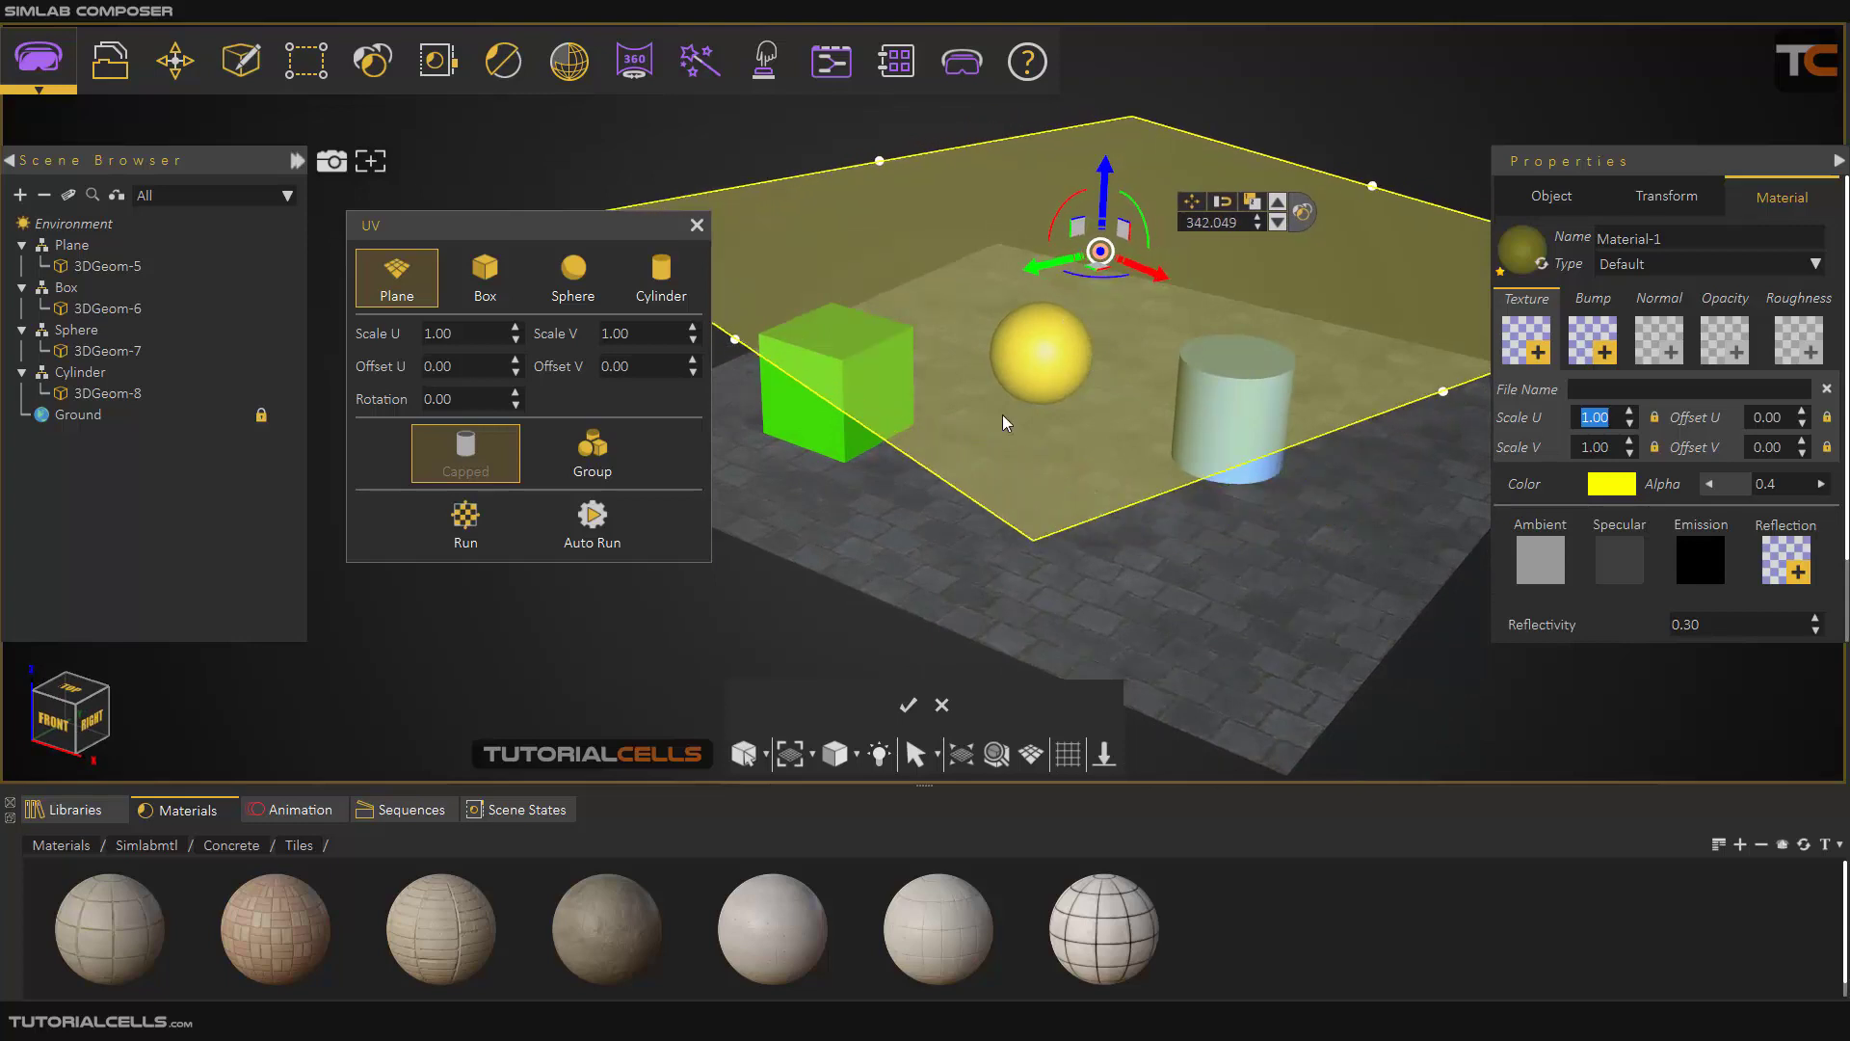
pyautogui.click(912, 706)
pyautogui.moveTo(1262, 553); pyautogui.dragTo(1147, 553)
# Assign the small brick tile material (t_brick_floor_002) to the green box and inspect its faces up close
pyautogui.moveTo(894, 430); pyautogui.dragTo(1003, 441, button='middle')
pyautogui.scroll(3, 894, 336)
pyautogui.click(979, 377)
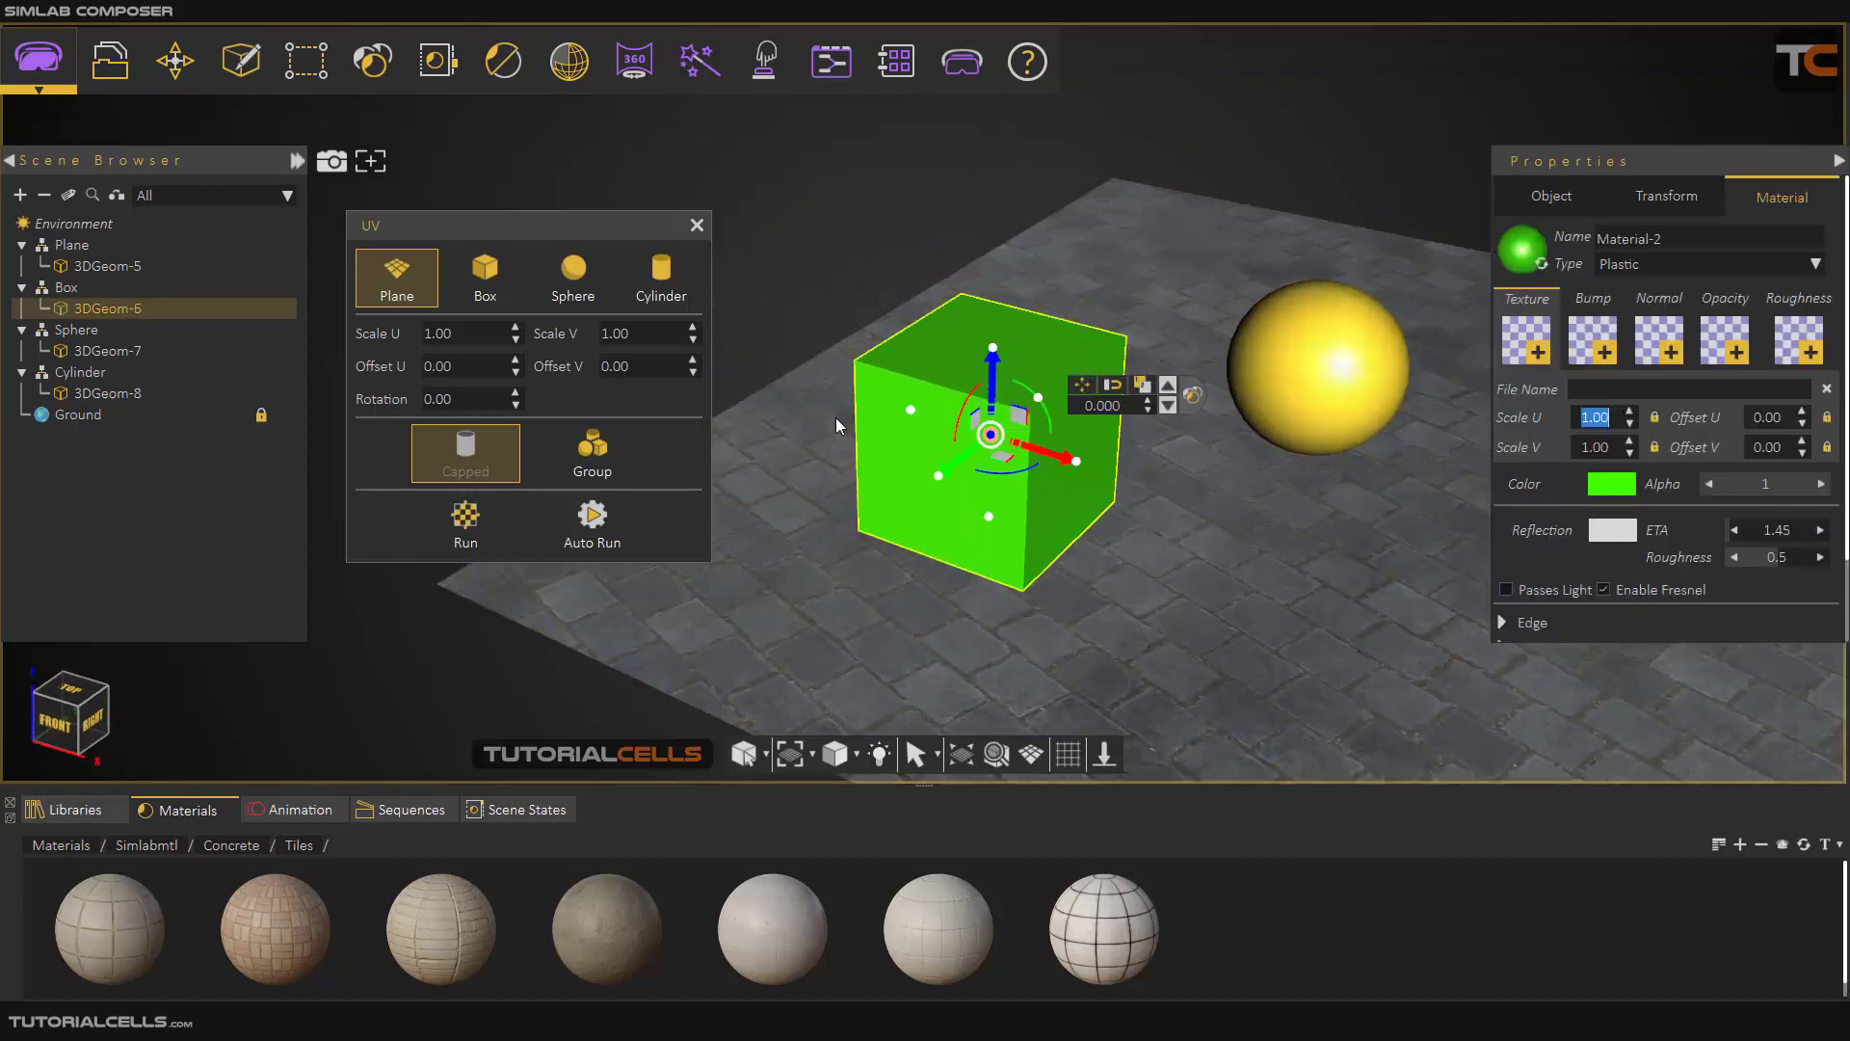
pyautogui.moveTo(310, 899); pyautogui.dragTo(894, 453)
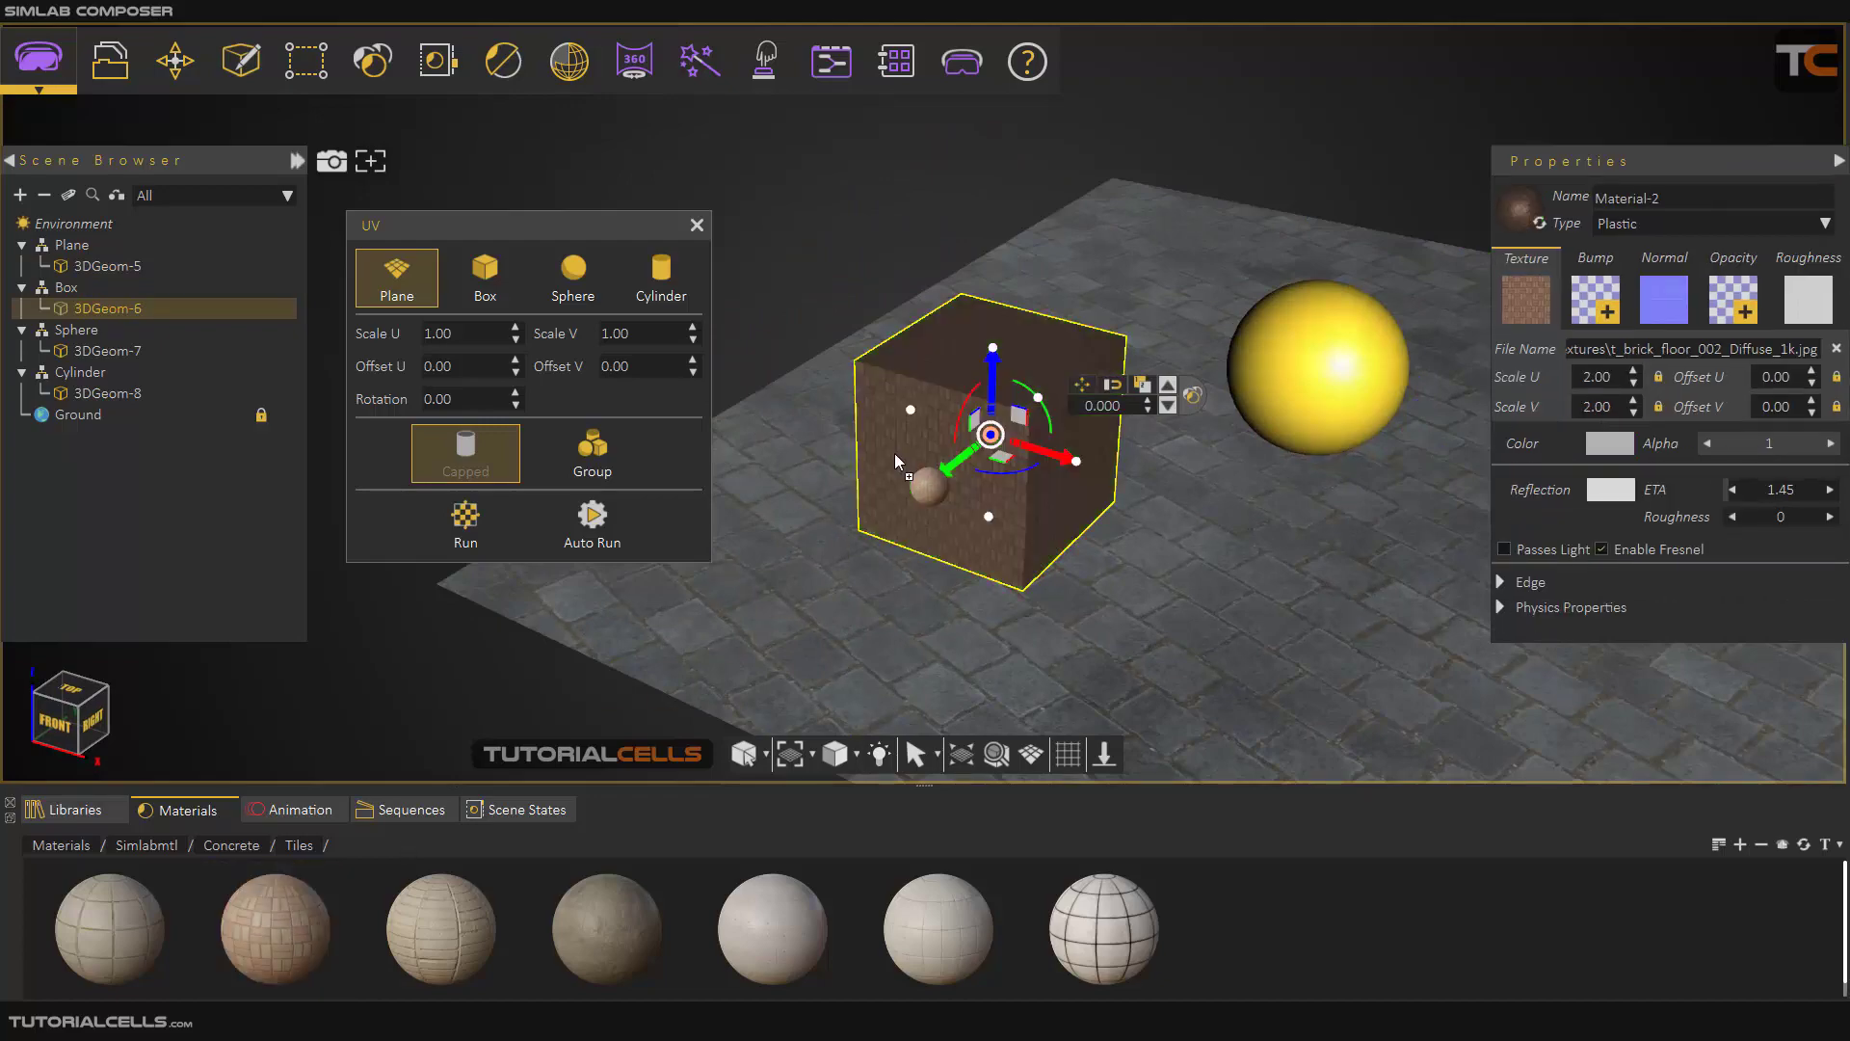
pyautogui.scroll(5, 972, 395)
pyautogui.moveTo(1245, 472); pyautogui.dragTo(1373, 568)
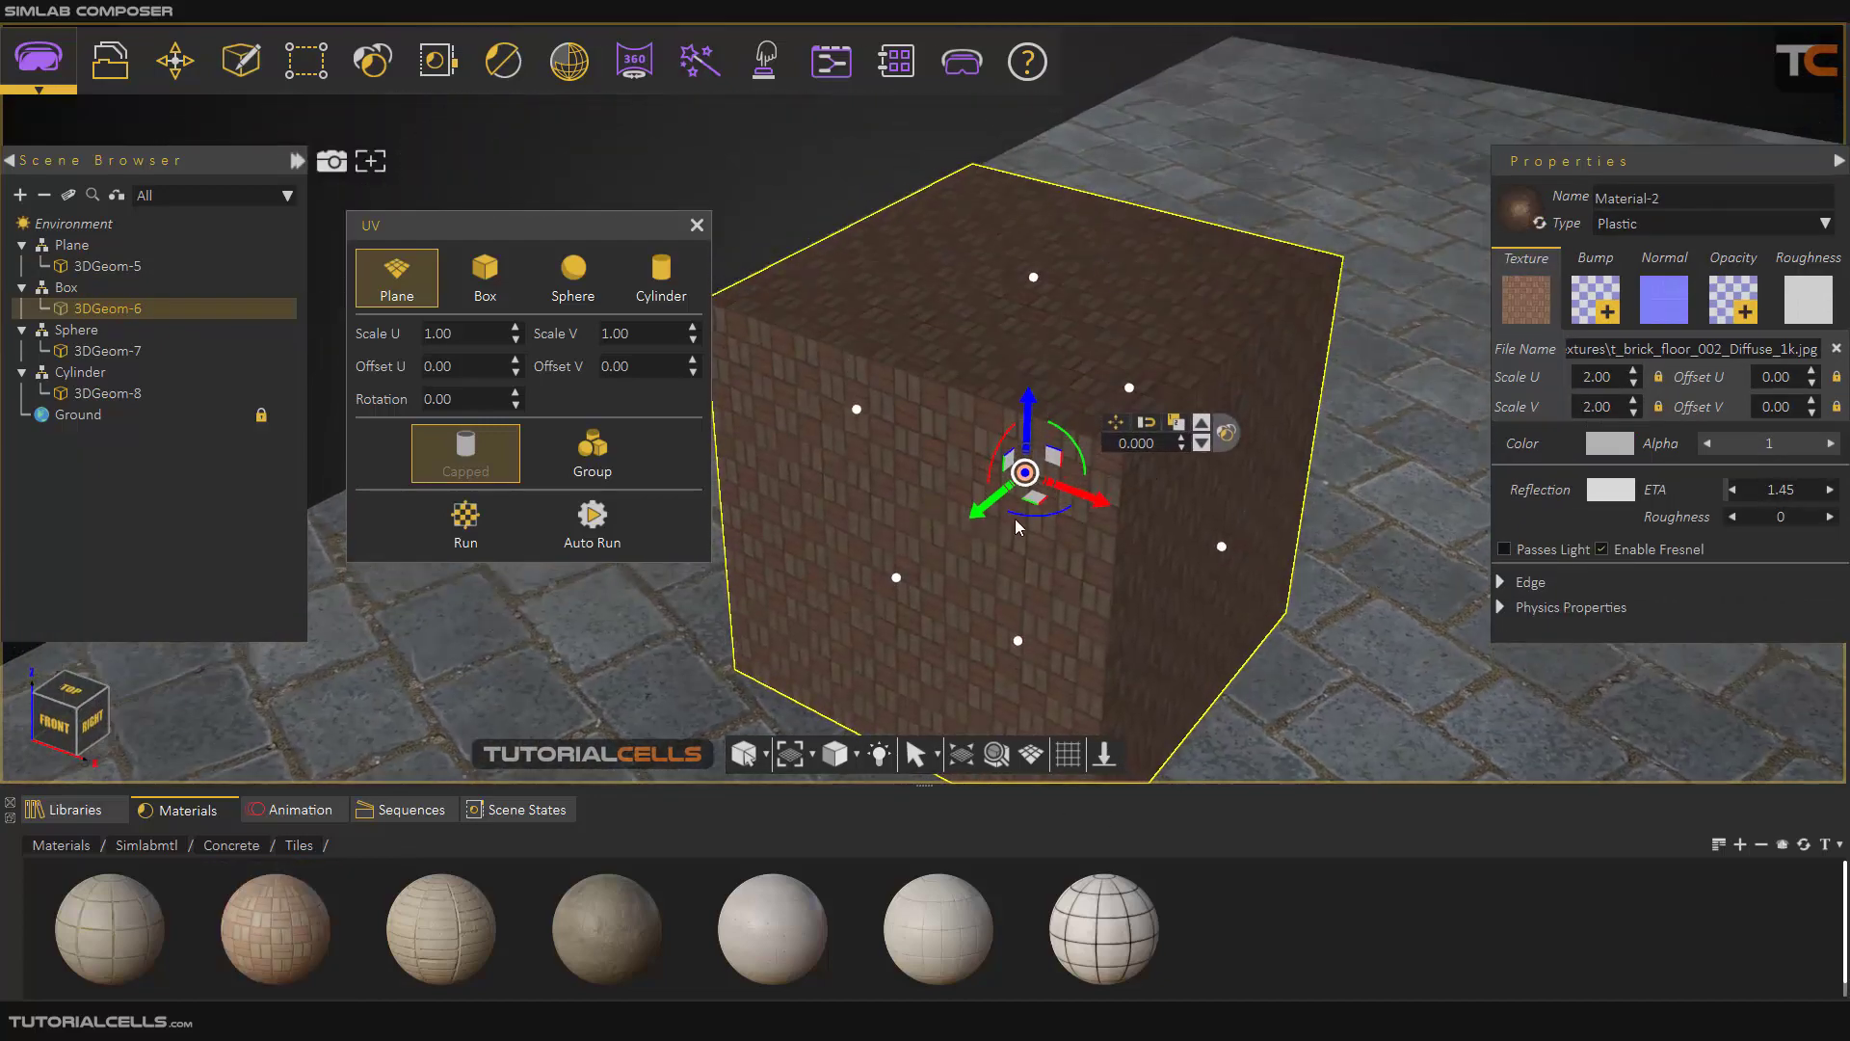
pyautogui.moveTo(998, 471); pyautogui.dragTo(961, 430)
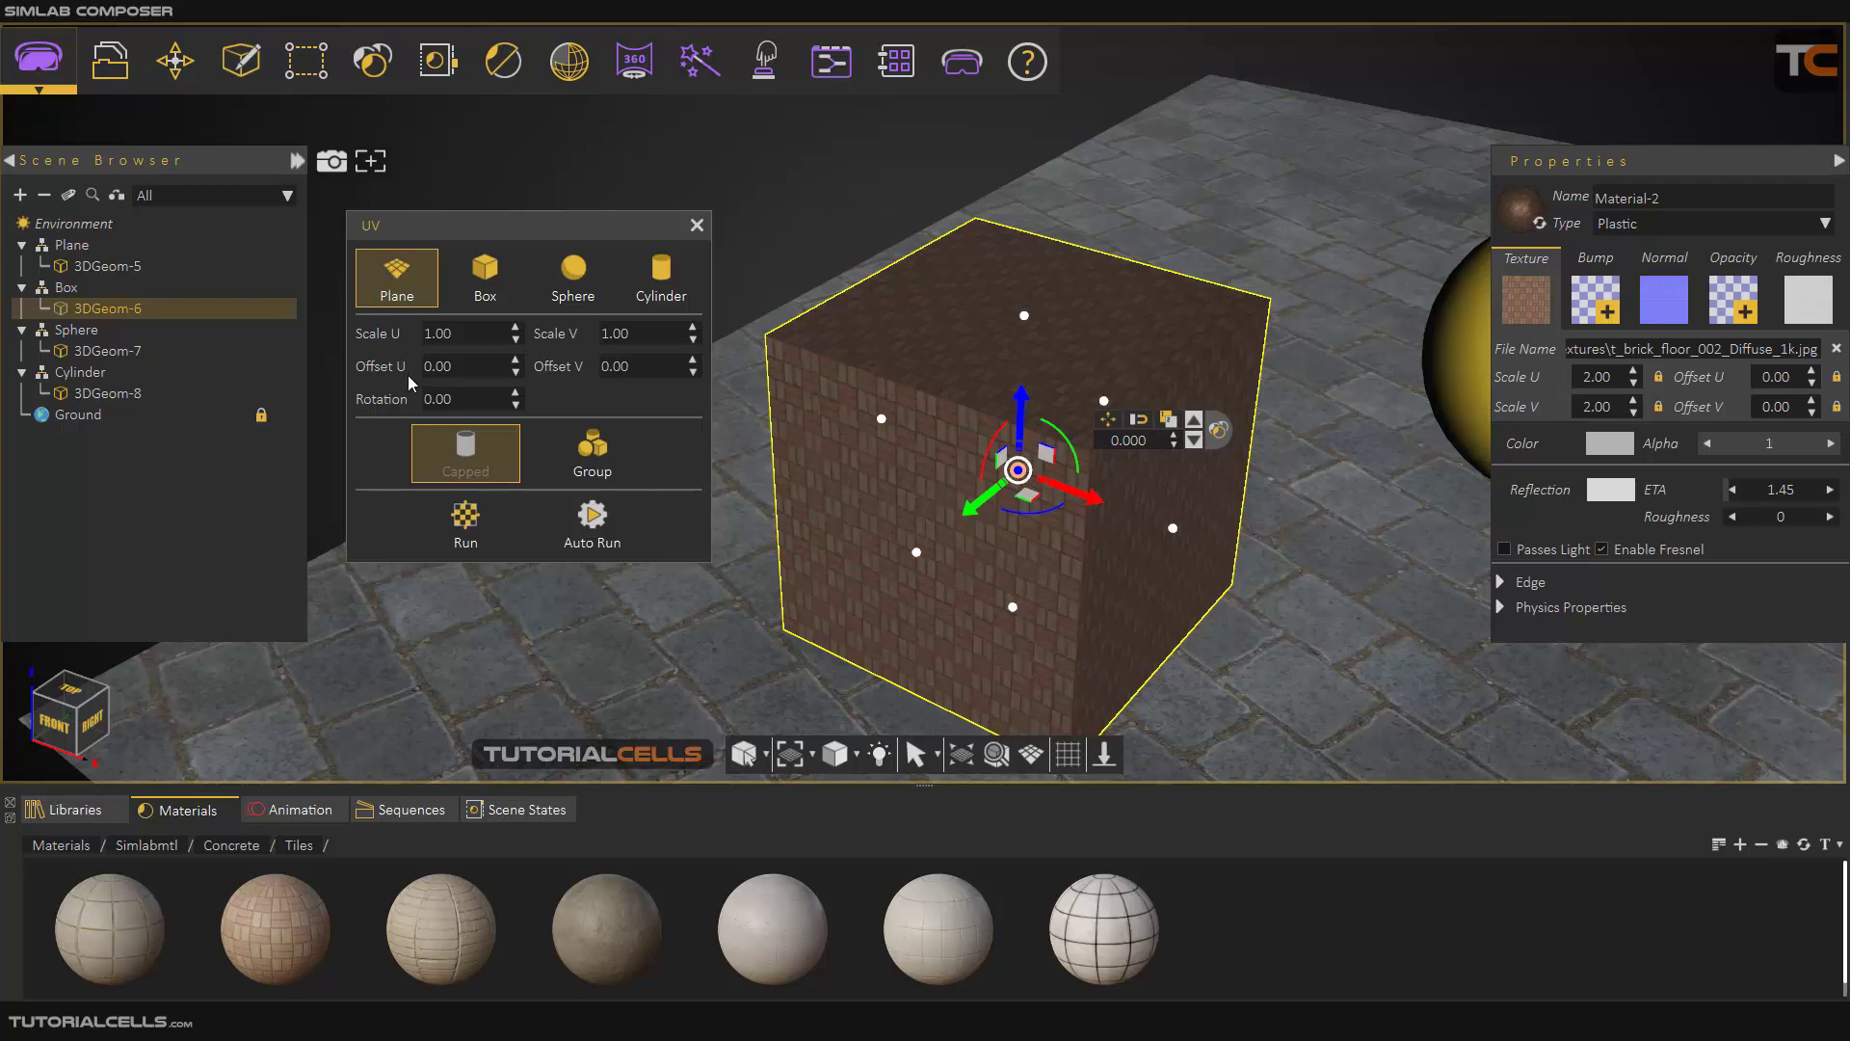
# Run Plane UV mapping on the brick box, move the mapping plane outward from its left face, and apply it
pyautogui.click(467, 521)
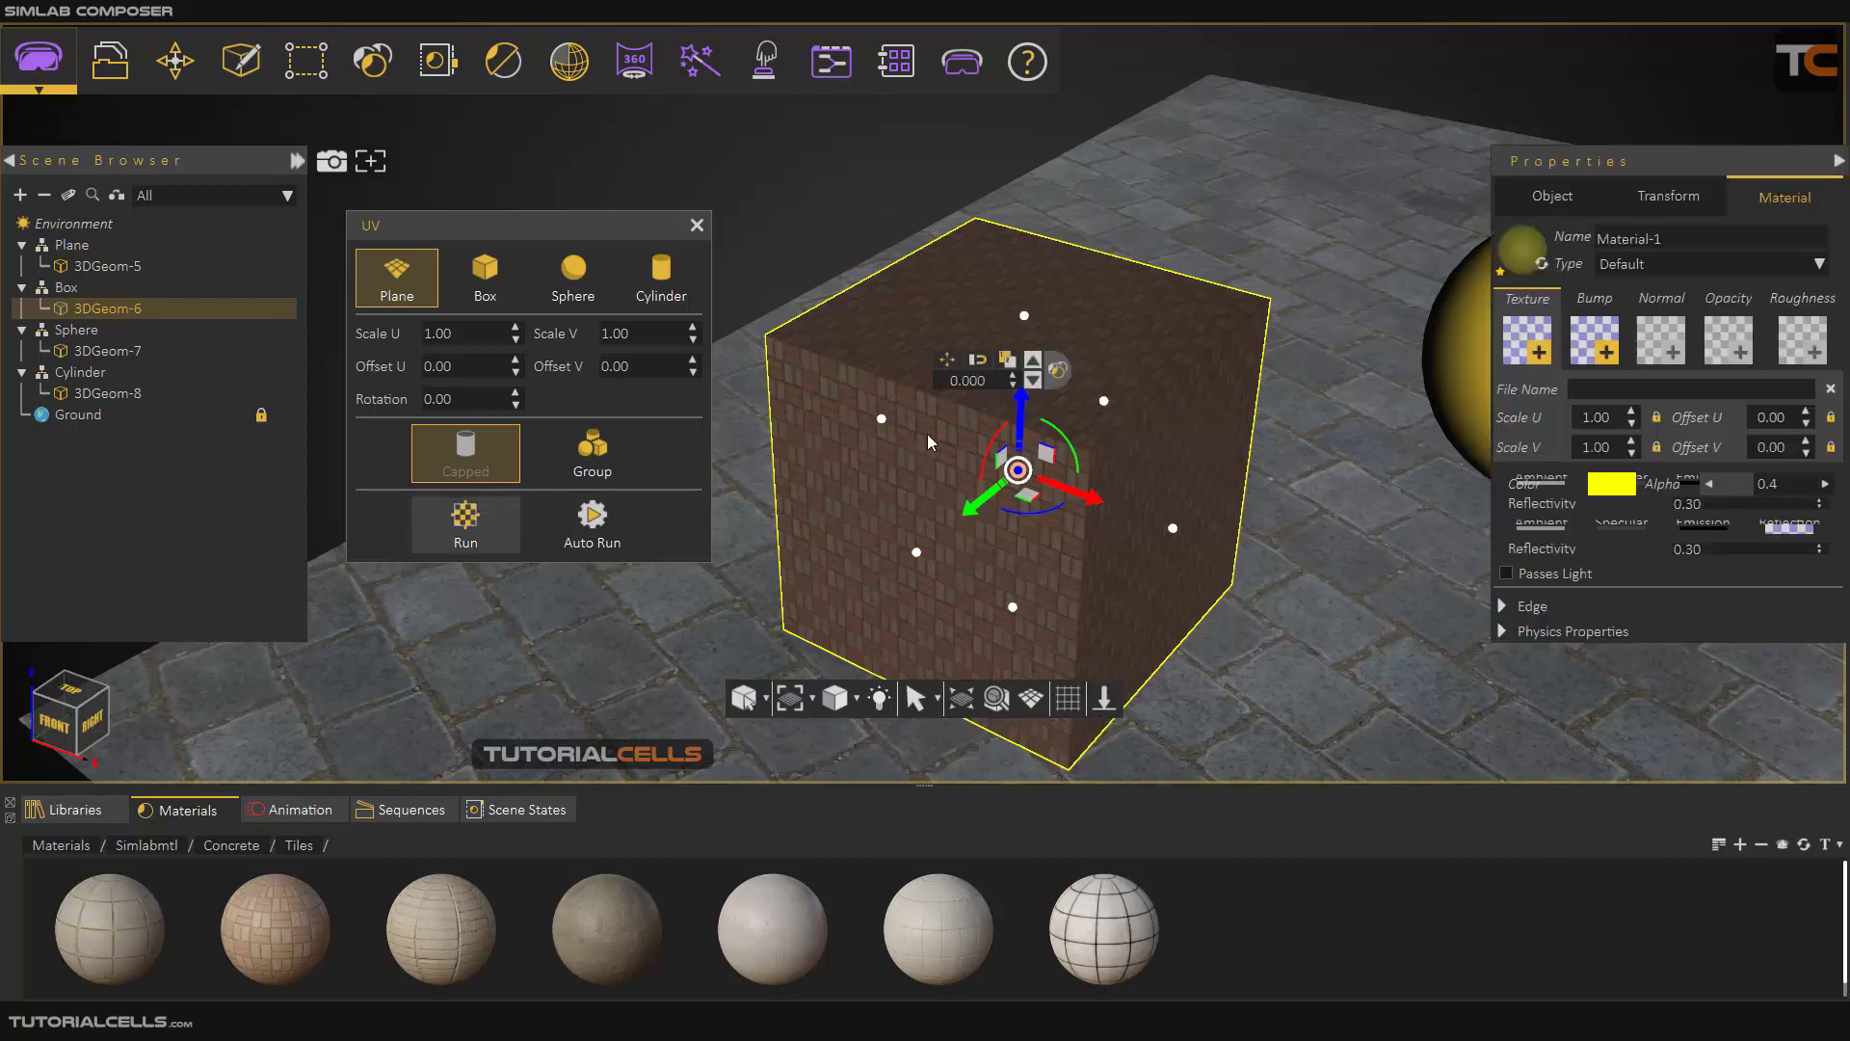
pyautogui.scroll(-2, 892, 445)
pyautogui.moveTo(892, 445); pyautogui.dragTo(1011, 441, button='middle')
pyautogui.scroll(3, 896, 448)
pyautogui.moveTo(949, 409); pyautogui.dragTo(868, 420)
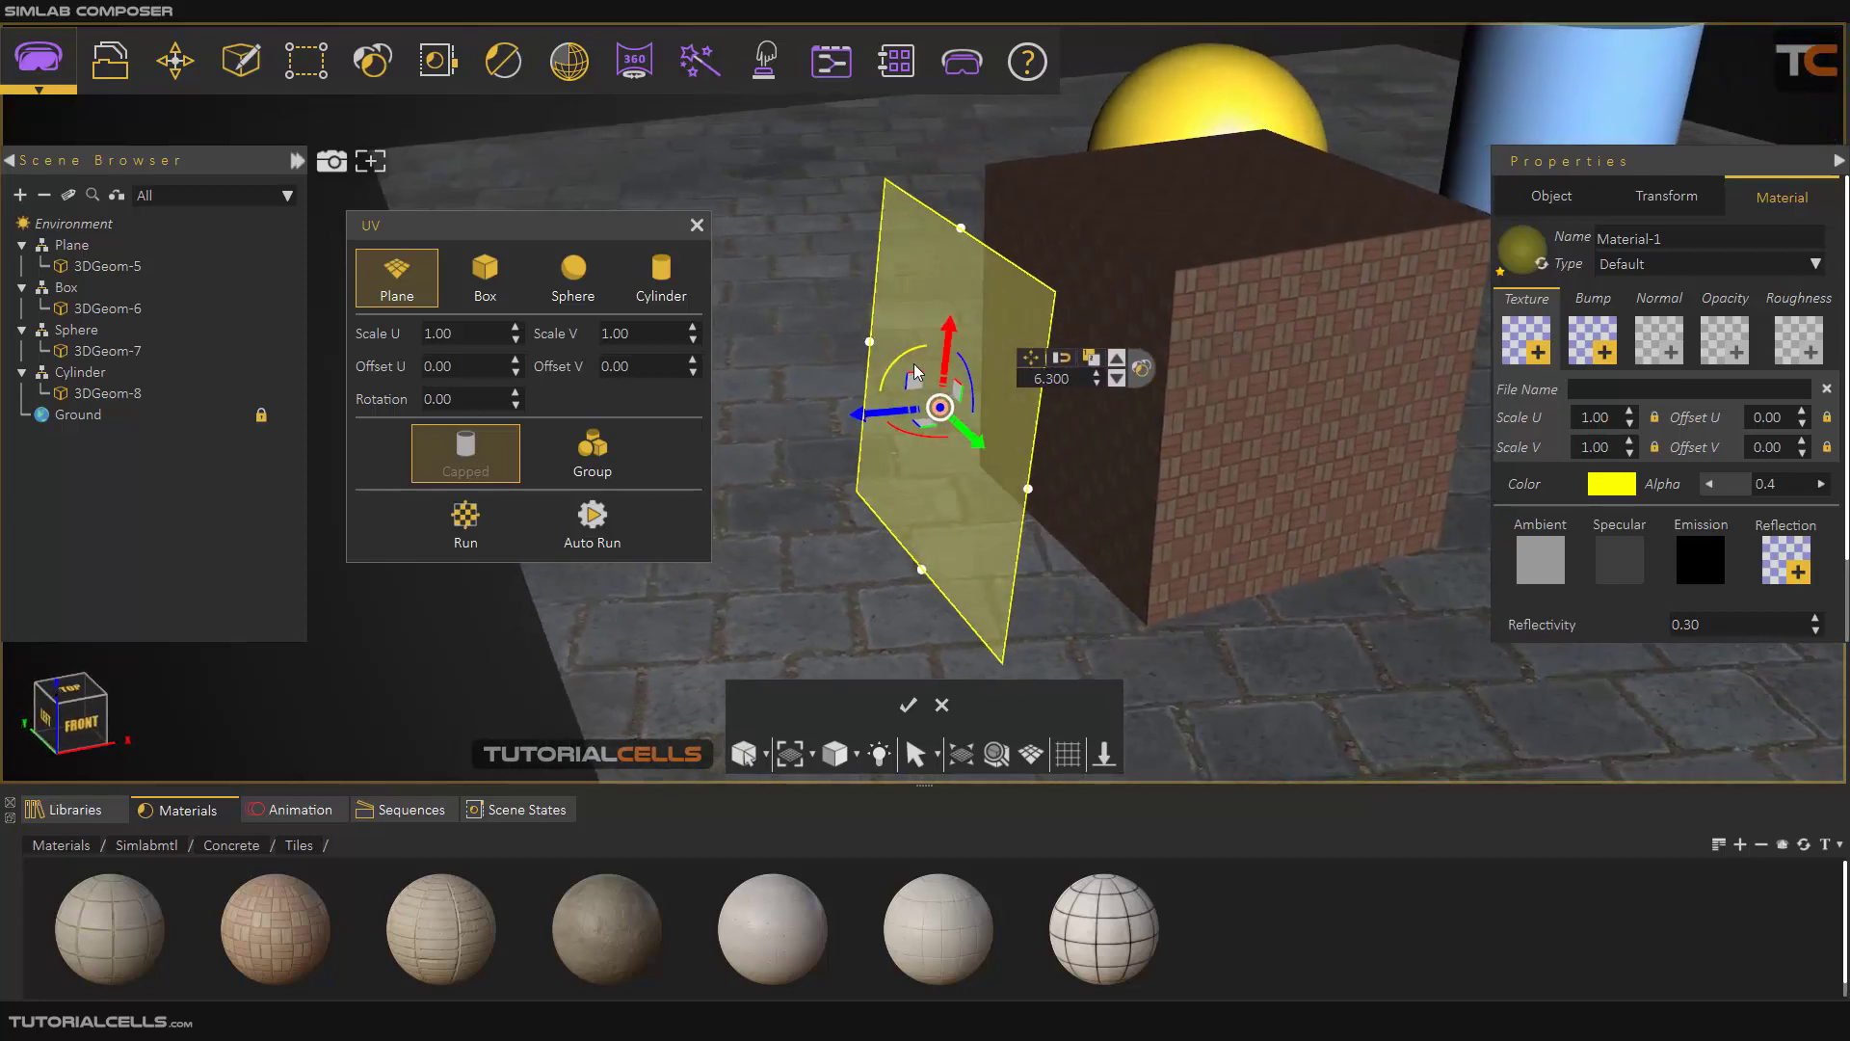
pyautogui.moveTo(1050, 430); pyautogui.dragTo(1201, 460, button='middle')
pyautogui.scroll(2, 1010, 434)
pyautogui.moveTo(1199, 459); pyautogui.dragTo(1136, 437)
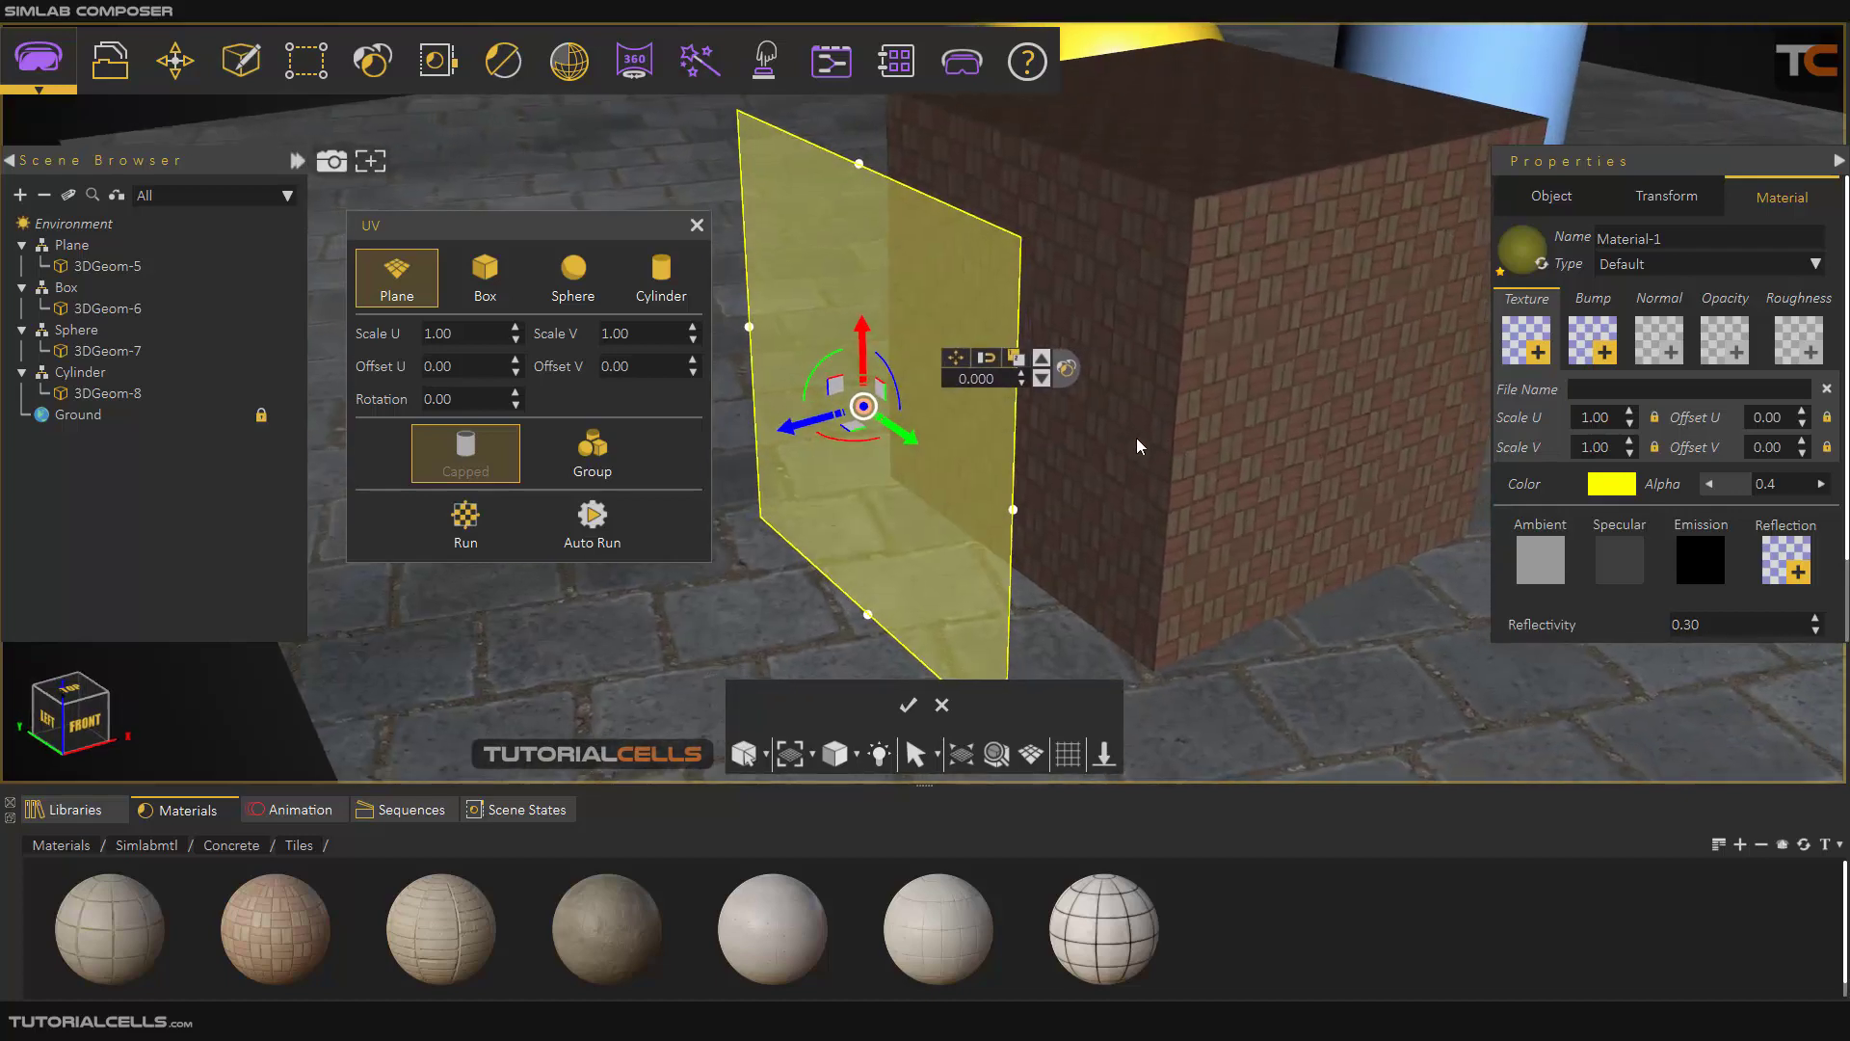
pyautogui.click(908, 706)
# Examine how the plane-projected brick texture lies on the box's left, front, right and top faces
pyautogui.scroll(-3, 1123, 443)
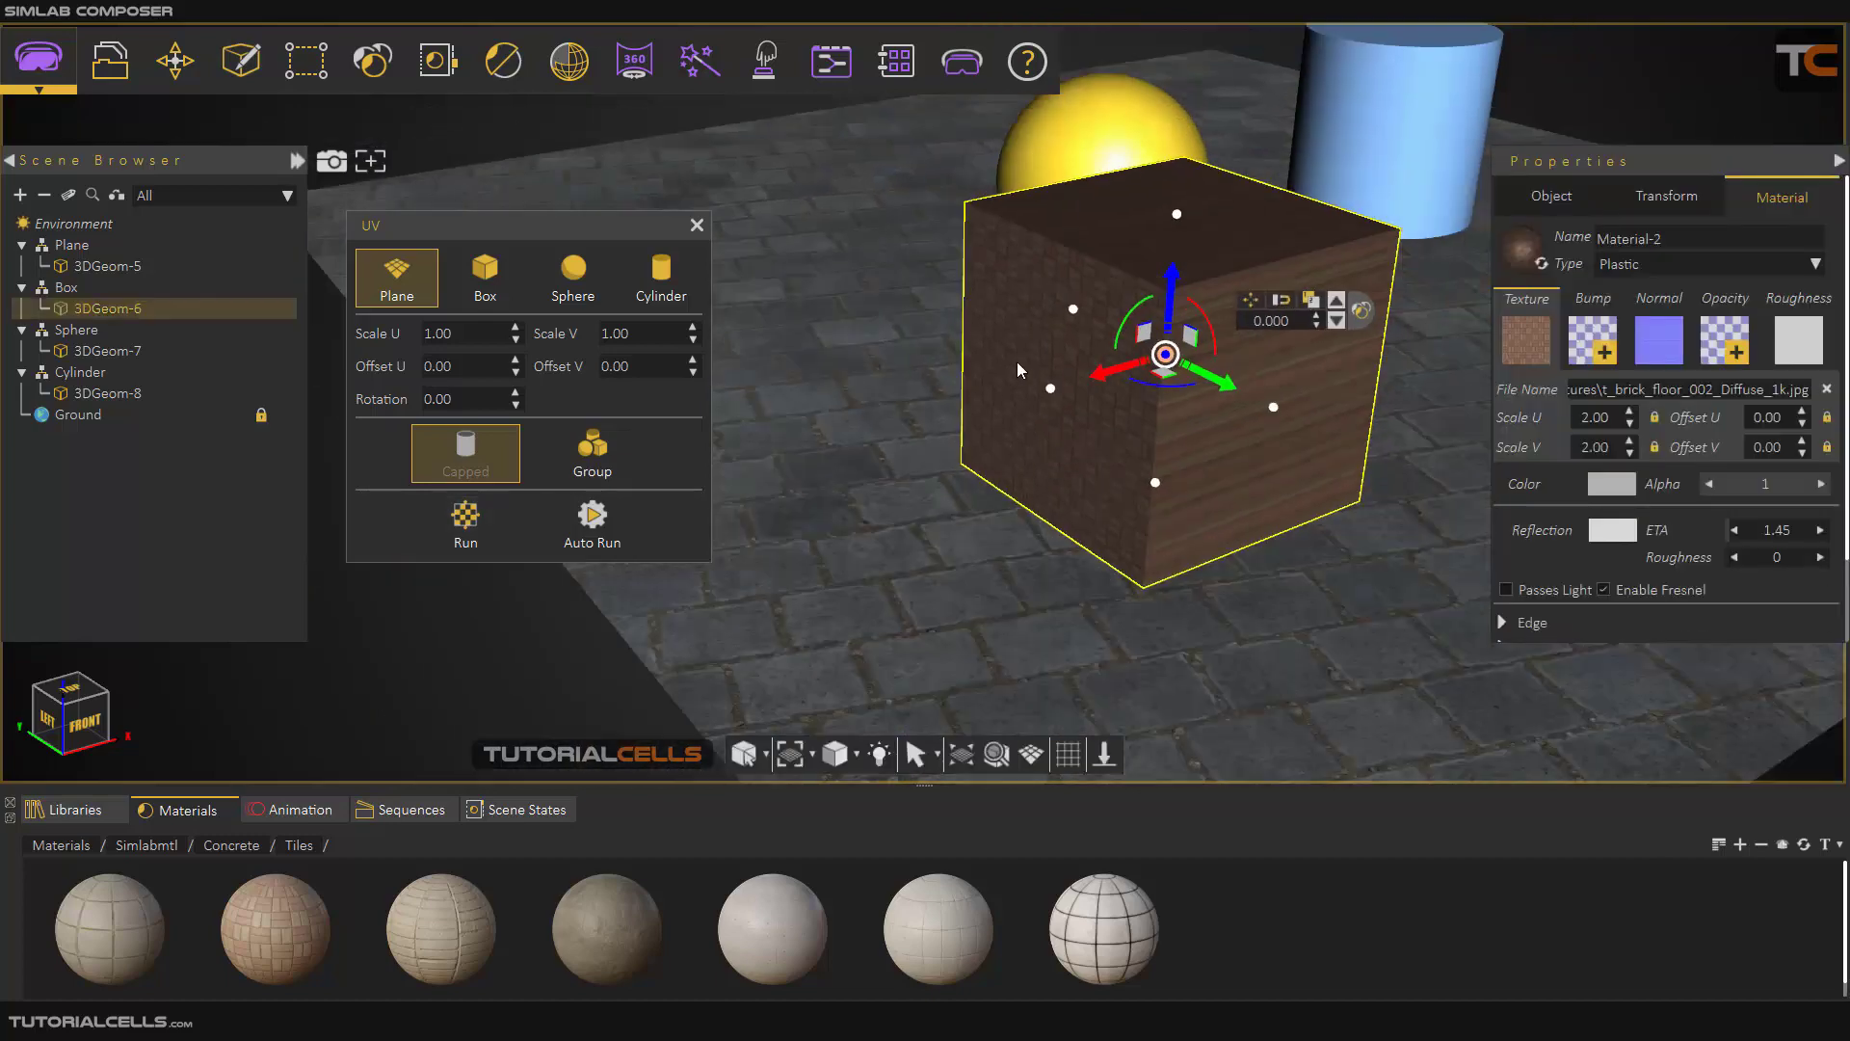
pyautogui.scroll(3, 1016, 361)
pyautogui.scroll(-2, 1118, 387)
pyautogui.scroll(2, 1092, 388)
pyautogui.moveTo(1174, 380); pyautogui.dragTo(920, 439, button='middle')
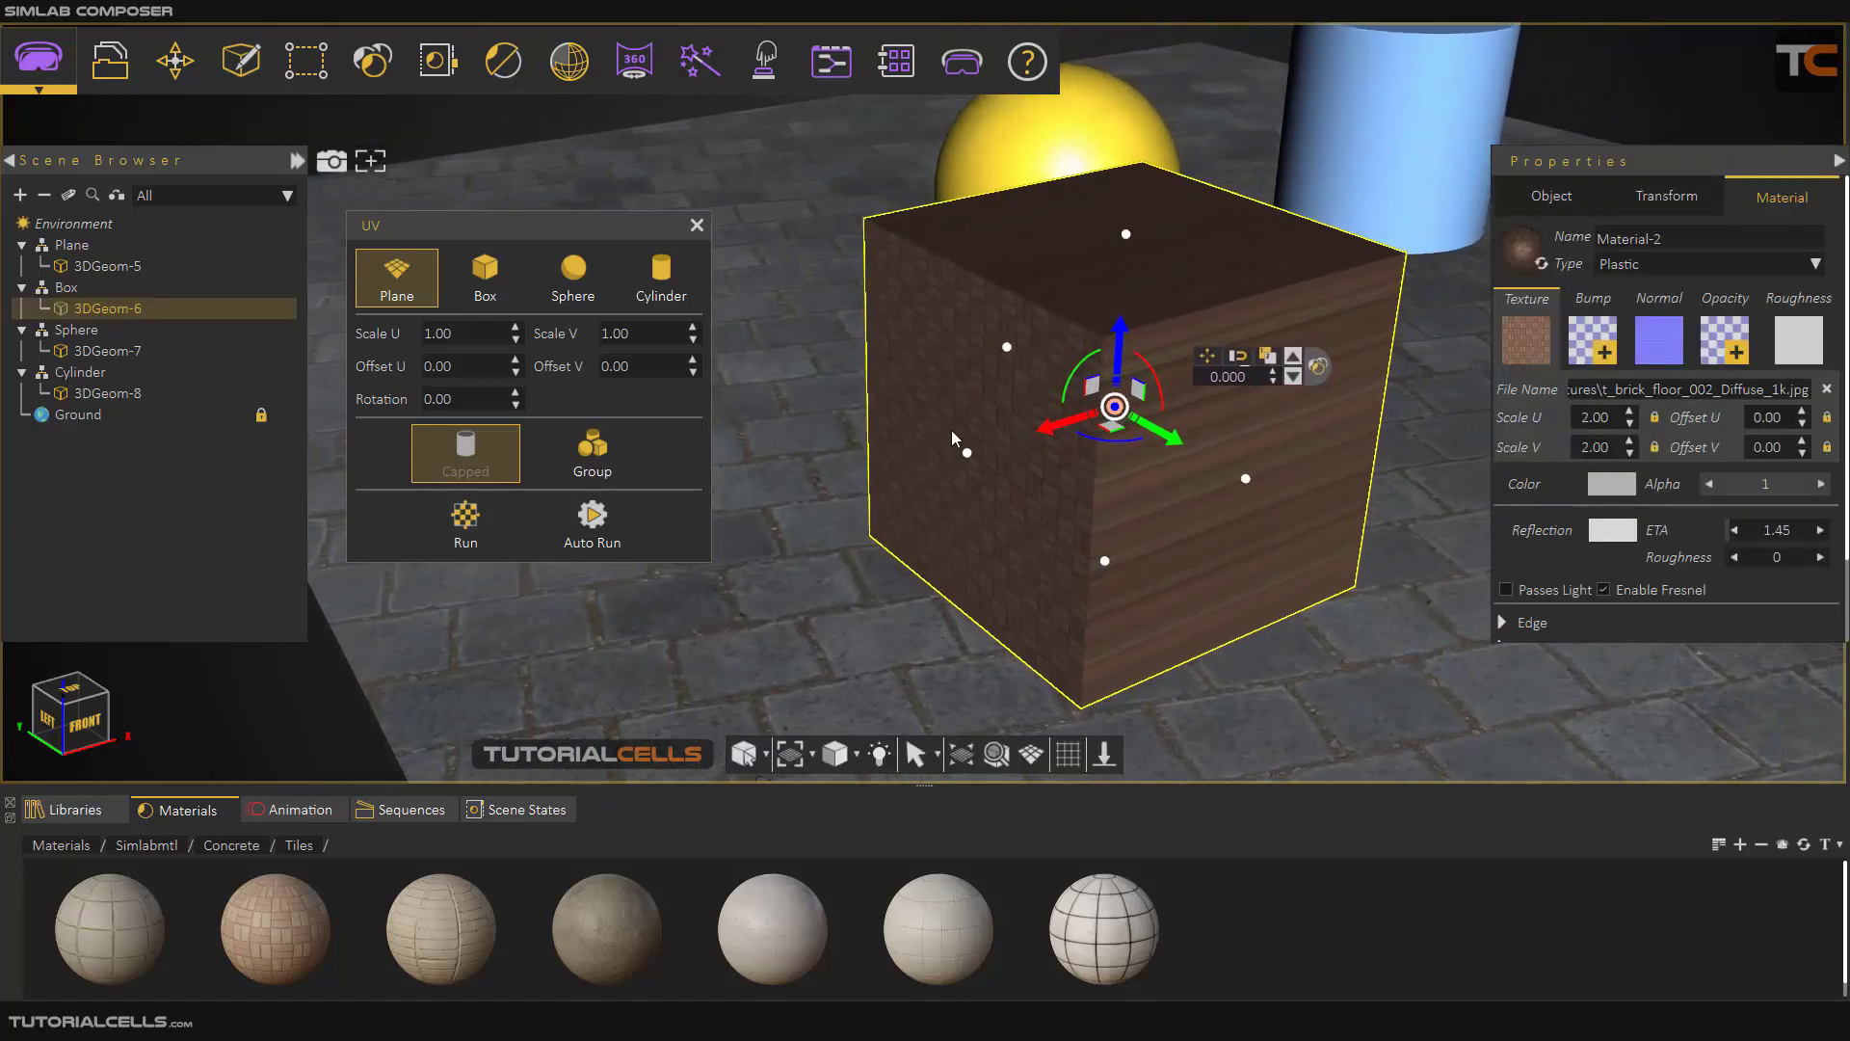
pyautogui.scroll(2, 974, 462)
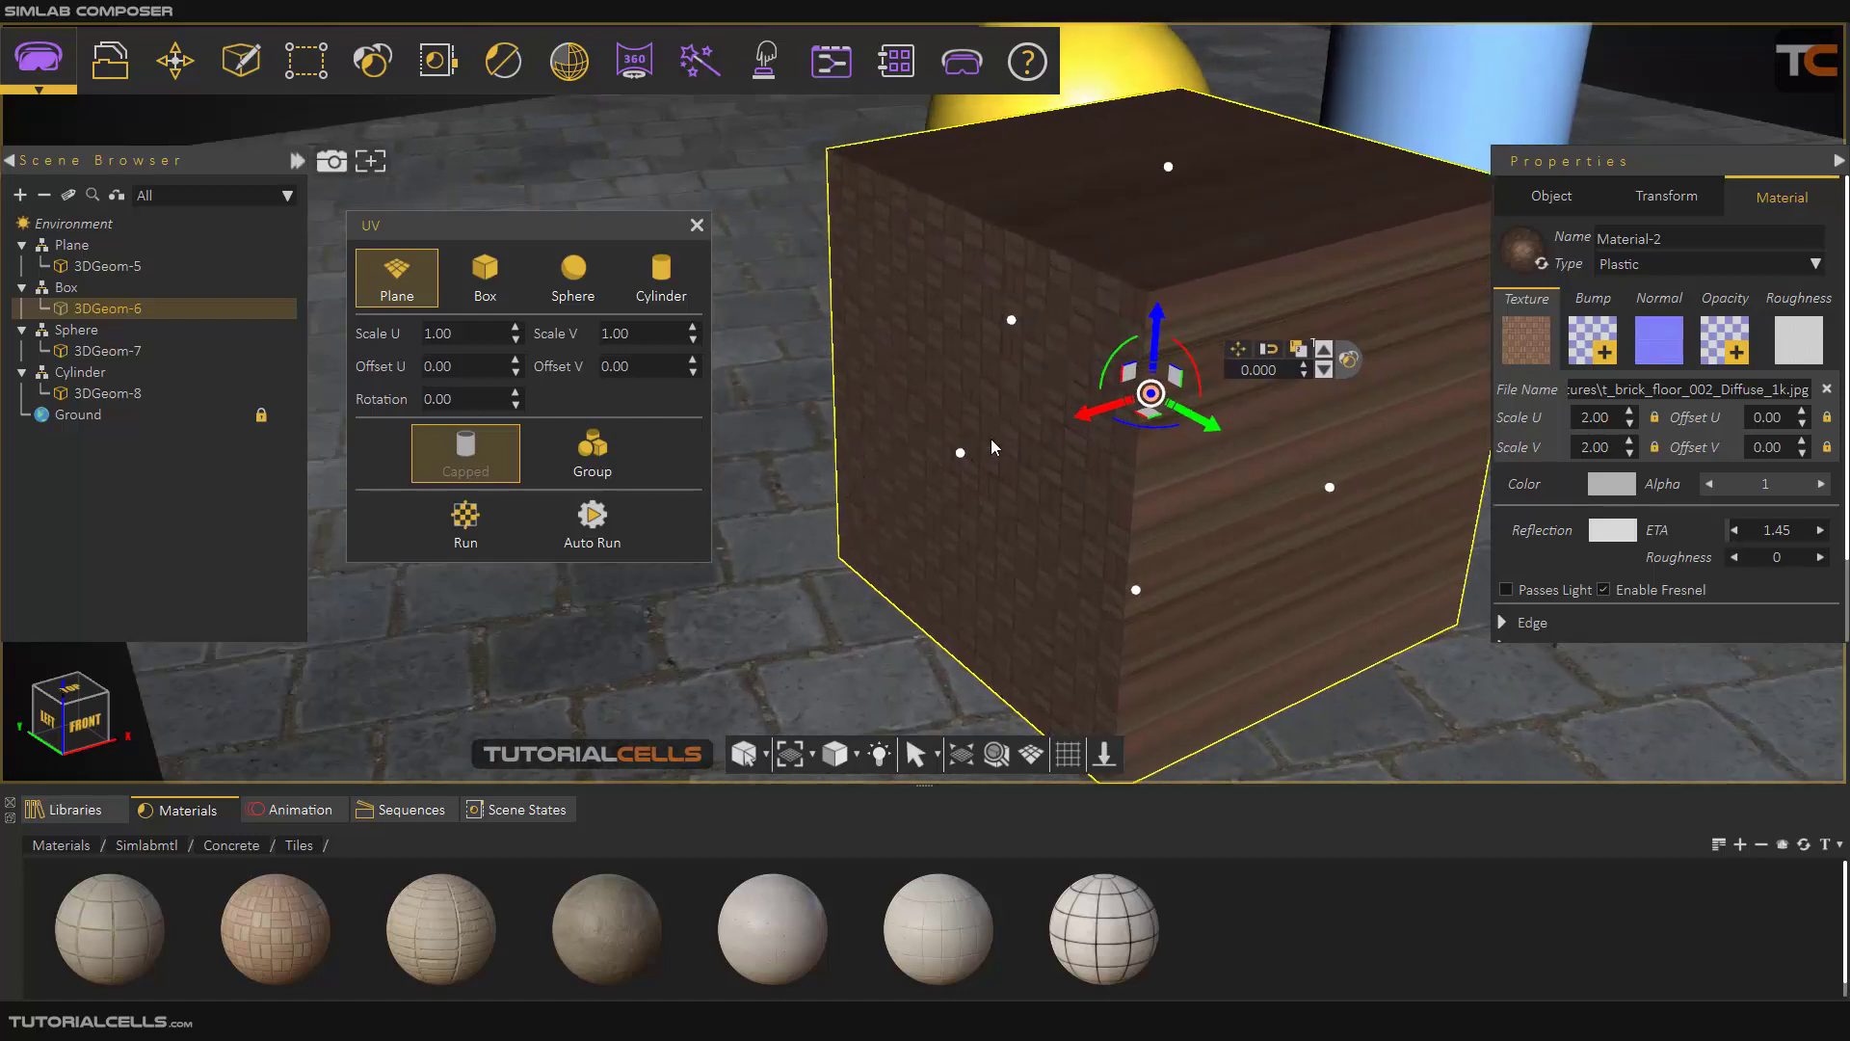
pyautogui.moveTo(1311, 354); pyautogui.dragTo(1213, 448, button='middle')
pyautogui.scroll(-2, 1080, 393)
pyautogui.scroll(1, 1441, 535)
pyautogui.moveTo(1455, 534); pyautogui.dragTo(1293, 437, button='middle')
pyautogui.scroll(-1, 1164, 438)
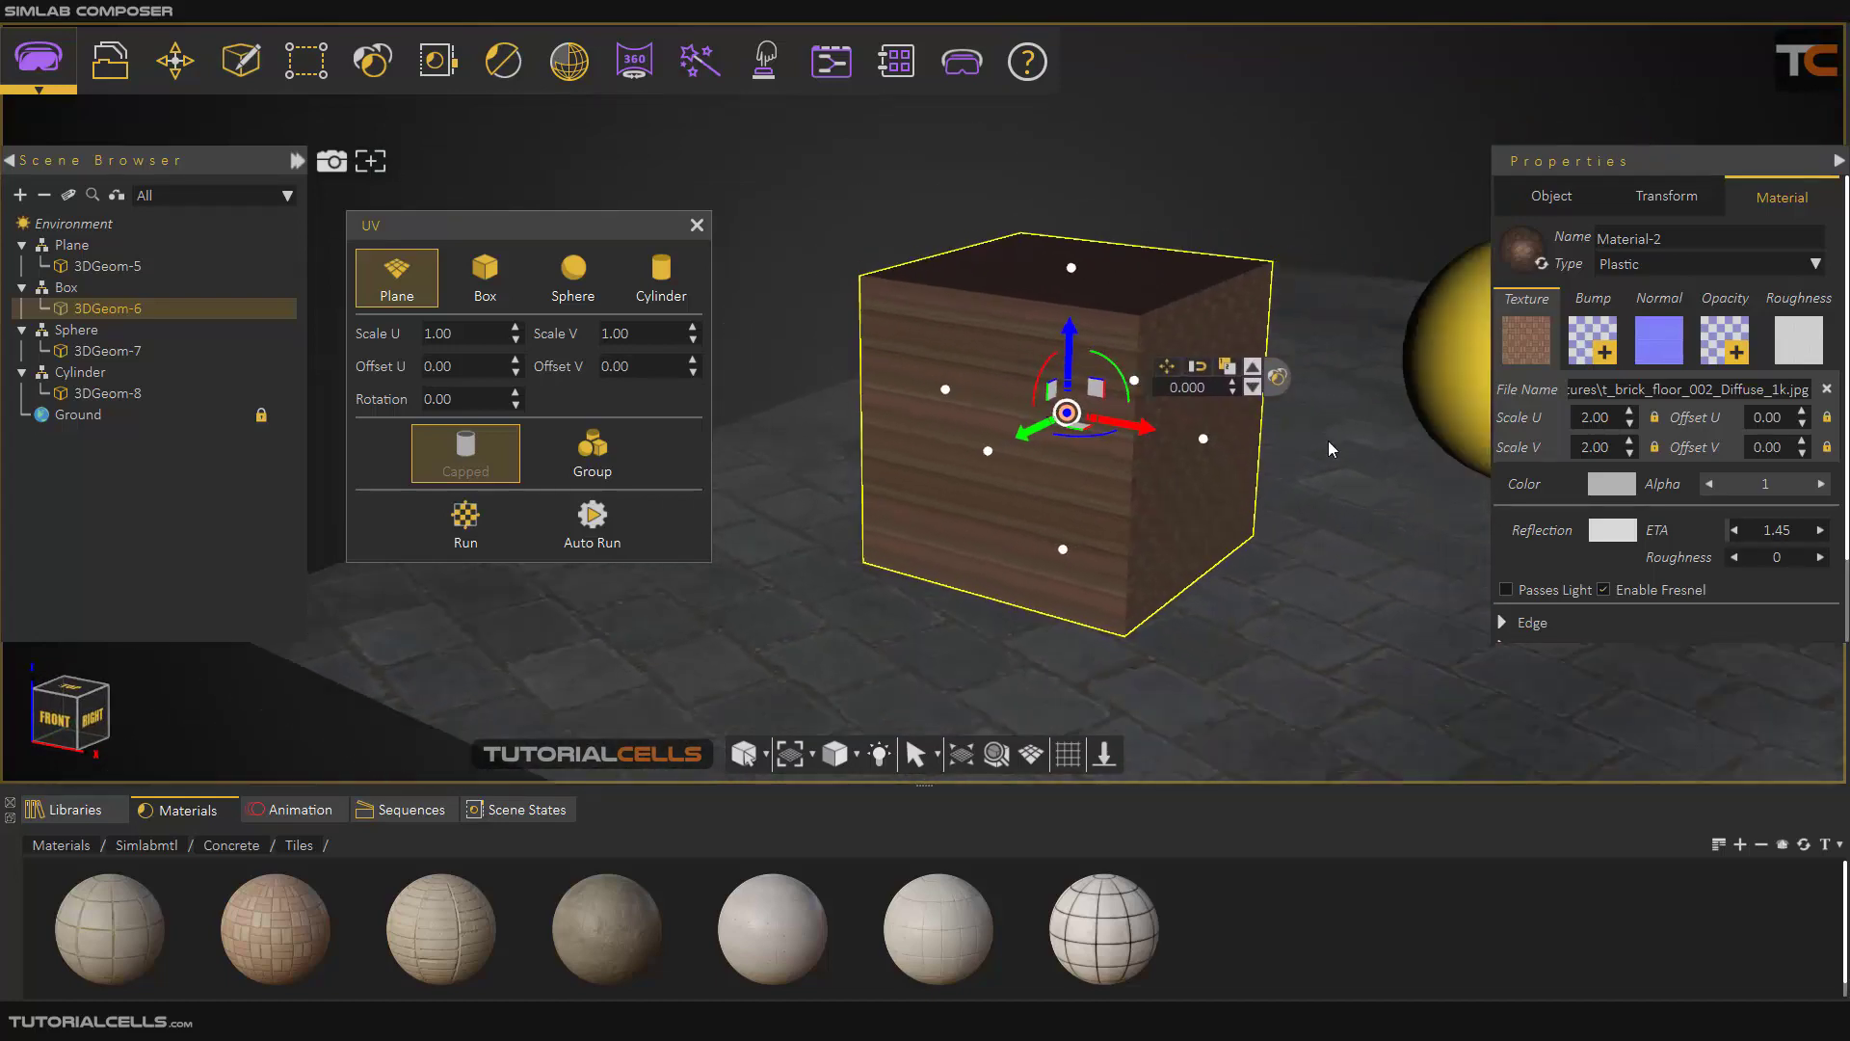
pyautogui.scroll(2, 1293, 438)
pyautogui.scroll(-1, 1135, 432)
pyautogui.moveTo(976, 413); pyautogui.dragTo(1407, 491, button='middle')
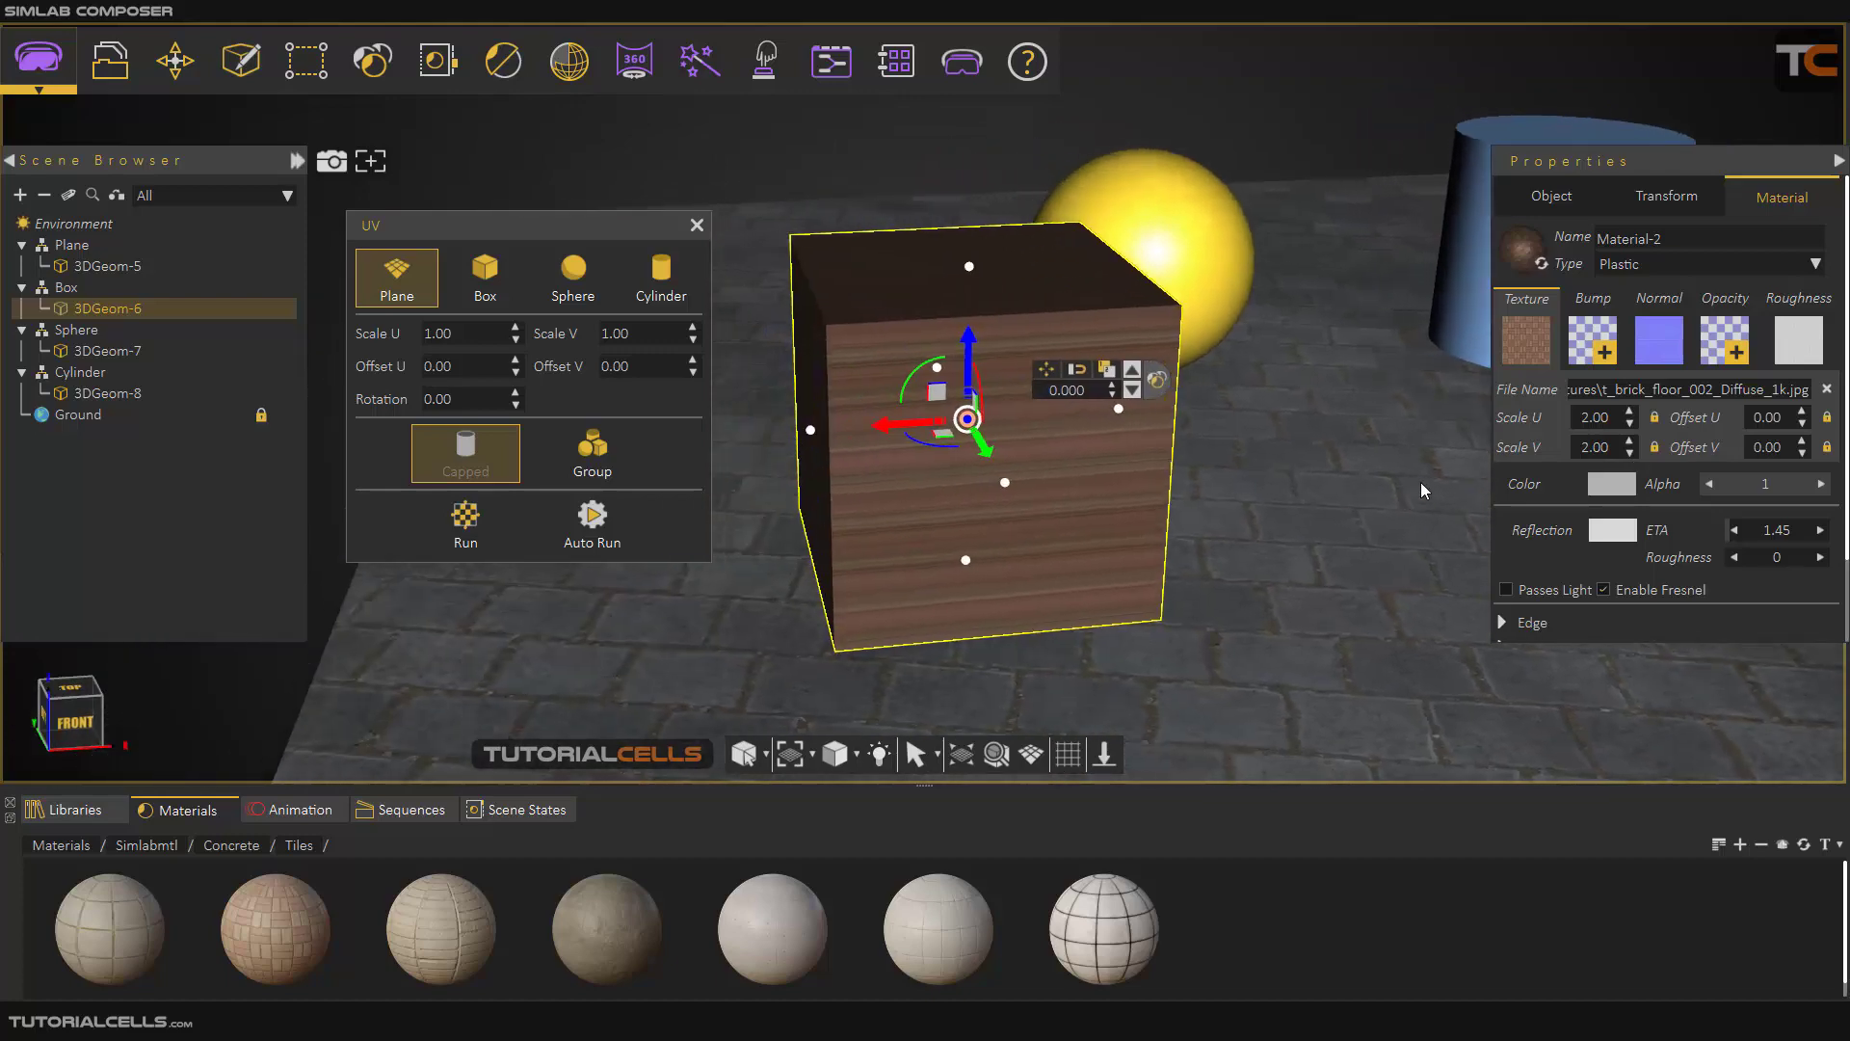
pyautogui.scroll(2, 845, 435)
pyautogui.moveTo(844, 435); pyautogui.dragTo(1119, 463, button='middle')
pyautogui.scroll(-2, 1119, 470)
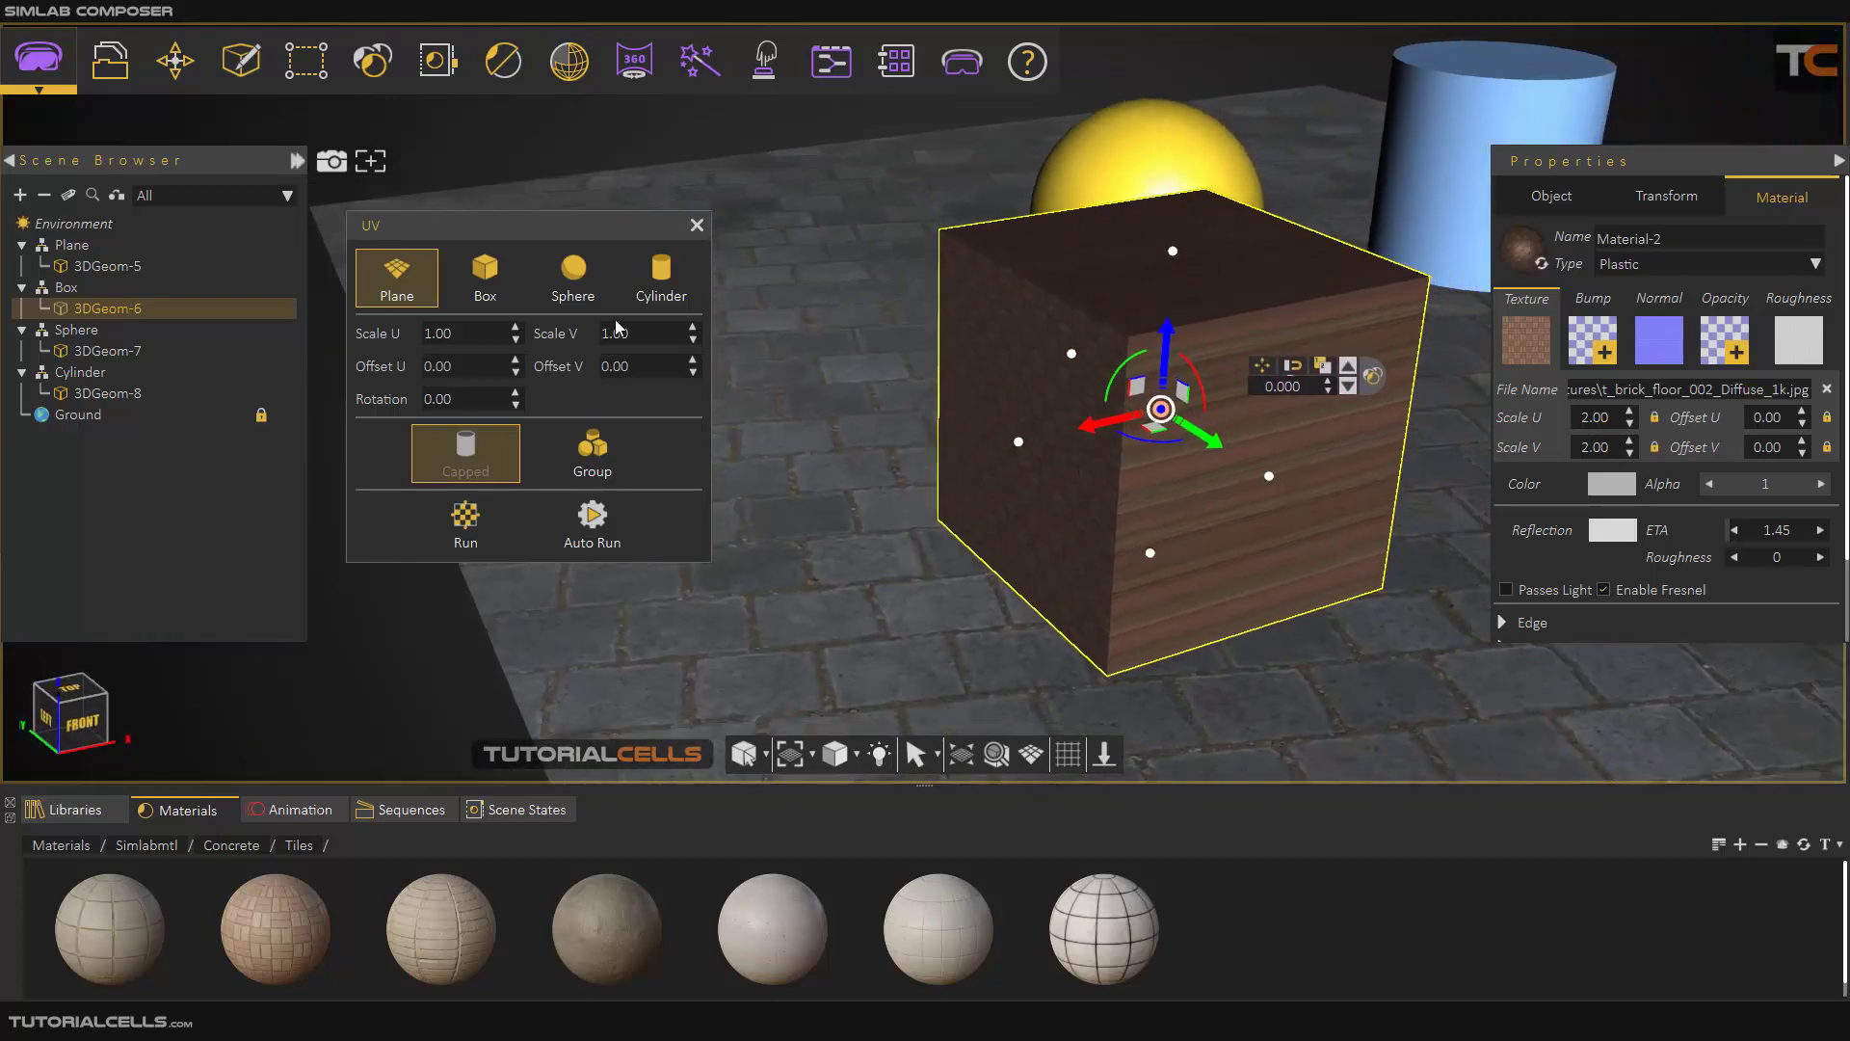
# Run capped Box UV mapping on the brick box, scale the mapping box up by about 1.43, and apply it
pyautogui.click(484, 274)
pyautogui.scroll(3, 1069, 443)
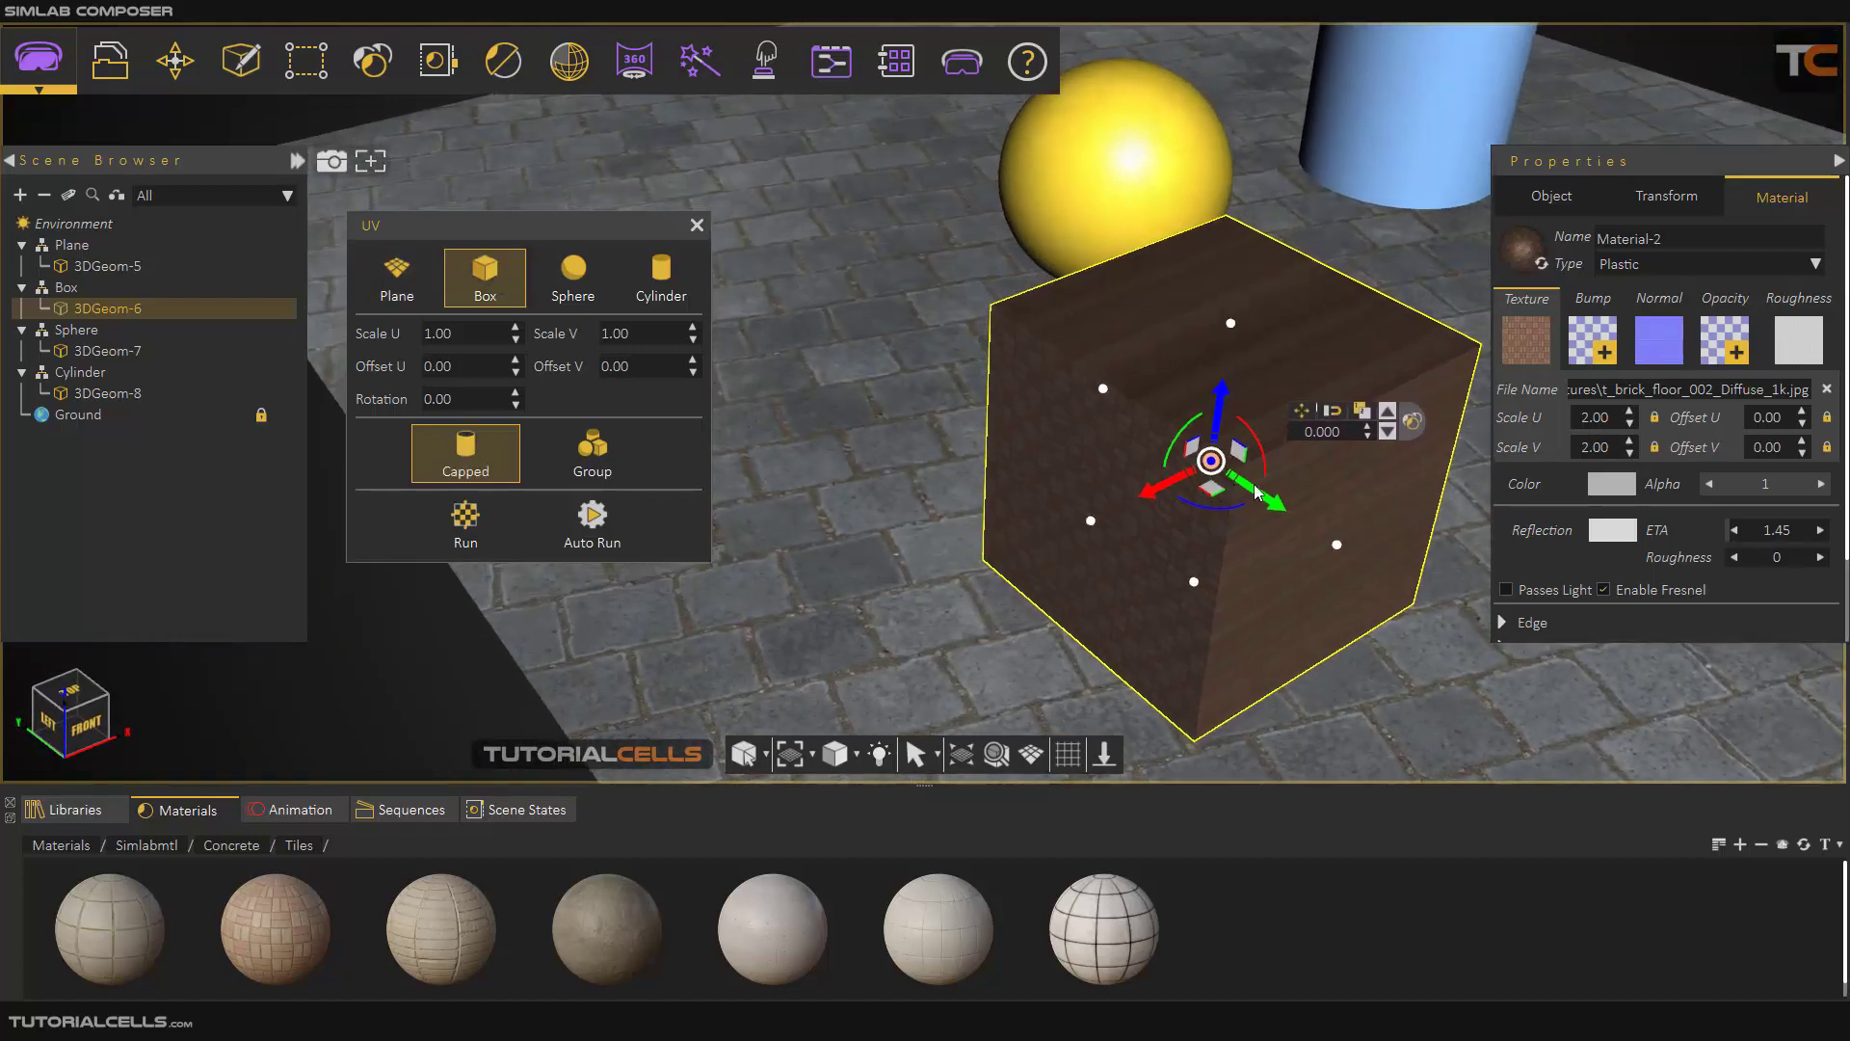
pyautogui.moveTo(1110, 435); pyautogui.dragTo(1011, 431, button='middle')
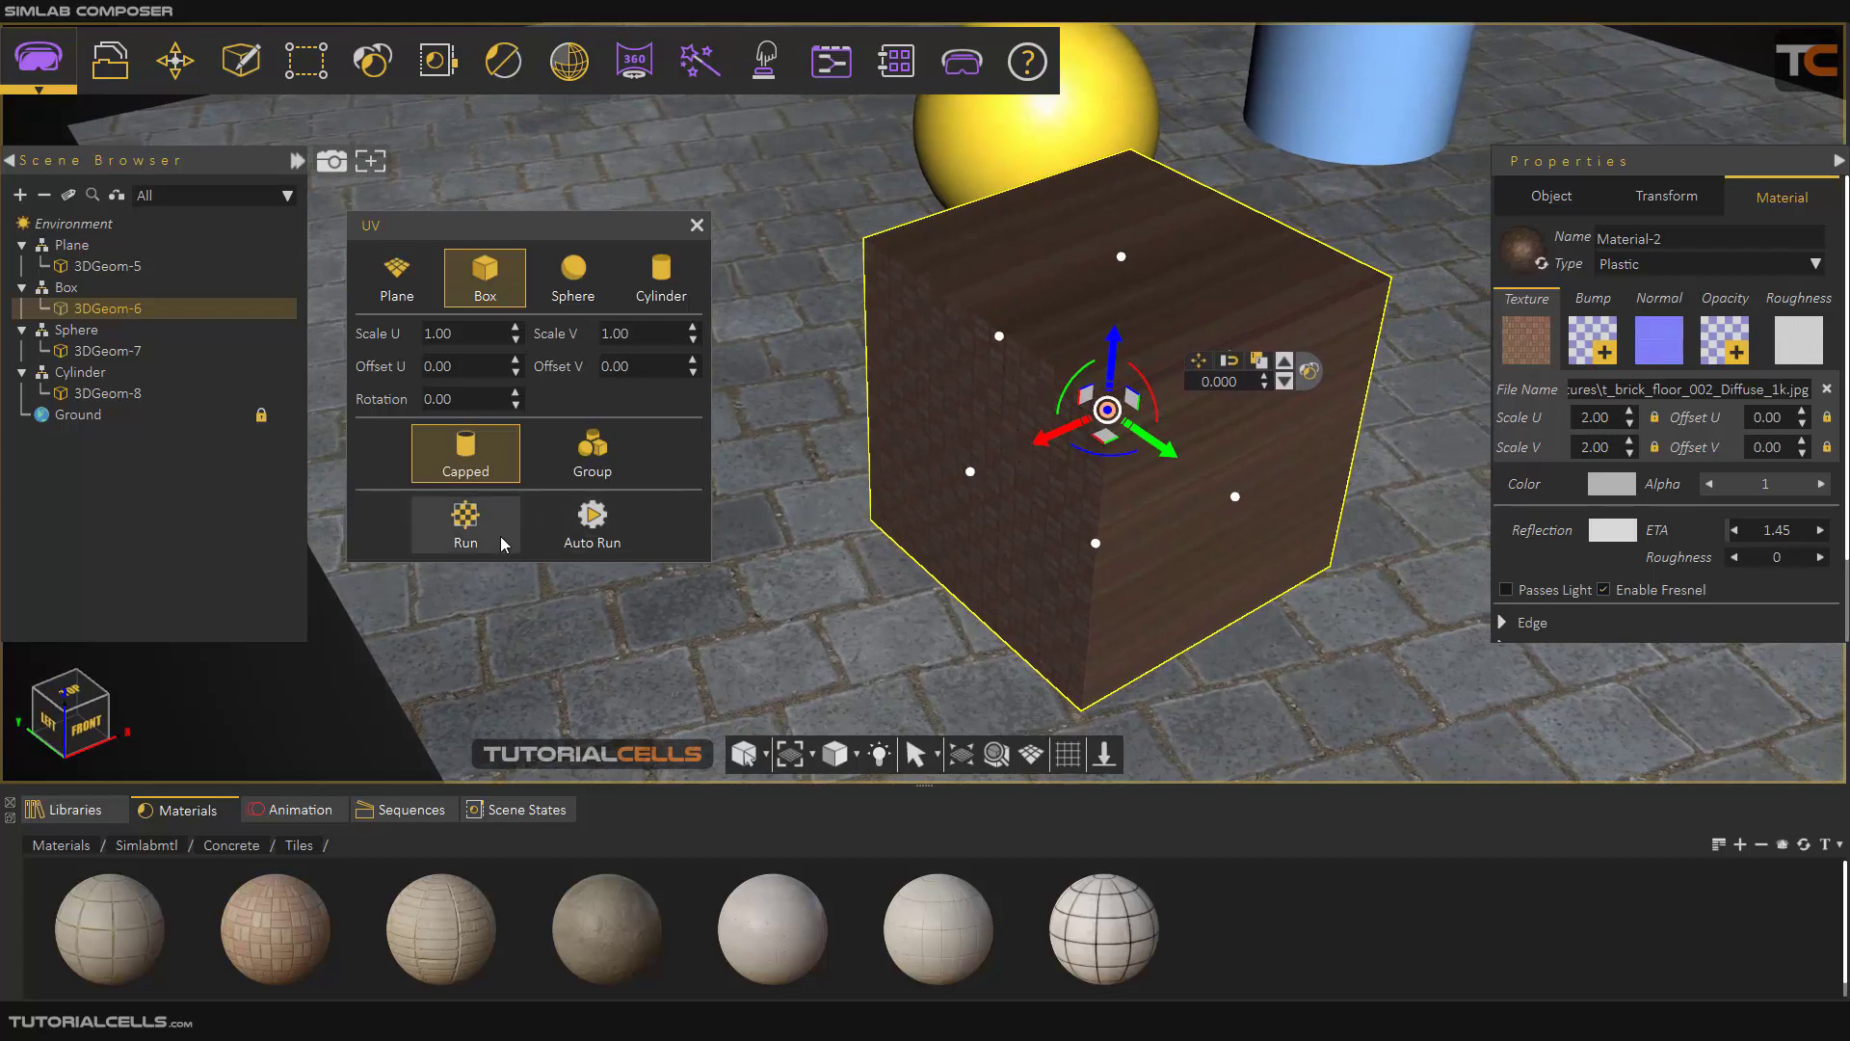
pyautogui.click(464, 499)
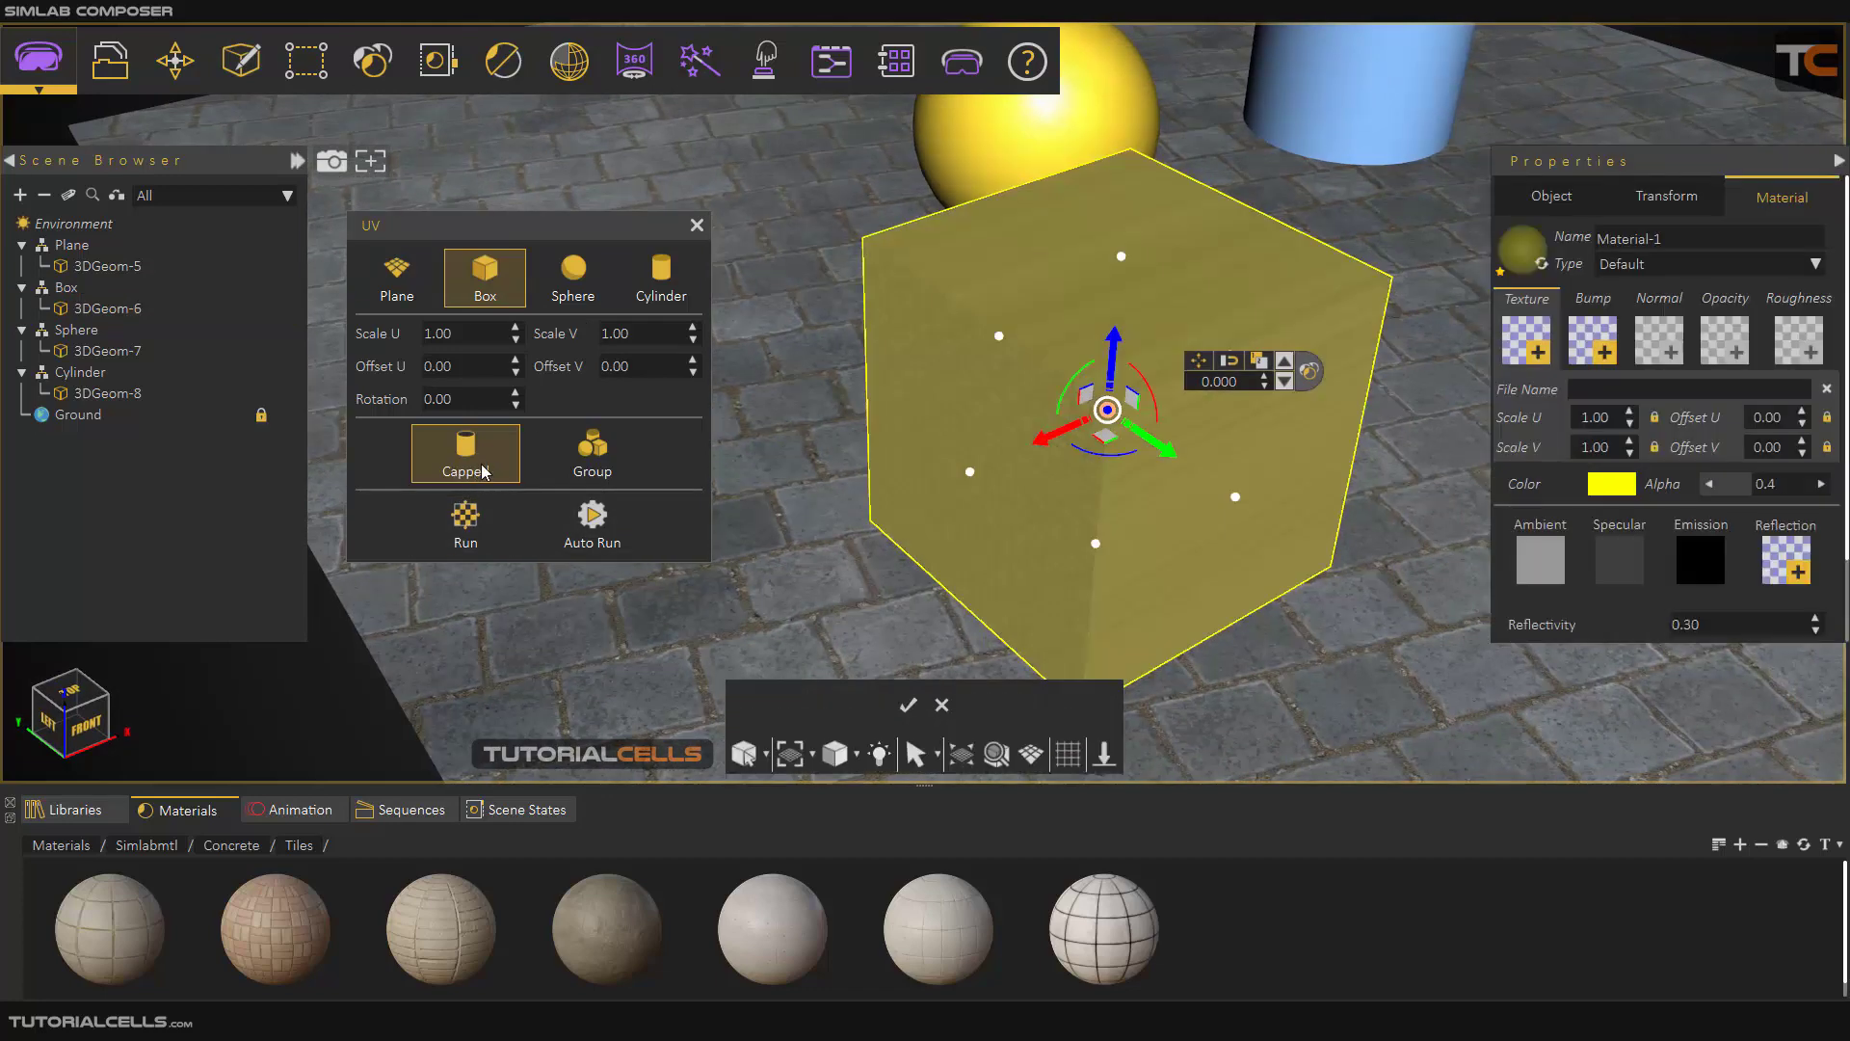
pyautogui.moveTo(1108, 414); pyautogui.dragTo(1114, 395)
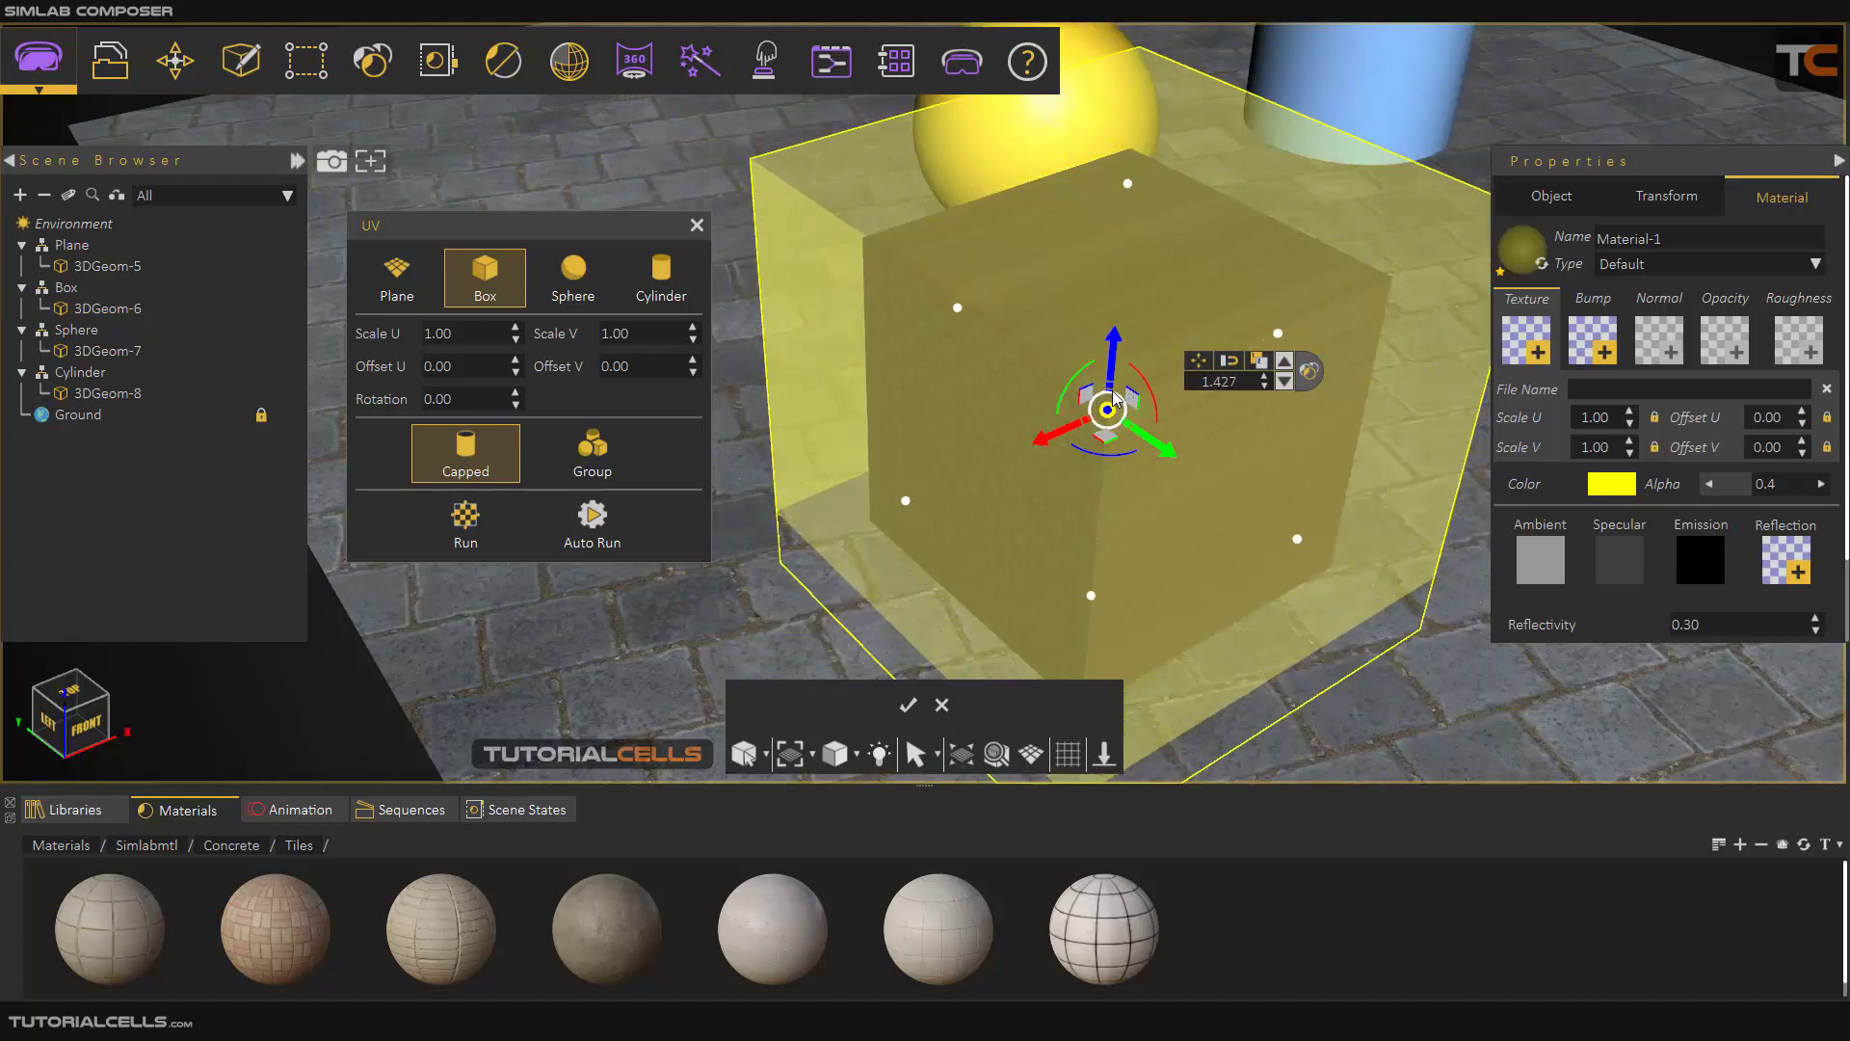
pyautogui.moveTo(1102, 523); pyautogui.dragTo(1194, 449)
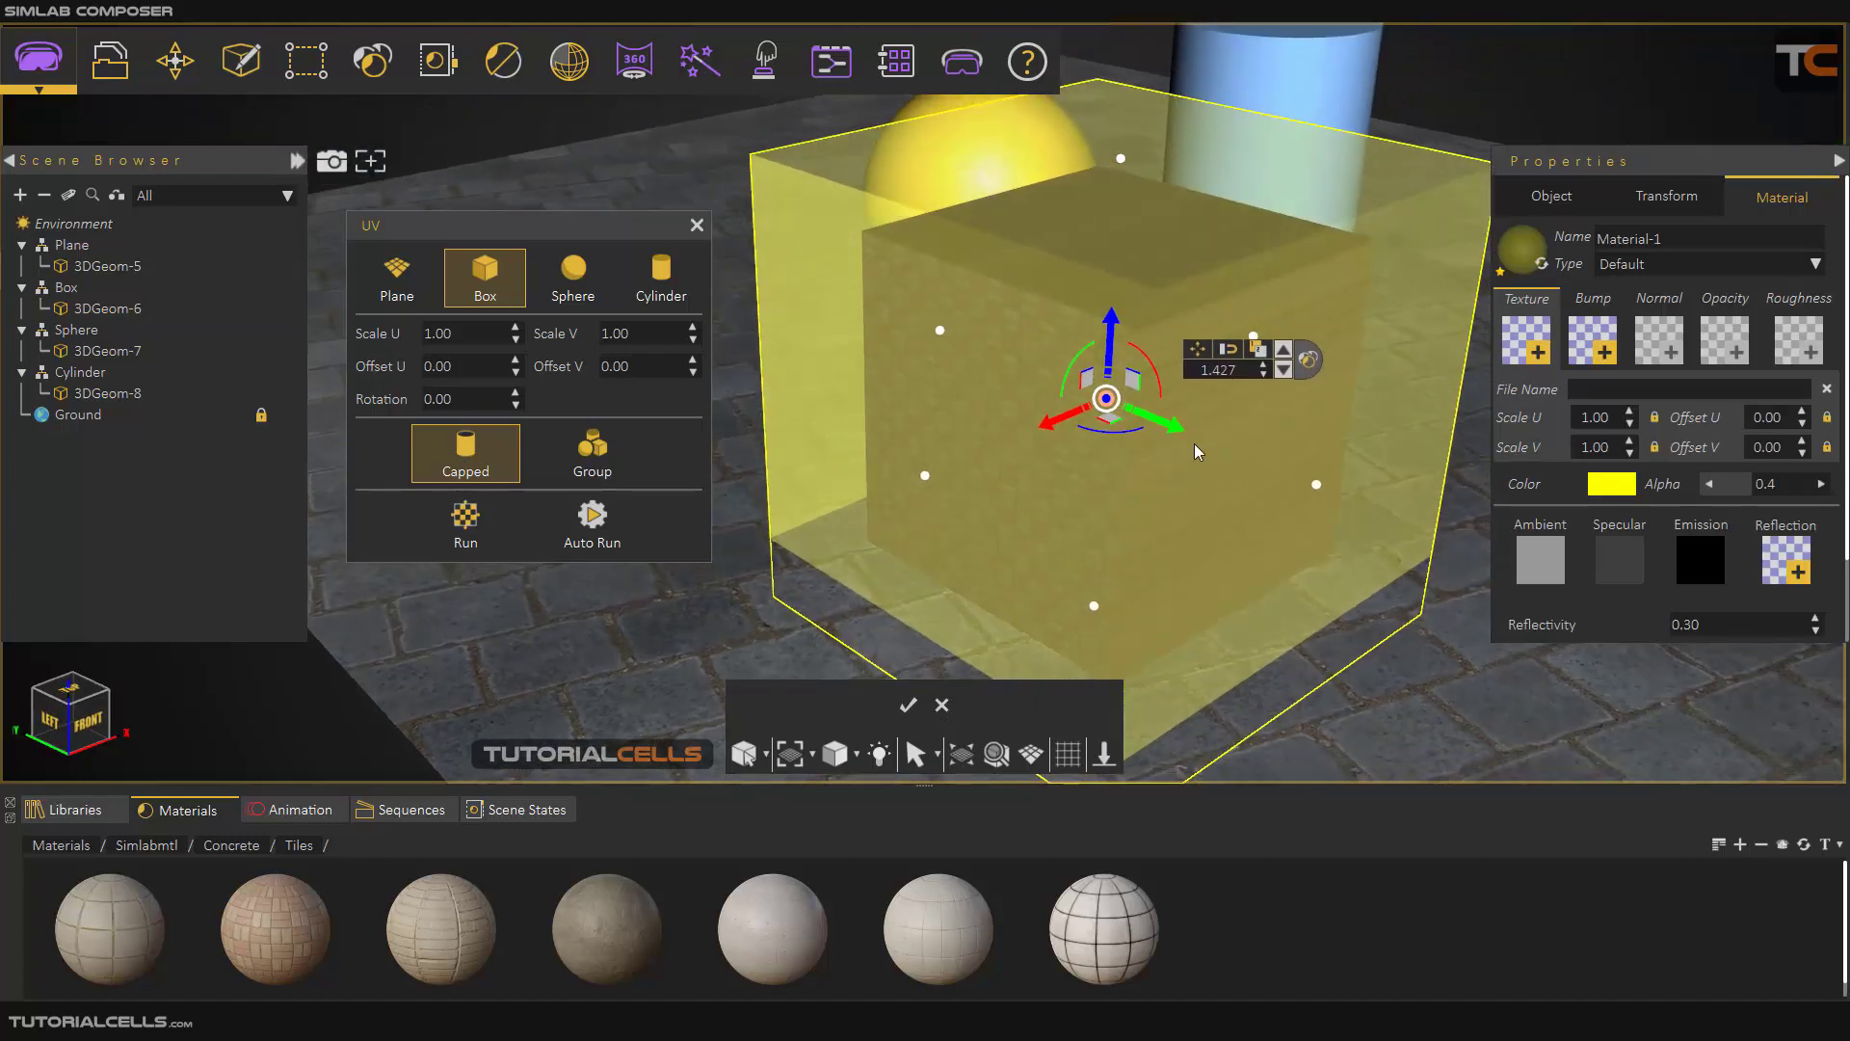
pyautogui.click(908, 706)
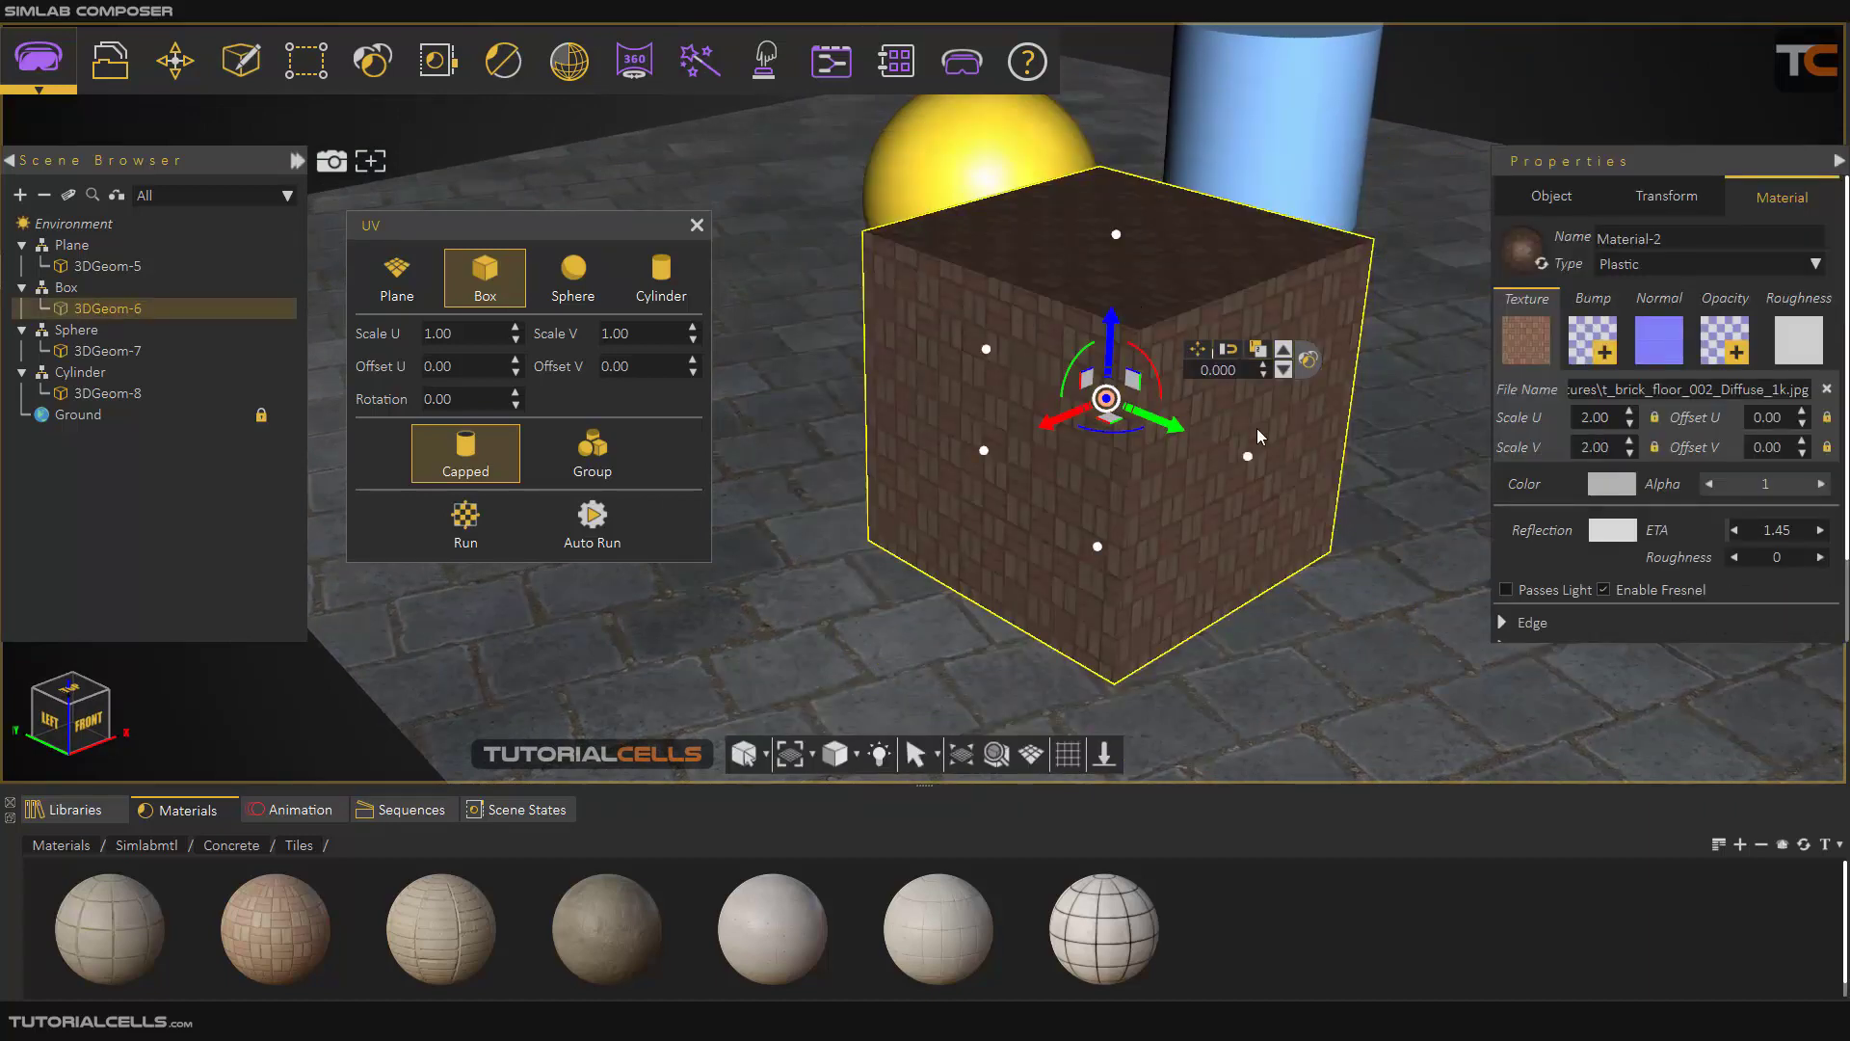
# Choose Sphere mapping and assign the small brick tile material to the yellow sphere, checking the texture up close
pyautogui.scroll(-4, 1074, 358)
pyautogui.moveTo(1071, 363); pyautogui.dragTo(865, 568, button='middle')
pyautogui.scroll(4, 838, 393)
pyautogui.moveTo(948, 391); pyautogui.dragTo(569, 333)
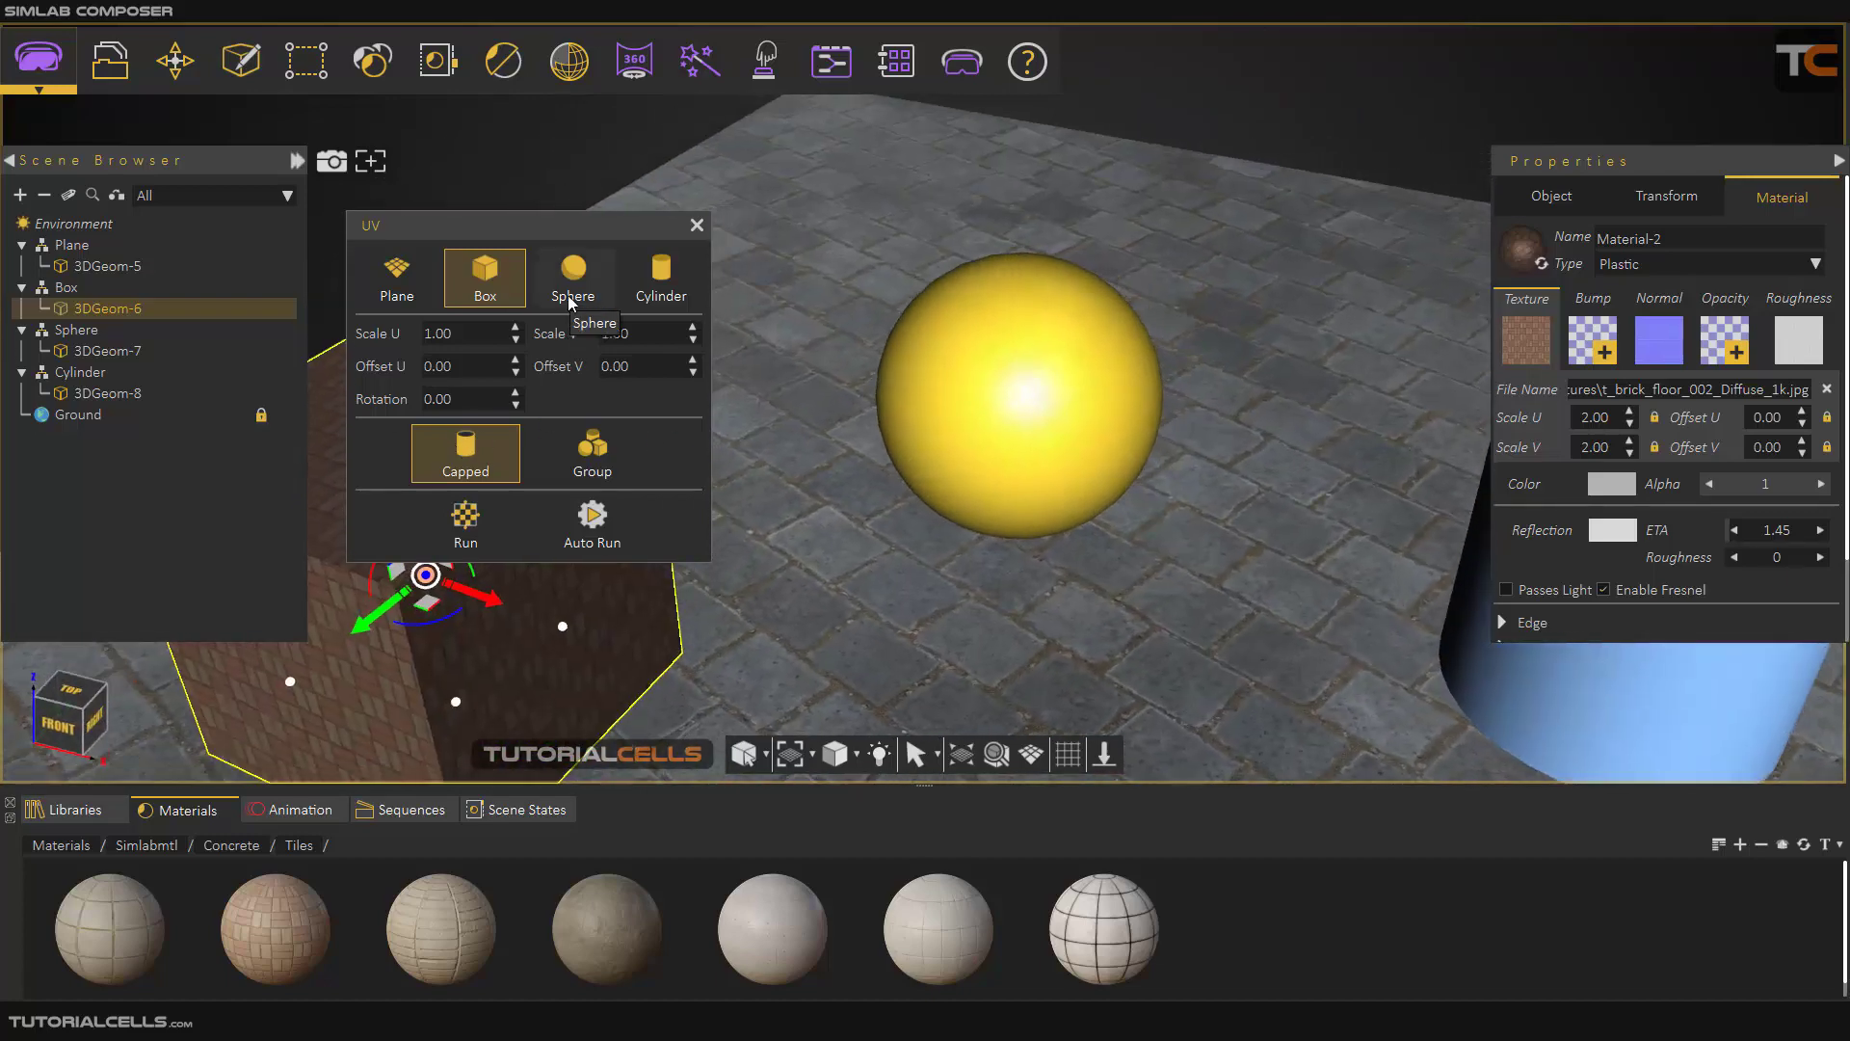
pyautogui.click(583, 306)
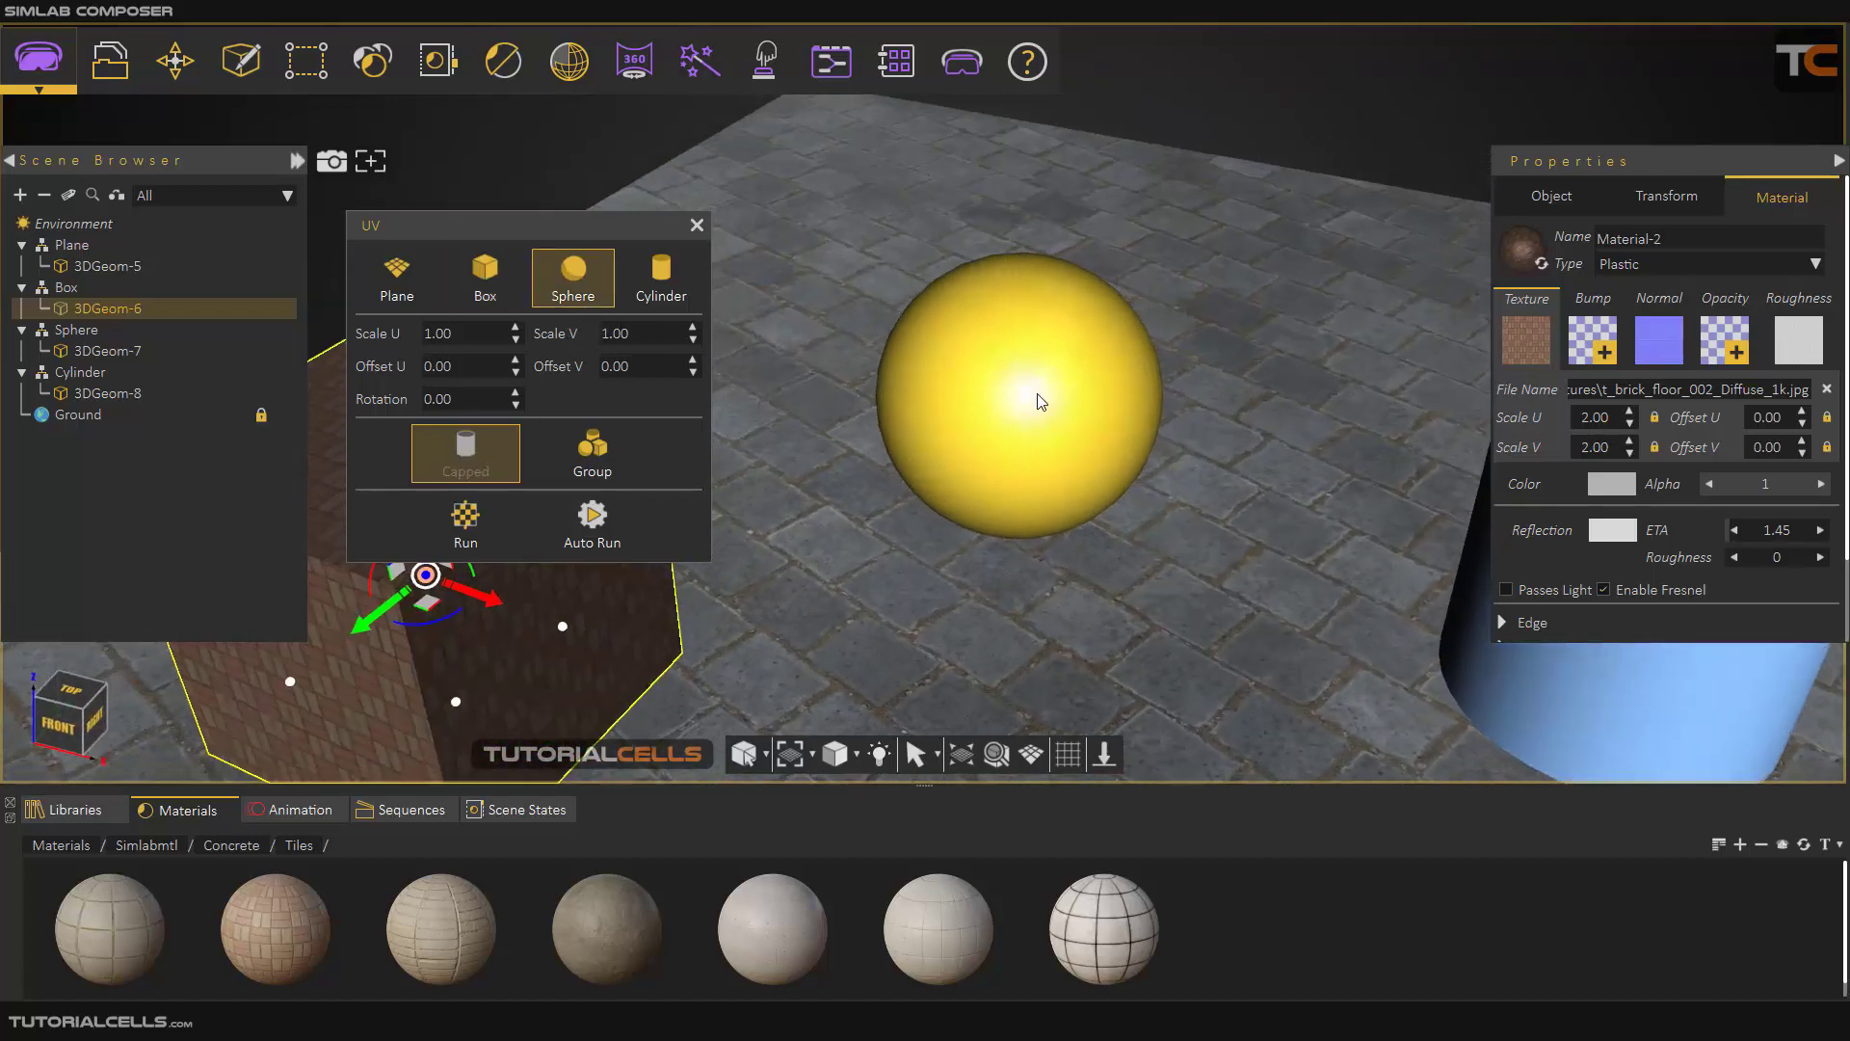
pyautogui.scroll(2, 1020, 363)
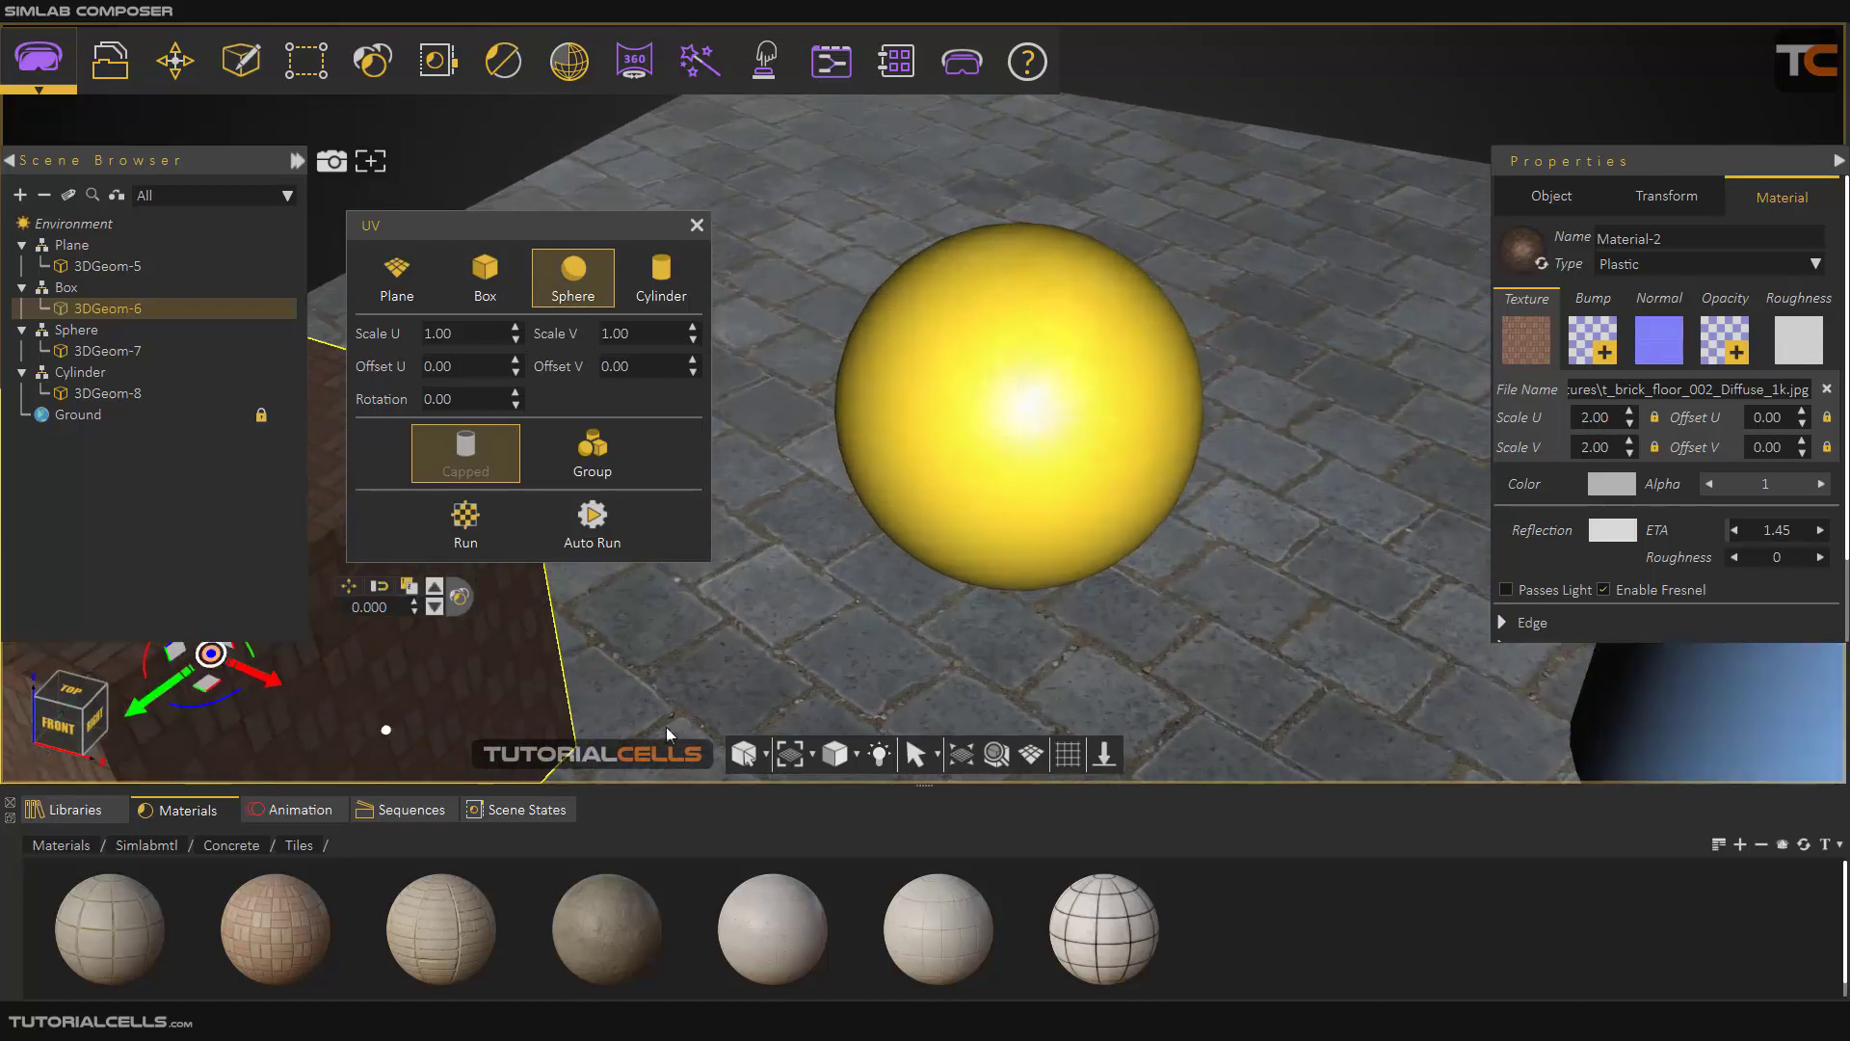
pyautogui.moveTo(276, 928); pyautogui.dragTo(981, 431)
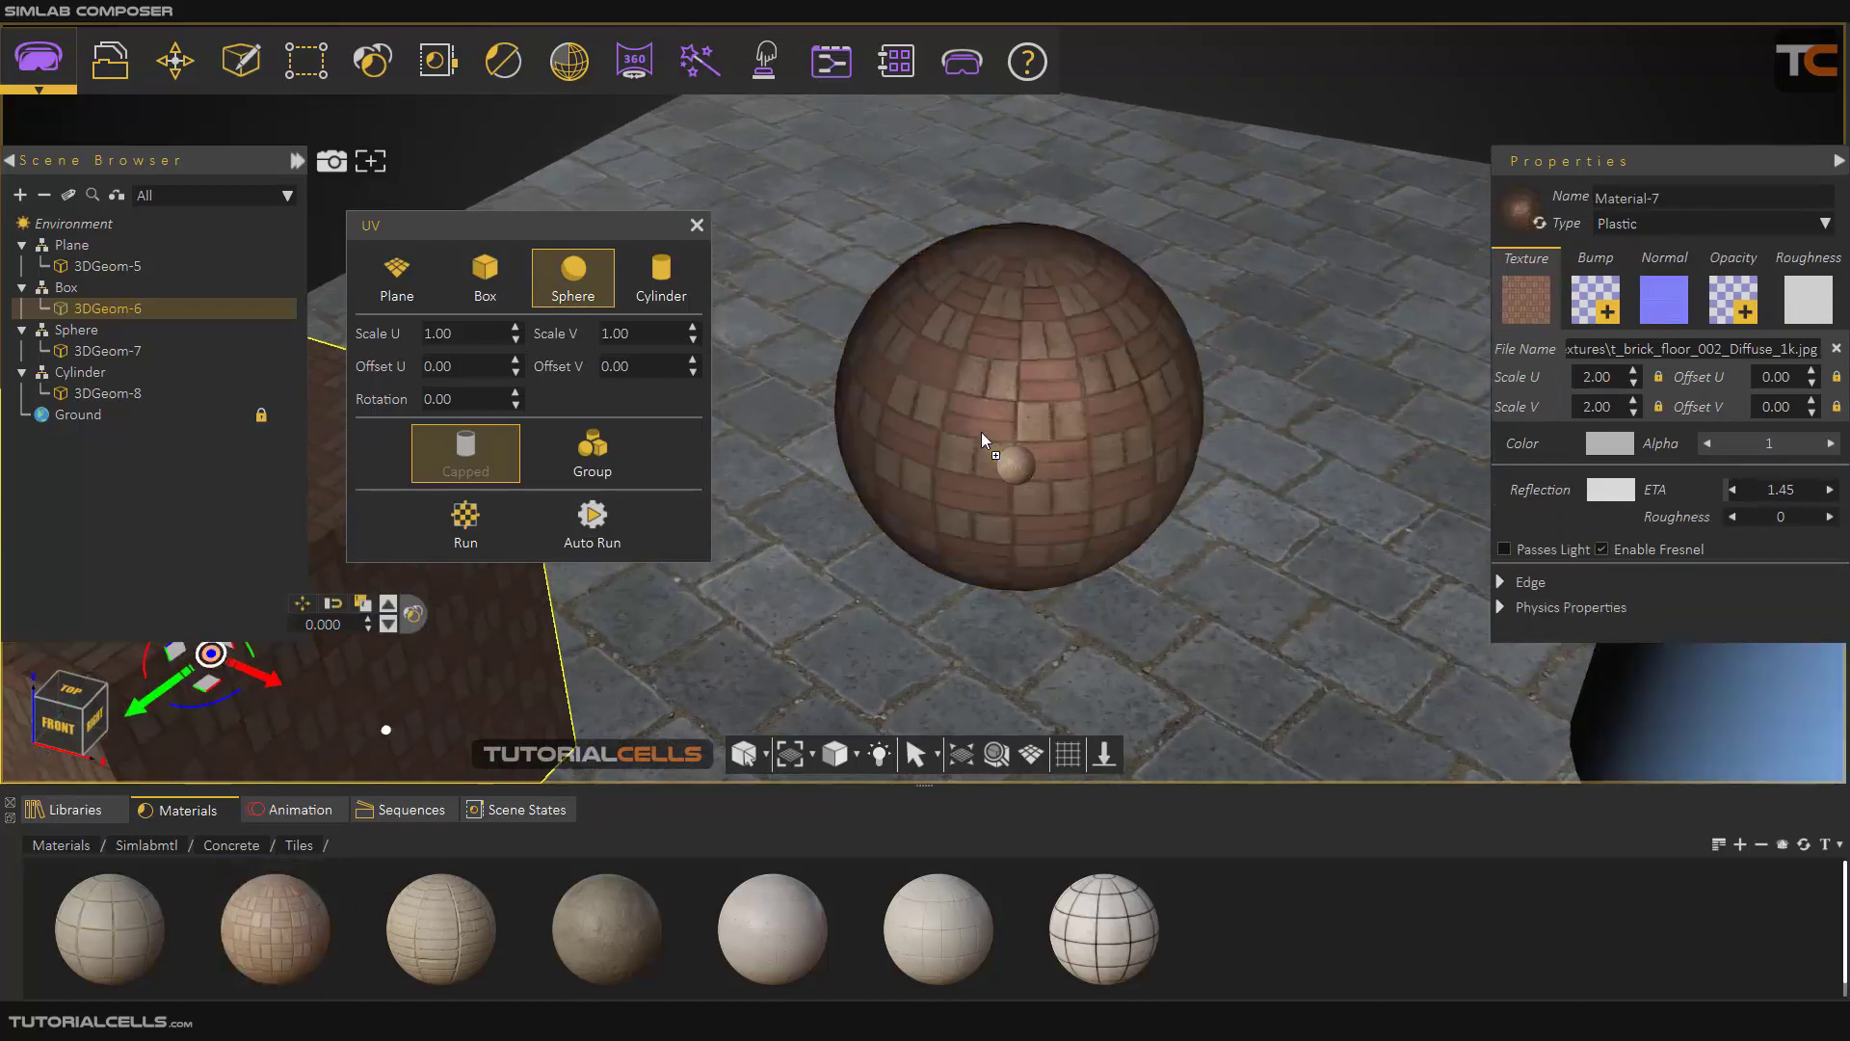
pyautogui.scroll(2, 1014, 418)
pyautogui.scroll(-3, 1017, 420)
pyautogui.moveTo(1047, 453); pyautogui.dragTo(1082, 430, button='middle')
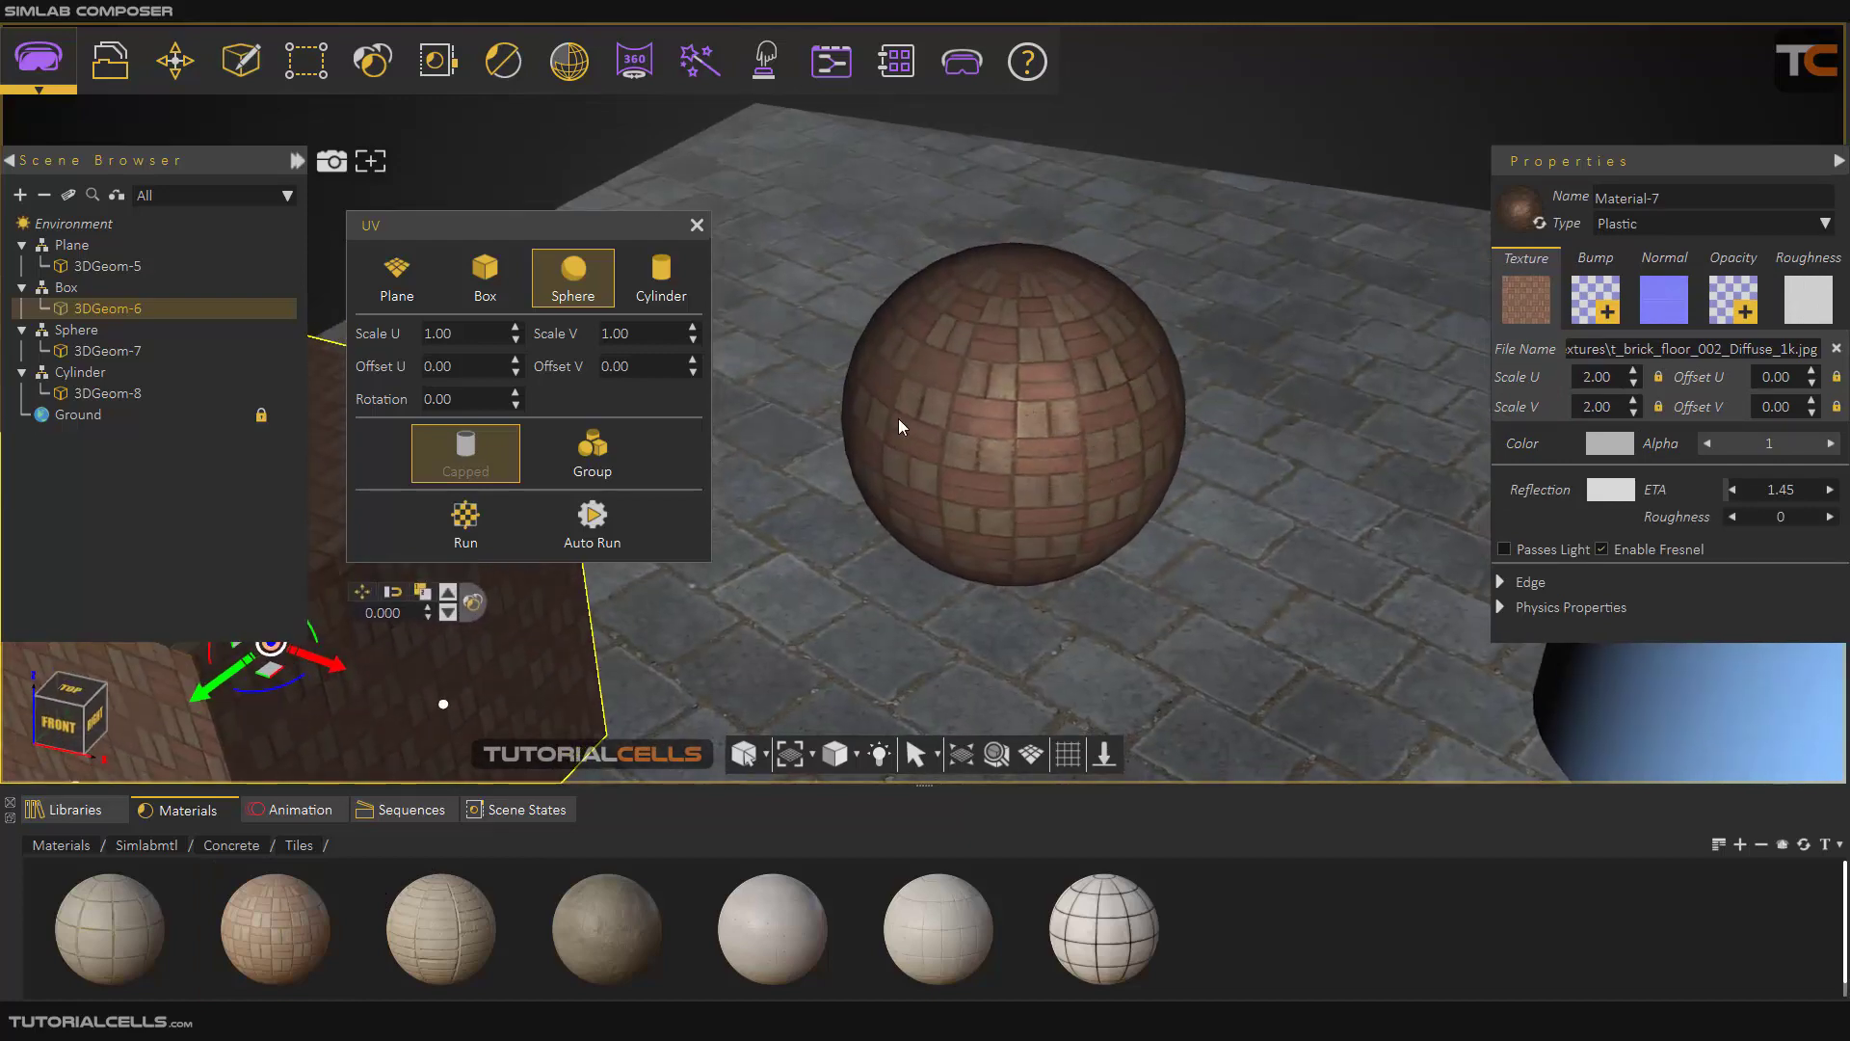
# Run capped Box UV mapping on the brick box again and apply it with Offset V at -0.20
pyautogui.click(486, 279)
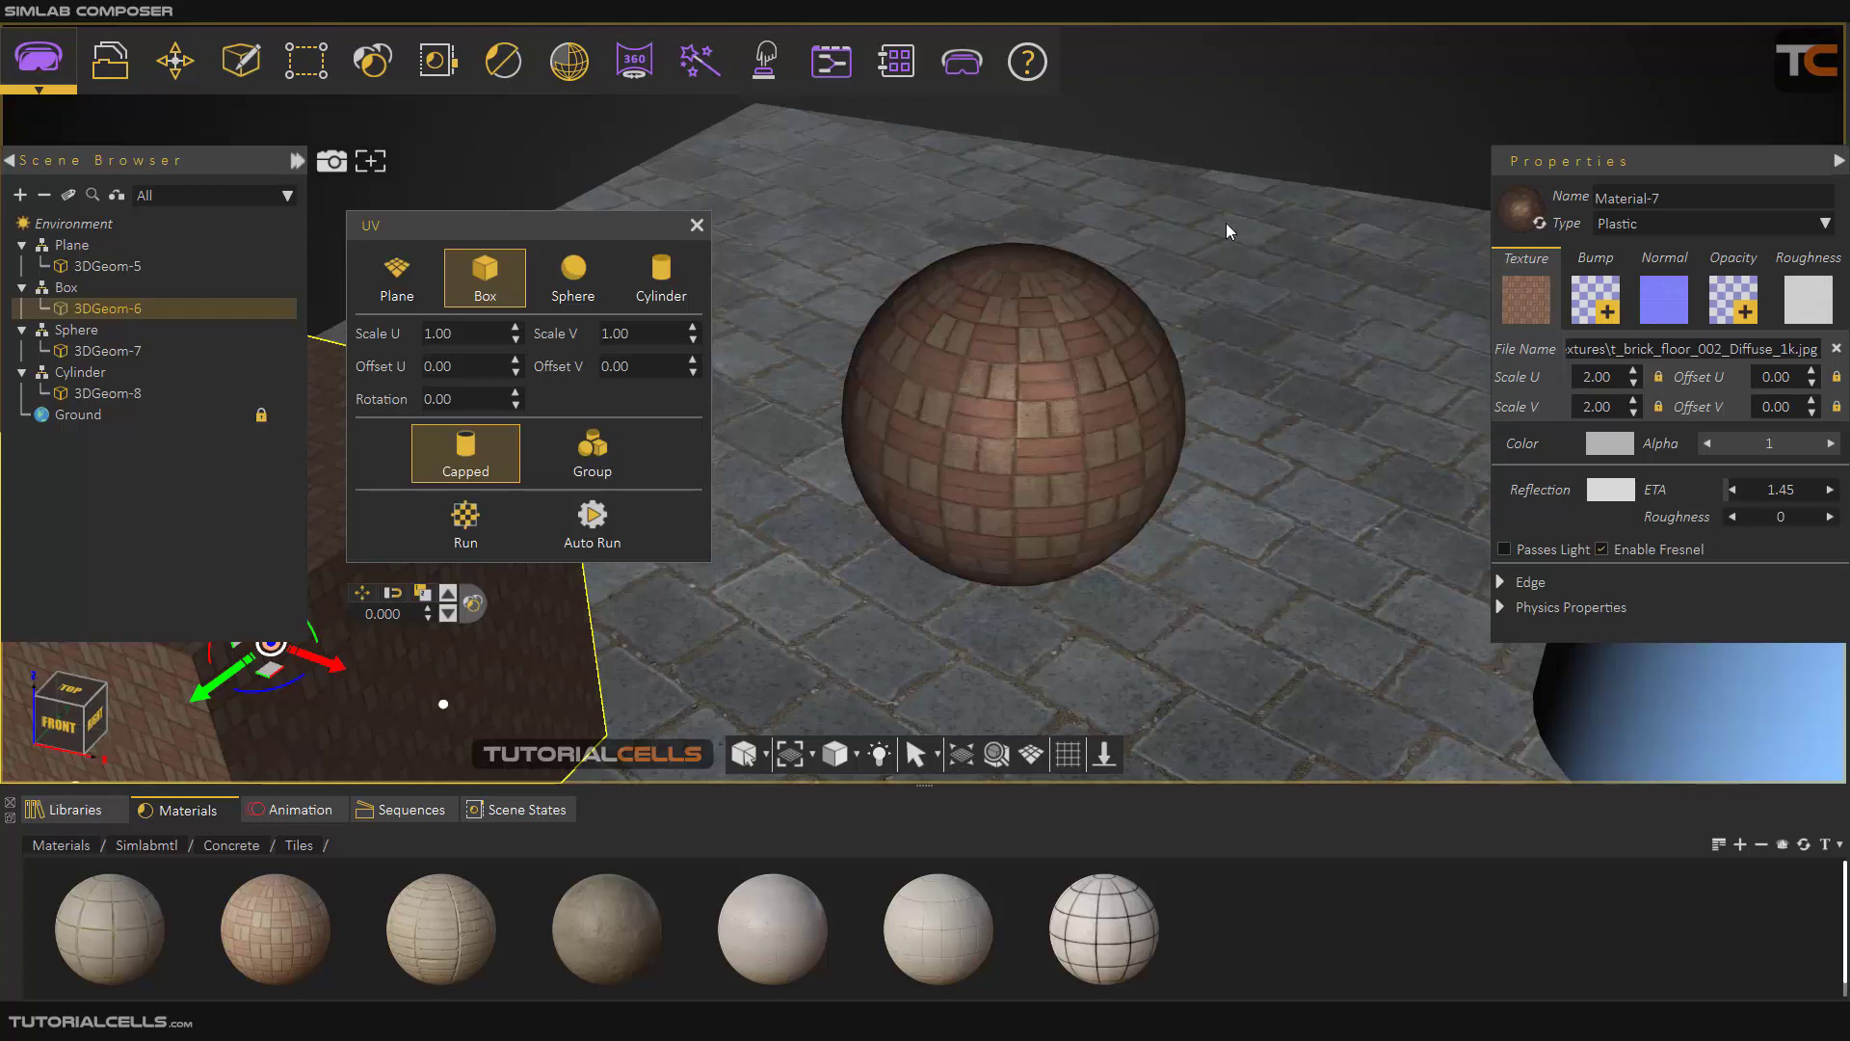
pyautogui.click(481, 528)
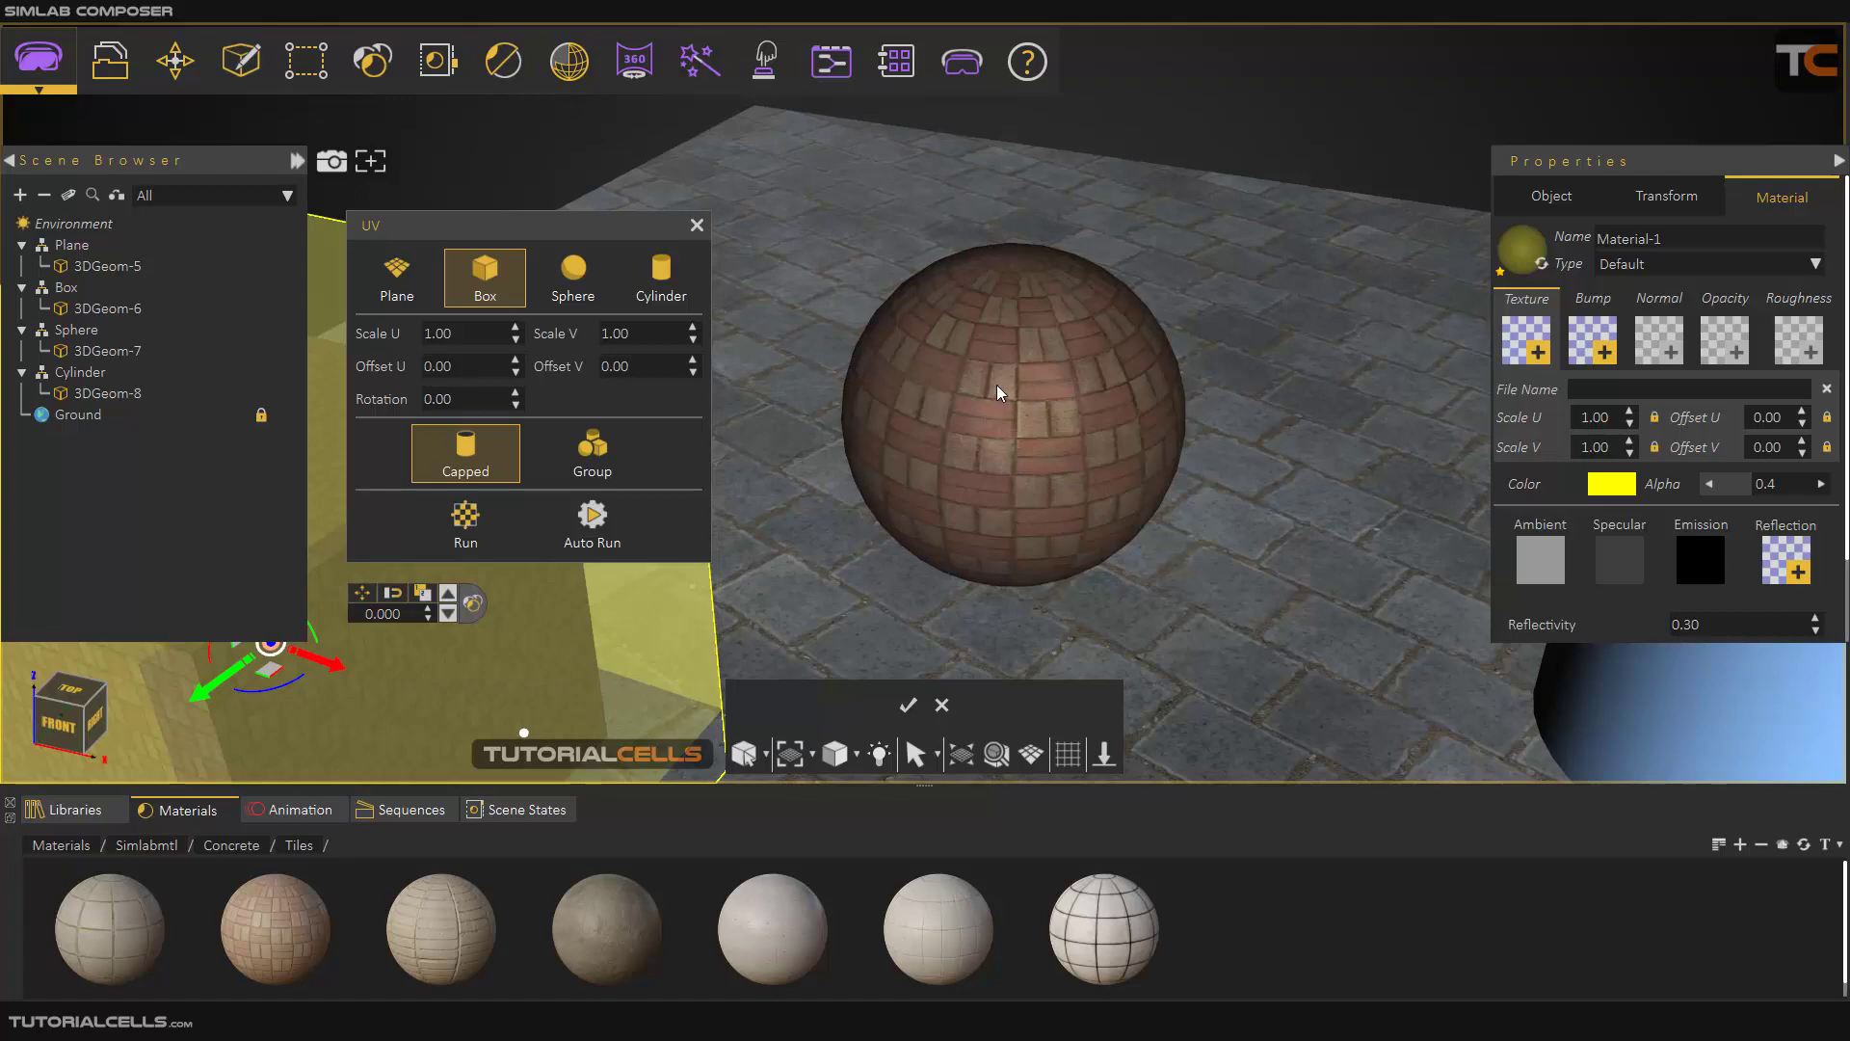
pyautogui.scroll(-2, 963, 406)
pyautogui.scroll(-2, 674, 369)
pyautogui.scroll(-2, 757, 420)
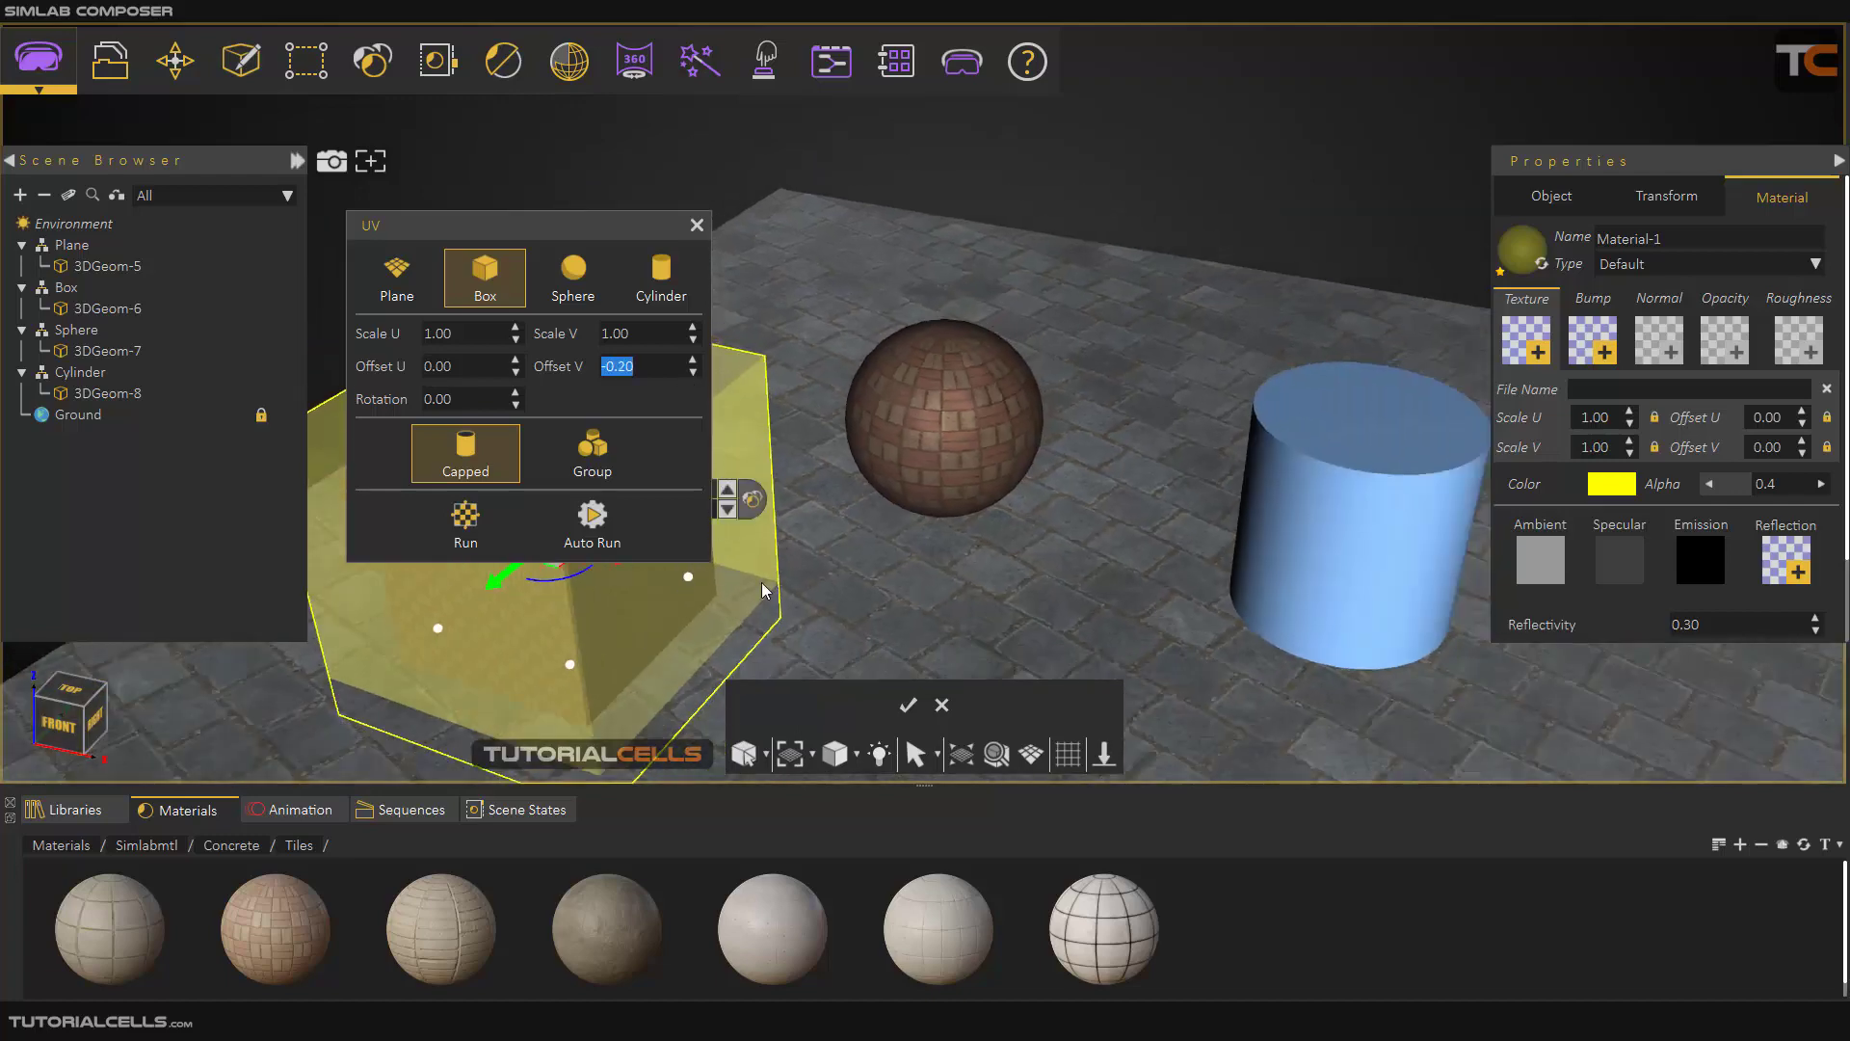
pyautogui.click(907, 706)
# Auto-run capped Box UV mapping on the brick sphere and check its brick pattern up close
pyautogui.click(934, 418)
pyautogui.scroll(4, 934, 409)
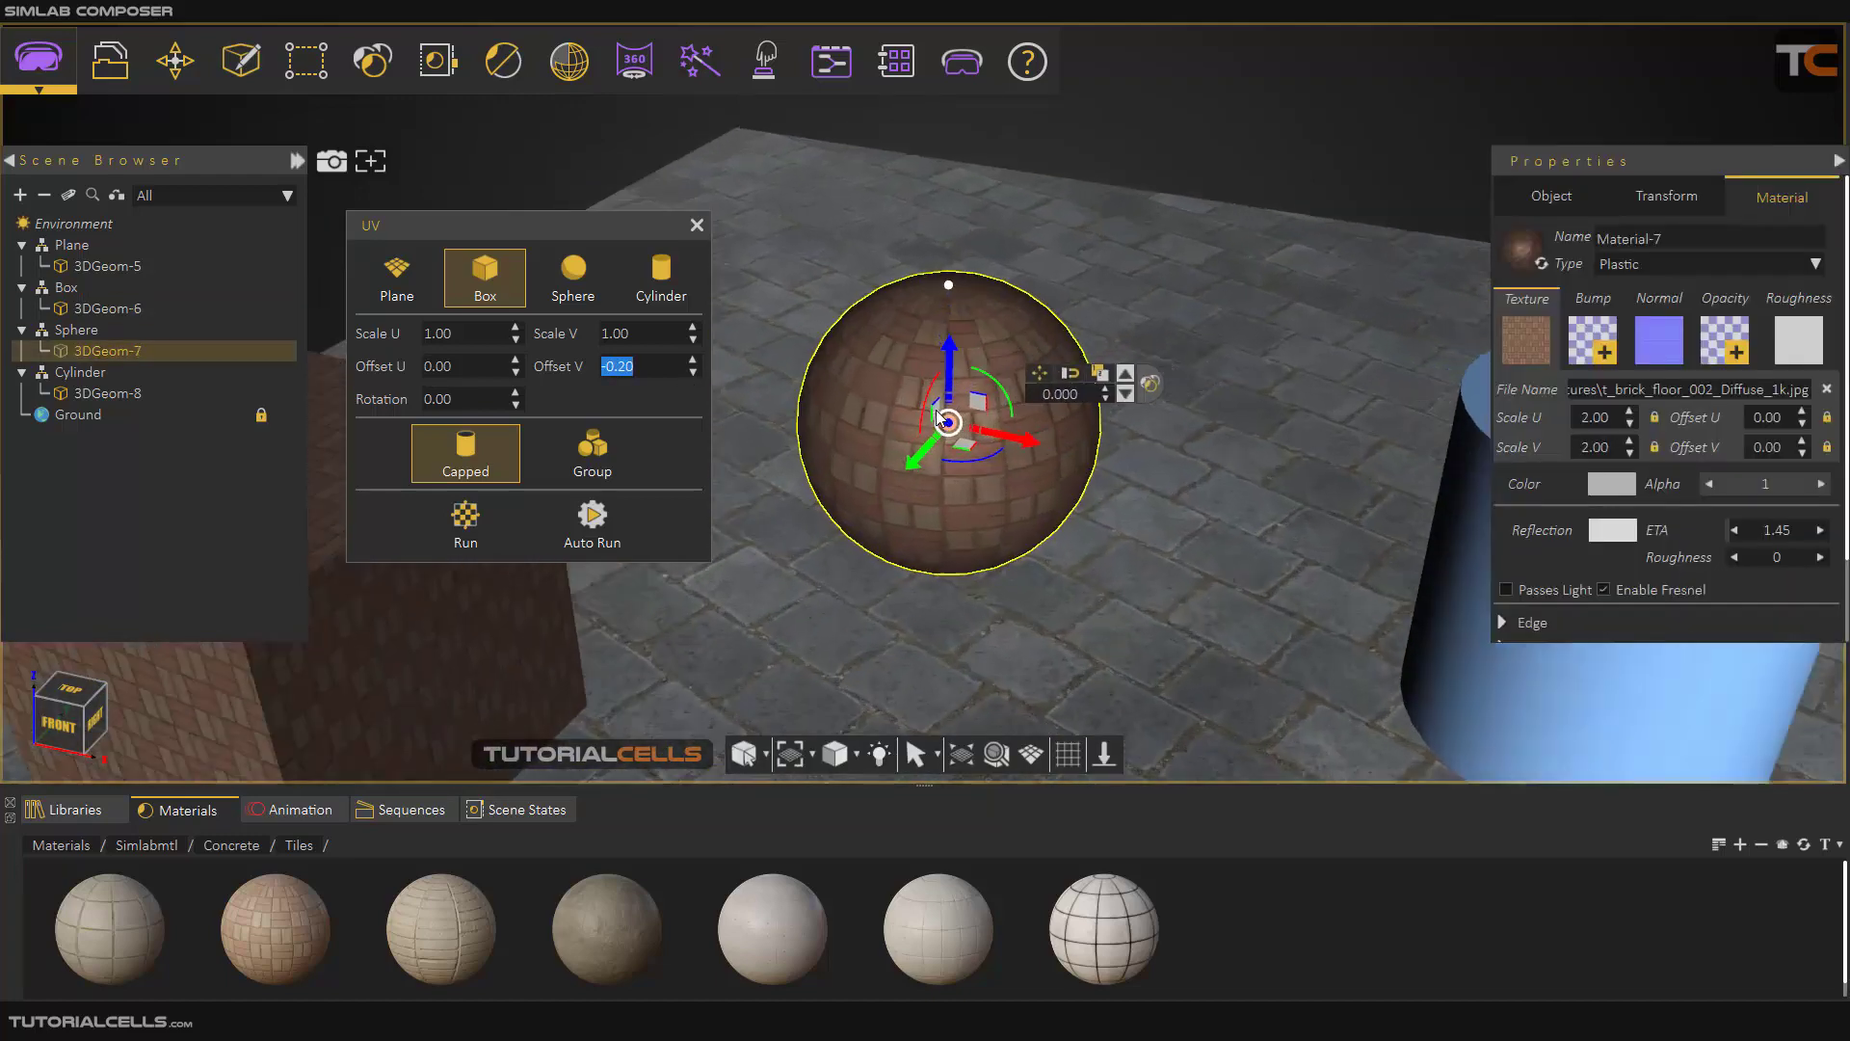
pyautogui.click(591, 527)
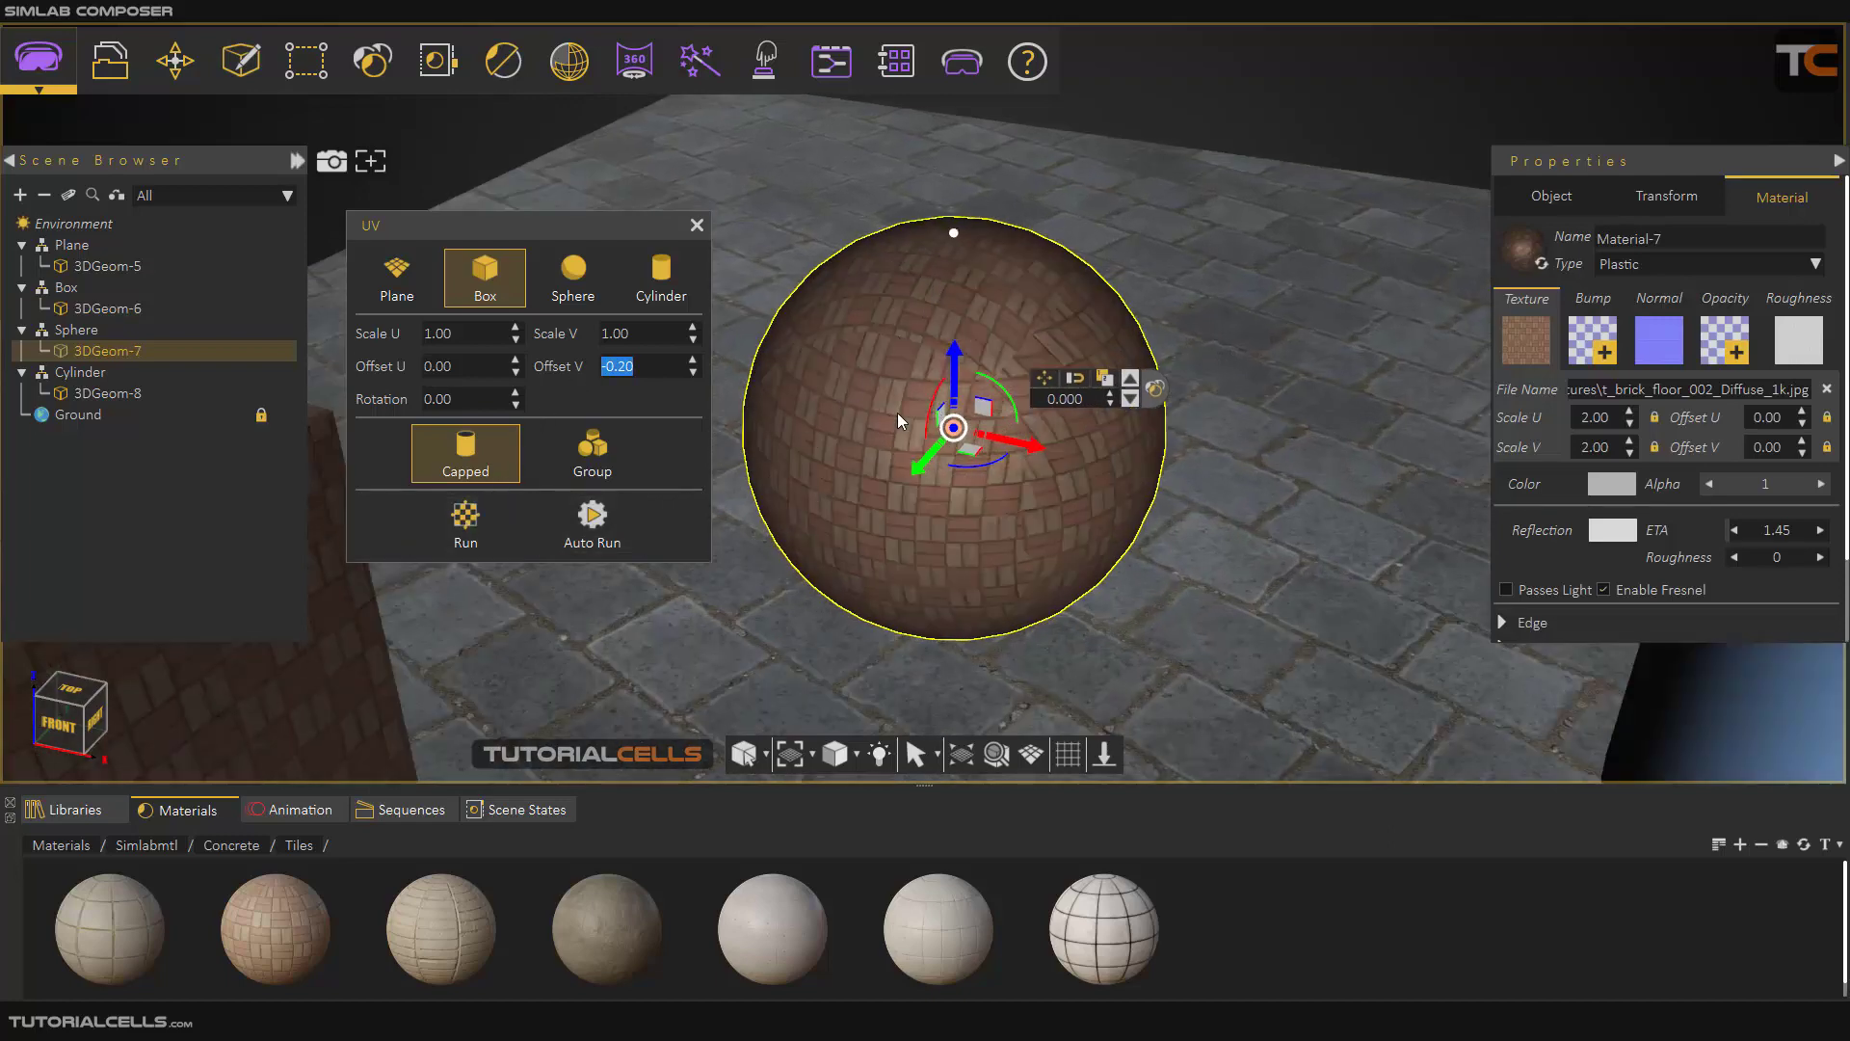
pyautogui.scroll(-2, 898, 415)
pyautogui.moveTo(898, 413); pyautogui.dragTo(964, 387, button='middle')
pyautogui.scroll(2, 964, 389)
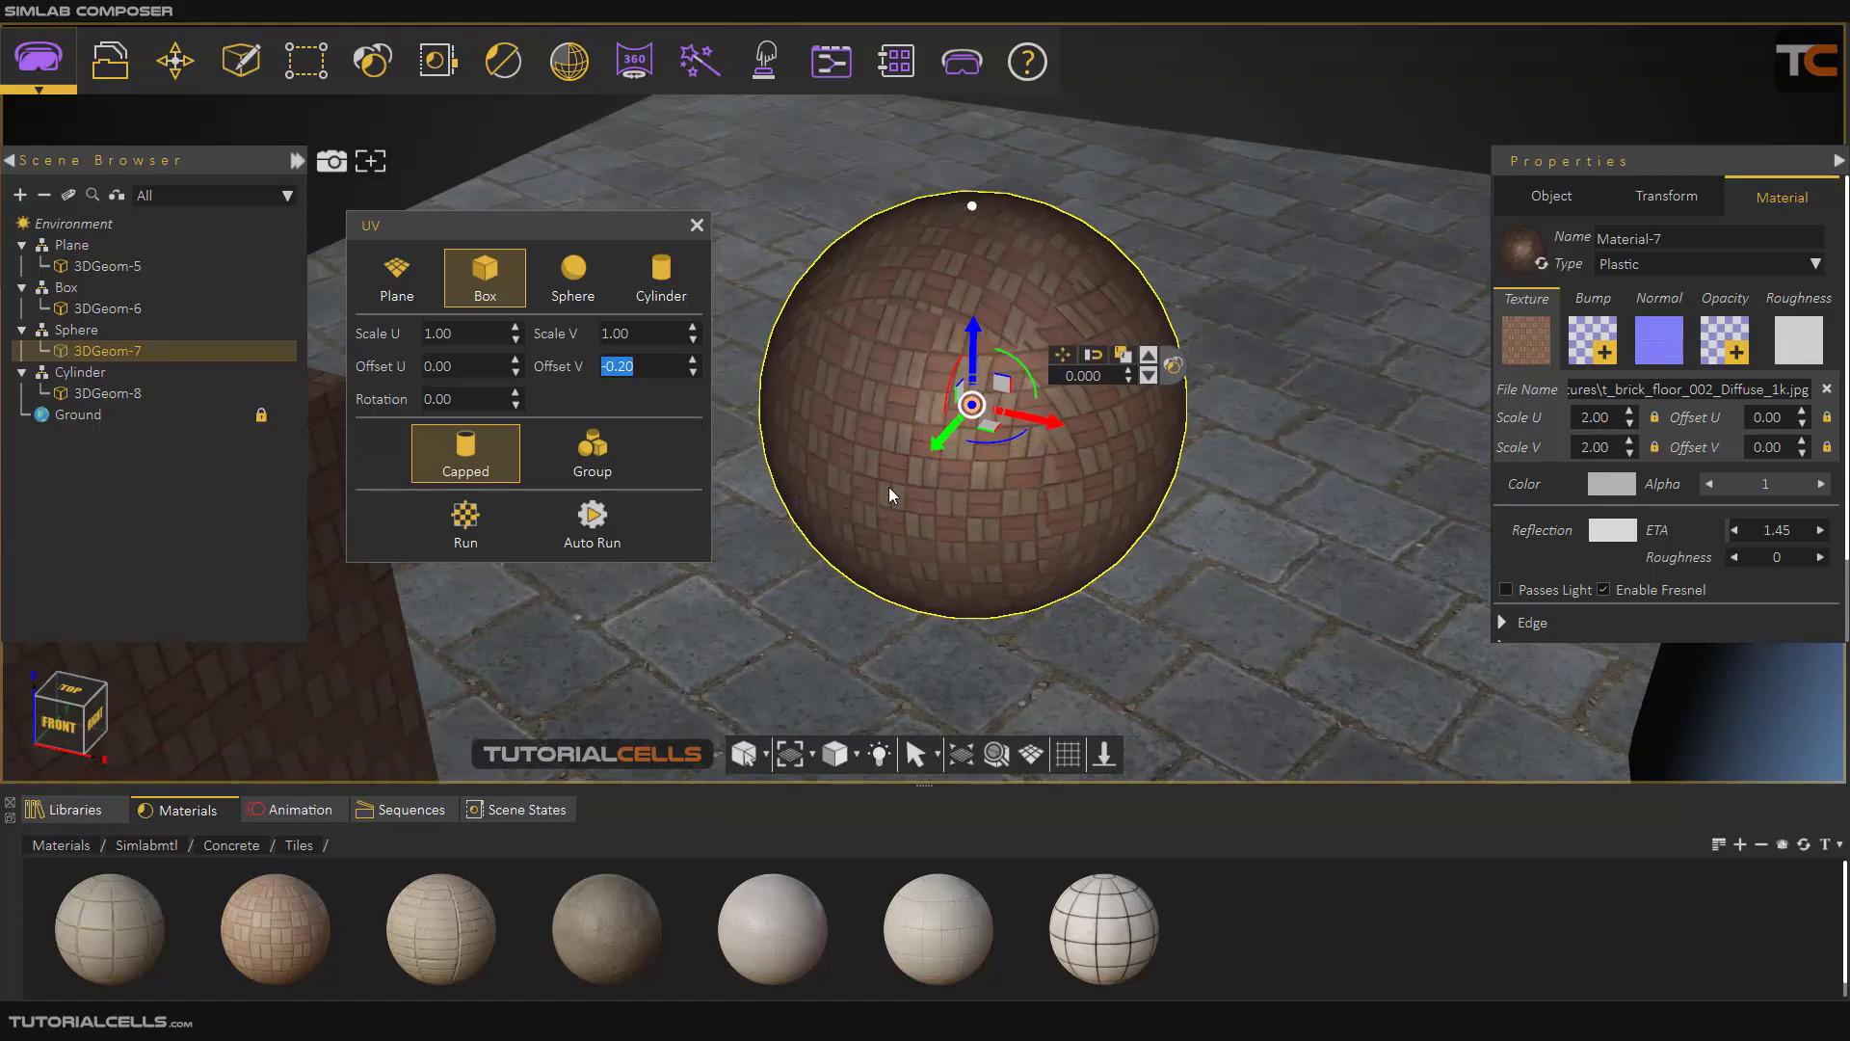
# Select the blue cylinder and choose capped Cylinder as the UV mapping type
pyautogui.scroll(-5, 913, 466)
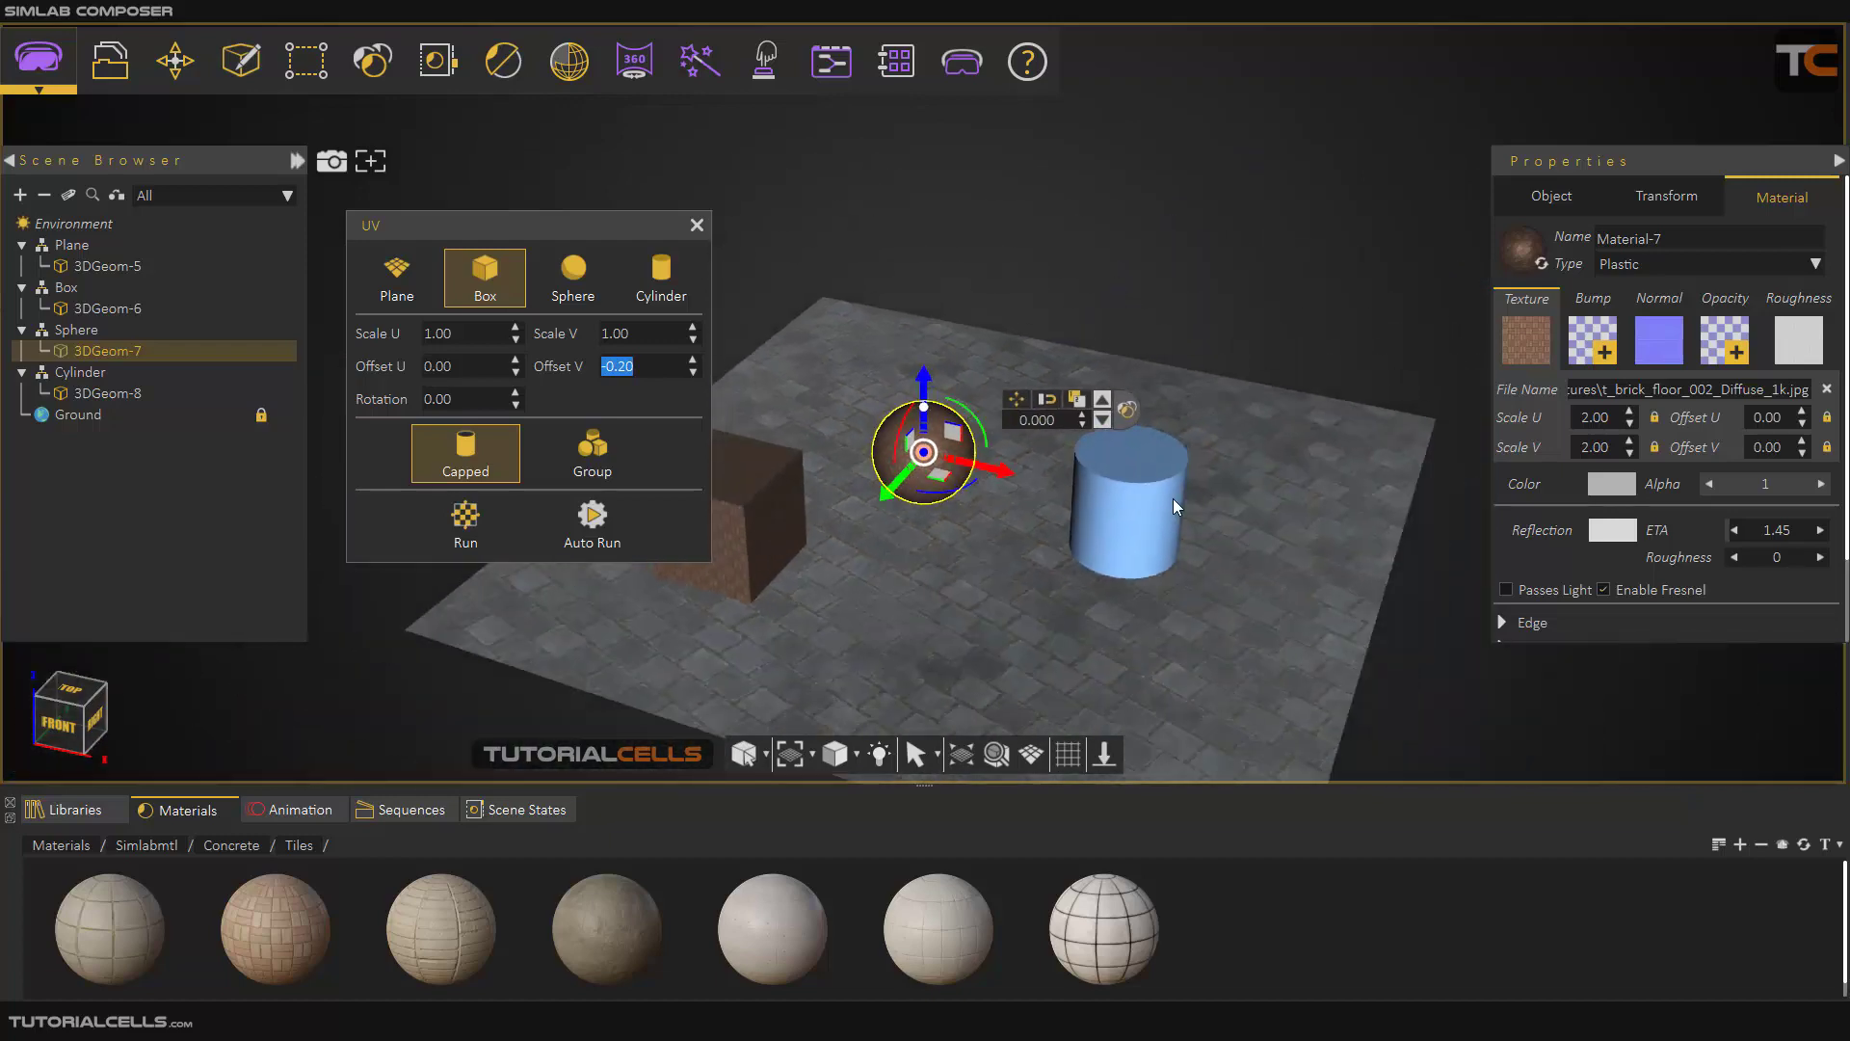
pyautogui.click(1133, 477)
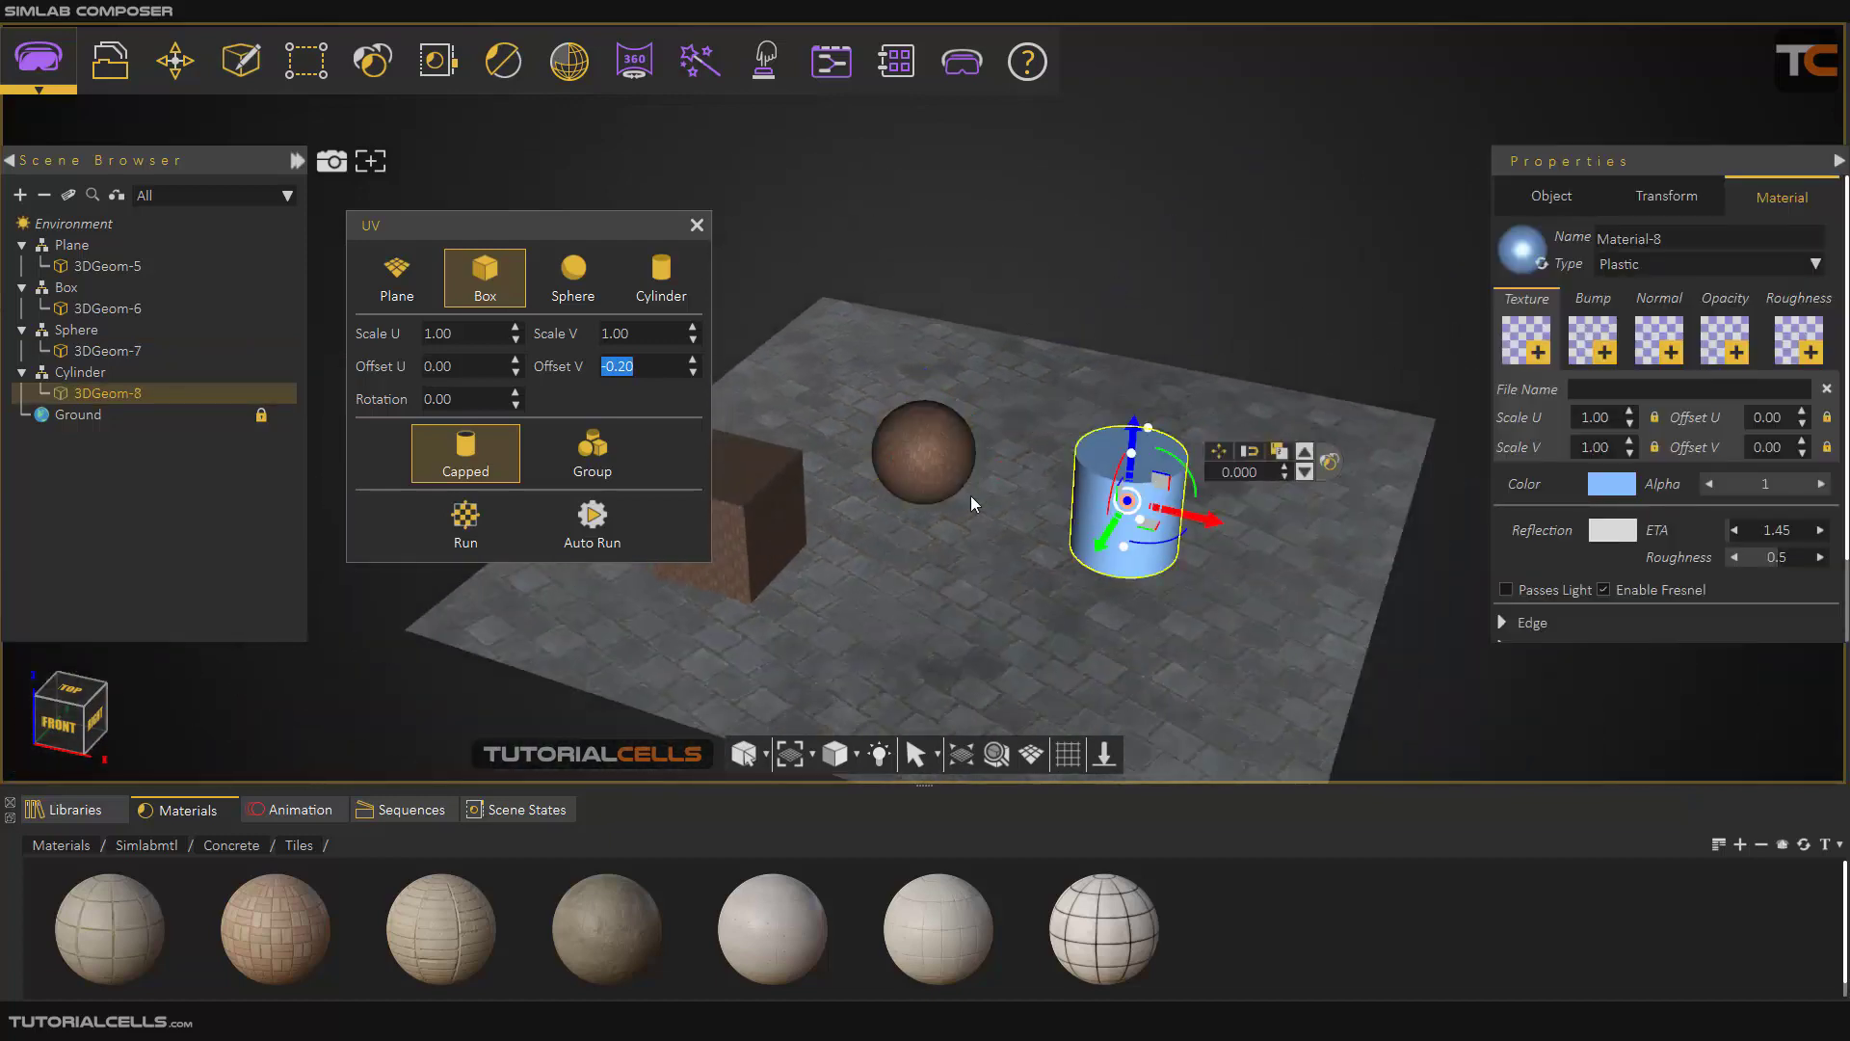
pyautogui.click(661, 285)
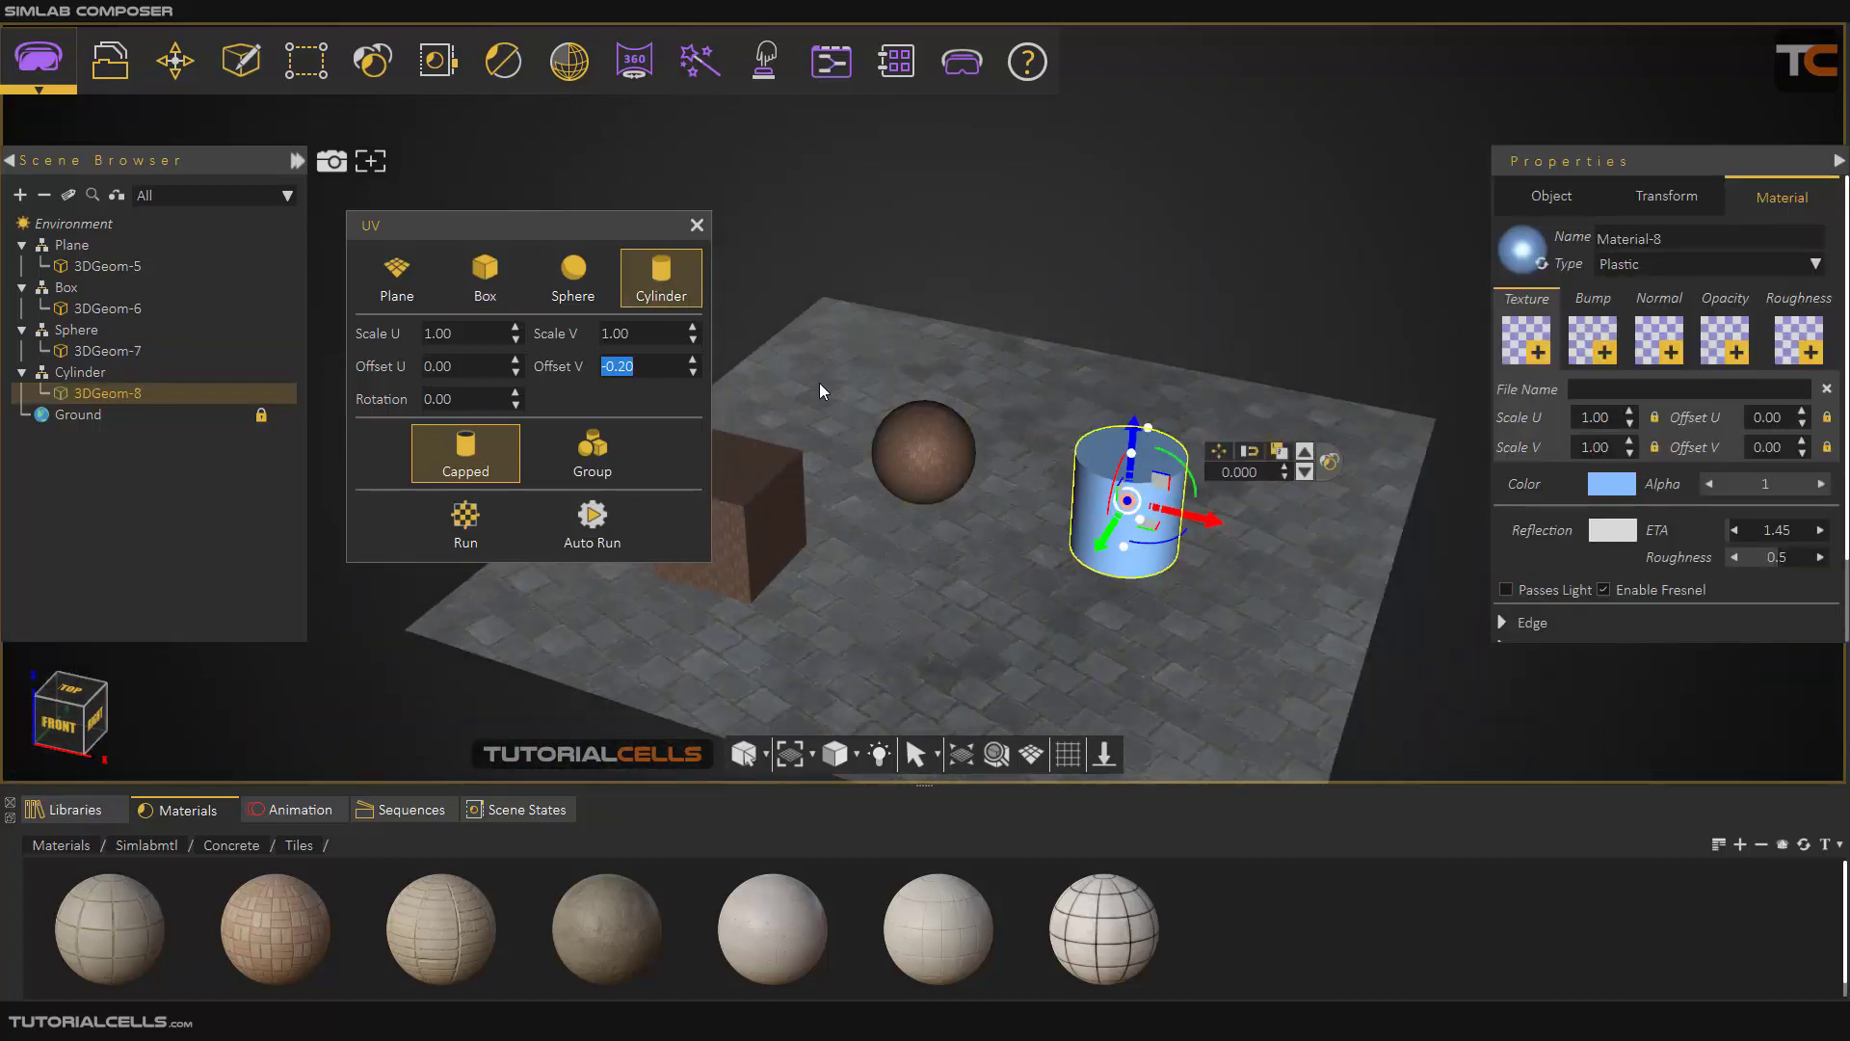
pyautogui.moveTo(1033, 434); pyautogui.dragTo(1152, 369, button='middle')
pyautogui.moveTo(1166, 543); pyautogui.dragTo(1105, 584)
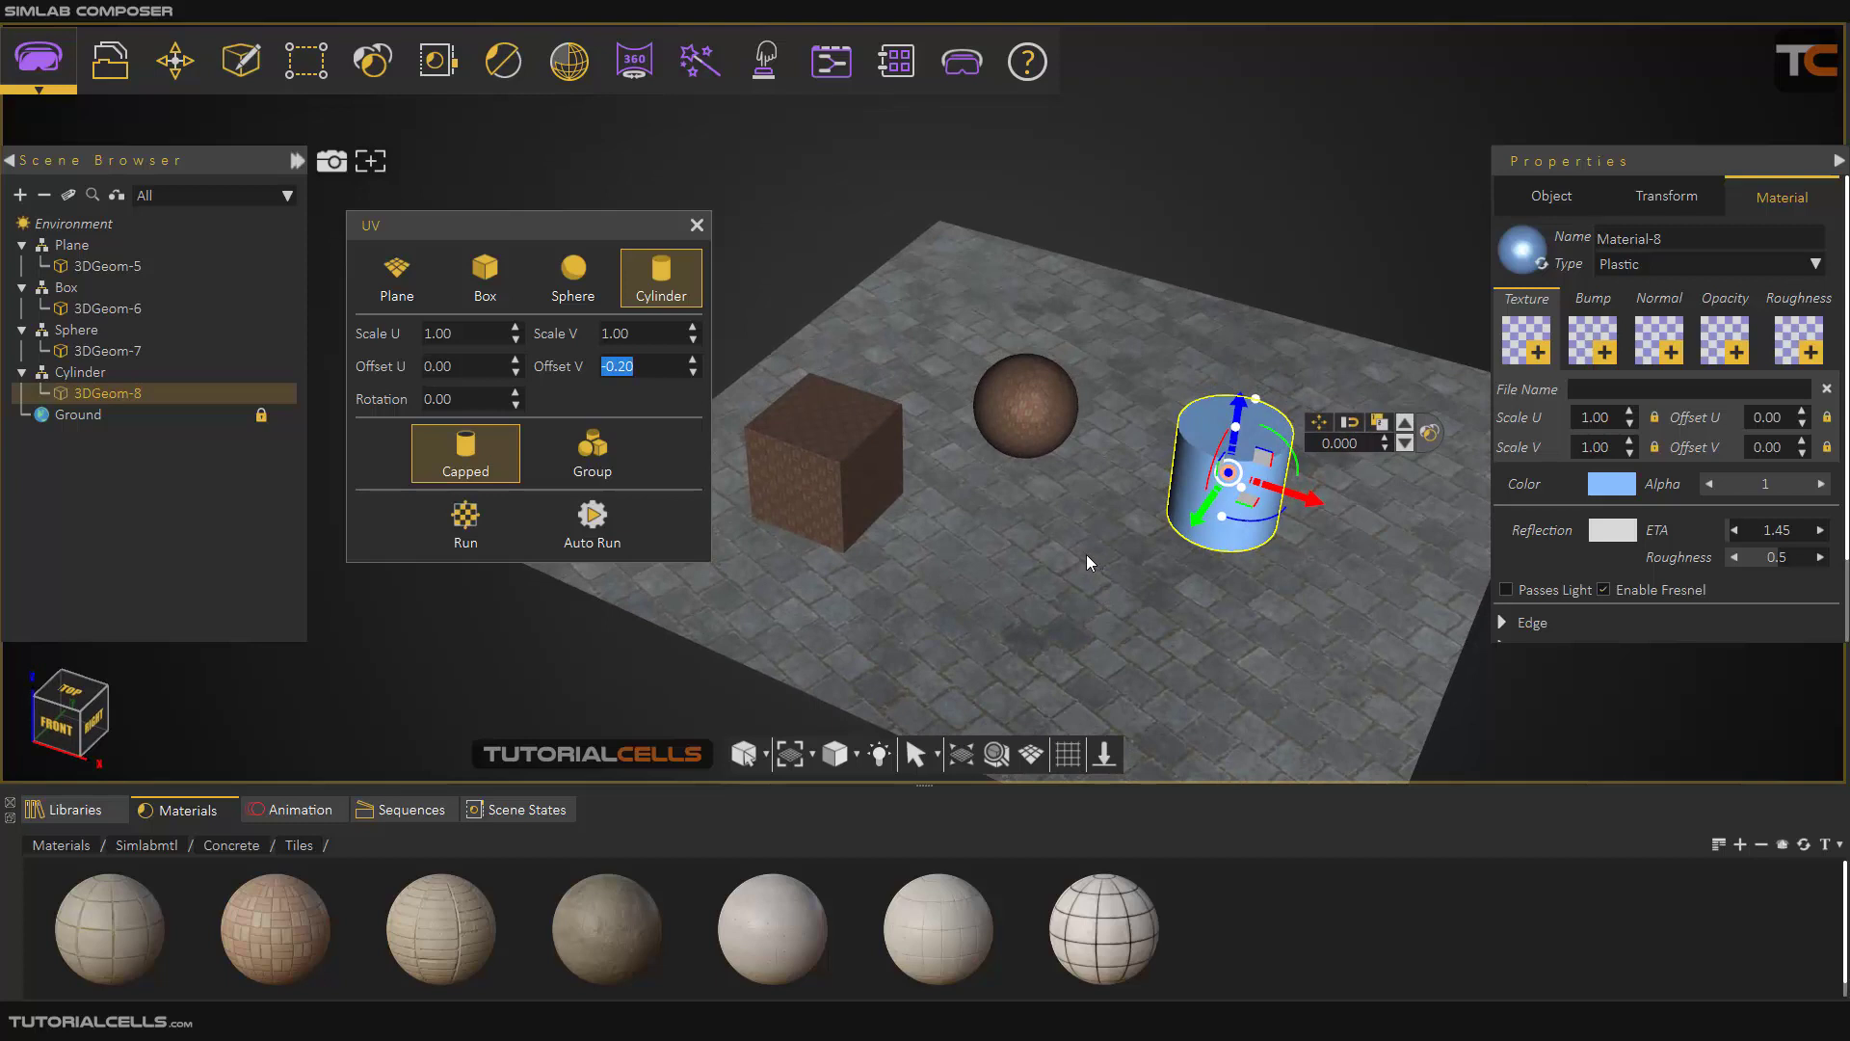
pyautogui.scroll(2, 1087, 557)
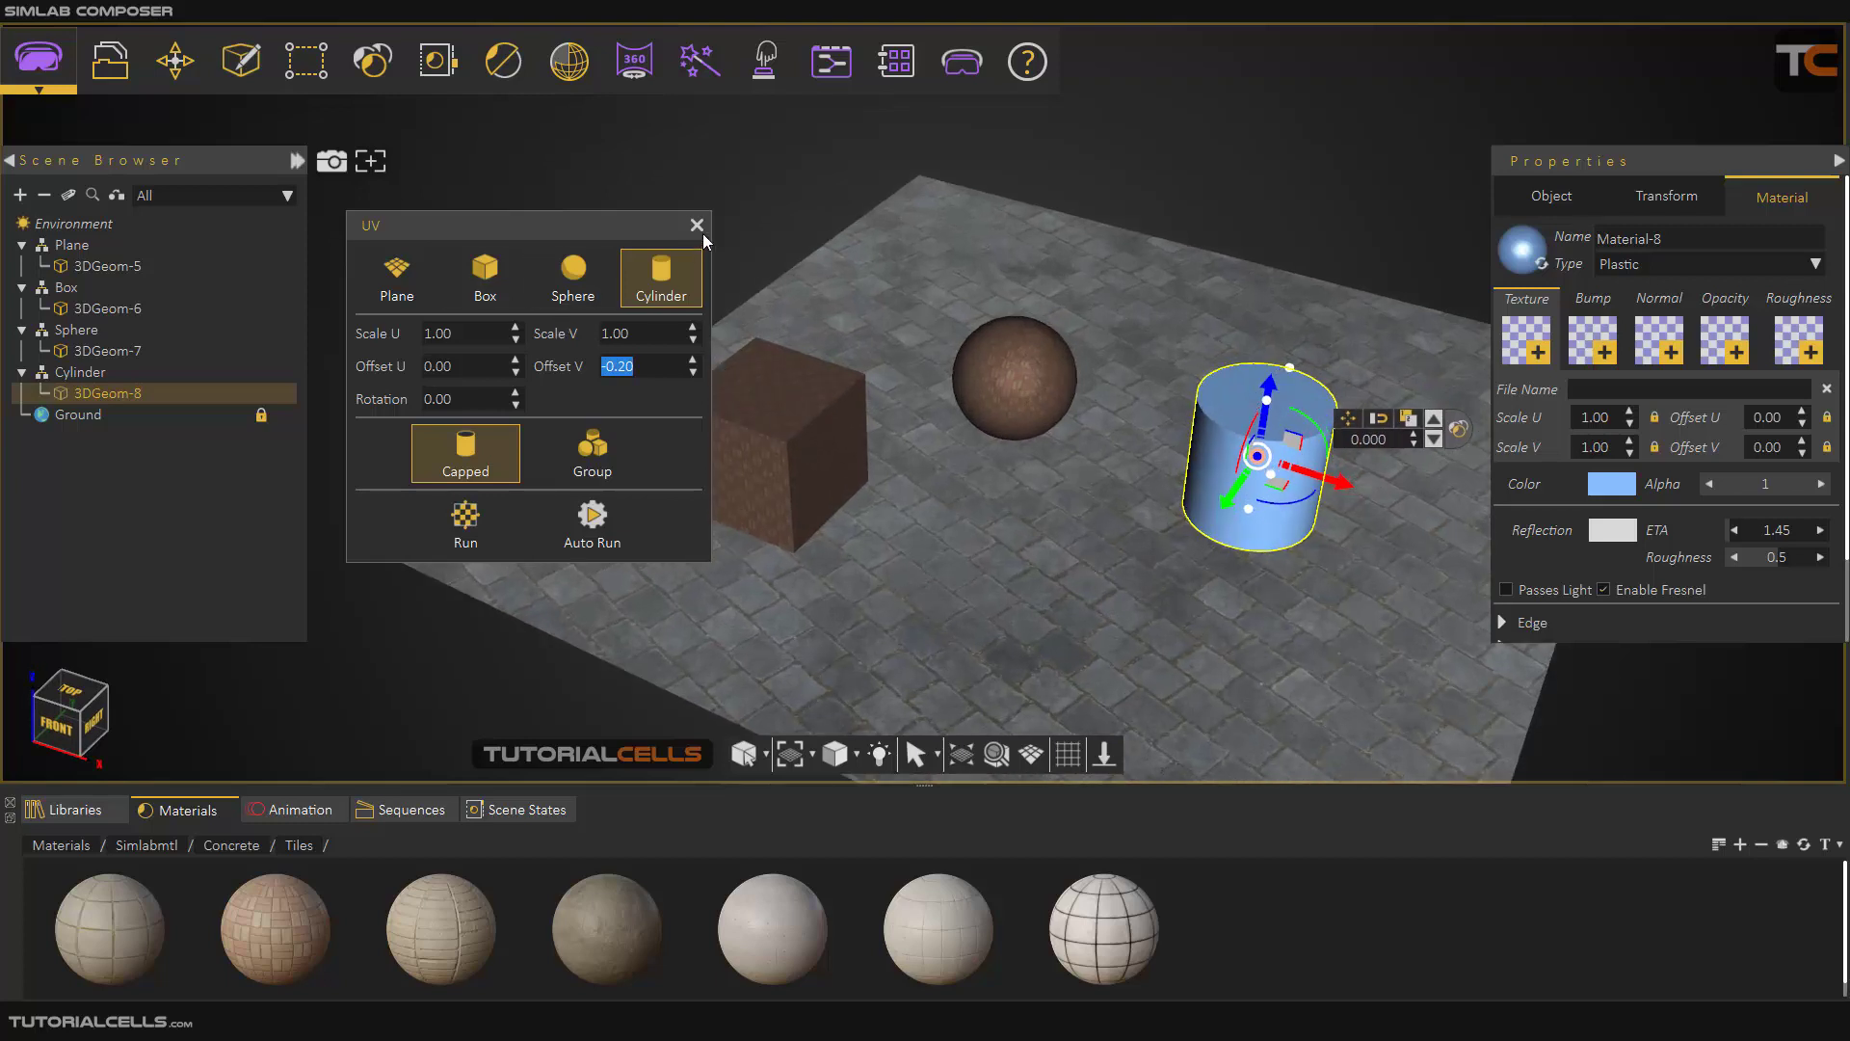